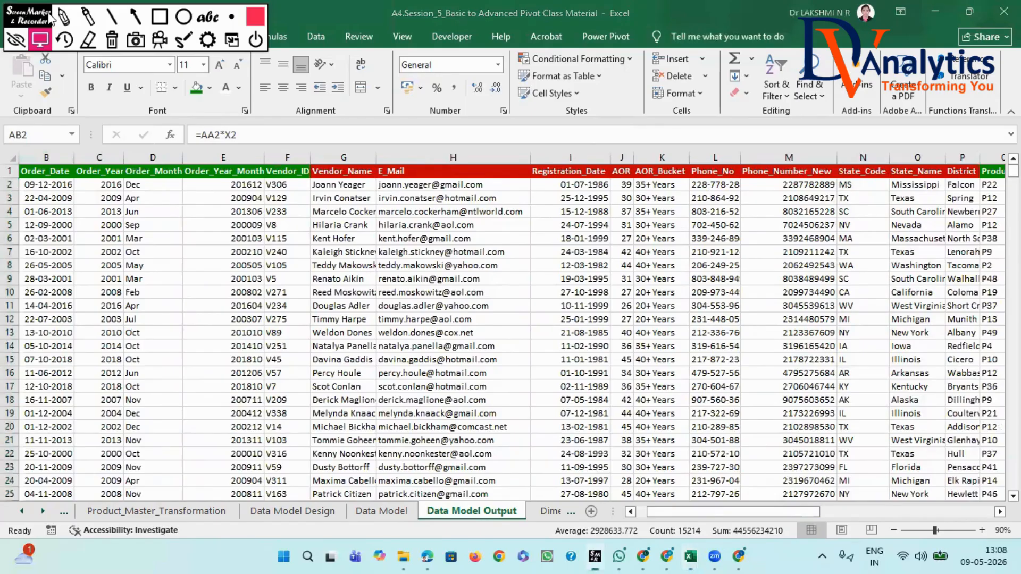
- Start a PivotTable from the table range of the Data Model Output sheet
{"action": "left_click_drag", "start_coordinate": [52, 19], "coordinate": [795, 19]}
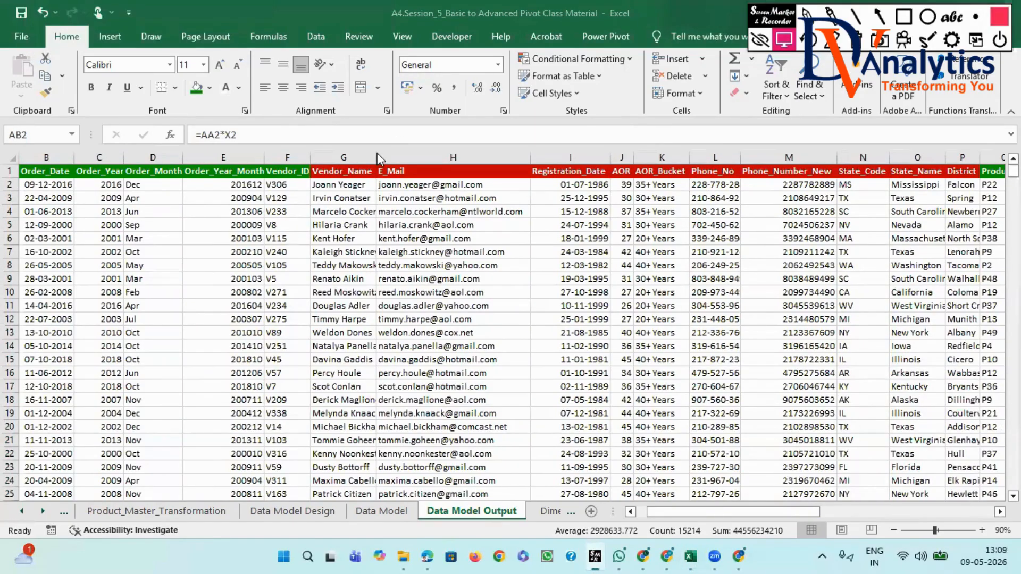
{"action": "left_click", "coordinate": [151, 280]}
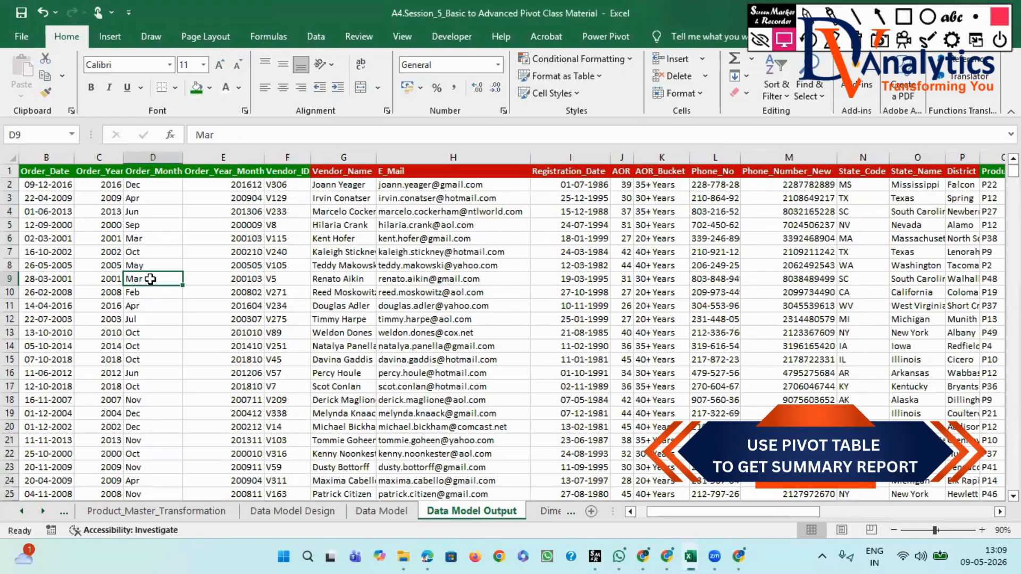
{"action": "left_click", "coordinate": [112, 240]}
{"action": "left_click", "coordinate": [110, 36]}
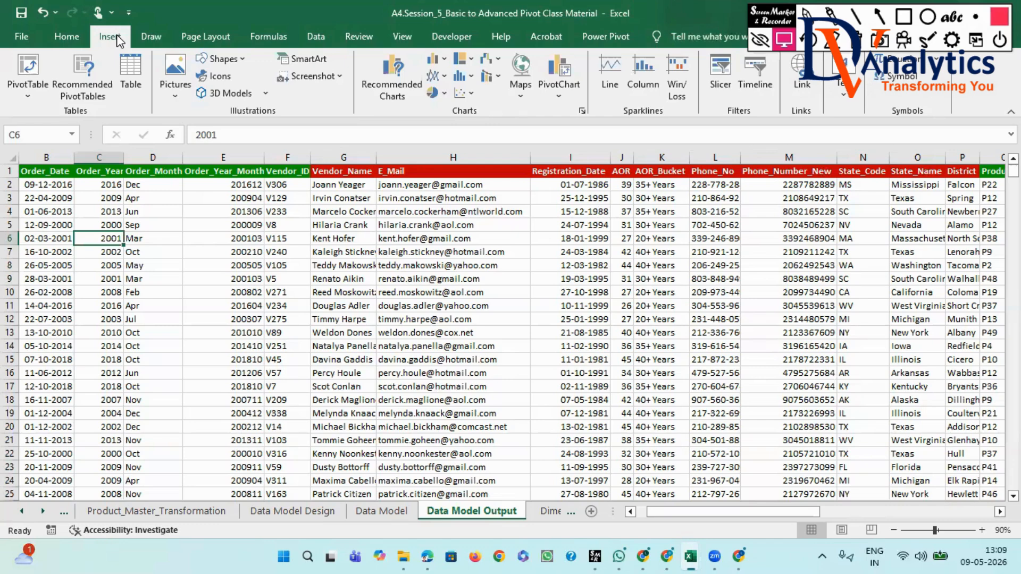
{"action": "left_click", "coordinate": [28, 97]}
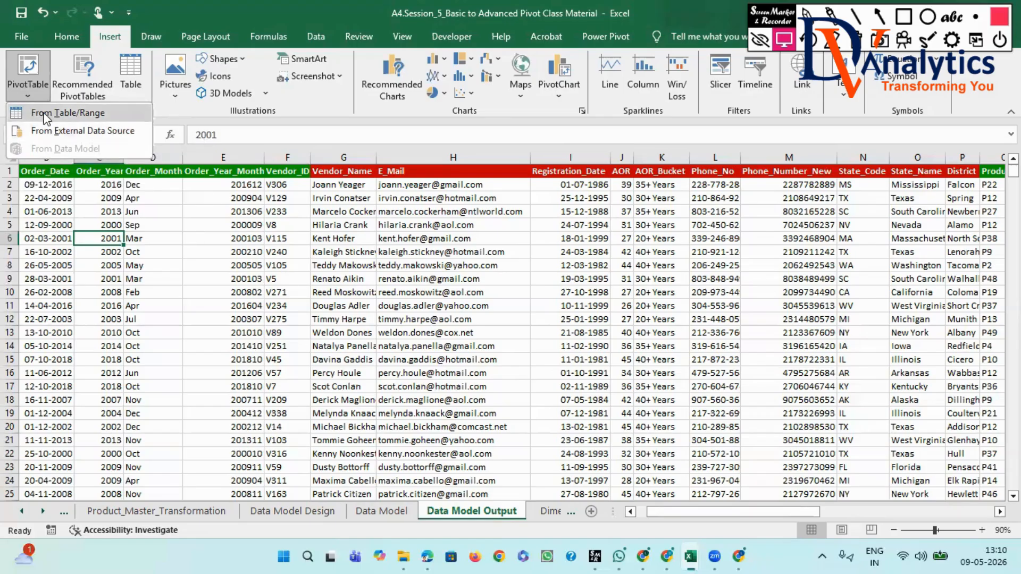
{"action": "left_click", "coordinate": [46, 114]}
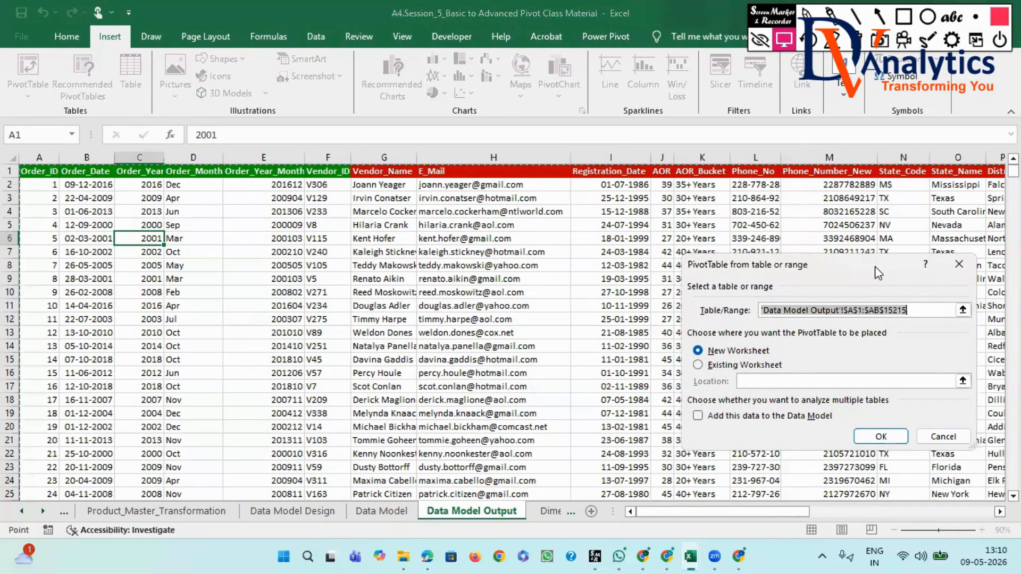
- Place the PivotTable on the existing Data Model Output worksheet at cell AG4 and create it
{"action": "left_click_drag", "start_coordinate": [874, 273], "coordinate": [410, 122]}
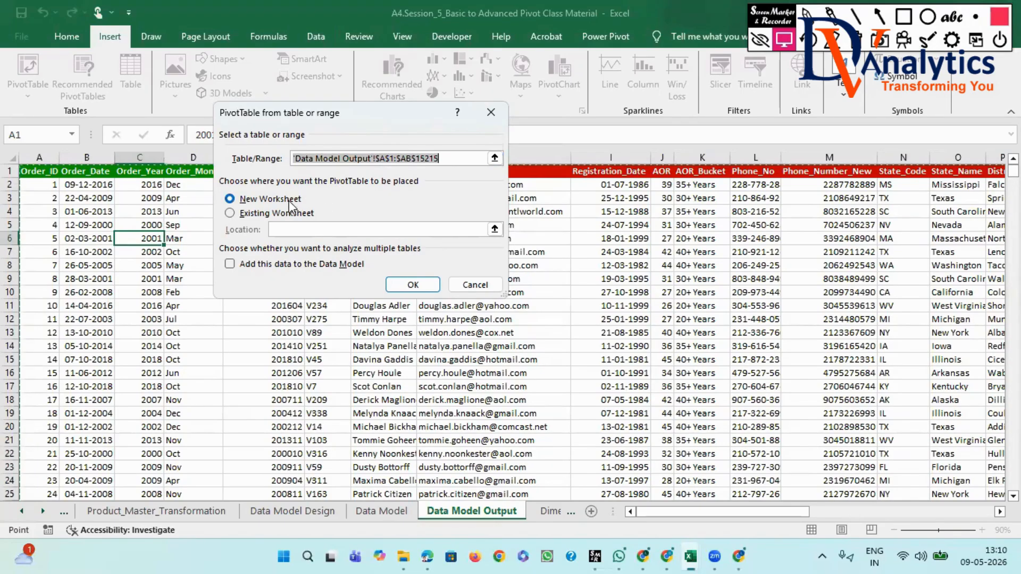
{"action": "left_click", "coordinate": [230, 213]}
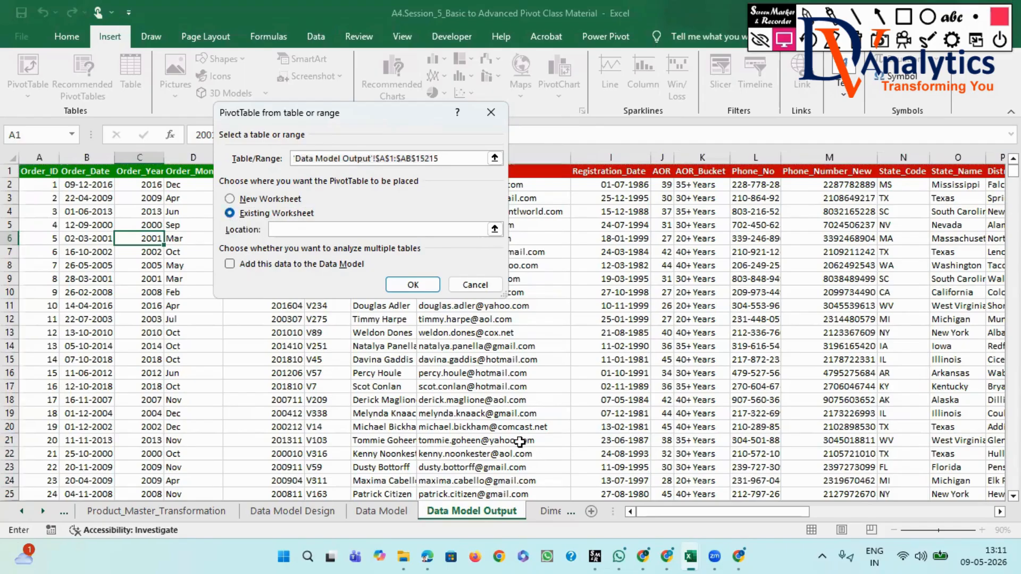
{"action": "left_click_drag", "start_coordinate": [701, 511], "coordinate": [982, 517]}
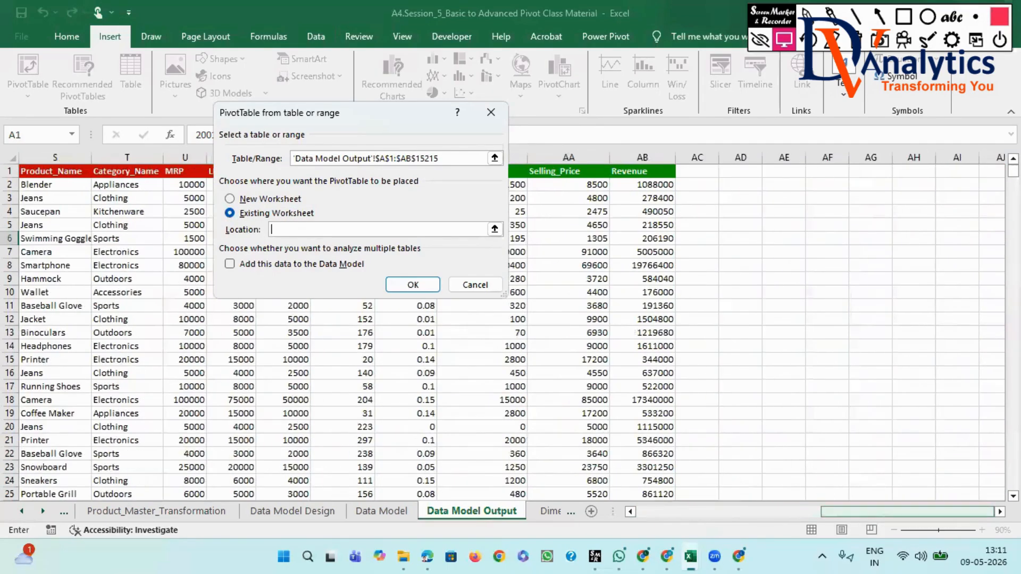
{"action": "scroll", "coordinate": [602, 356], "scroll_direction": "right", "scroll_amount": 2}
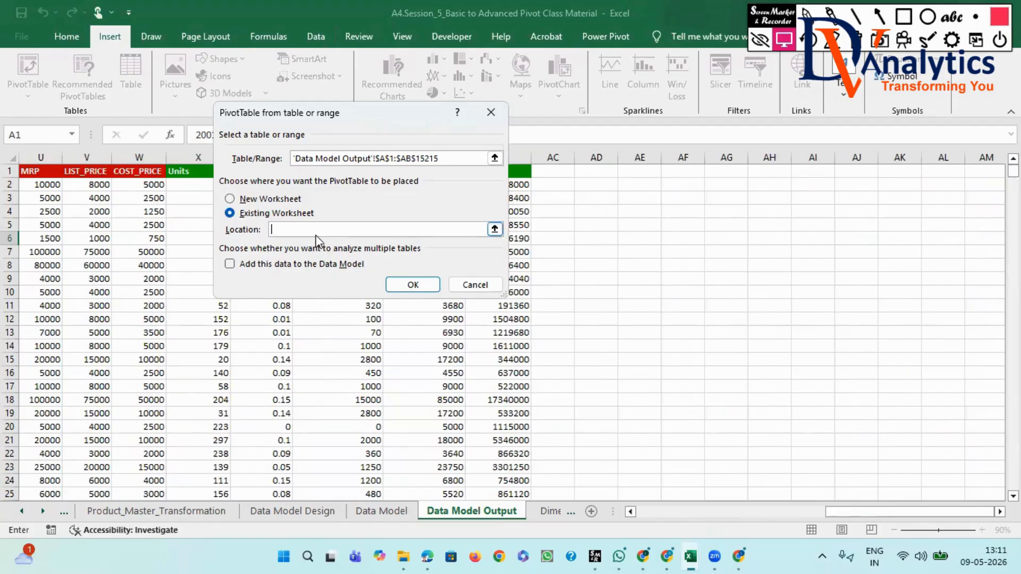
{"action": "left_click", "coordinate": [725, 214]}
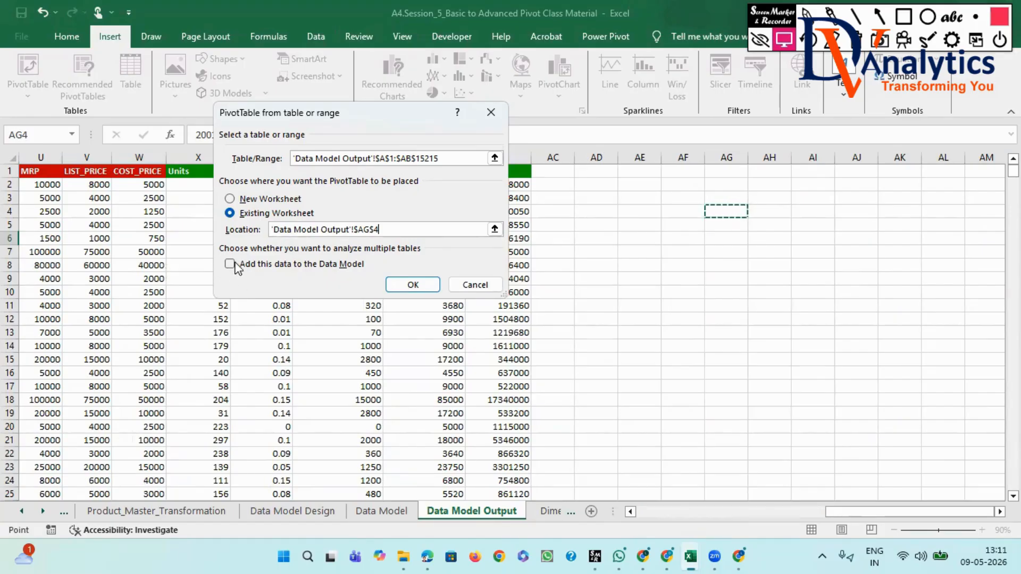
{"action": "left_click", "coordinate": [414, 286]}
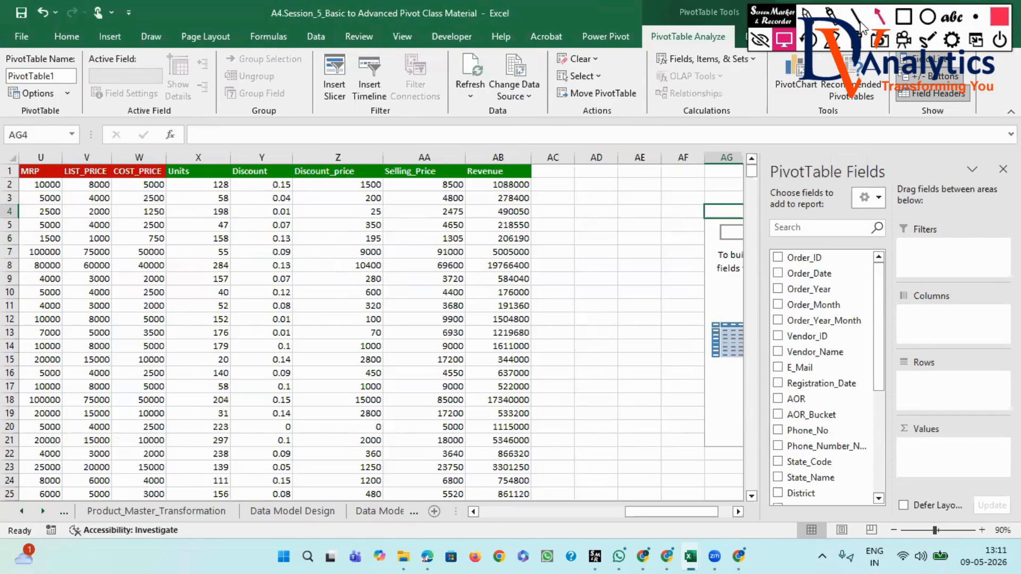
- Draw a red annotation arrow pointing at the PivotTable Fields heading, then return to normal screen control
{"action": "left_click", "coordinate": [880, 17]}
{"action": "mouse_move", "coordinate": [684, 123]}
{"action": "left_mouse_down"}
{"action": "mouse_move", "coordinate": [819, 161]}
{"action": "mouse_move", "coordinate": [820, 171]}
{"action": "left_mouse_up"}
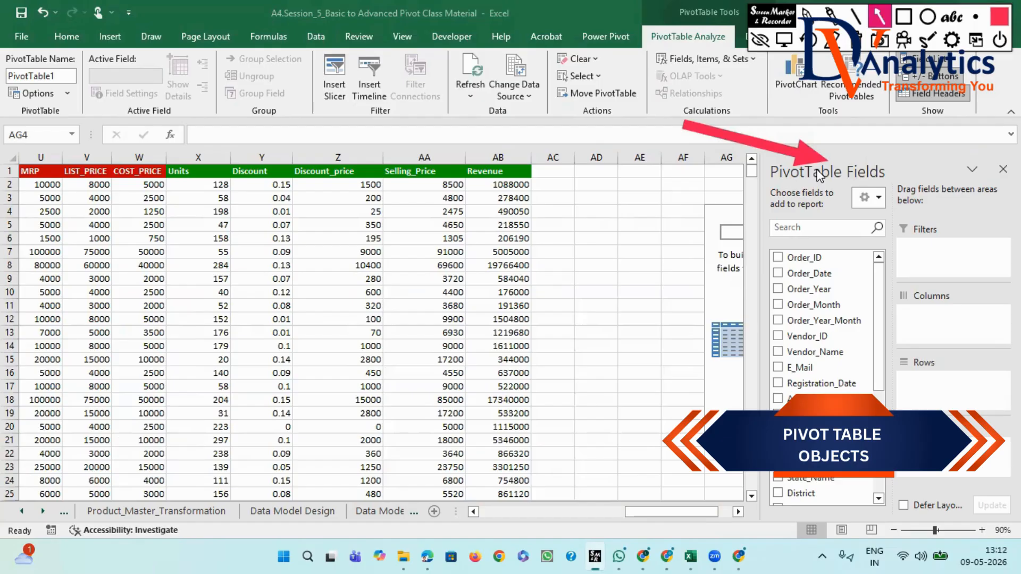
{"action": "left_click", "coordinate": [783, 39]}
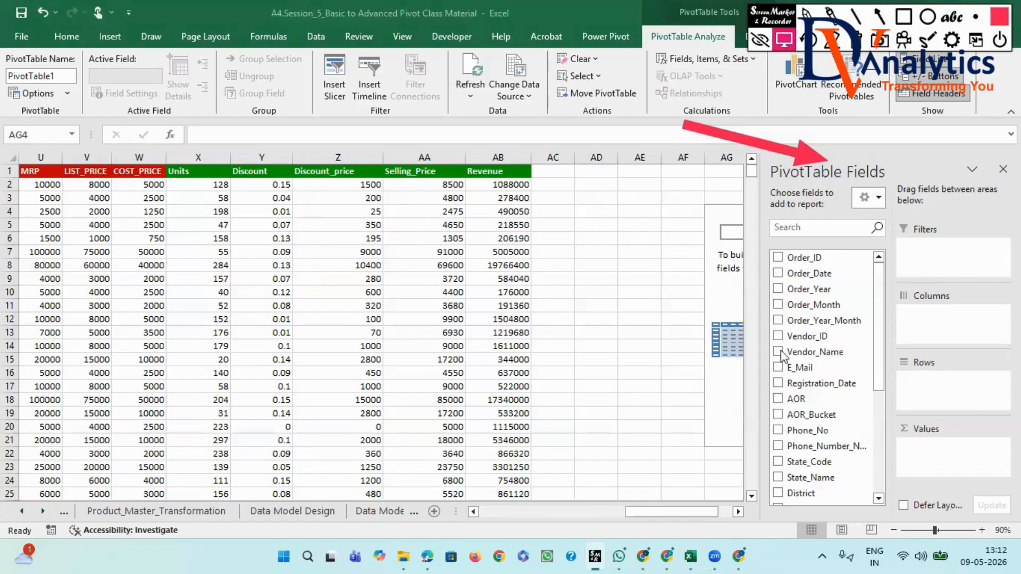
- Enter the number 1 in cell AP2, in the empty area beside the blank PivotTable
{"action": "left_click", "coordinate": [740, 511]}
{"action": "left_click", "coordinate": [740, 511]}
{"action": "left_click", "coordinate": [739, 511]}
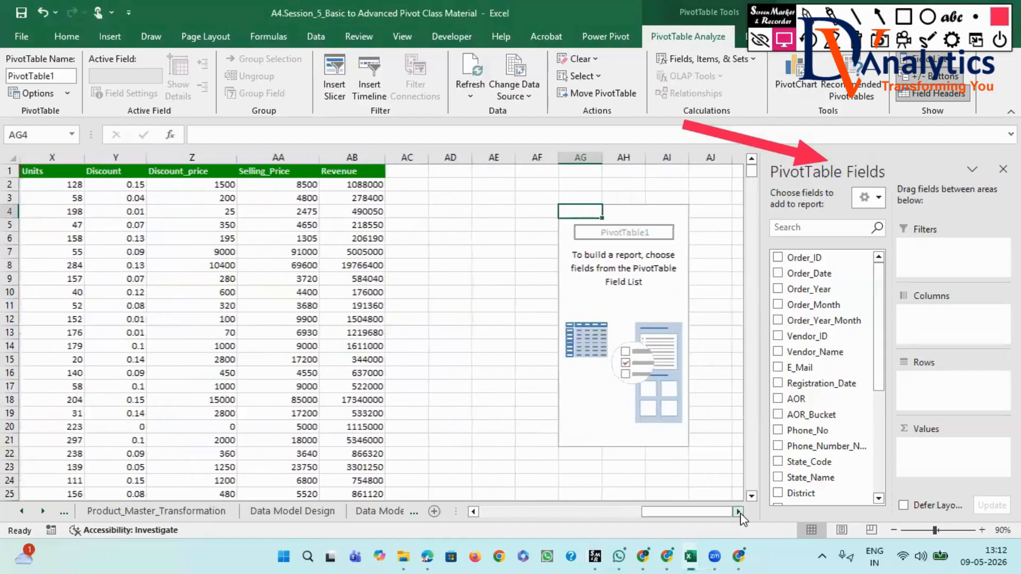
{"action": "left_click", "coordinate": [739, 512]}
{"action": "left_click", "coordinate": [740, 512]}
{"action": "left_click", "coordinate": [739, 512]}
{"action": "left_click", "coordinate": [739, 511]}
{"action": "left_click", "coordinate": [739, 512]}
{"action": "left_click", "coordinate": [738, 511]}
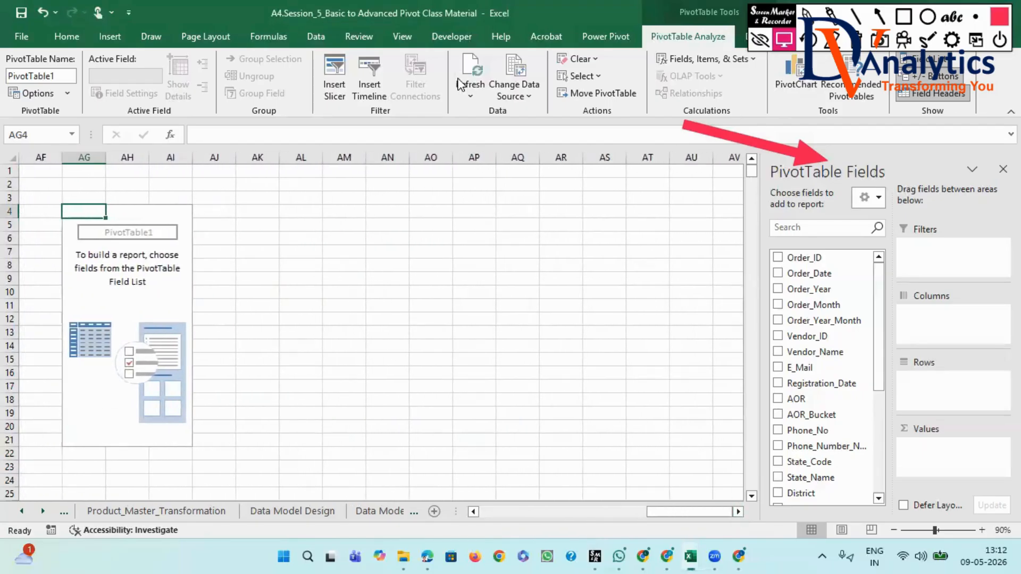
{"action": "left_click", "coordinate": [399, 183]}
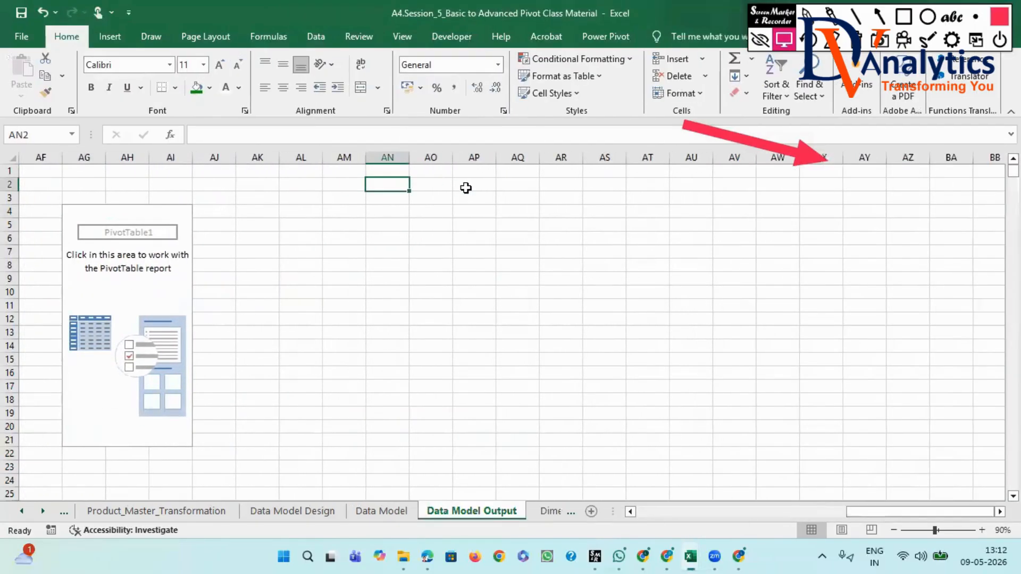
{"action": "left_click", "coordinate": [464, 188]}
{"action": "type", "text": "1"}
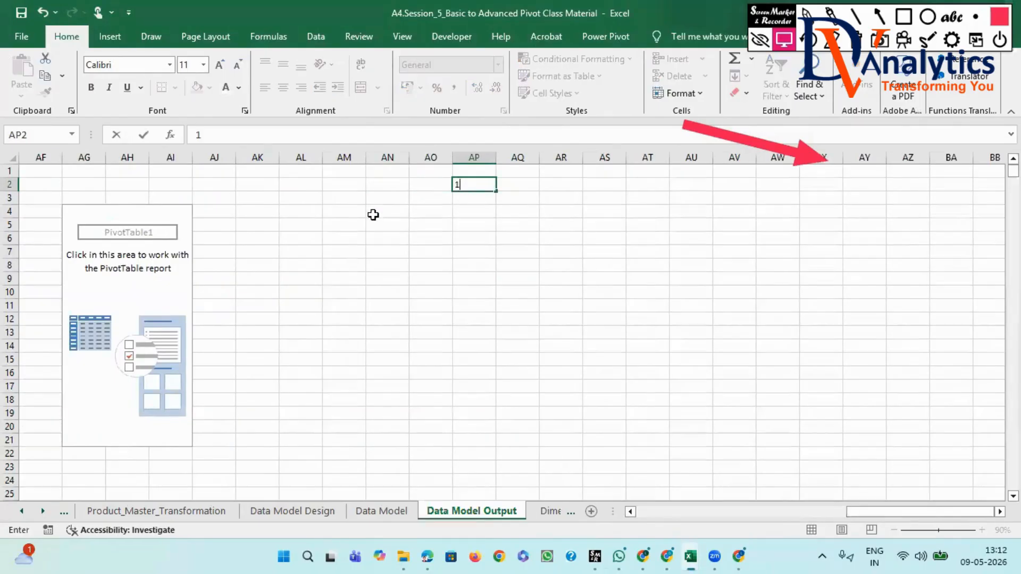
{"action": "left_click", "coordinate": [134, 219]}
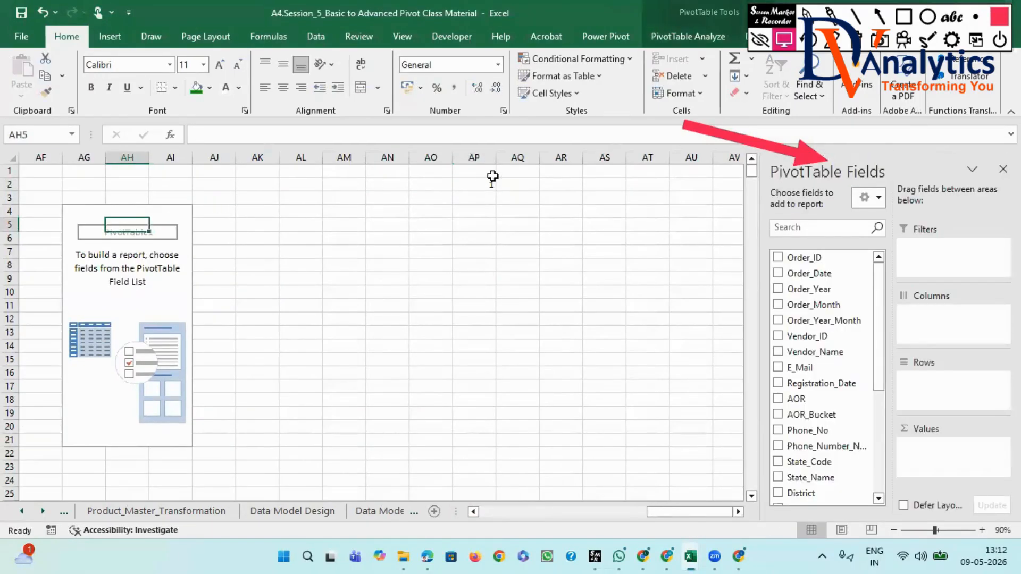
- Enter the heading "pivot table objects" in cell AQ1 and widen column AQ to fit it
{"action": "left_click", "coordinate": [516, 172]}
{"action": "type", "text": "pivot table objects"}
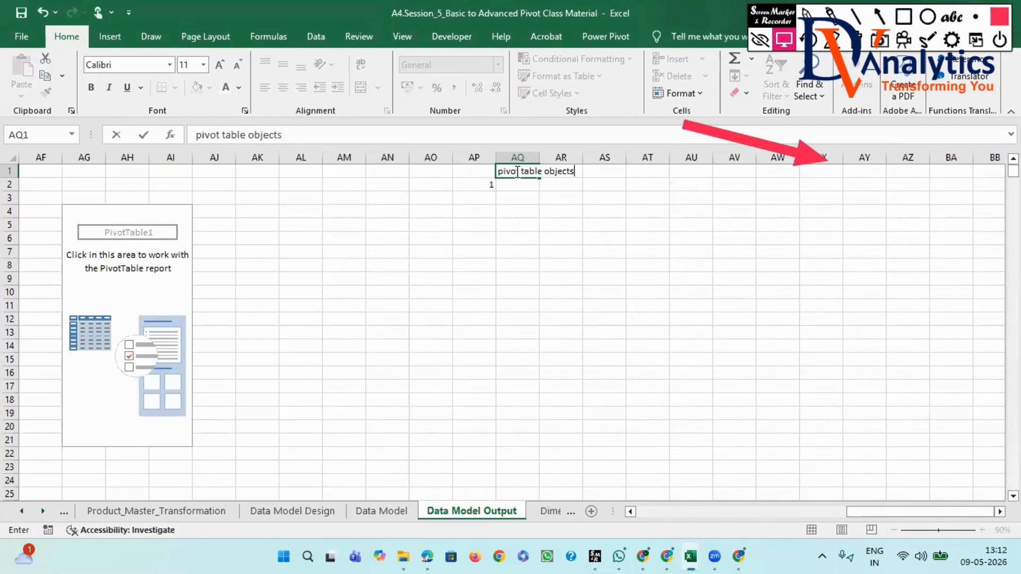
{"action": "left_click", "coordinate": [524, 187]}
{"action": "left_click_drag", "start_coordinate": [541, 154], "coordinate": [585, 154]}
- Enter the heading "SUMMARISE DATA" in cell AR1 and widen column AR to fit it
{"action": "left_click", "coordinate": [603, 174]}
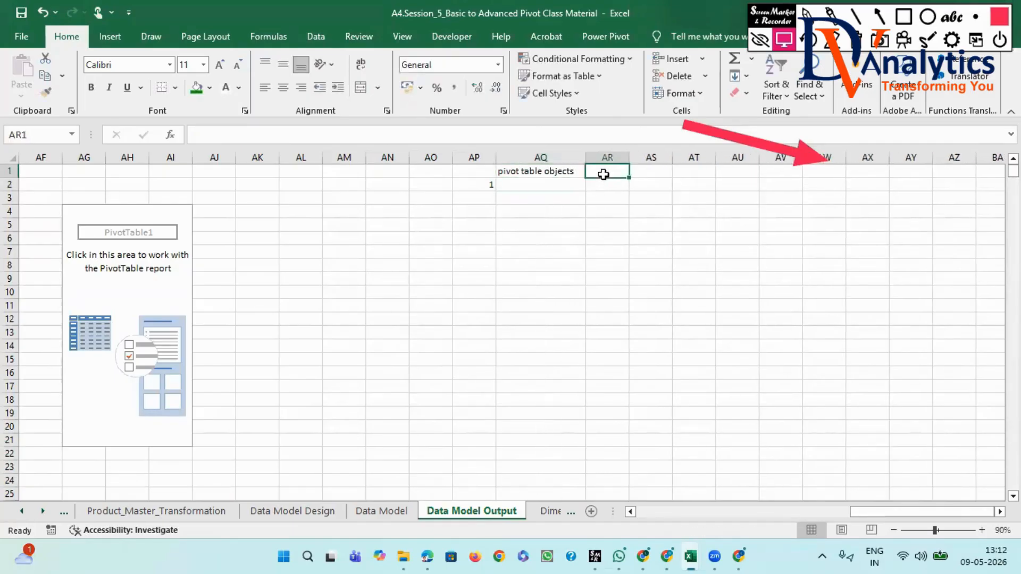
{"action": "type", "text": "SUMMARISE DATA"}
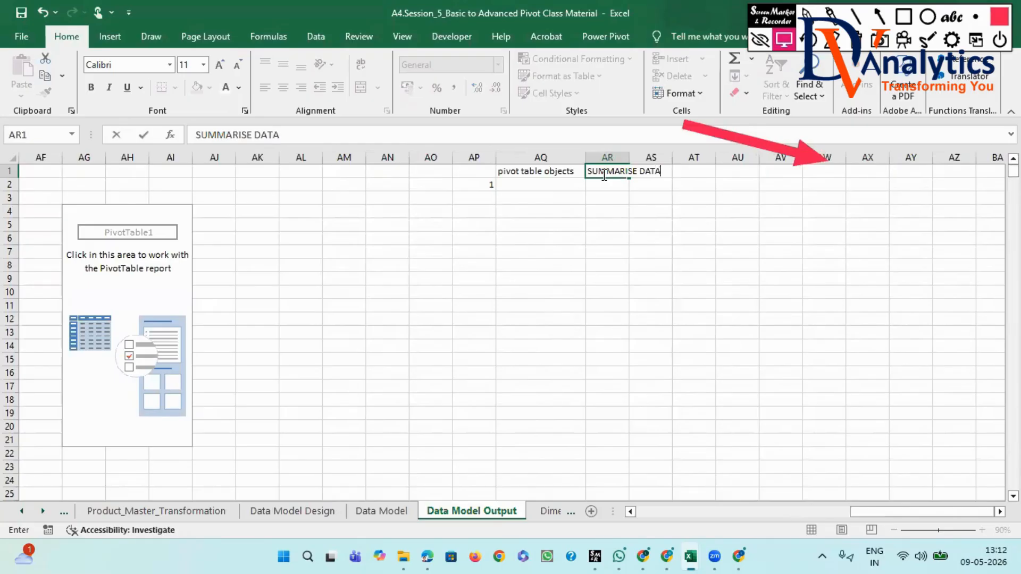
{"action": "left_click", "coordinate": [603, 190]}
{"action": "left_click_drag", "start_coordinate": [627, 153], "coordinate": [677, 153]}
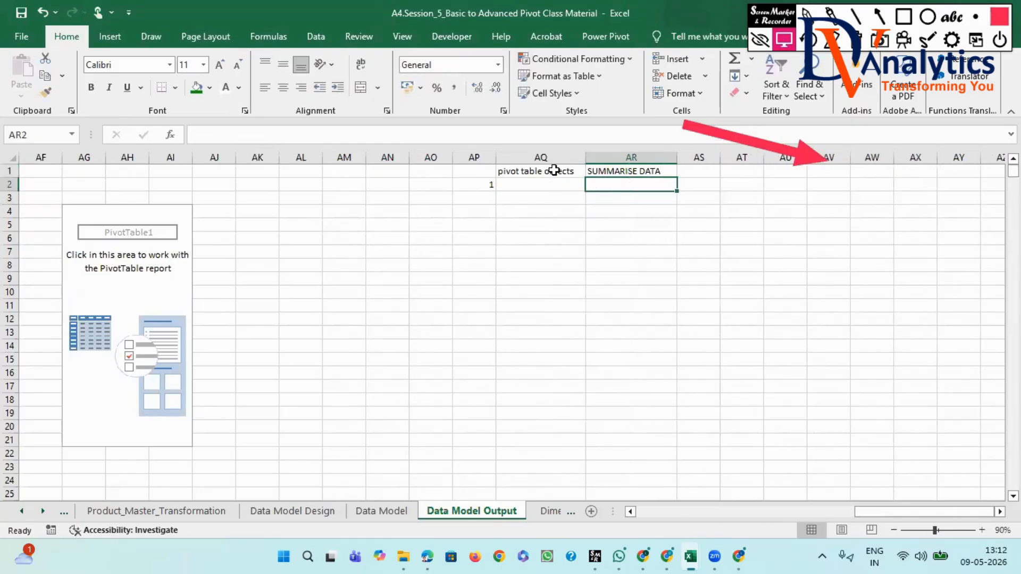
- Format the "pivot table objects" heading in AQ1 with a green fill and bold white text
{"action": "left_click", "coordinate": [554, 170]}
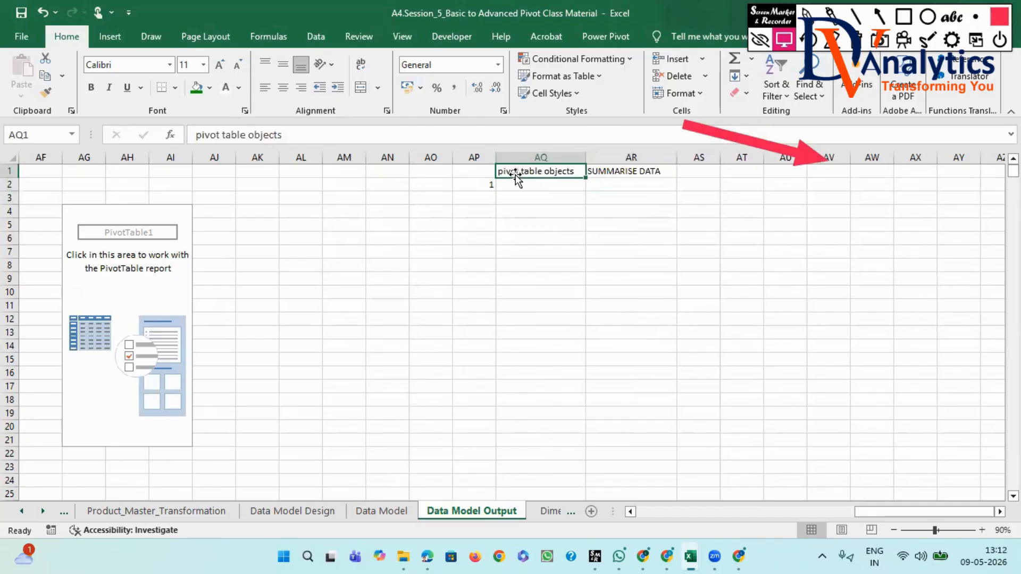
{"action": "left_click", "coordinate": [206, 88]}
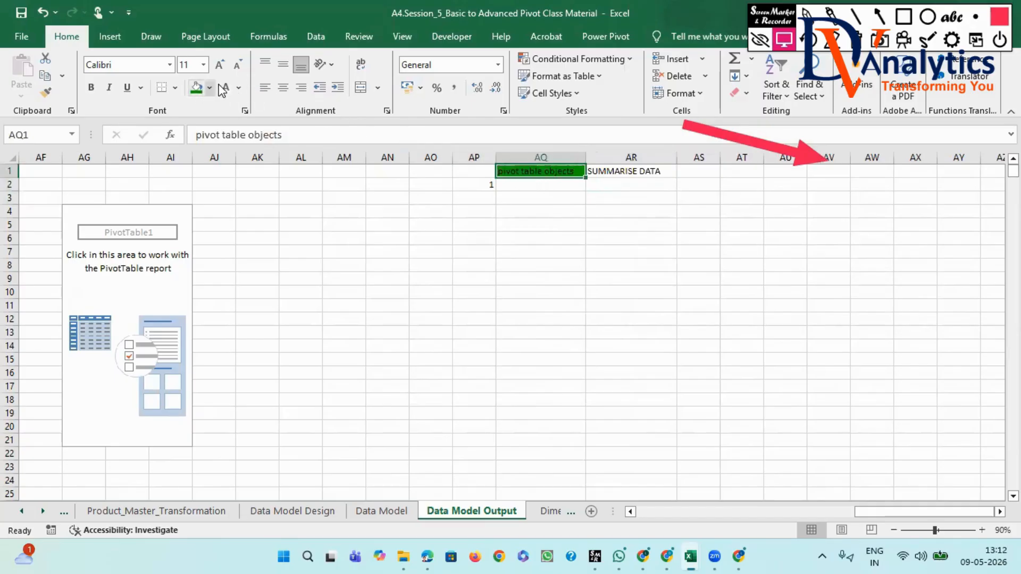
{"action": "left_click", "coordinate": [225, 87]}
{"action": "left_click", "coordinate": [91, 87]}
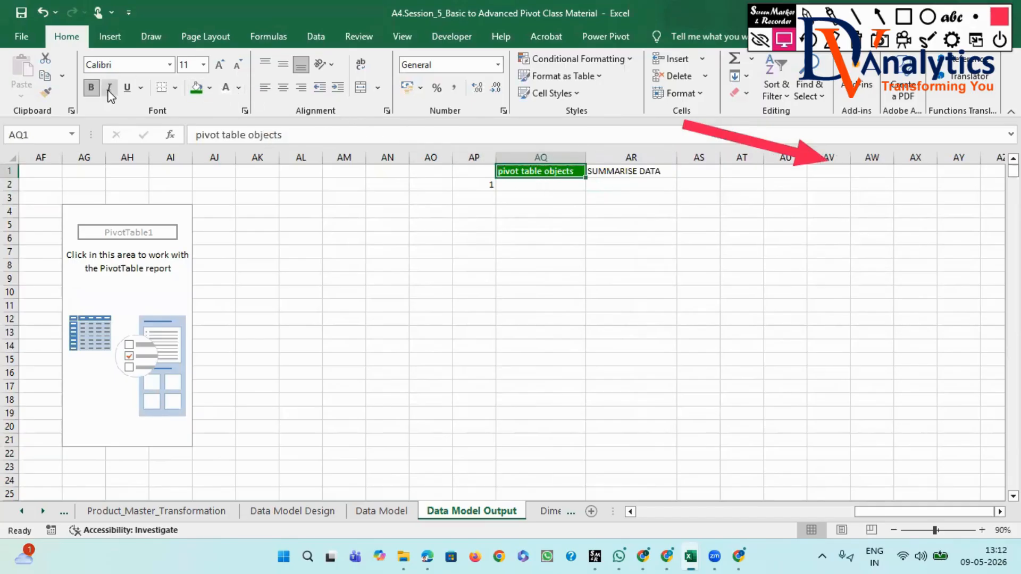
- Enter "FIELD LIST" in cell AQ2 and look through the PivotTable's list of fields
{"action": "left_click", "coordinate": [526, 183]}
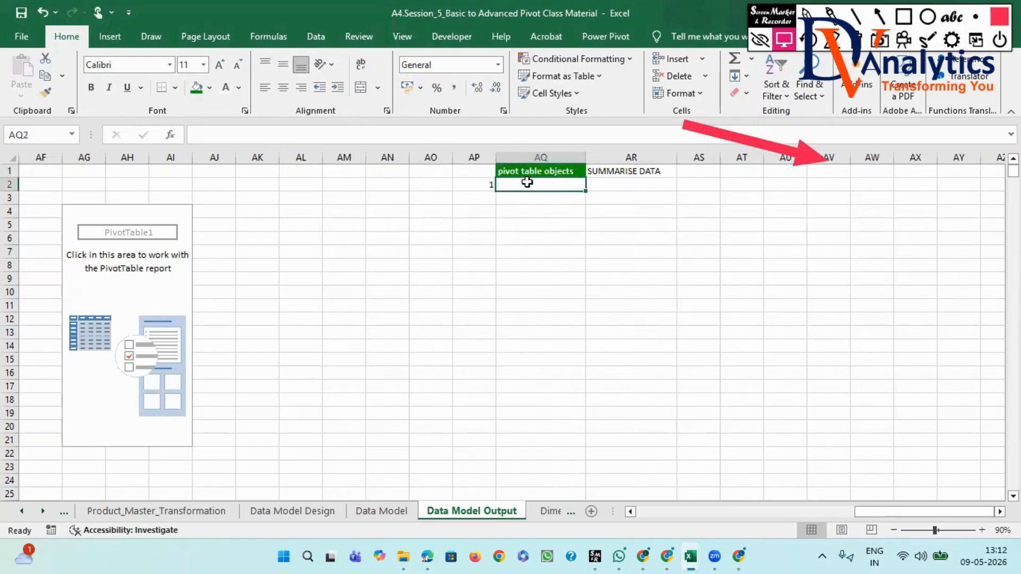
{"action": "type", "text": "FiELD LIST"}
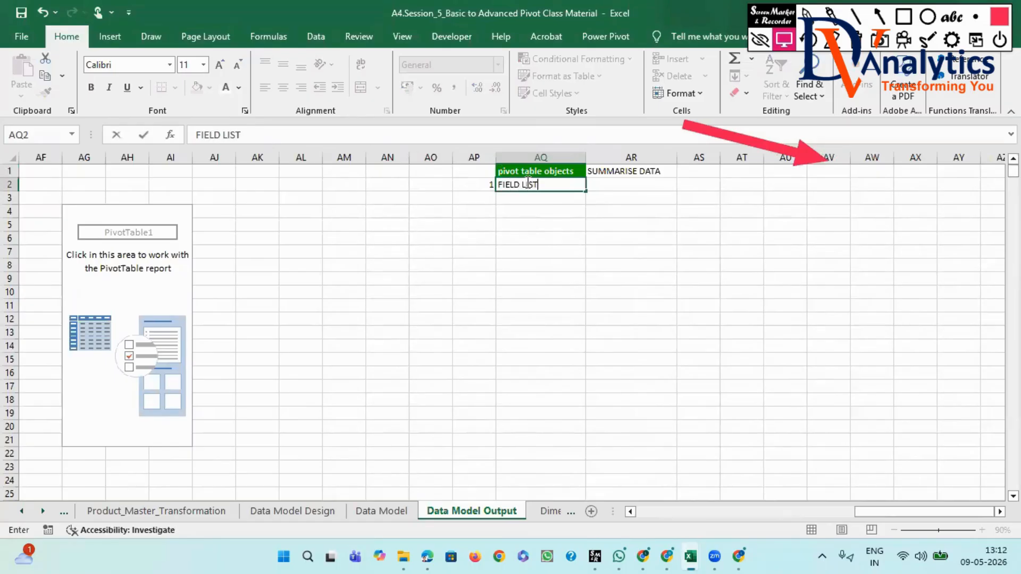
{"action": "left_click", "coordinate": [115, 235]}
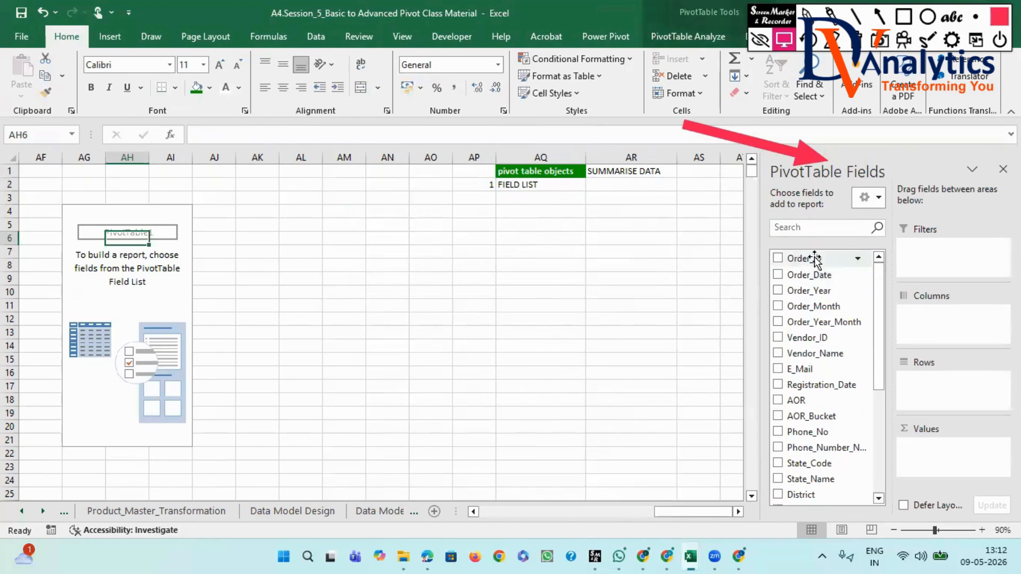
{"action": "scroll", "coordinate": [815, 294], "scroll_direction": "down", "scroll_amount": 5}
{"action": "scroll", "coordinate": [812, 468], "scroll_direction": "up", "scroll_amount": 2}
{"action": "scroll", "coordinate": [812, 478], "scroll_direction": "up", "scroll_amount": 3}
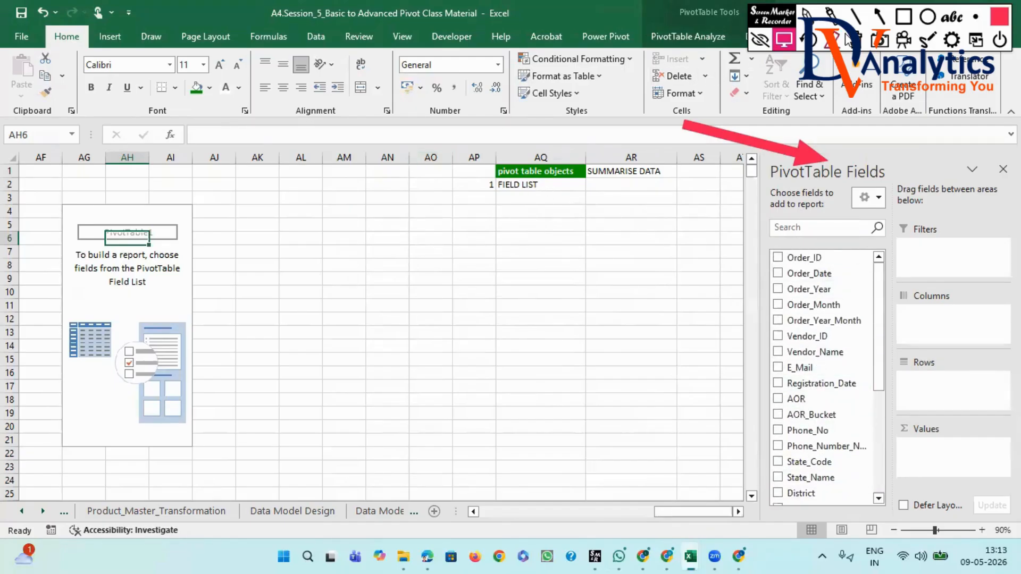
- Draw a red annotation arrow from the FIELD LIST cell to the field names in the PivotTable field list
{"action": "left_click", "coordinate": [881, 17]}
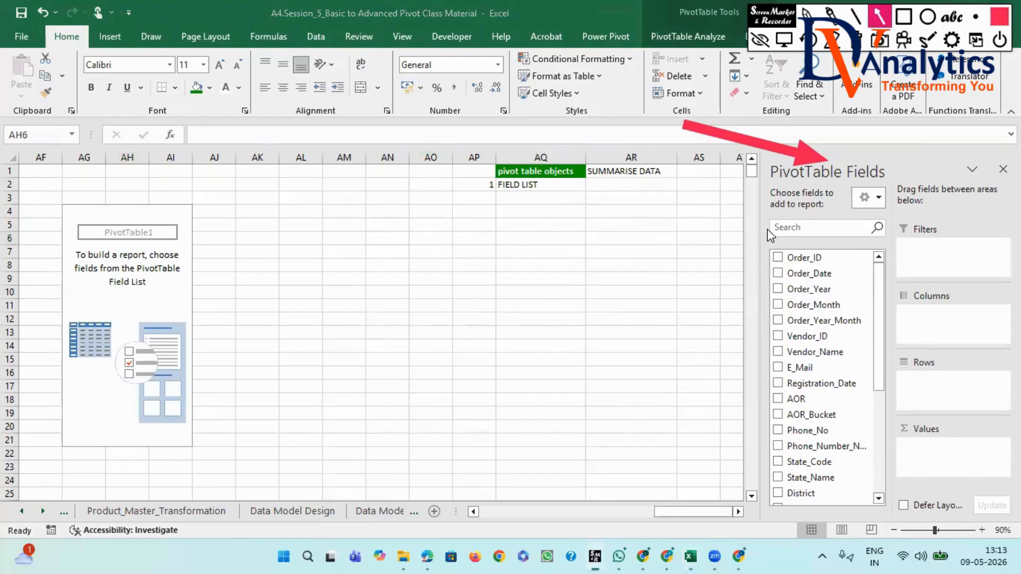
{"action": "mouse_move", "coordinate": [553, 187]}
{"action": "left_mouse_down"}
{"action": "mouse_move", "coordinate": [661, 234]}
{"action": "mouse_move", "coordinate": [770, 305]}
{"action": "left_mouse_up"}
{"action": "left_click", "coordinate": [784, 41]}
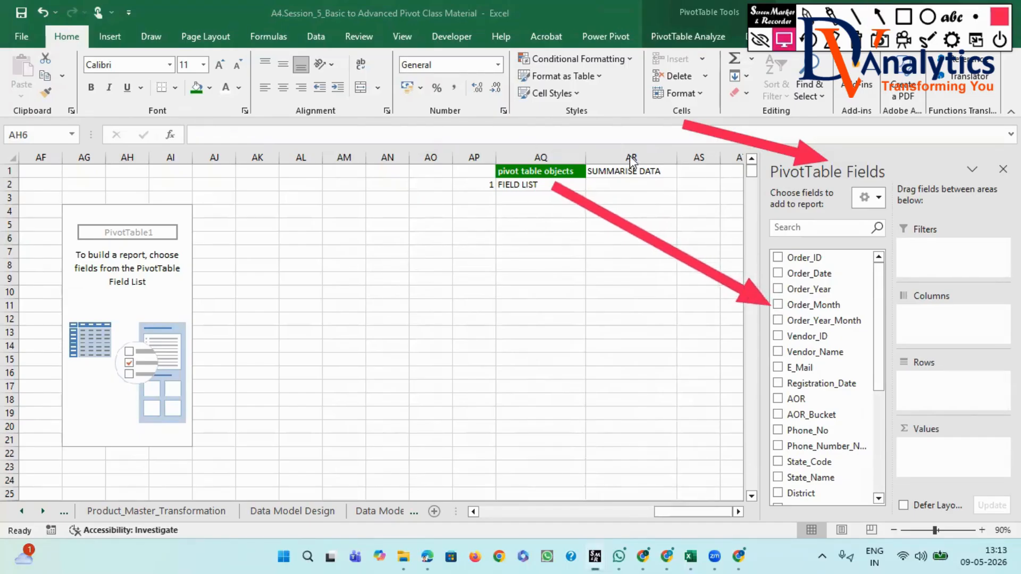
- Enter "HEADERS" in cell AR2 beside FIELD LIST and reselect the PivotTable to show its fields
{"action": "left_click", "coordinate": [612, 183]}
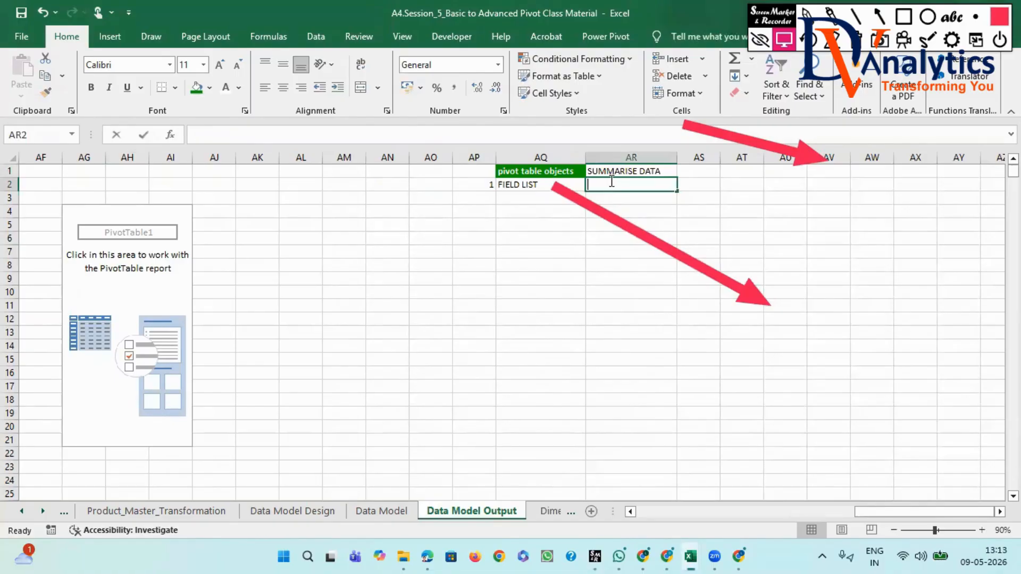
{"action": "type", "text": "HEADERS"}
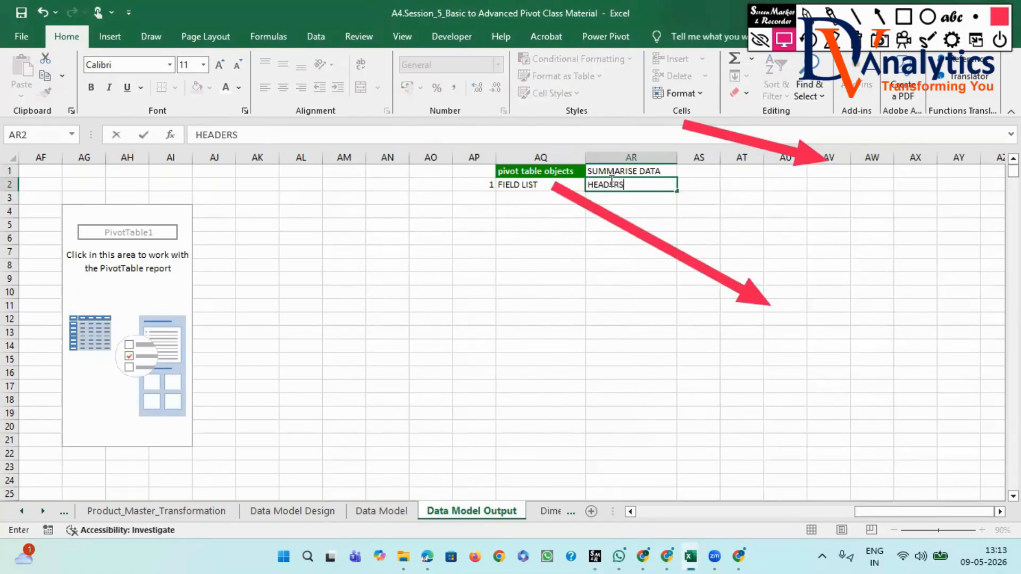
{"action": "left_click", "coordinate": [105, 265]}
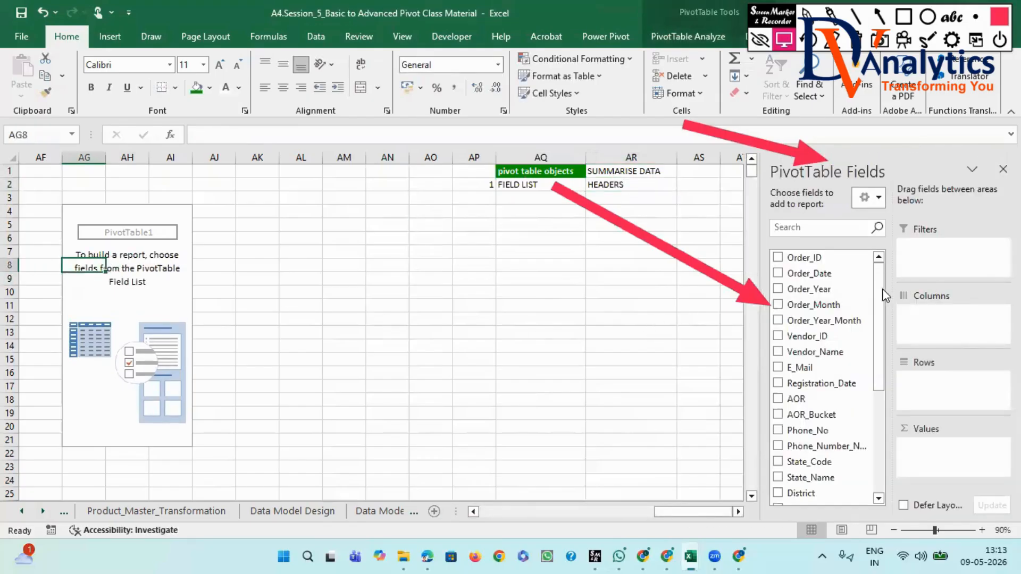
{"action": "left_click_drag", "start_coordinate": [879, 298], "coordinate": [904, 290]}
- Add entries 2 "ROW LEVEL" and 3 "COLUMN LEVEL" to the reference list in AP3:AQ4
{"action": "left_click", "coordinate": [477, 198]}
{"action": "type", "text": "2"}
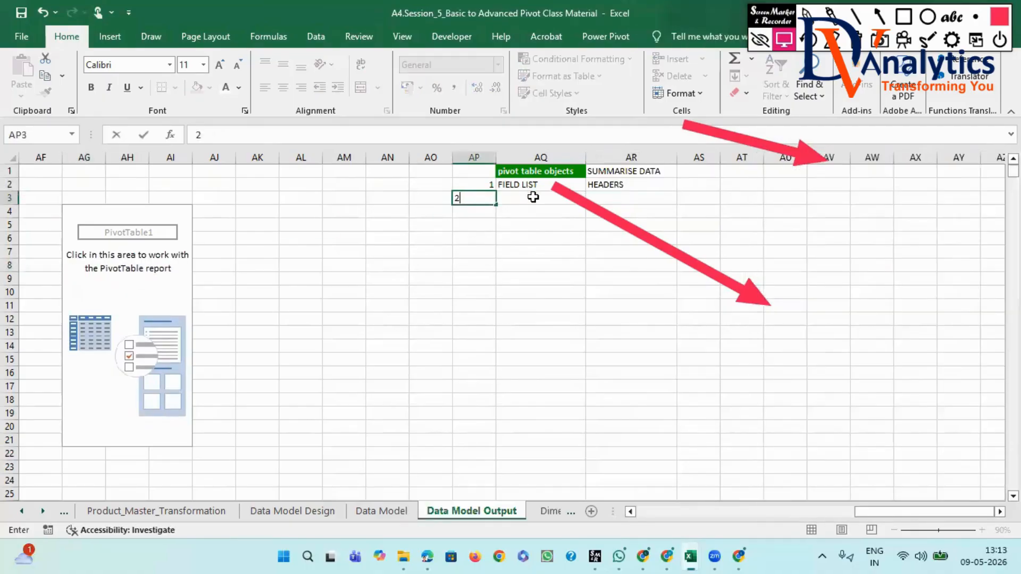
{"action": "left_click", "coordinate": [529, 197]}
{"action": "type", "text": "ROW LEVE"}
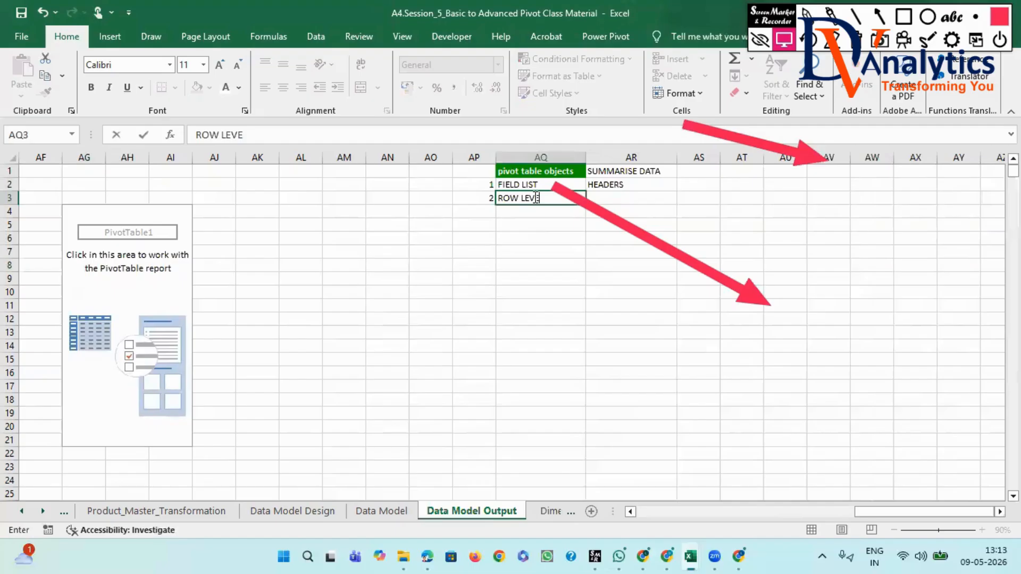
{"action": "type", "text": "L"}
{"action": "left_click", "coordinate": [479, 211]}
{"action": "type", "text": "3"}
{"action": "left_click", "coordinate": [501, 213]}
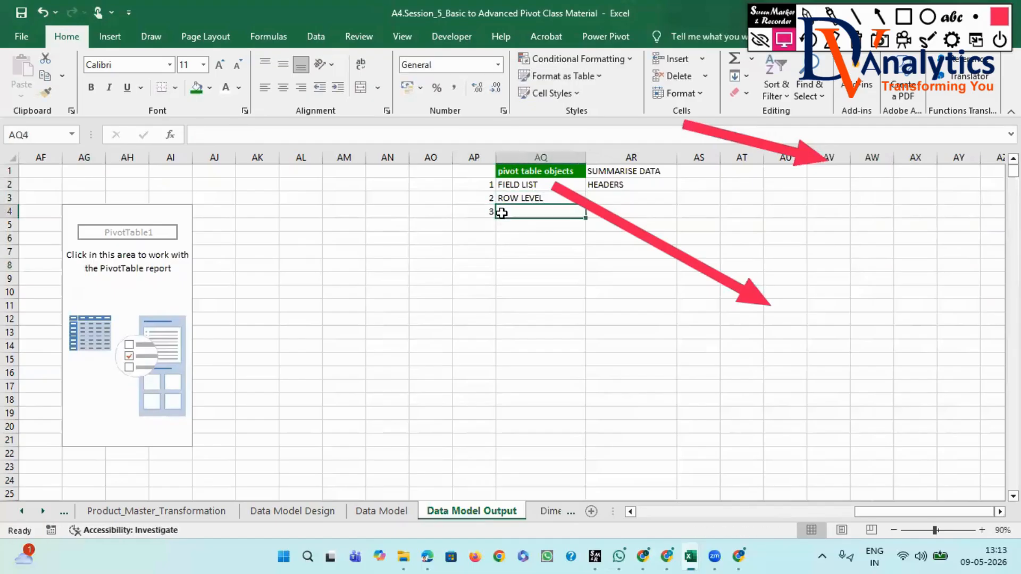
{"action": "type", "text": "COLUMN LEVEL"}
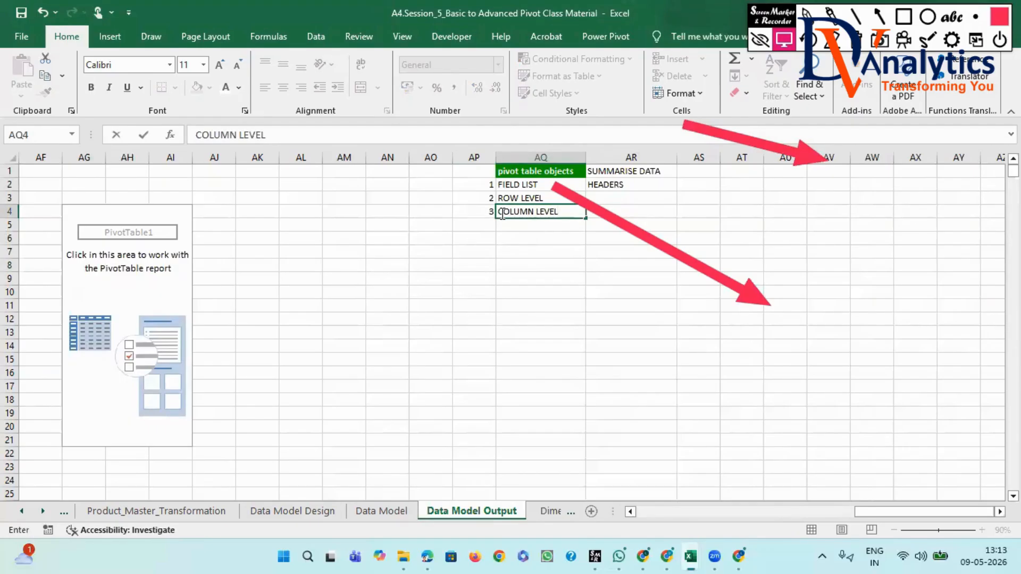
- Add entries 4 "E VALUES" and 5 "FILTERS" to the reference list in AP5:AQ6
{"action": "left_click", "coordinate": [480, 224]}
{"action": "type", "text": "4"}
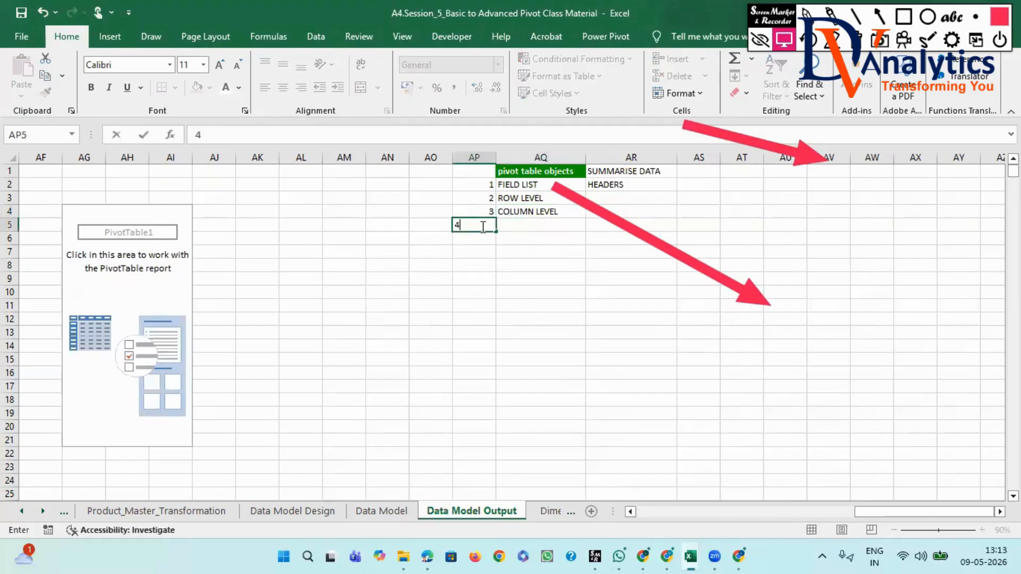
{"action": "left_click", "coordinate": [518, 224]}
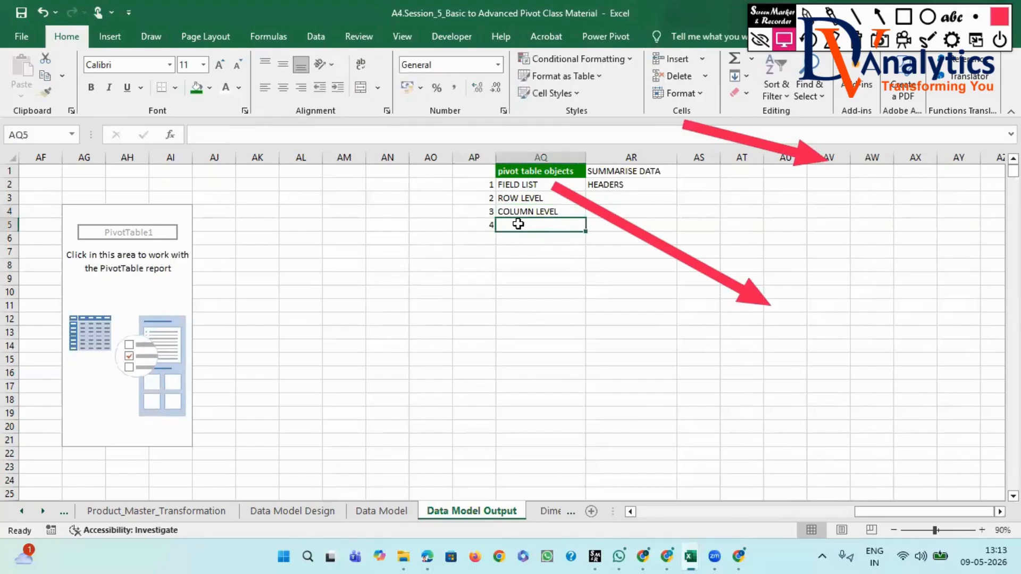
{"action": "type", "text": "E VALUES"}
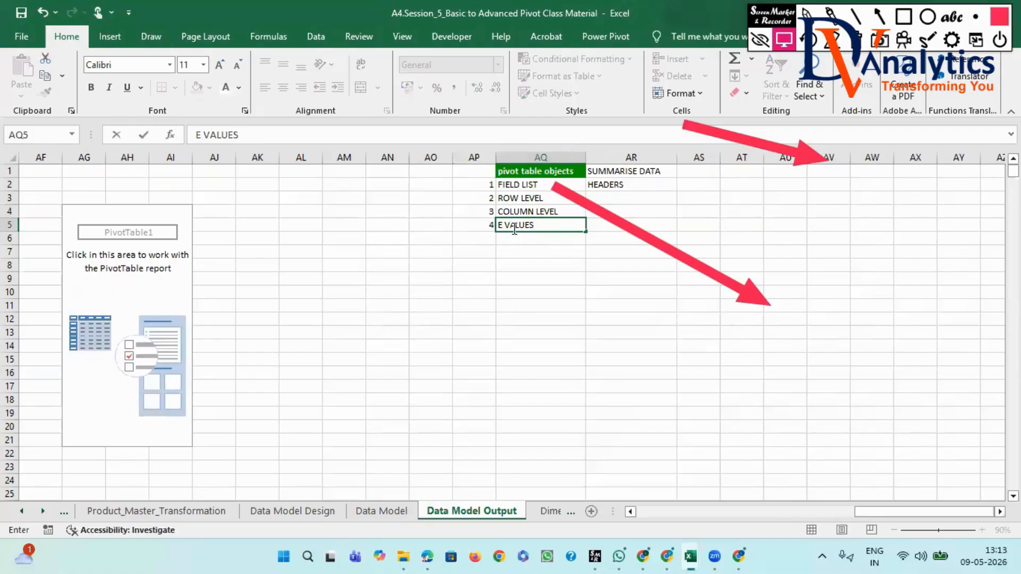
{"action": "left_click", "coordinate": [493, 238]}
{"action": "type", "text": "5"}
{"action": "left_click", "coordinate": [498, 240]}
{"action": "type", "text": "FILTERS"}
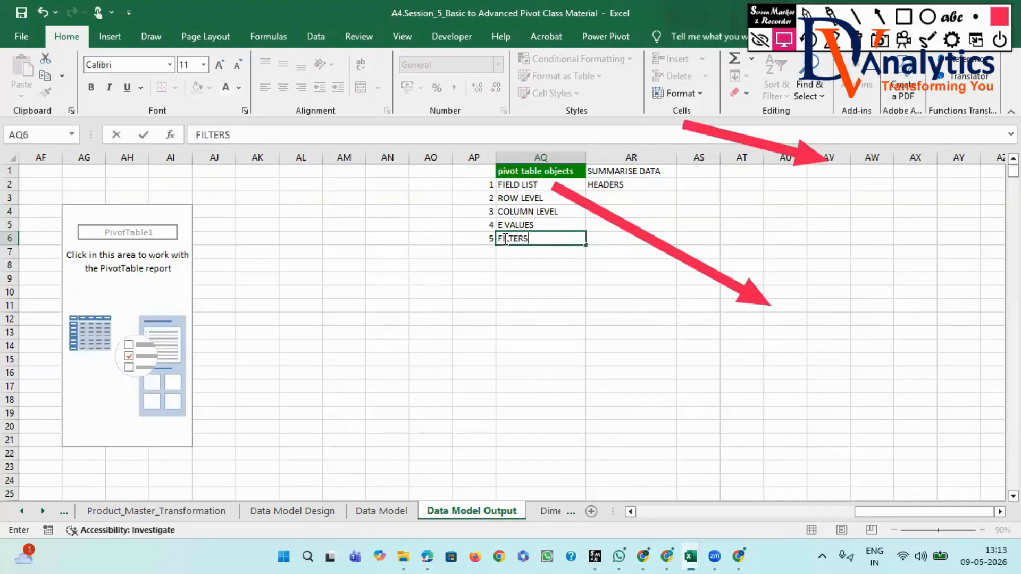
- Show the PivotTable's fields, draw red arrows to its Rows, Columns, Filters and Values areas, and clear all annotations
{"action": "left_click", "coordinate": [110, 262]}
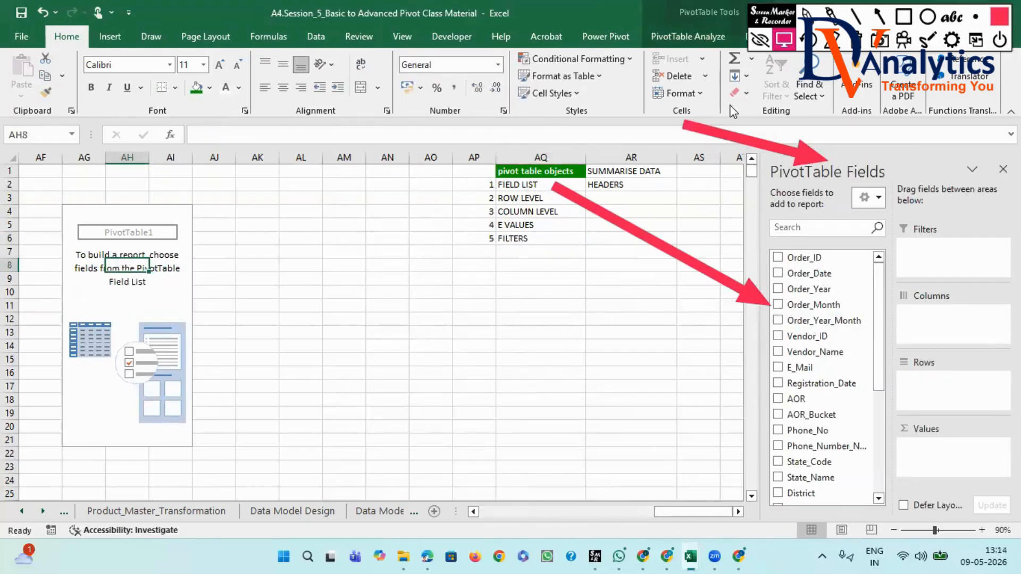
{"action": "left_click", "coordinate": [879, 16]}
{"action": "mouse_move", "coordinate": [527, 205]}
{"action": "left_mouse_down"}
{"action": "mouse_move", "coordinate": [647, 271]}
{"action": "mouse_move", "coordinate": [904, 356]}
{"action": "mouse_move", "coordinate": [926, 404]}
{"action": "left_mouse_up"}
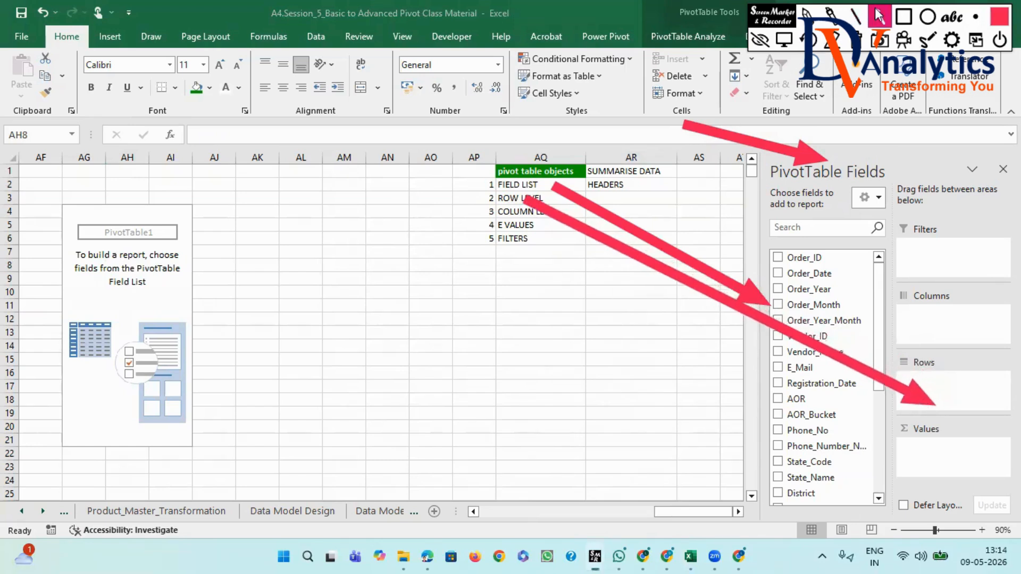
{"action": "mouse_move", "coordinate": [830, 274]}
{"action": "left_mouse_down"}
{"action": "mouse_move", "coordinate": [915, 340]}
{"action": "mouse_move", "coordinate": [945, 342]}
{"action": "left_mouse_up"}
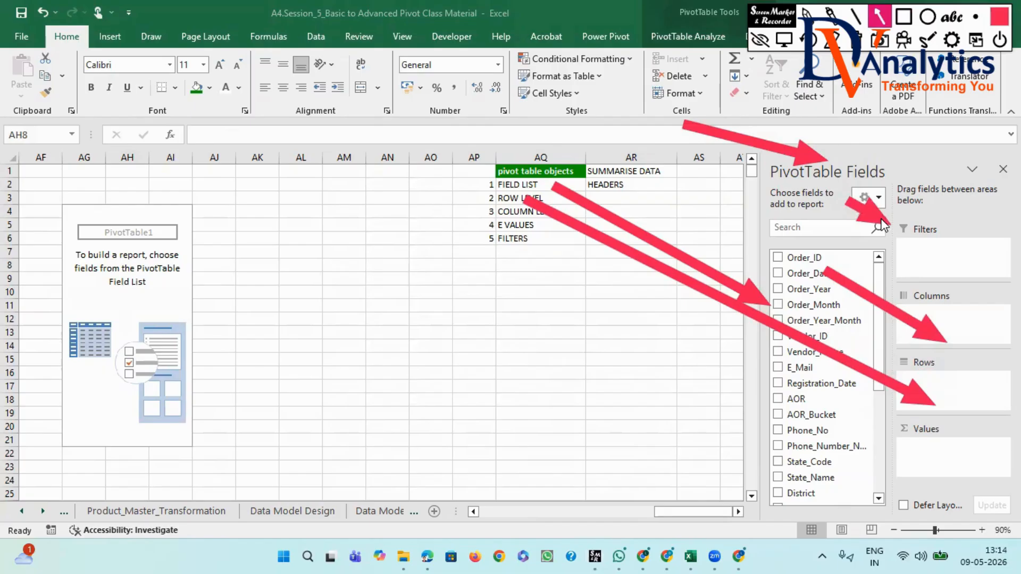
{"action": "left_click_drag", "start_coordinate": [846, 201], "coordinate": [905, 251]}
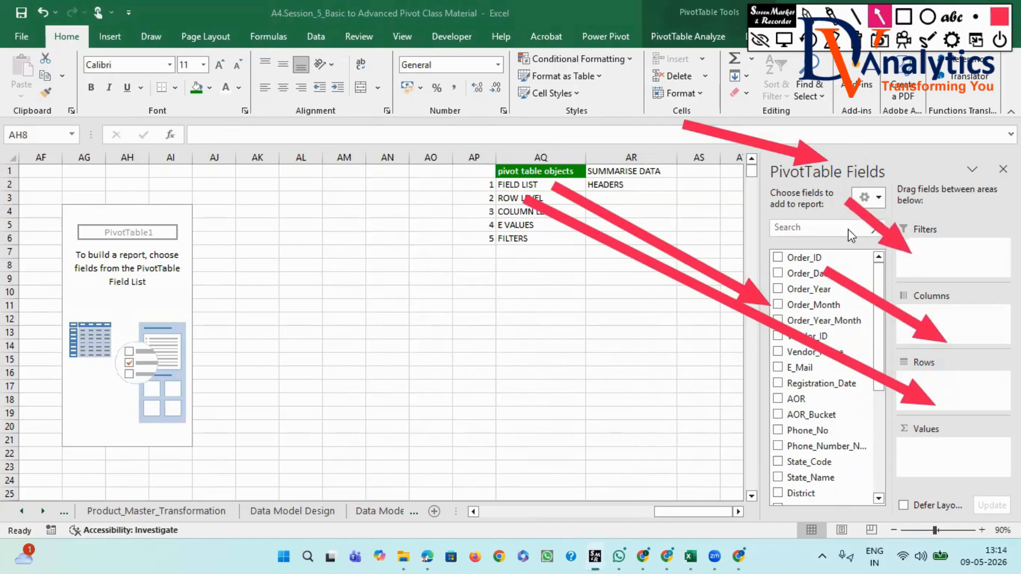
{"action": "left_click_drag", "start_coordinate": [827, 429], "coordinate": [904, 450]}
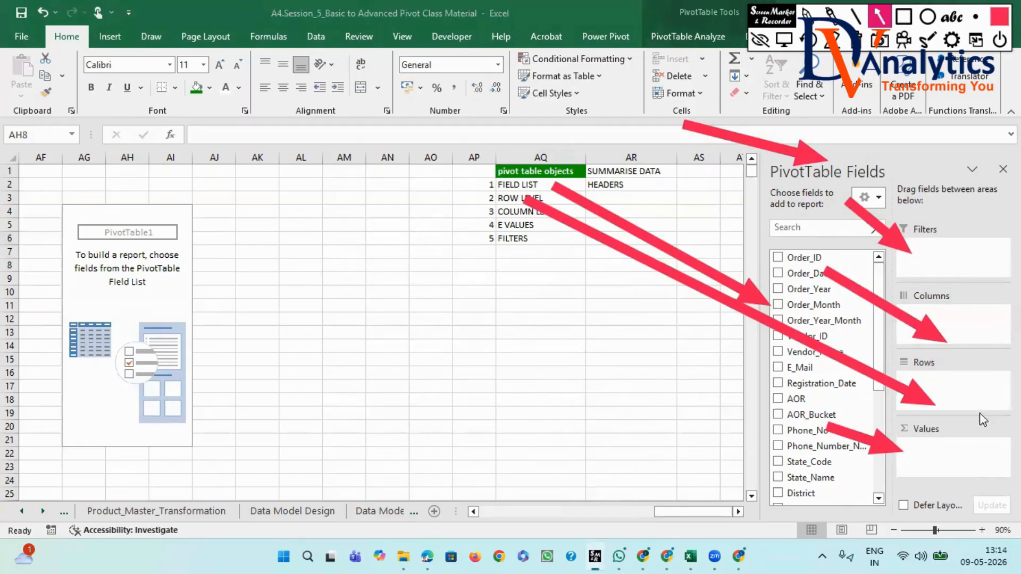
{"action": "left_click", "coordinate": [859, 43]}
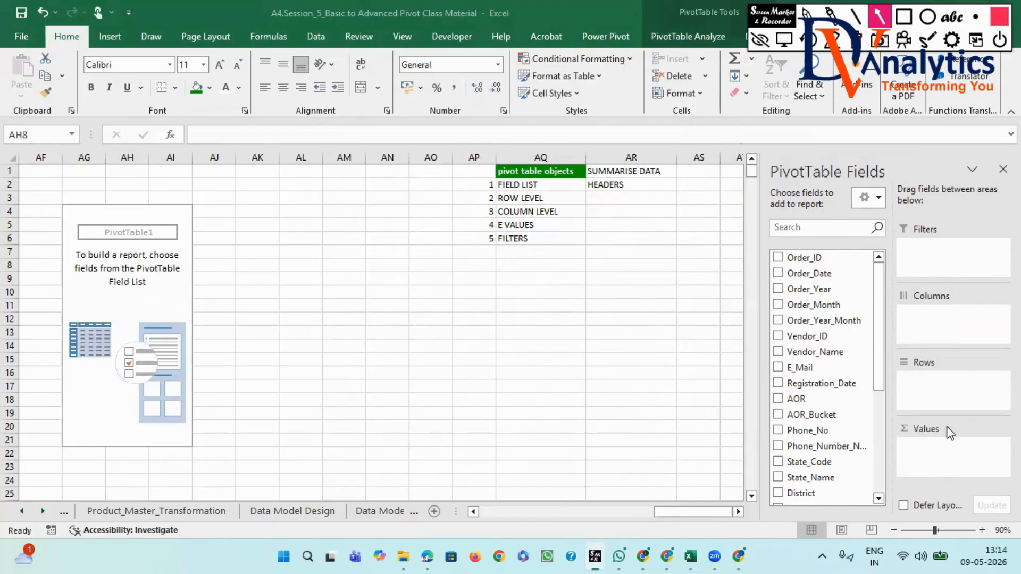
- Draw red arrows from the four PivotTable areas and the field names to their entries in AQ2:AQ6, and clear the annotations
{"action": "mouse_move", "coordinate": [952, 453]}
{"action": "left_mouse_down"}
{"action": "mouse_move", "coordinate": [758, 370]}
{"action": "mouse_move", "coordinate": [534, 218]}
{"action": "mouse_move", "coordinate": [531, 228]}
{"action": "left_mouse_up"}
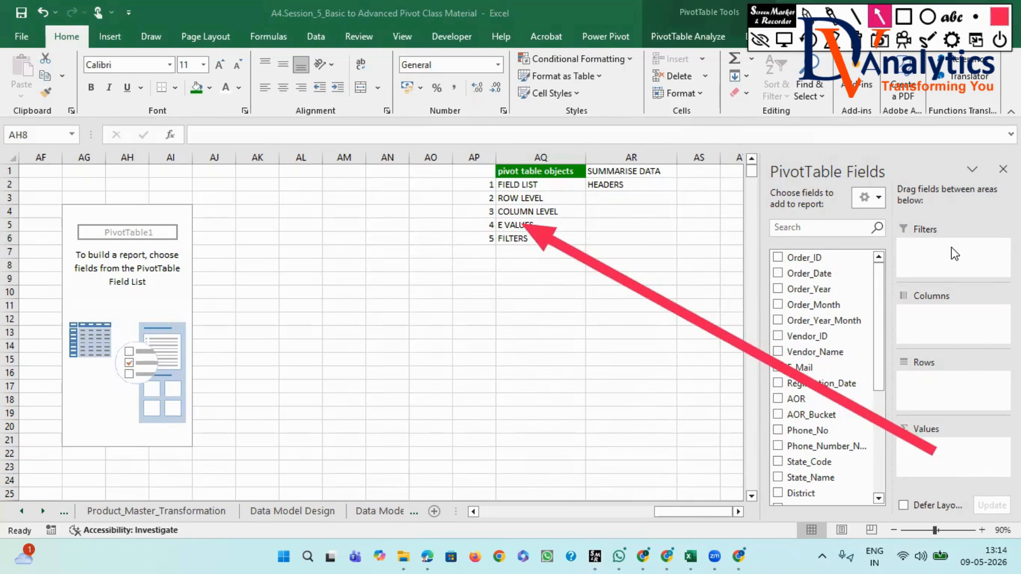
{"action": "left_click_drag", "start_coordinate": [952, 247], "coordinate": [529, 241]}
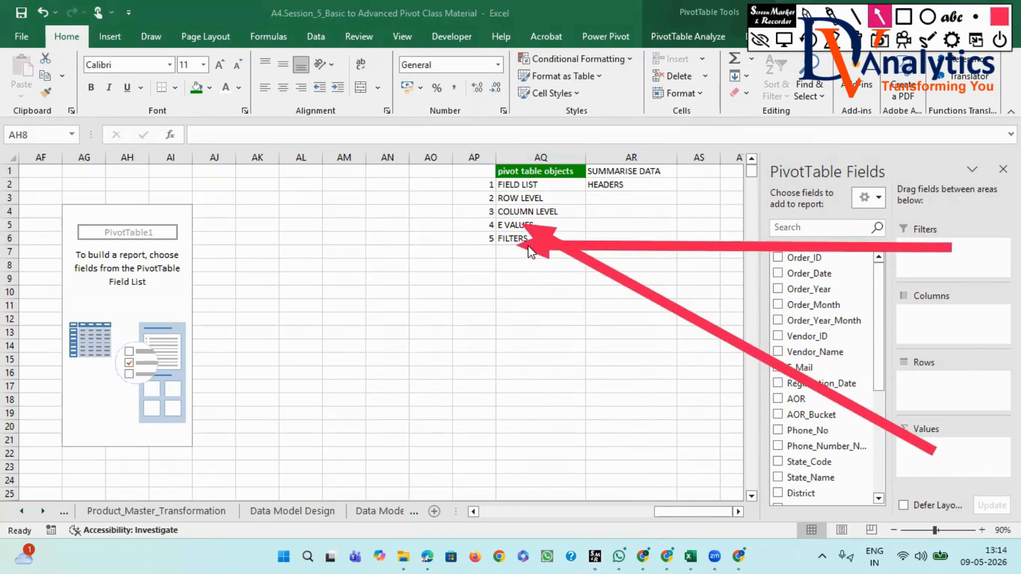
{"action": "mouse_move", "coordinate": [949, 328]}
{"action": "left_mouse_down"}
{"action": "mouse_move", "coordinate": [965, 330]}
{"action": "mouse_move", "coordinate": [645, 210]}
{"action": "mouse_move", "coordinate": [561, 212]}
{"action": "left_mouse_up"}
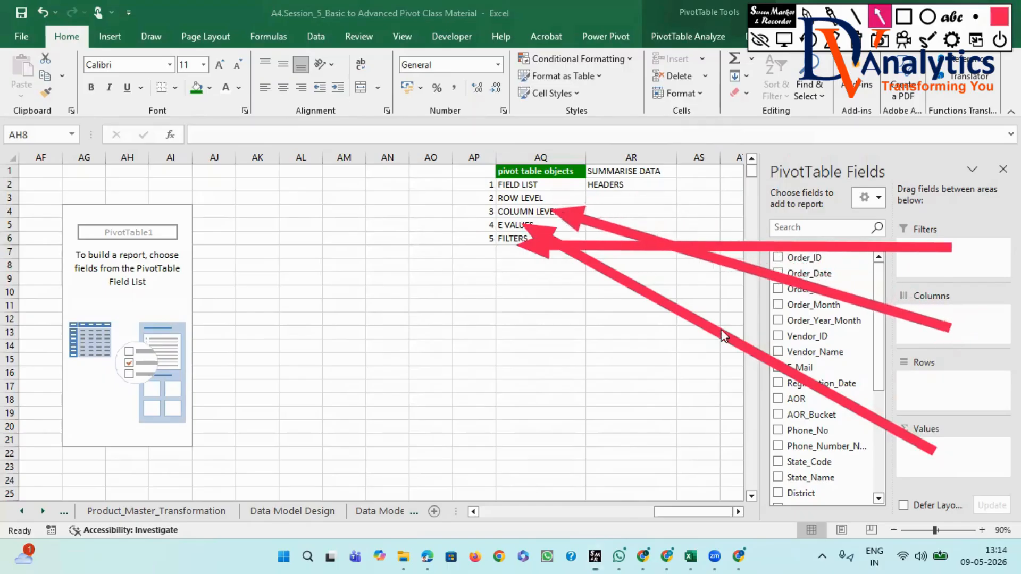
{"action": "mouse_move", "coordinate": [965, 397]}
{"action": "left_mouse_down"}
{"action": "mouse_move", "coordinate": [648, 242]}
{"action": "mouse_move", "coordinate": [506, 200]}
{"action": "left_mouse_up"}
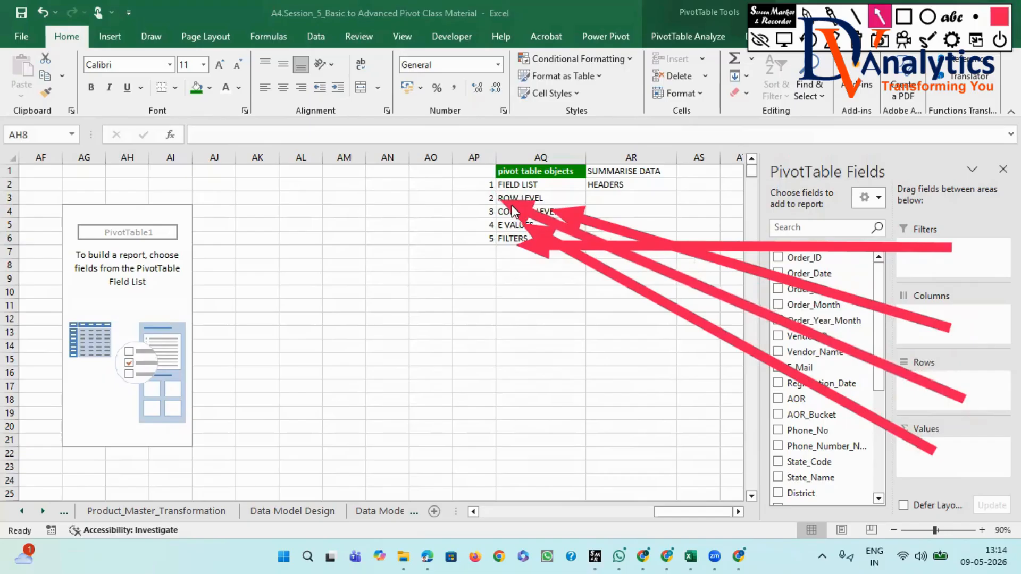
{"action": "mouse_move", "coordinate": [837, 269]}
{"action": "left_mouse_down"}
{"action": "mouse_move", "coordinate": [720, 219]}
{"action": "mouse_move", "coordinate": [565, 192]}
{"action": "left_mouse_up"}
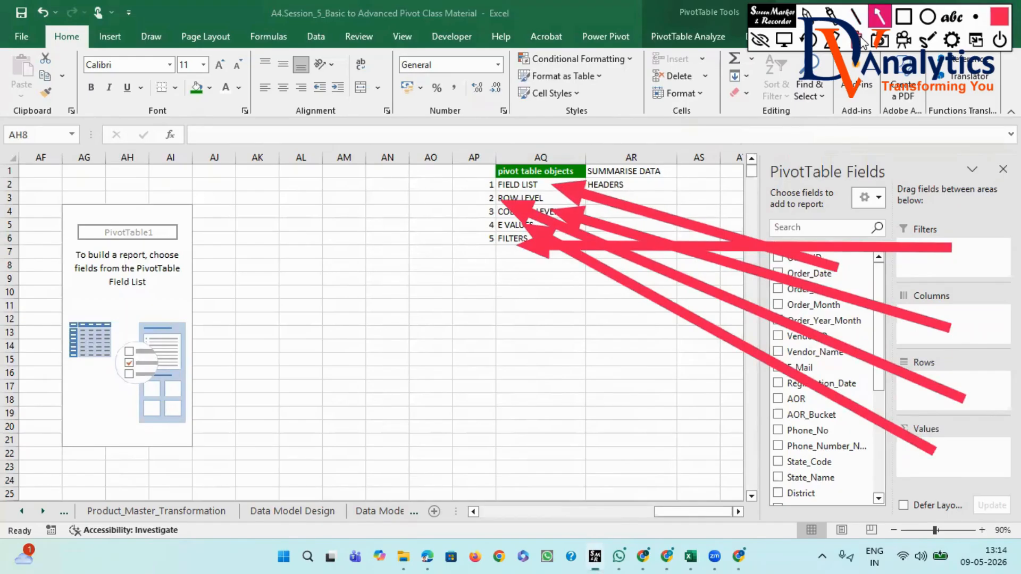
{"action": "left_click", "coordinate": [863, 42]}
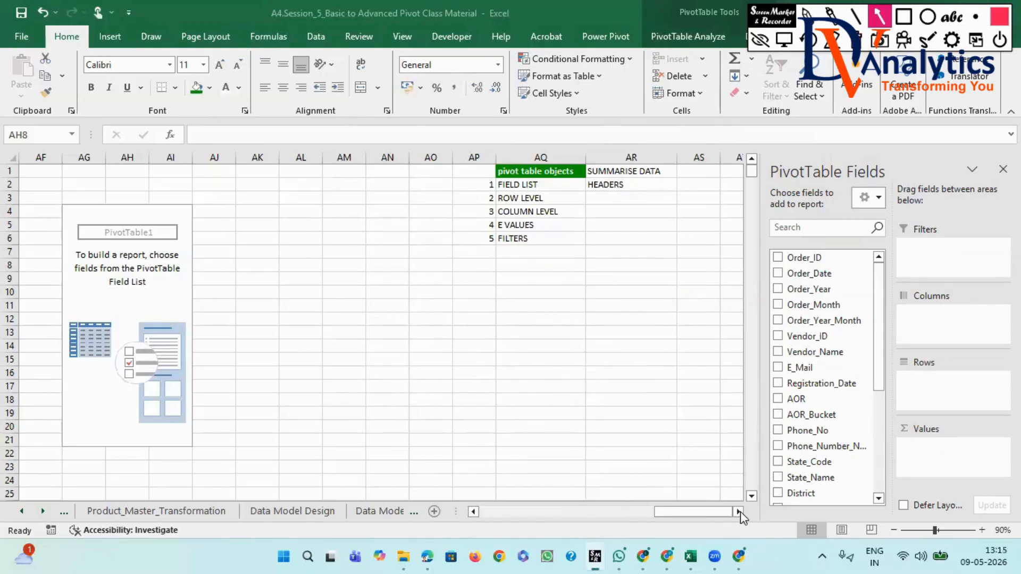
{"action": "left_click_drag", "start_coordinate": [740, 498], "coordinate": [742, 515]}
{"action": "left_click", "coordinate": [782, 42]}
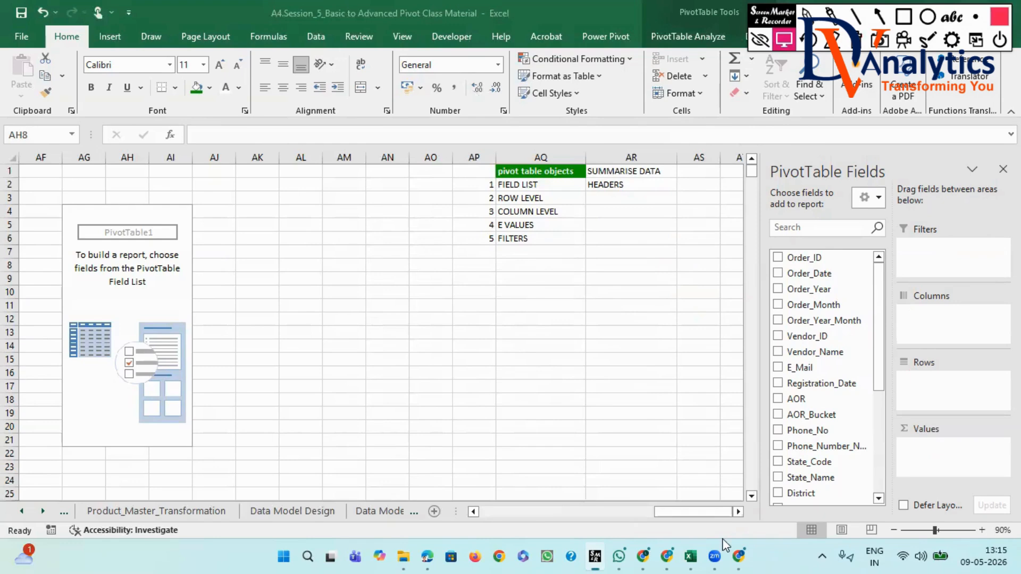
- Format the "SUMMARISE DATA" heading in AR1 with a dark red fill and bold white text
{"action": "left_click", "coordinate": [738, 512]}
{"action": "left_click", "coordinate": [738, 511]}
{"action": "left_click", "coordinate": [738, 511]}
{"action": "left_click", "coordinate": [738, 511]}
{"action": "left_click", "coordinate": [739, 511]}
{"action": "left_click", "coordinate": [738, 511]}
{"action": "left_click", "coordinate": [739, 512]}
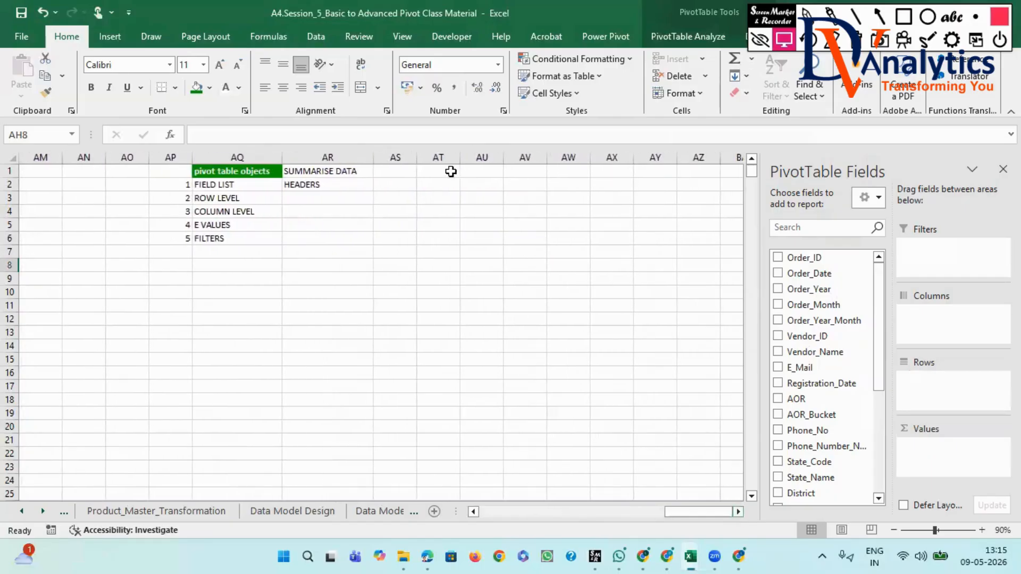
{"action": "left_click", "coordinate": [394, 197]}
{"action": "type", "text": "I"}
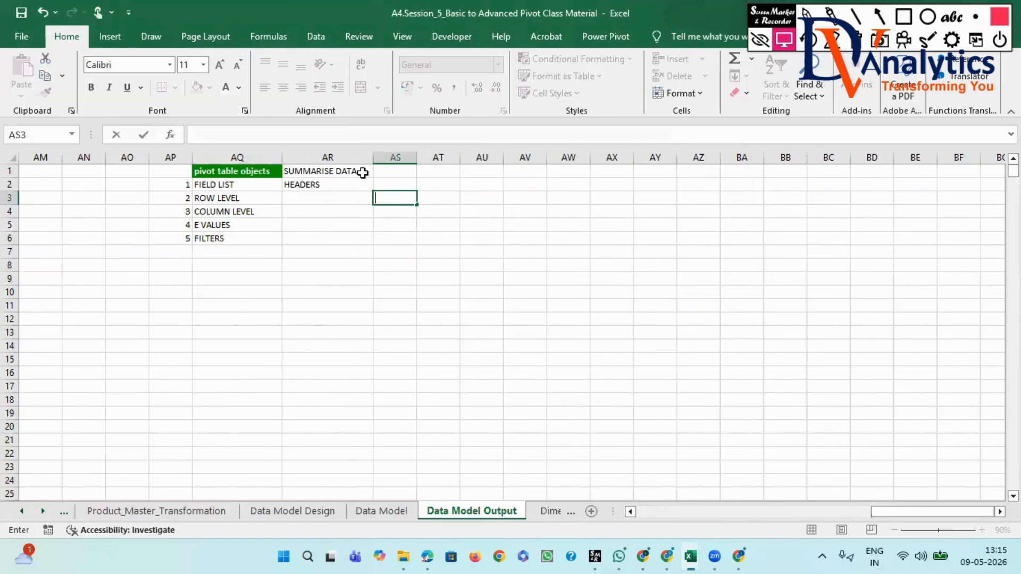
{"action": "left_click", "coordinate": [330, 171]}
{"action": "left_click", "coordinate": [197, 88]}
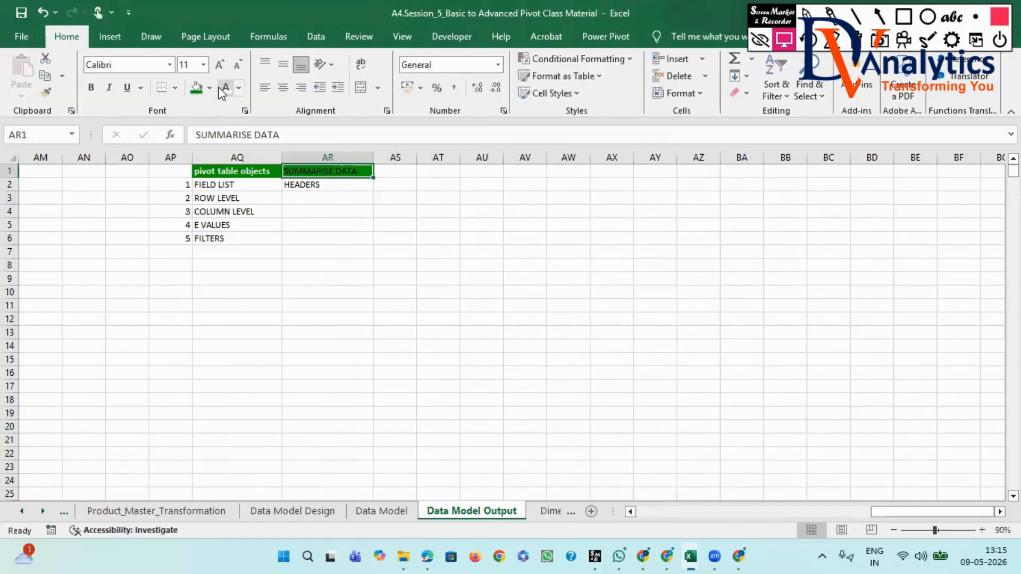
{"action": "left_click", "coordinate": [210, 88]}
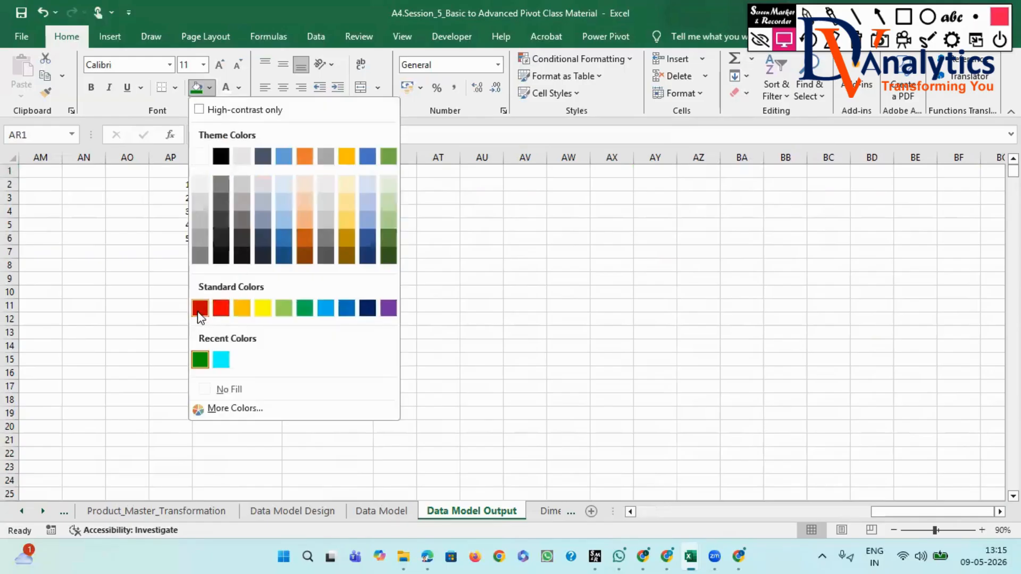
{"action": "left_click", "coordinate": [201, 306]}
{"action": "left_click", "coordinate": [226, 87]}
{"action": "left_click", "coordinate": [91, 87]}
{"action": "left_click", "coordinate": [431, 184]}
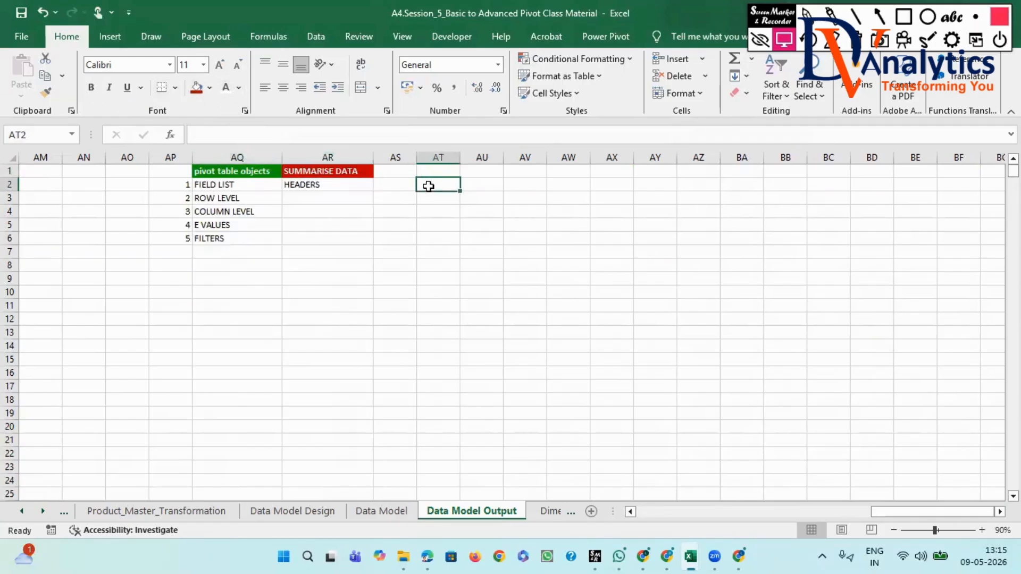
- Enter "STEP1:" in cell AS2 and "IDENTIFY DIMENSIONS AND MEASURES" in cell AT2
{"action": "left_click", "coordinate": [392, 182]}
{"action": "type", "text": "STEP1:"}
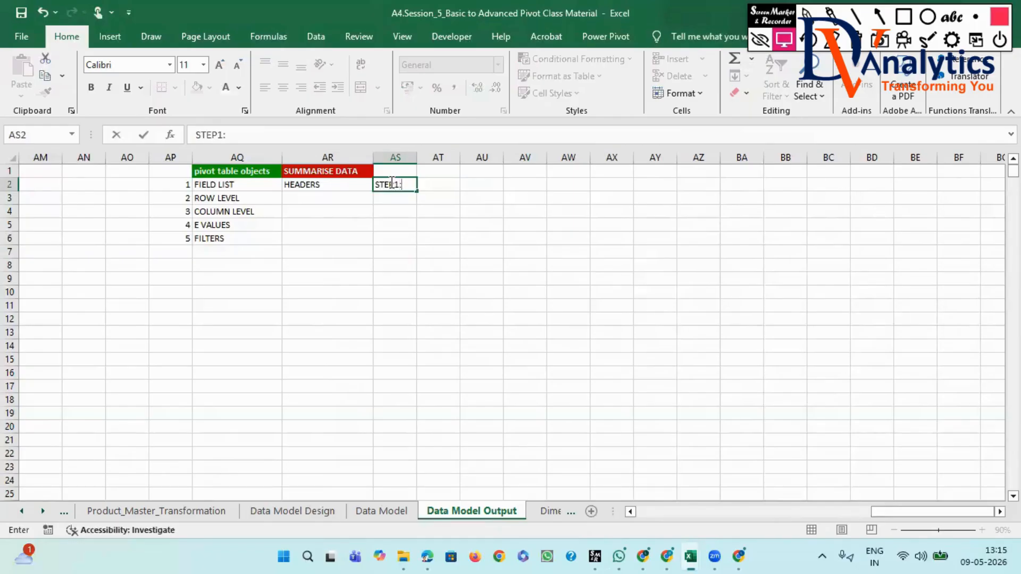
{"action": "left_click", "coordinate": [451, 186]}
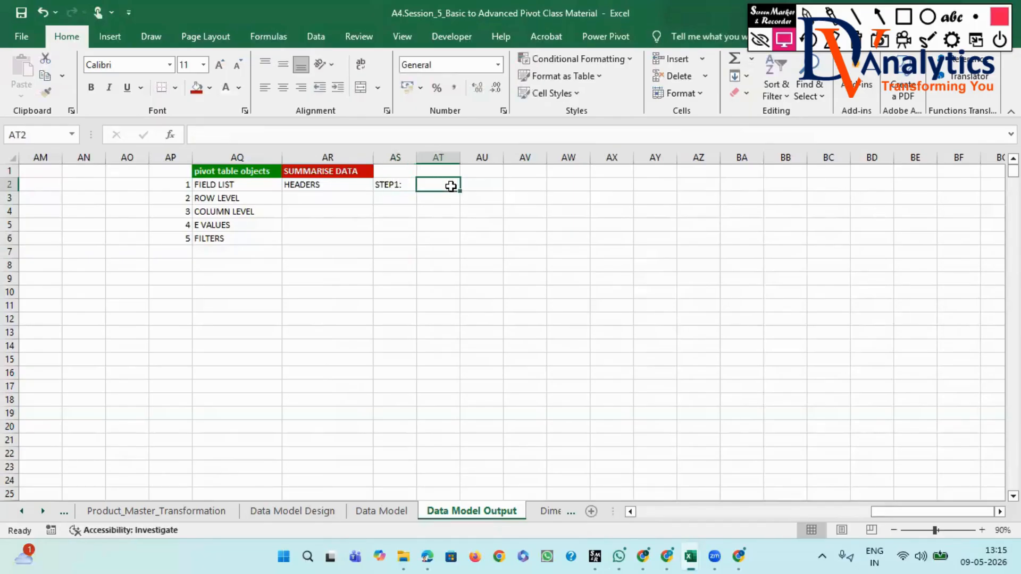
{"action": "type", "text": "IDENTI"}
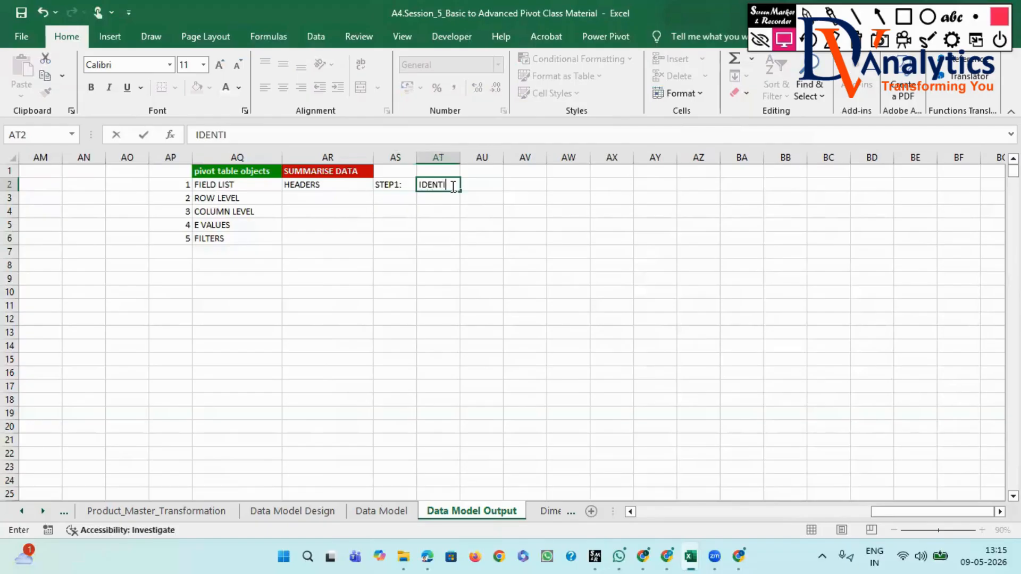
{"action": "type", "text": "FY DIMENSION"}
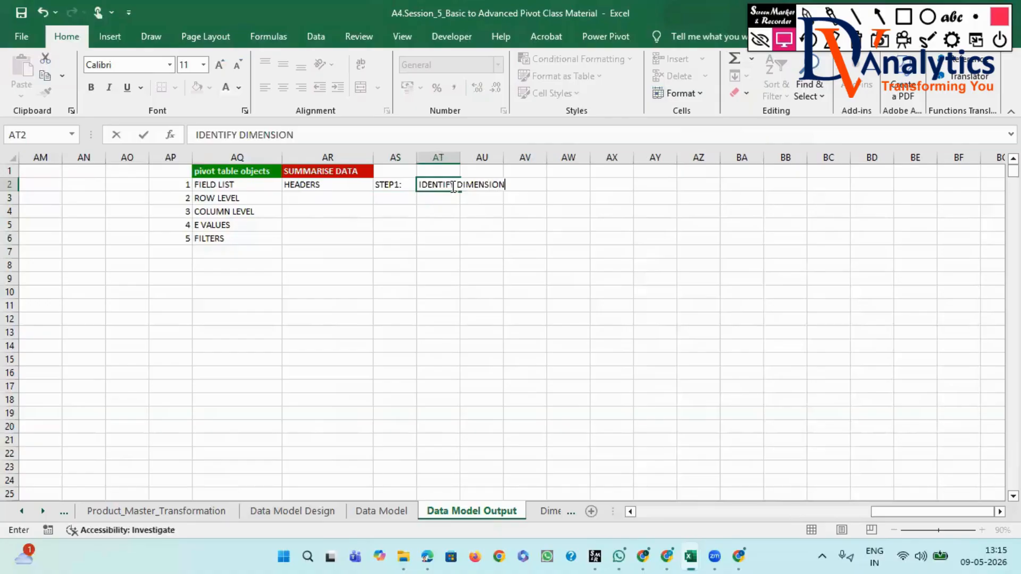
{"action": "type", "text": "S AND MEAS"}
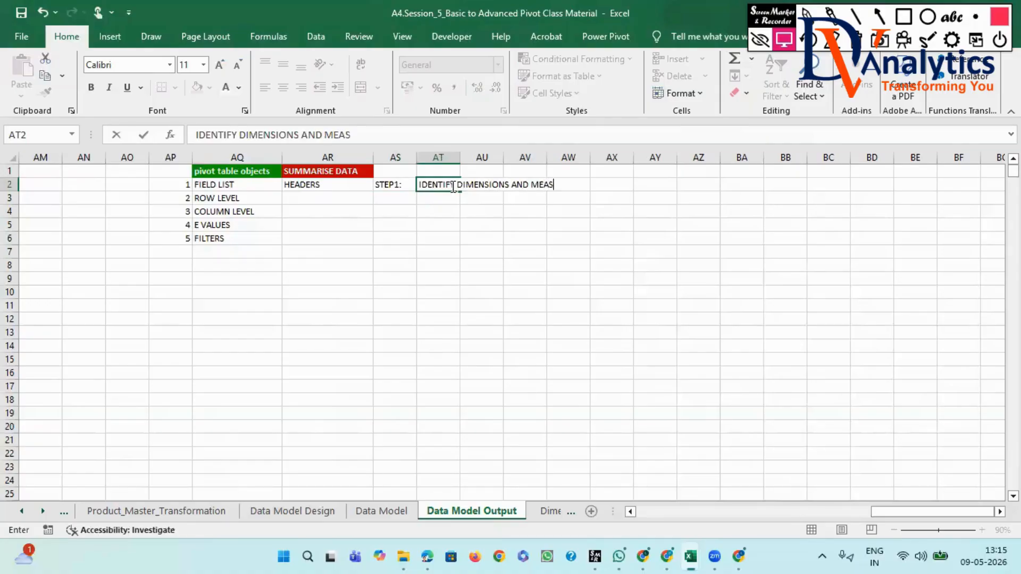
{"action": "type", "text": "URES"}
{"action": "left_click", "coordinate": [485, 215]}
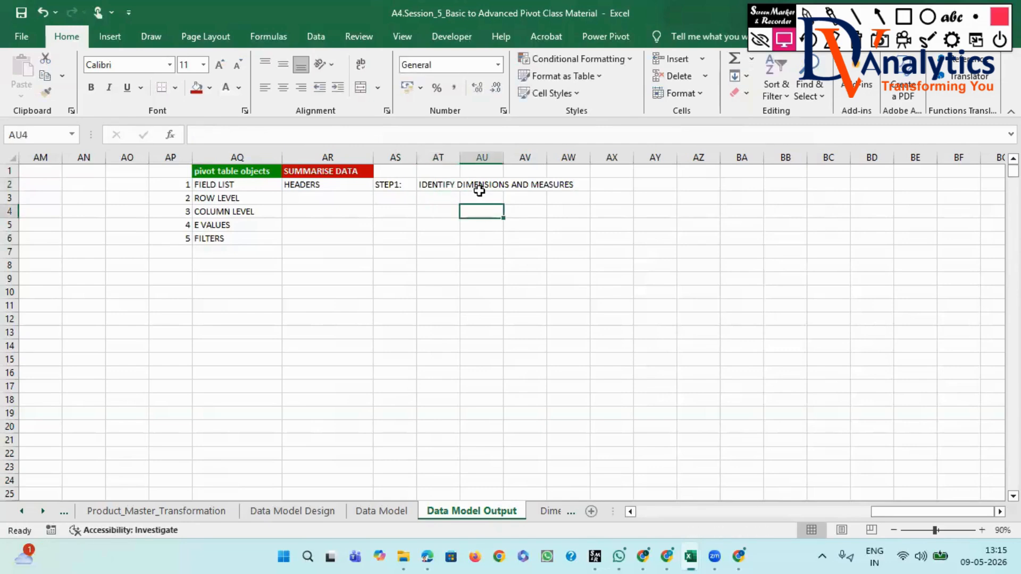
- Copy the word "DIMENSIONS" from the AT2 text into cell AU4 and widen column AU to fit it
{"action": "left_click", "coordinate": [447, 186]}
{"action": "left_click_drag", "start_coordinate": [295, 133], "coordinate": [242, 136]}
{"action": "key", "text": "ctrl+c"}
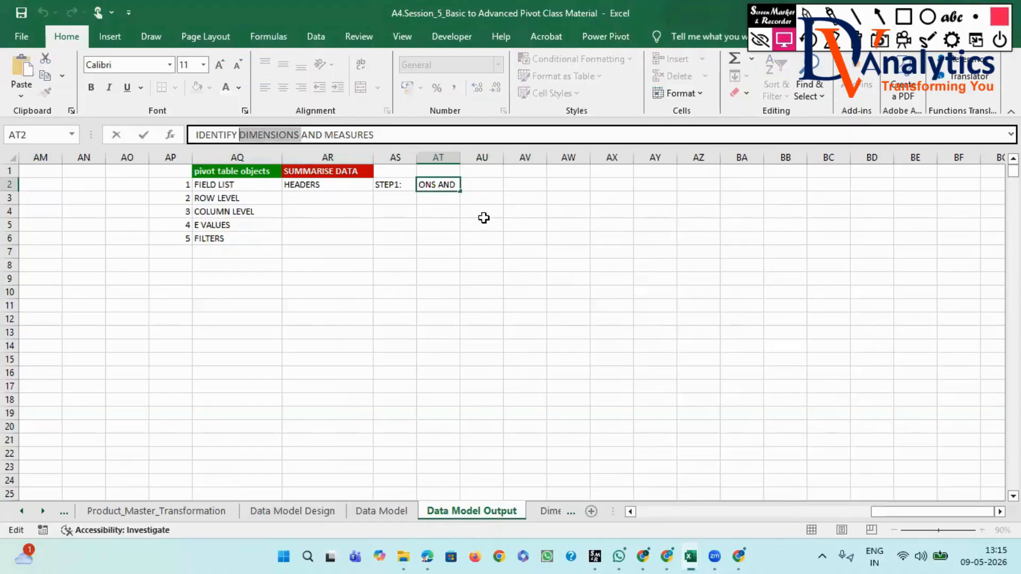
{"action": "left_click", "coordinate": [483, 215]}
{"action": "key", "text": "ctrl+v"}
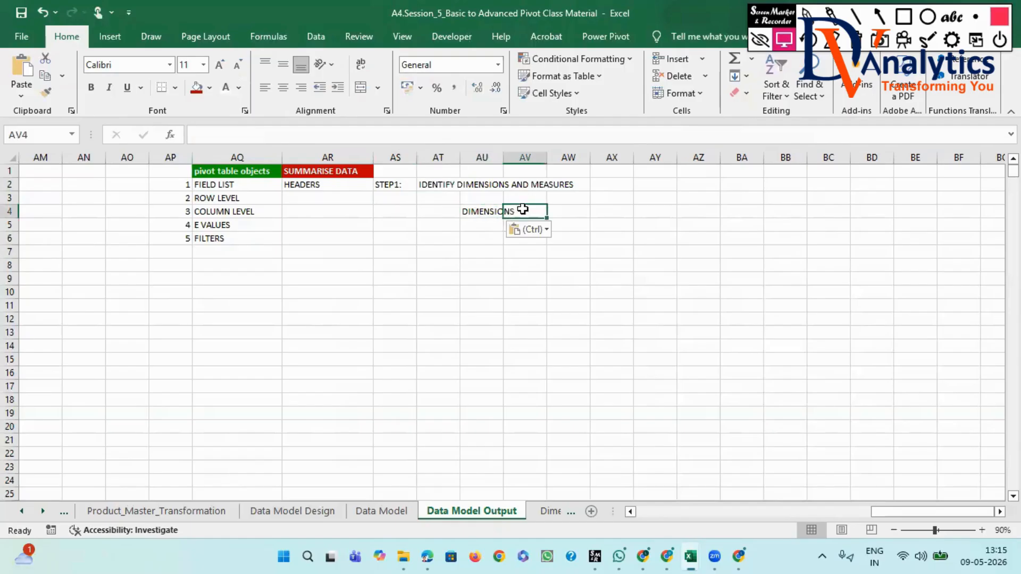
{"action": "left_click_drag", "start_coordinate": [503, 158], "coordinate": [518, 157]}
{"action": "left_click", "coordinate": [519, 211]}
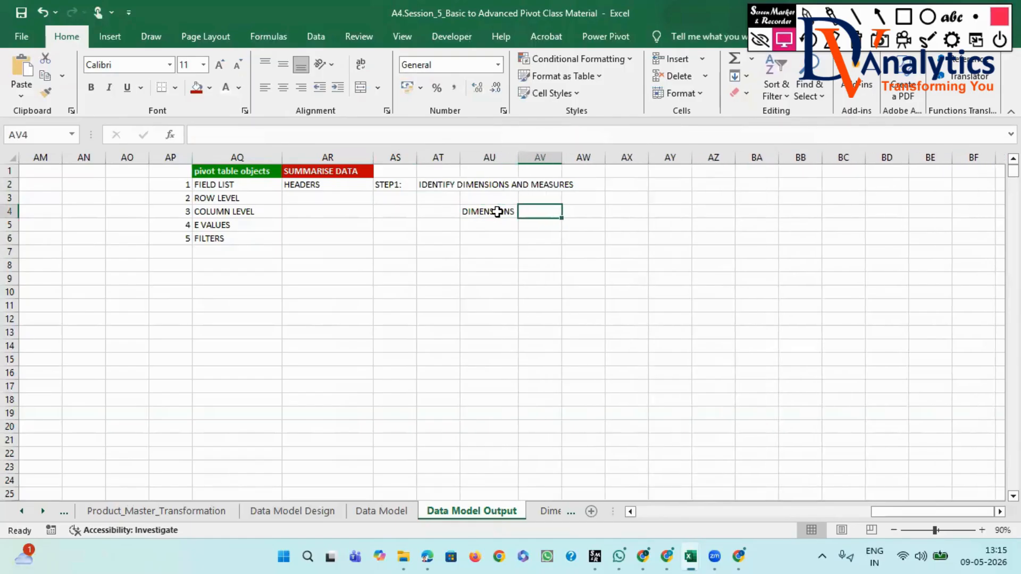
- Fill the DIMENSIONS entry from AU4 into AV4, edit it to "DIMENSION_FIELD" and widen column AV to fit
{"action": "left_click", "coordinate": [498, 211]}
{"action": "left_click_drag", "start_coordinate": [518, 218], "coordinate": [542, 210]}
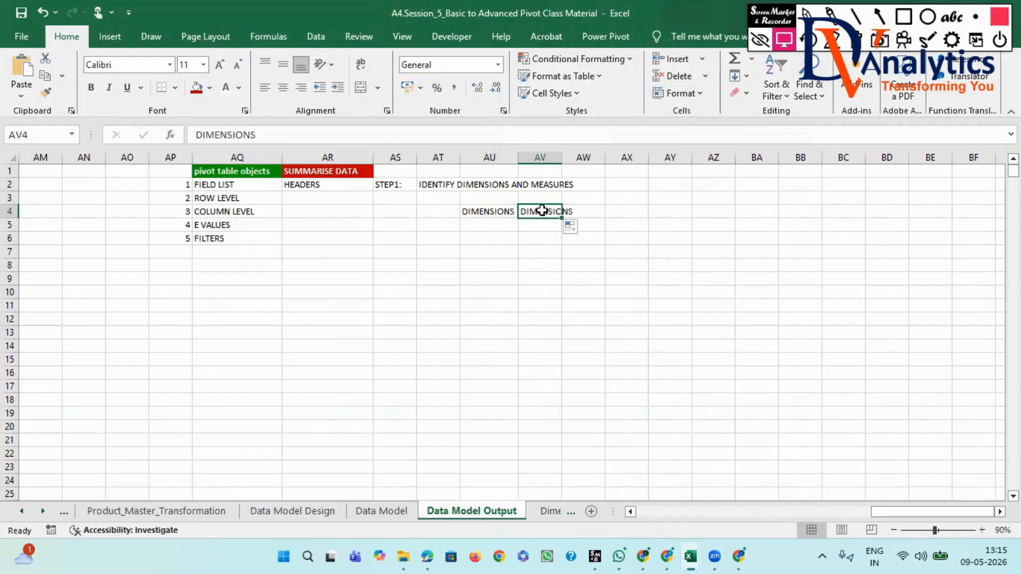
{"action": "left_click_drag", "start_coordinate": [561, 157], "coordinate": [586, 157]}
{"action": "left_click", "coordinate": [291, 136]}
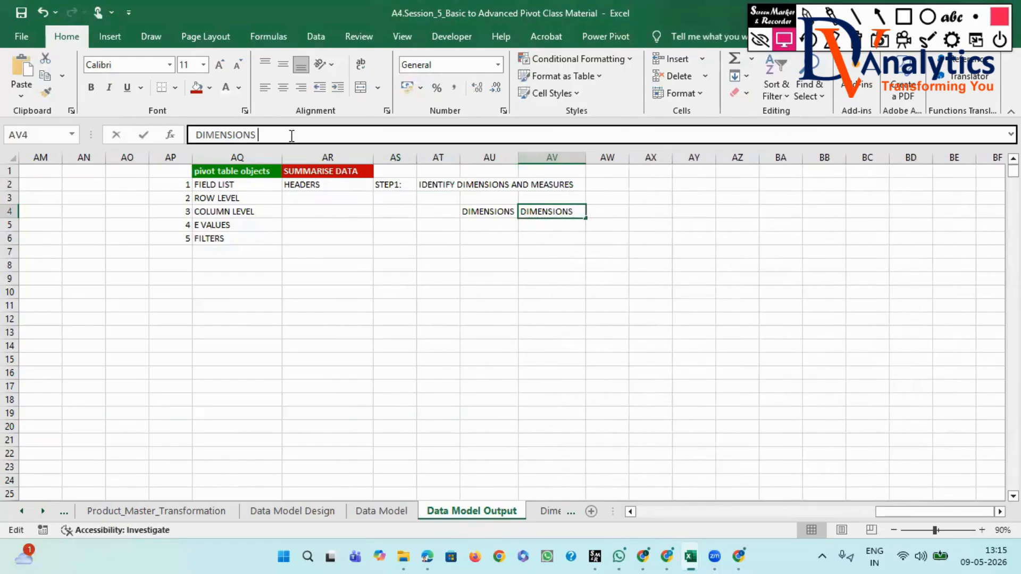
{"action": "key", "text": "BackSpace"}
{"action": "key", "text": "BackSpace"}
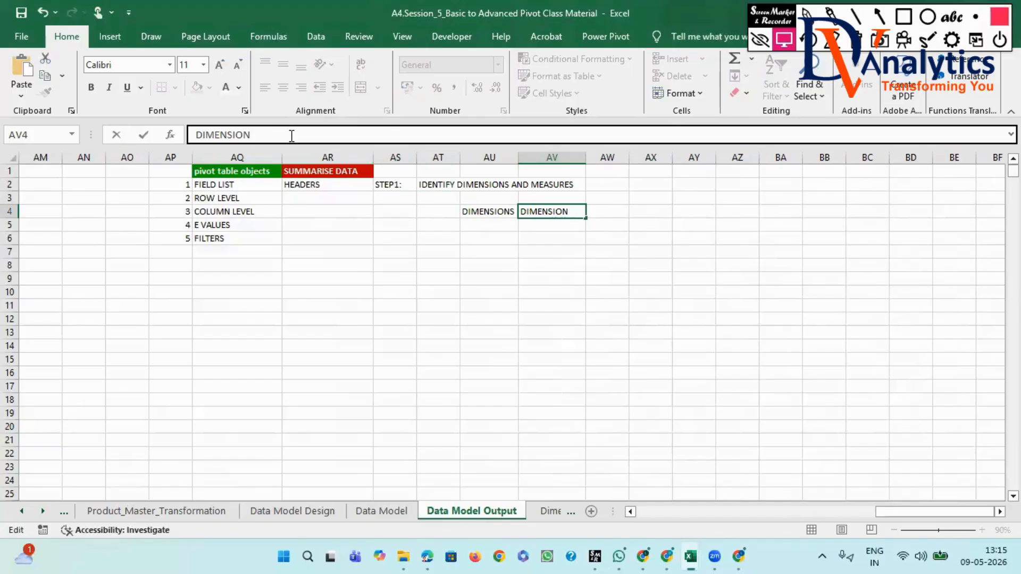
{"action": "type", "text": "_FIELD"}
{"action": "left_click", "coordinate": [533, 255]}
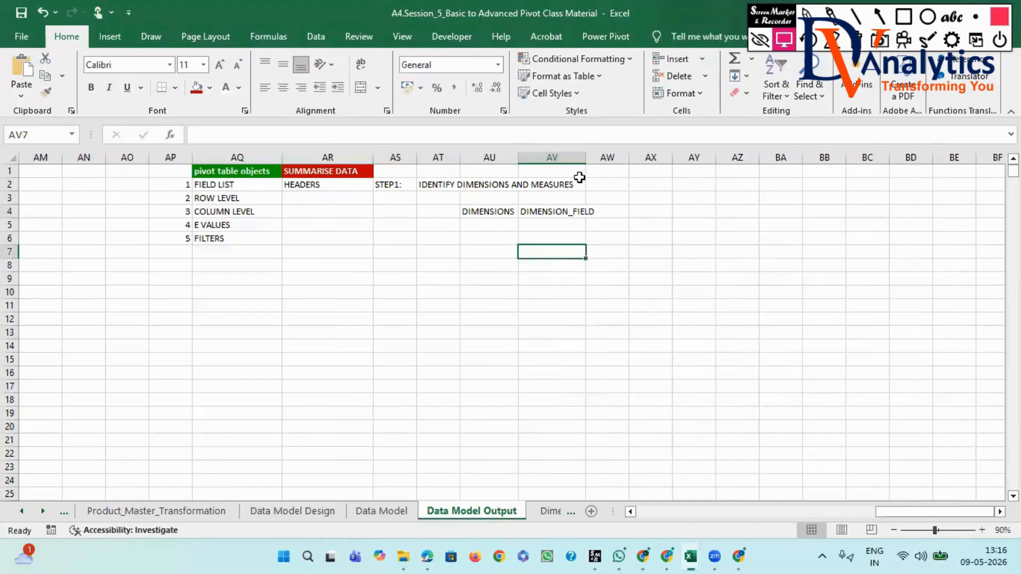
{"action": "left_click_drag", "start_coordinate": [585, 155], "coordinate": [610, 154]}
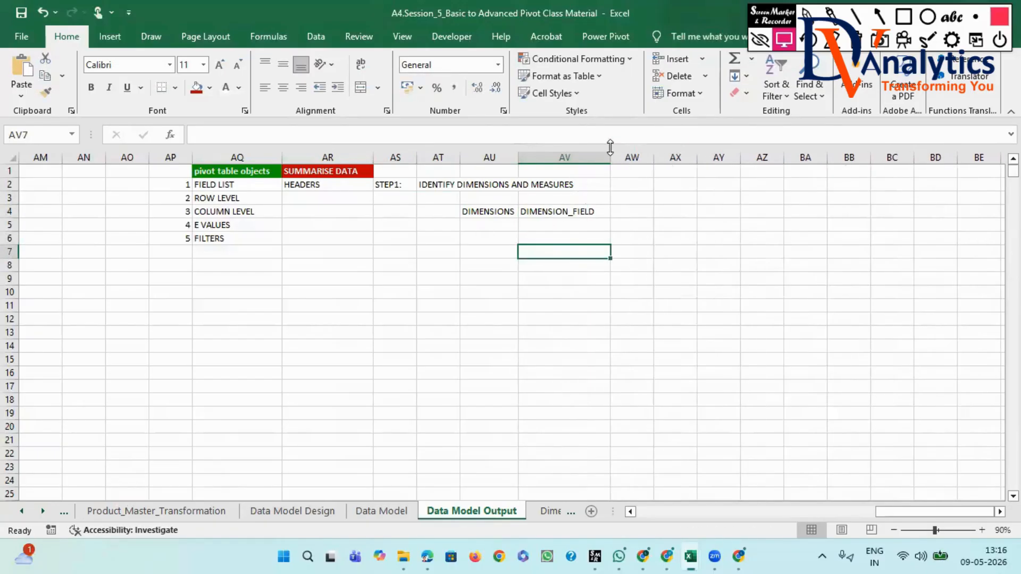
- Enter "SUMMARIZE DATA" in cell AW5 and widen column AW to fit the text
{"action": "left_click", "coordinate": [626, 225]}
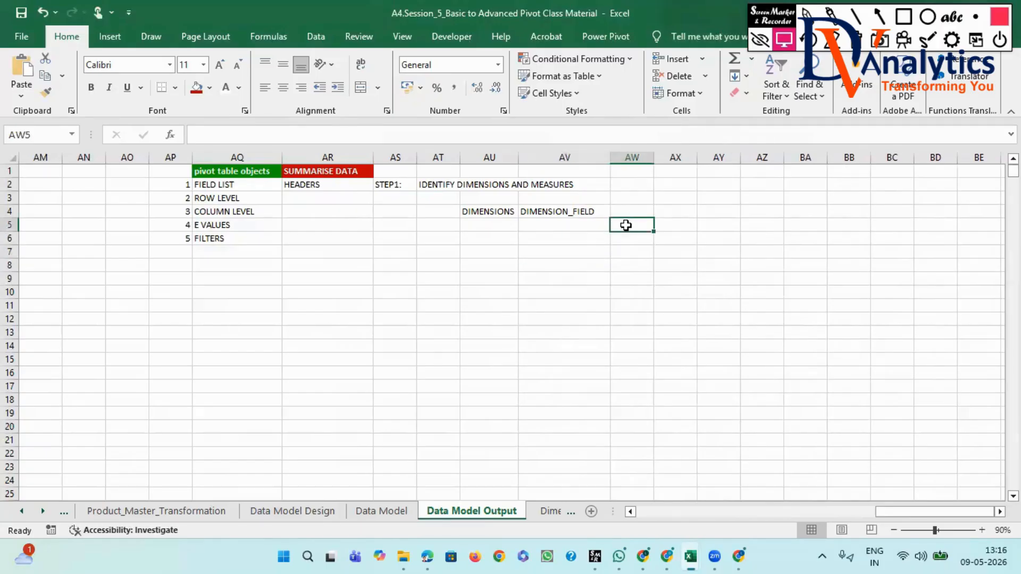
{"action": "type", "text": "SUMMARIZ"}
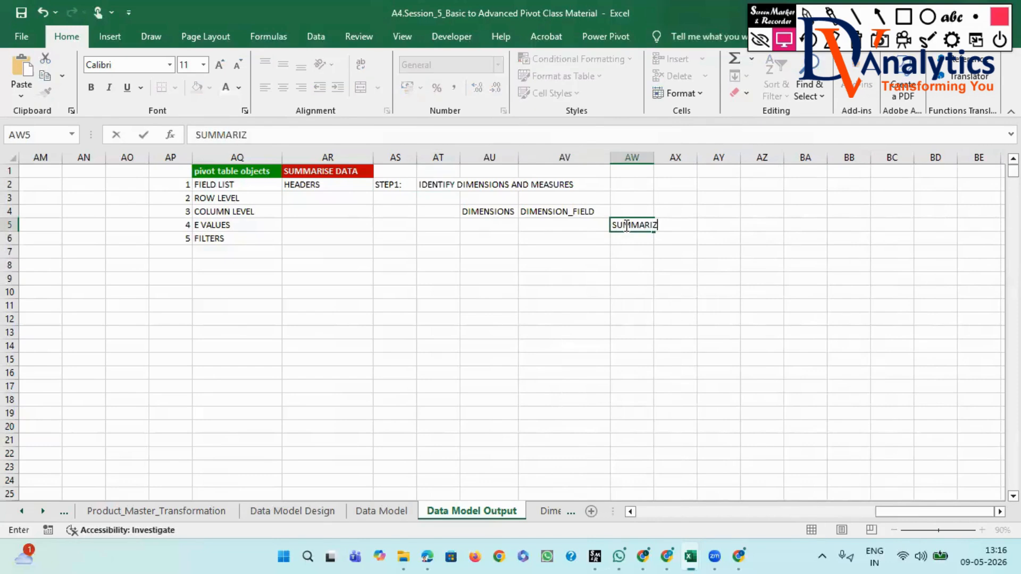
{"action": "type", "text": "E DATA"}
{"action": "left_click", "coordinate": [615, 236]}
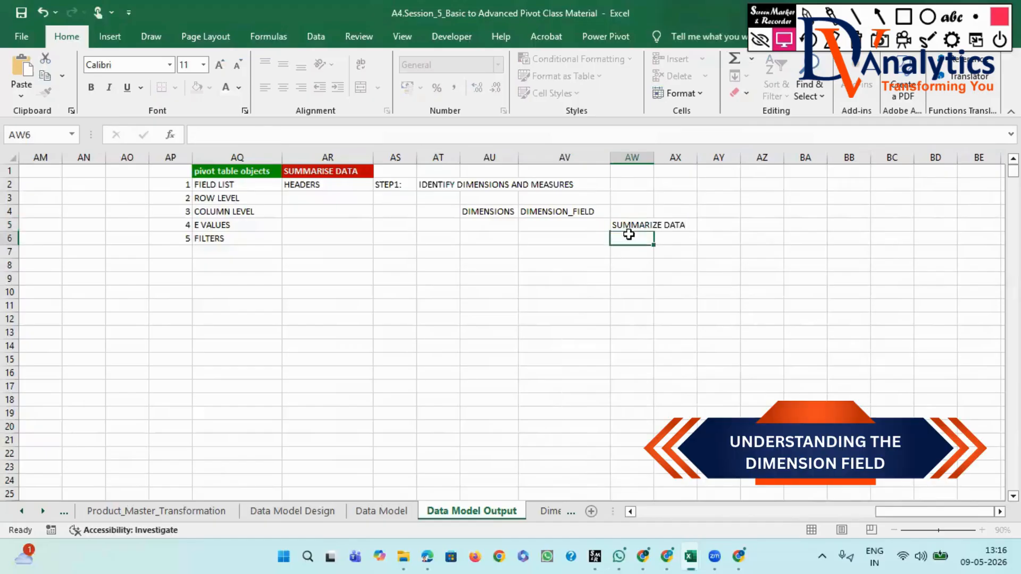
{"action": "left_click_drag", "start_coordinate": [654, 158], "coordinate": [695, 158]}
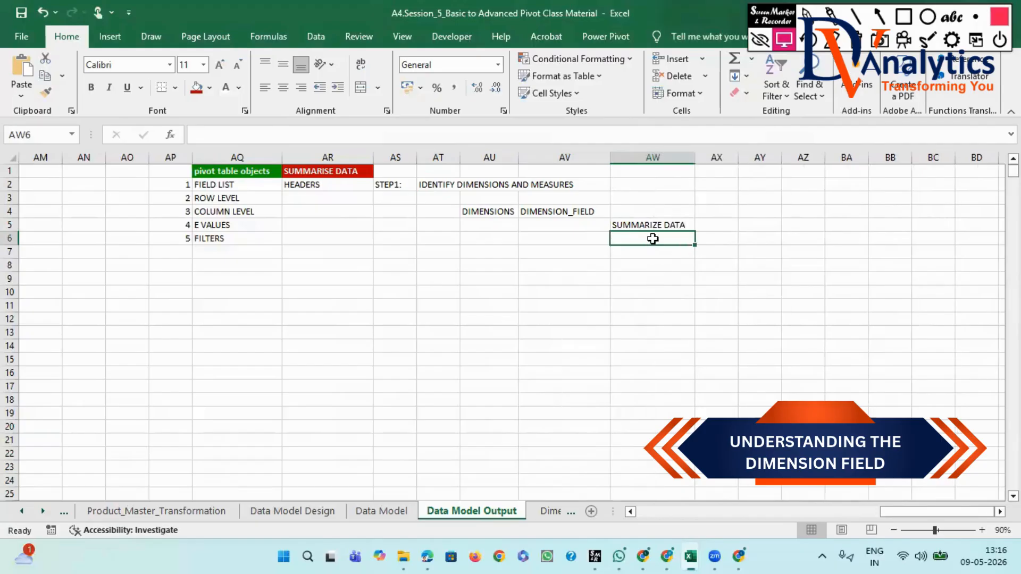
- Enter "CATEGORIZE" in cell AW6 and "REVEAL DETAILS" in cell AW7
{"action": "type", "text": "CAT"}
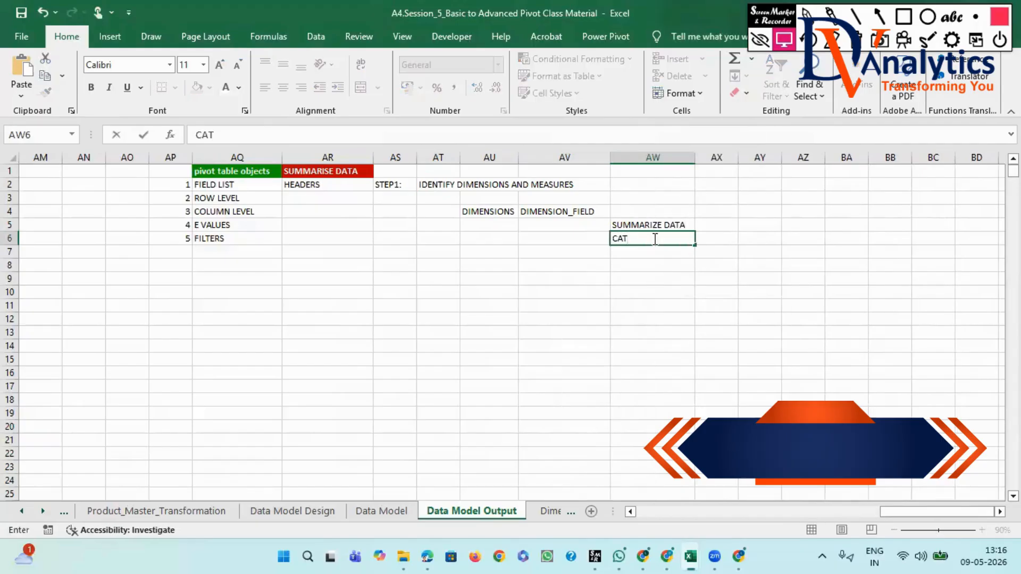
{"action": "type", "text": "EGORIZE"}
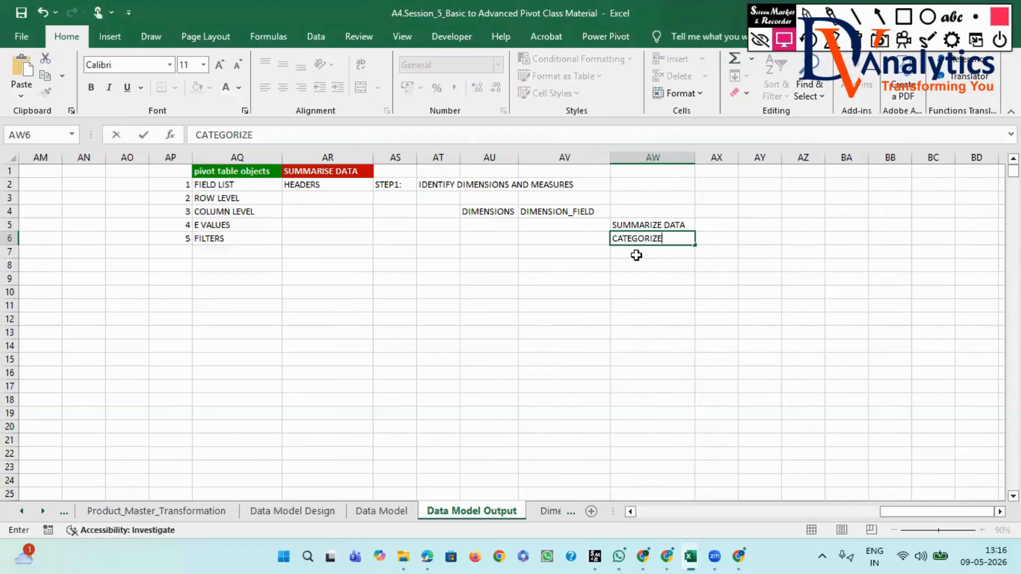
{"action": "left_click", "coordinate": [637, 254]}
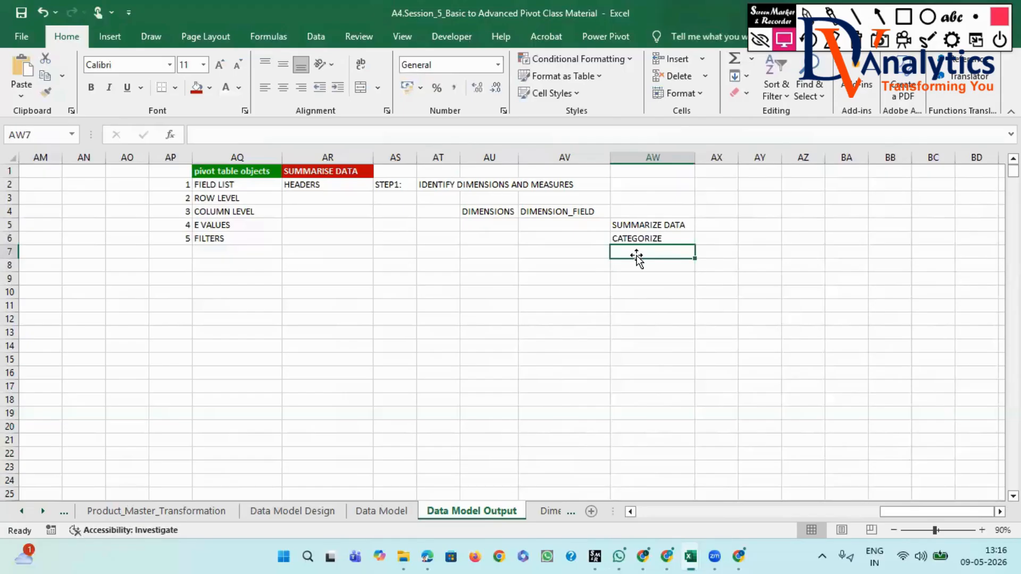
{"action": "type", "text": "REVEL DE"}
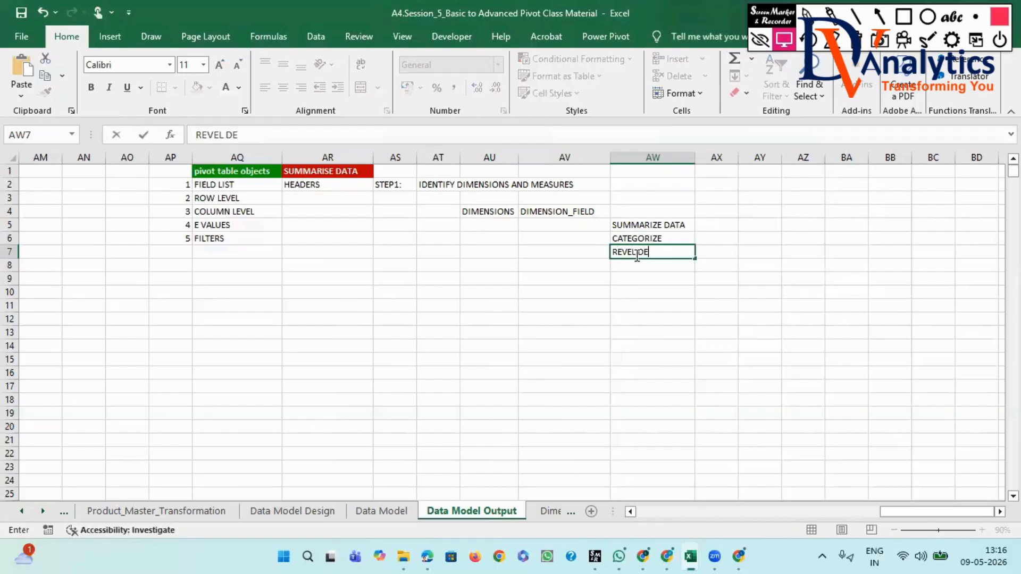
{"action": "type", "text": "TAILS"}
{"action": "type", "text": "A"}
{"action": "key", "text": "Return"}
- Format the DIMENSION_FIELD cell AV4 with a dark red fill and bold white text
{"action": "left_click", "coordinate": [565, 211]}
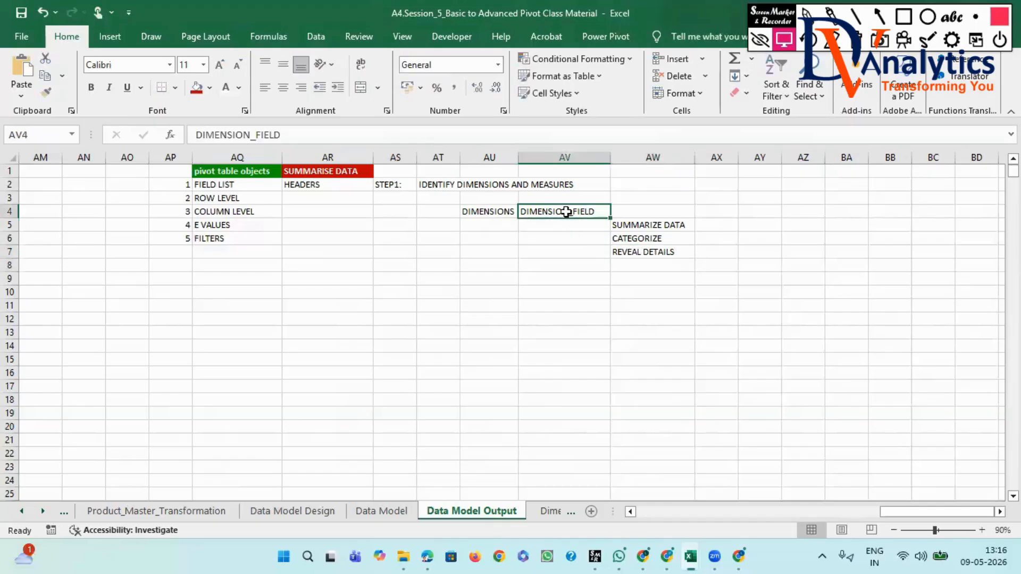
{"action": "left_click", "coordinate": [196, 90]}
{"action": "left_click", "coordinate": [227, 90]}
{"action": "left_click", "coordinate": [92, 88]}
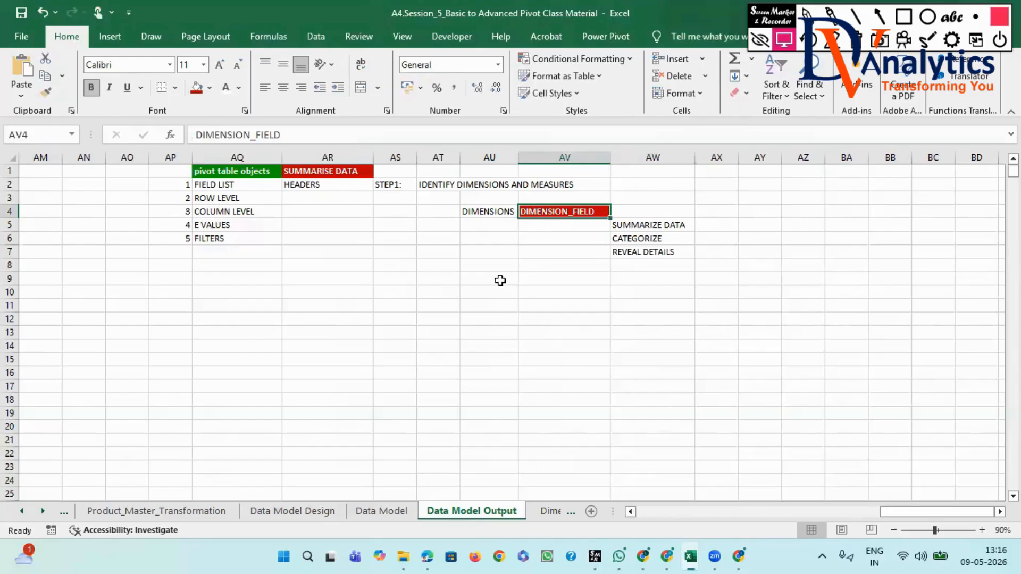
- Copy the word "MEASURES" from the AT2 text into cell AU9
{"action": "left_click", "coordinate": [493, 187]}
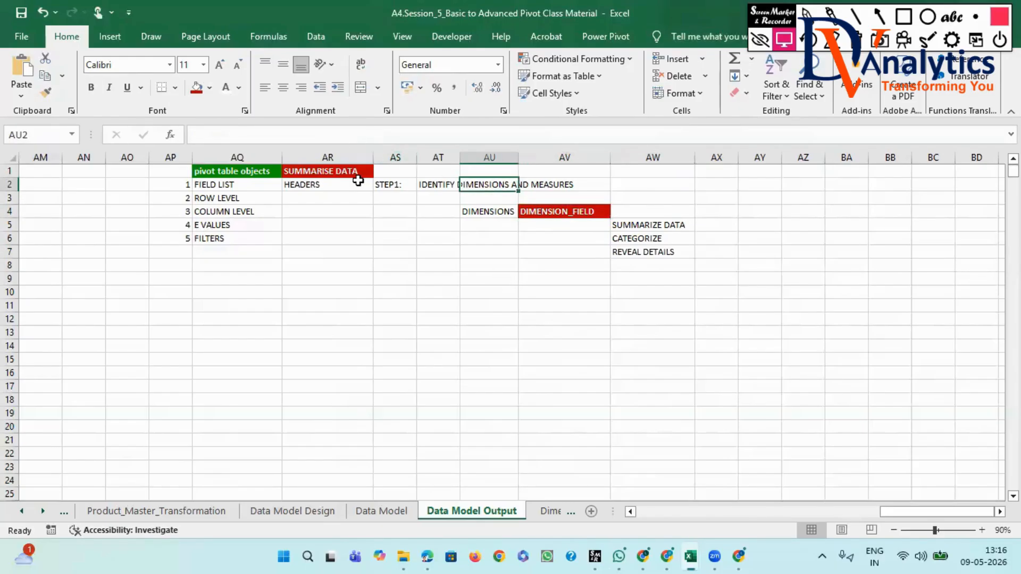
{"action": "left_click", "coordinate": [439, 185]}
{"action": "left_click_drag", "start_coordinate": [374, 135], "coordinate": [331, 137]}
{"action": "key", "text": "ctrl+c"}
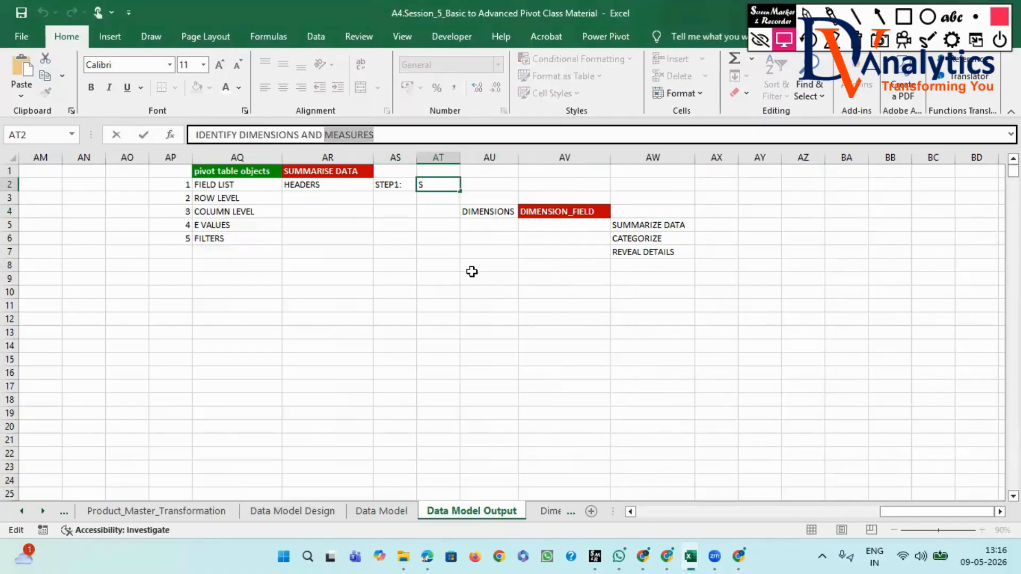
{"action": "left_click", "coordinate": [489, 278]}
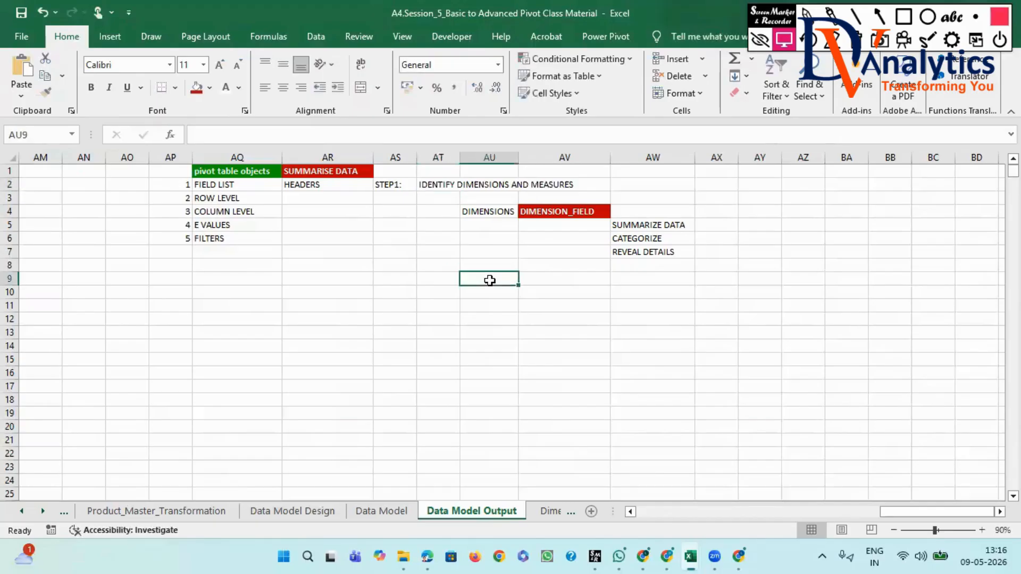
{"action": "key", "text": "ctrl+v"}
- Paste the copied word into cell AV9 and edit it to read "MEASURE_FIELDS"
{"action": "left_click", "coordinate": [528, 278]}
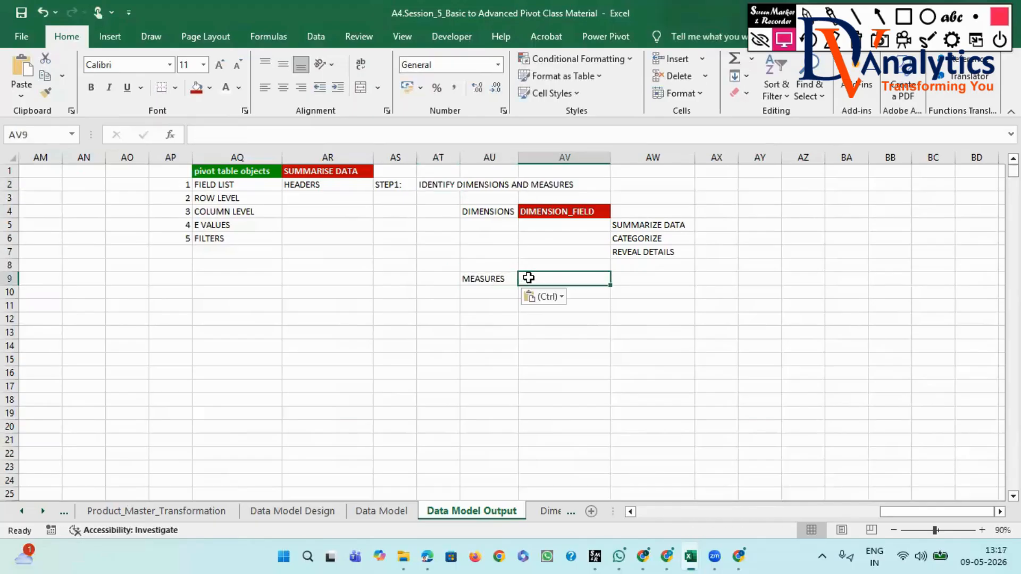
{"action": "key", "text": "ctrl+v"}
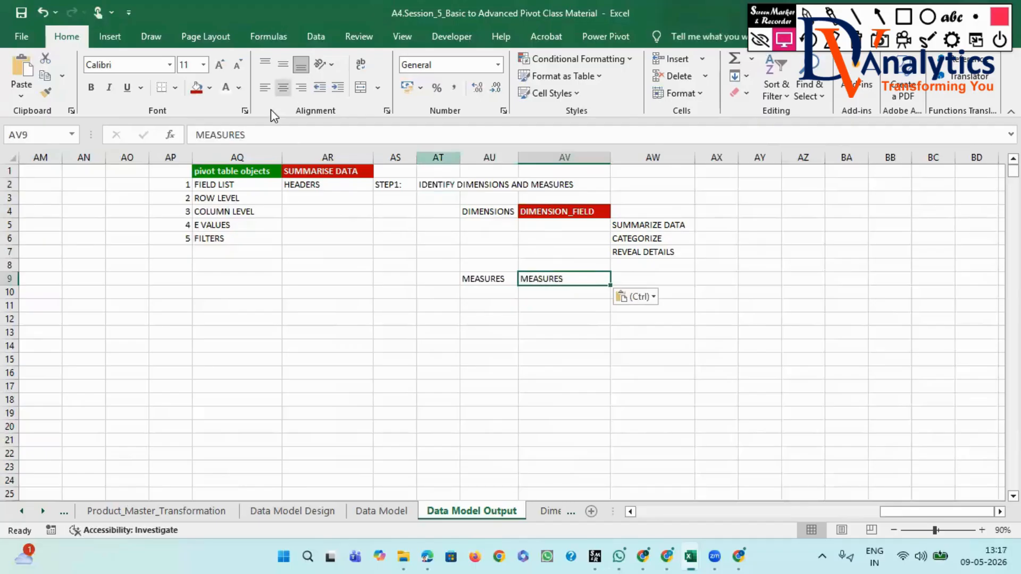
{"action": "left_click", "coordinate": [264, 135]}
{"action": "key", "text": "BackSpace"}
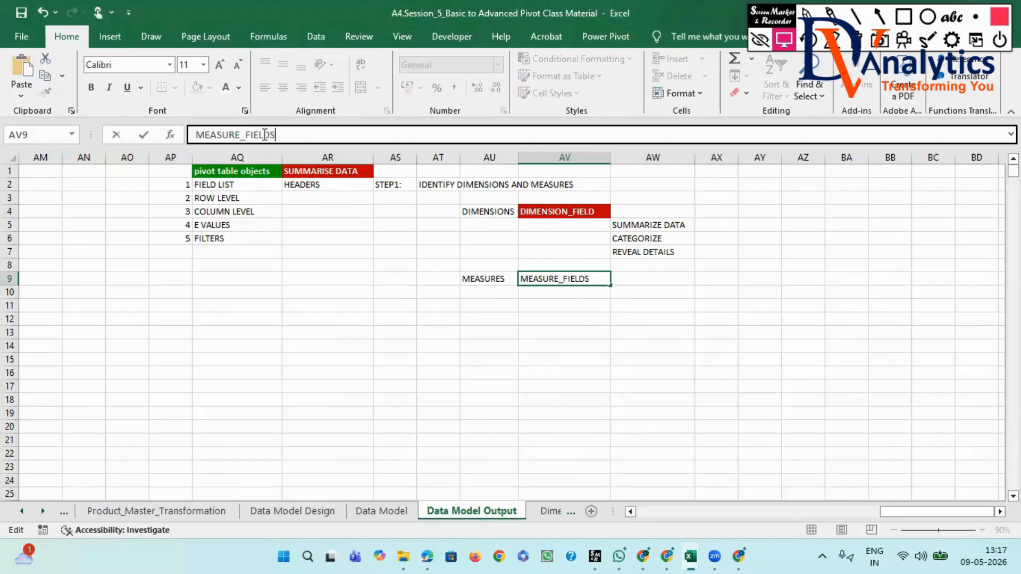
{"action": "left_click", "coordinate": [565, 359]}
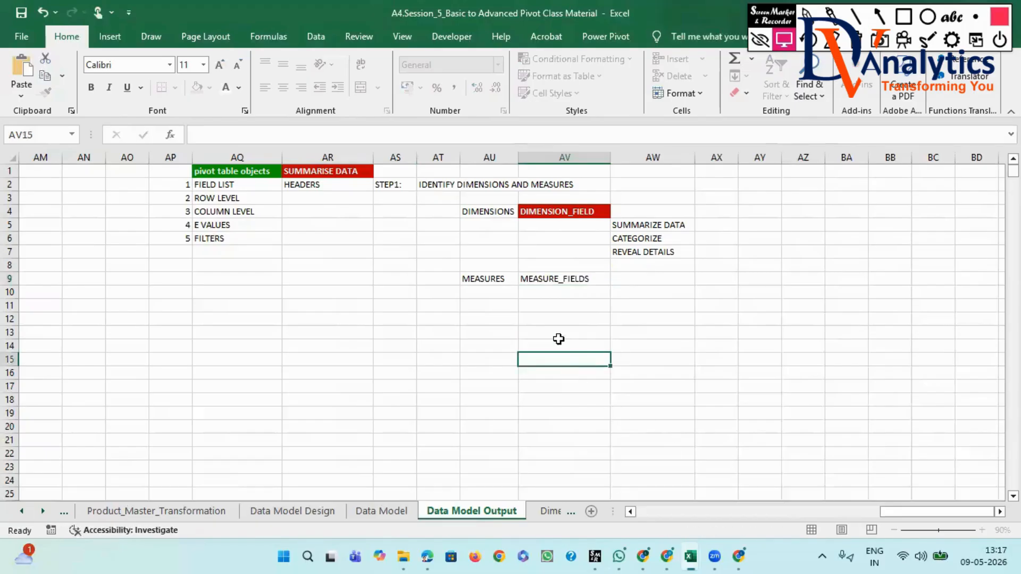
- Copy the formatting of the DIMENSION_FIELD cell AV4 onto the MEASURE_FIELDS cell AV9
{"action": "left_click", "coordinate": [530, 211]}
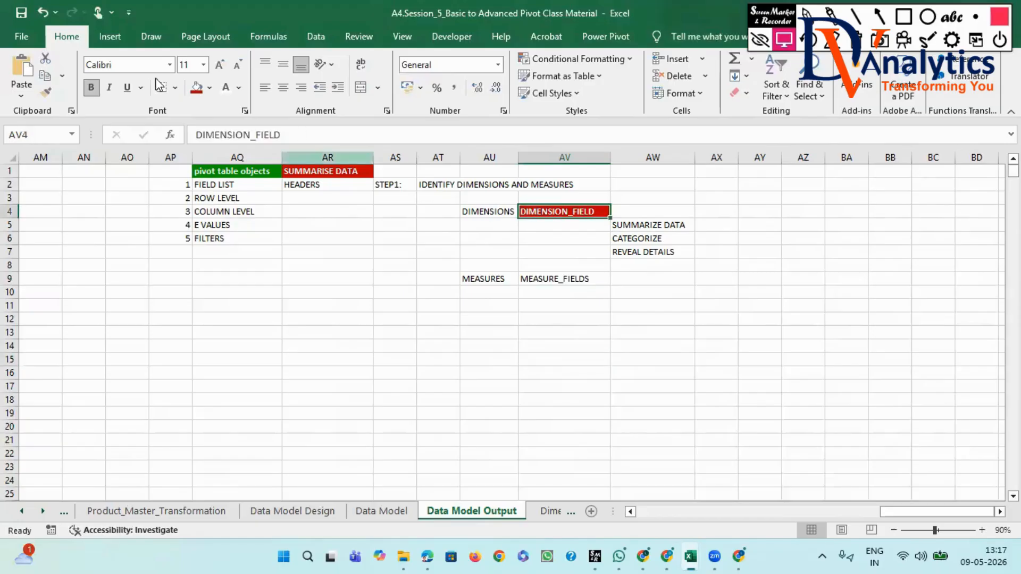
{"action": "left_click", "coordinate": [48, 94]}
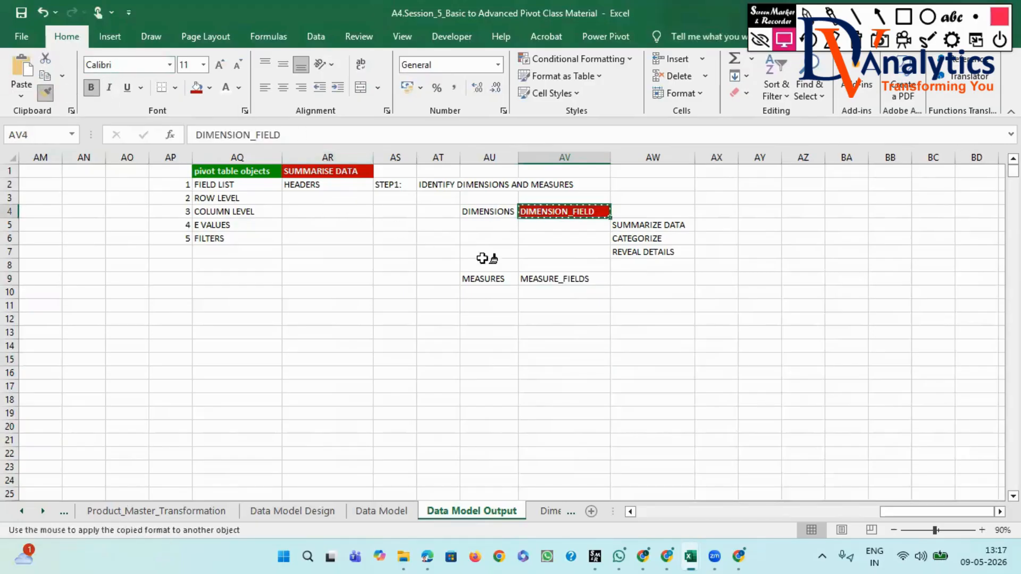
{"action": "left_click", "coordinate": [534, 278]}
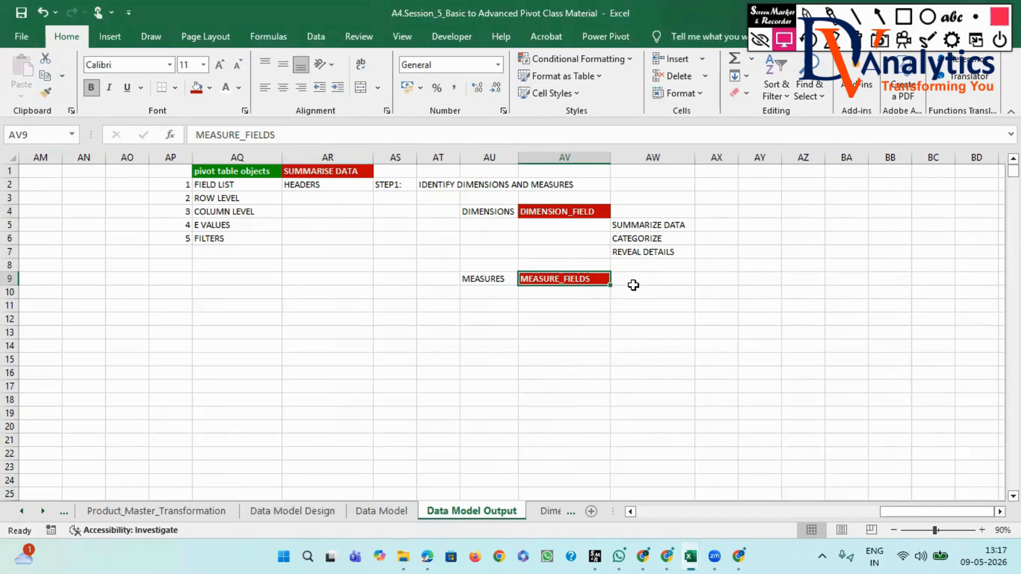
- Enter "NUMERIC" in cell AW9 and "MEASURE OR QUANTIFY" in cell AW10, widening column AW to fit
{"action": "left_click", "coordinate": [632, 278]}
{"action": "type", "text": "NUME"}
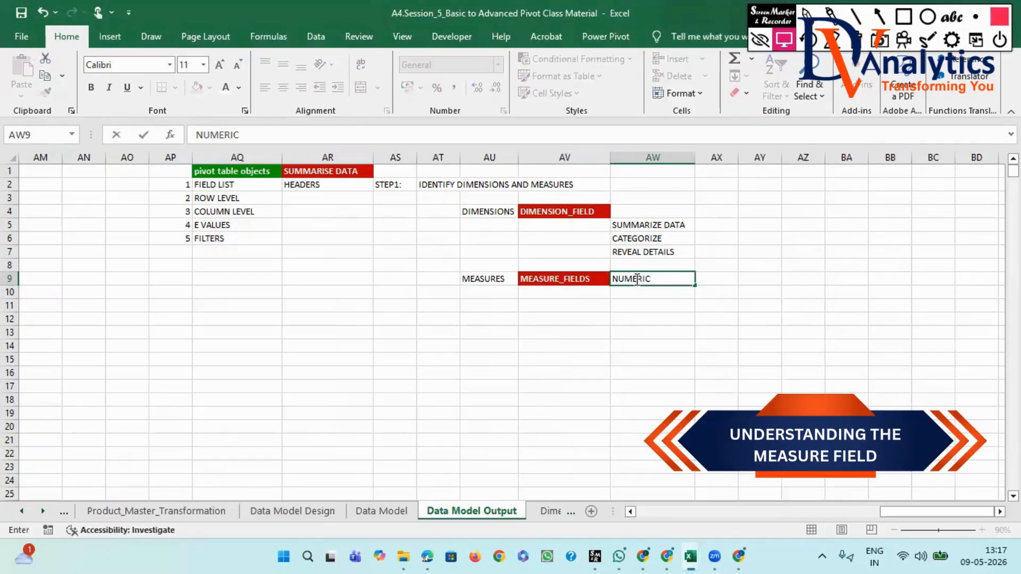
{"action": "type", "text": "RIC"}
{"action": "left_click", "coordinate": [631, 295]}
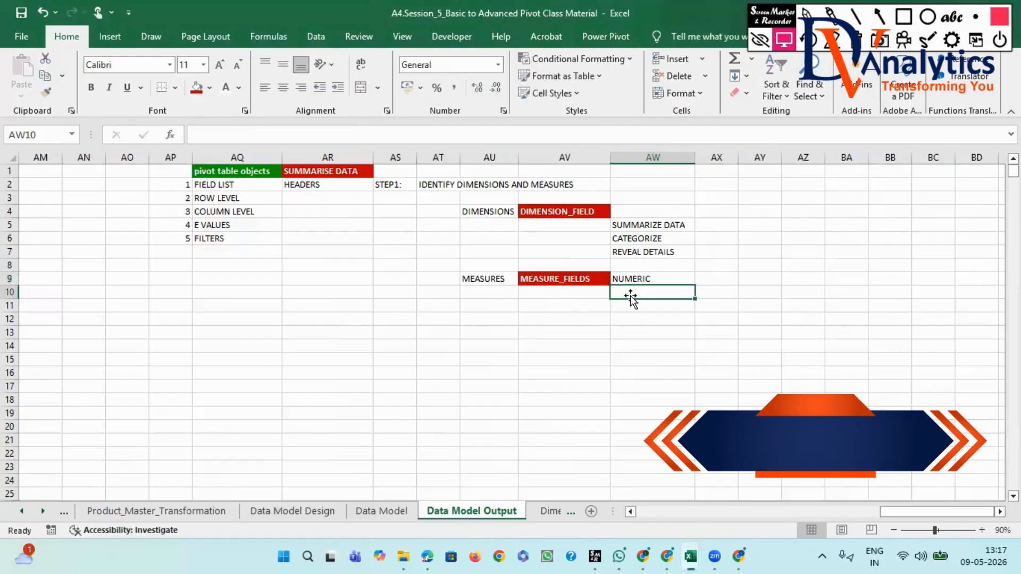
{"action": "type", "text": "M"}
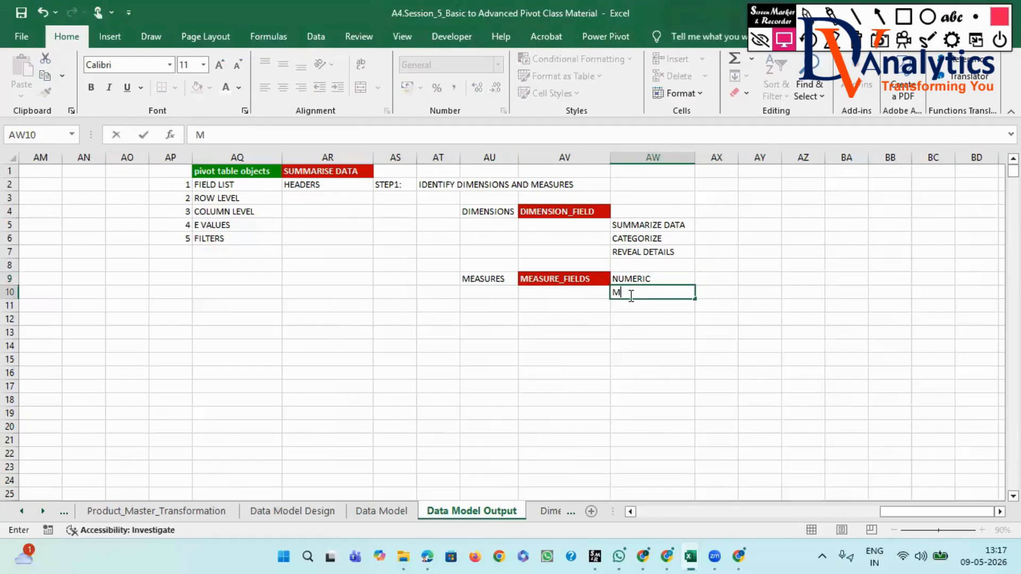
{"action": "type", "text": "EASURE OR QUANTIFY"}
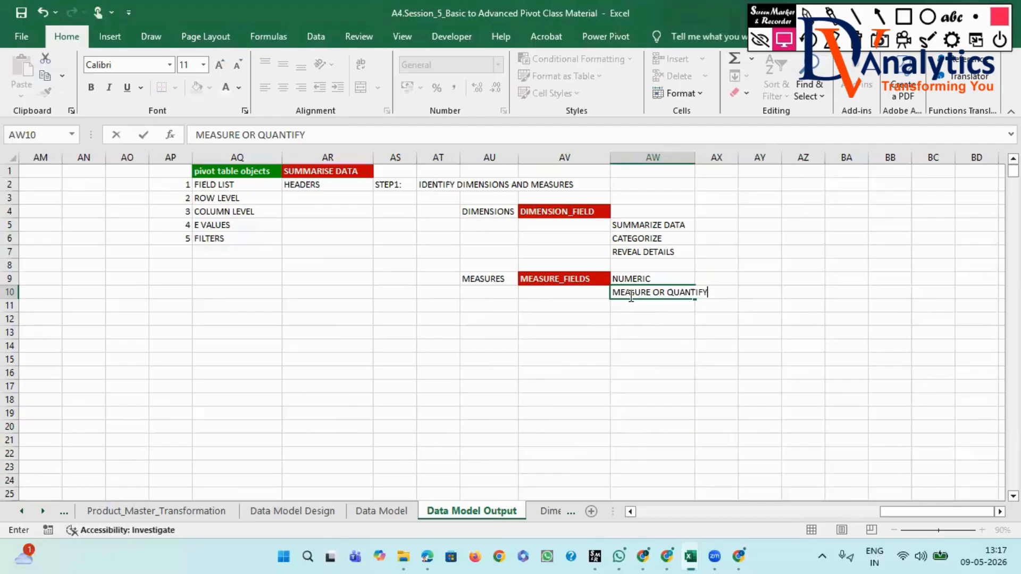
{"action": "left_click", "coordinate": [665, 318]}
{"action": "left_click_drag", "start_coordinate": [695, 158], "coordinate": [726, 158]}
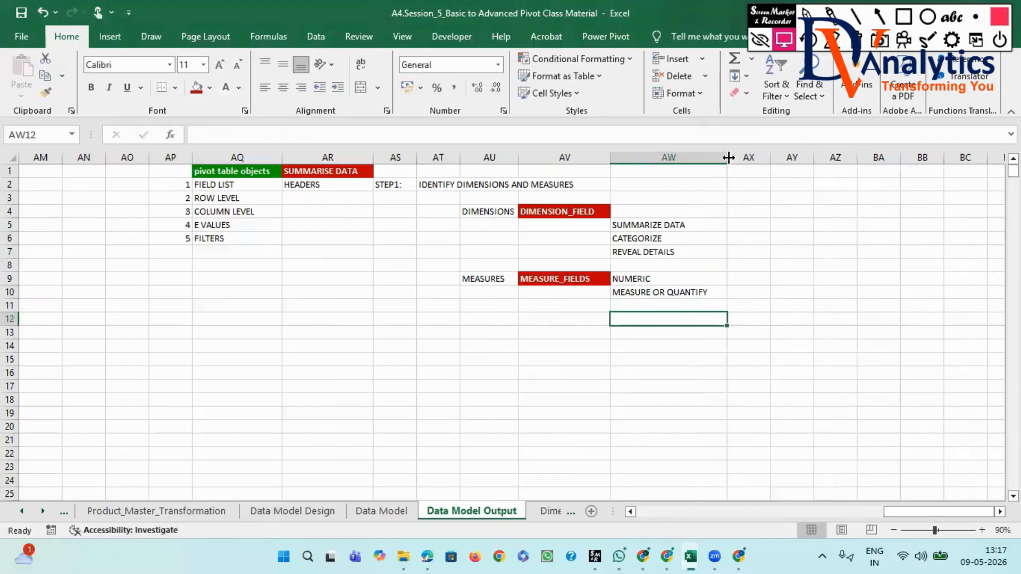
{"action": "left_click", "coordinate": [653, 293]}
{"action": "left_click", "coordinate": [560, 277]}
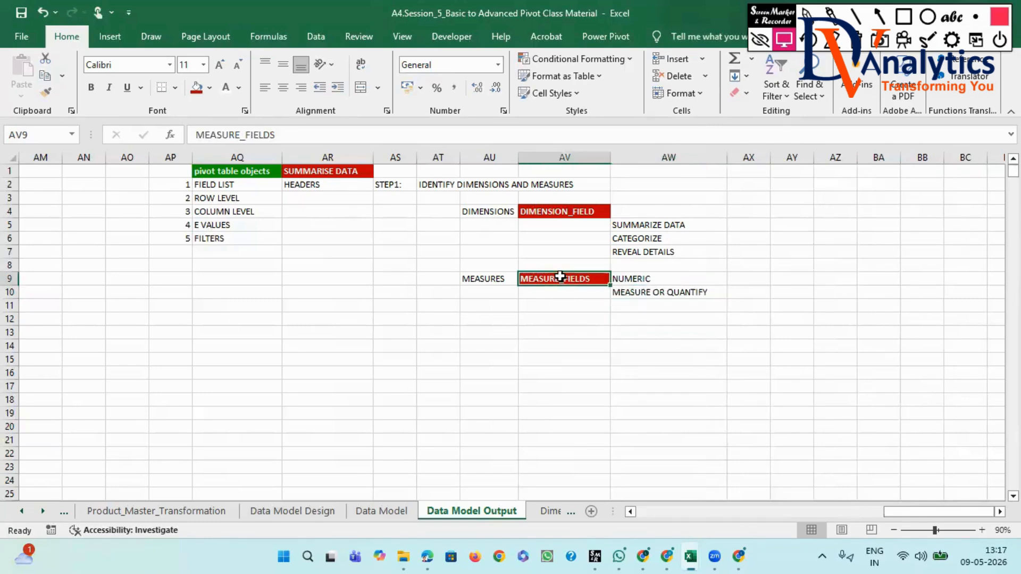
{"action": "left_click", "coordinate": [638, 277]}
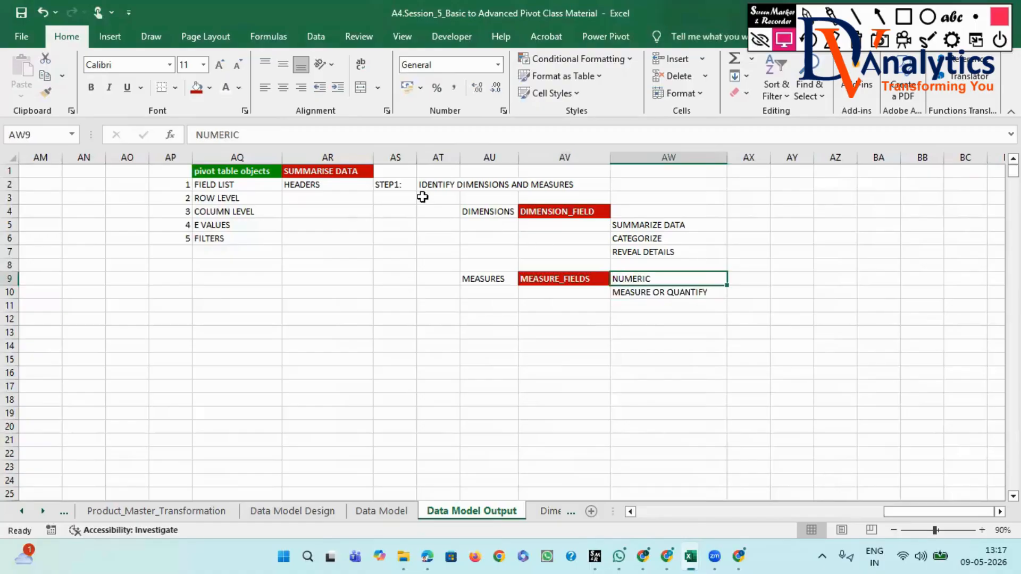
- Copy the green heading format of "pivot table objects" in AQ1 onto the STEP1: cell AS2
{"action": "left_click", "coordinate": [388, 186]}
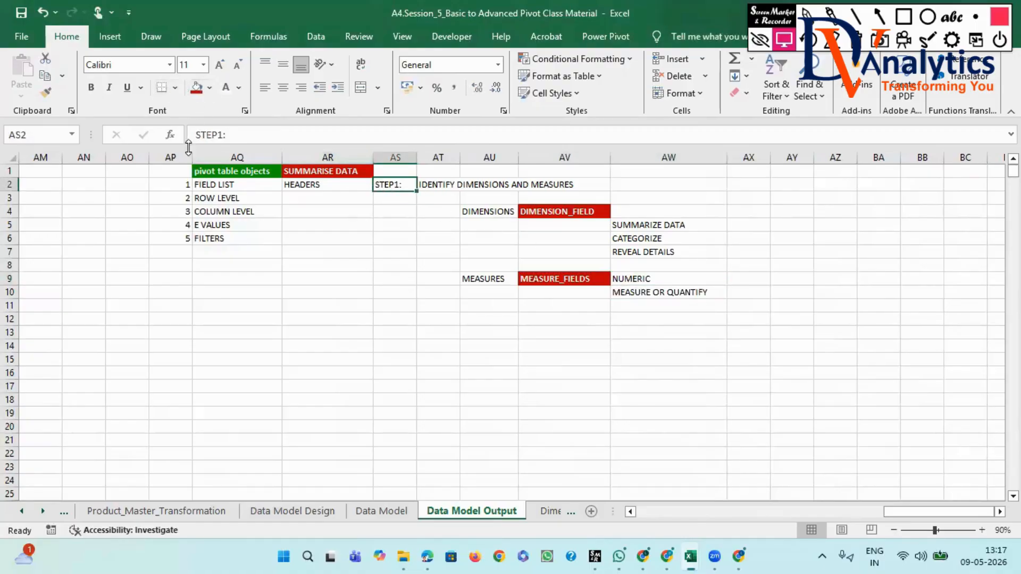
{"action": "left_click", "coordinate": [217, 171]}
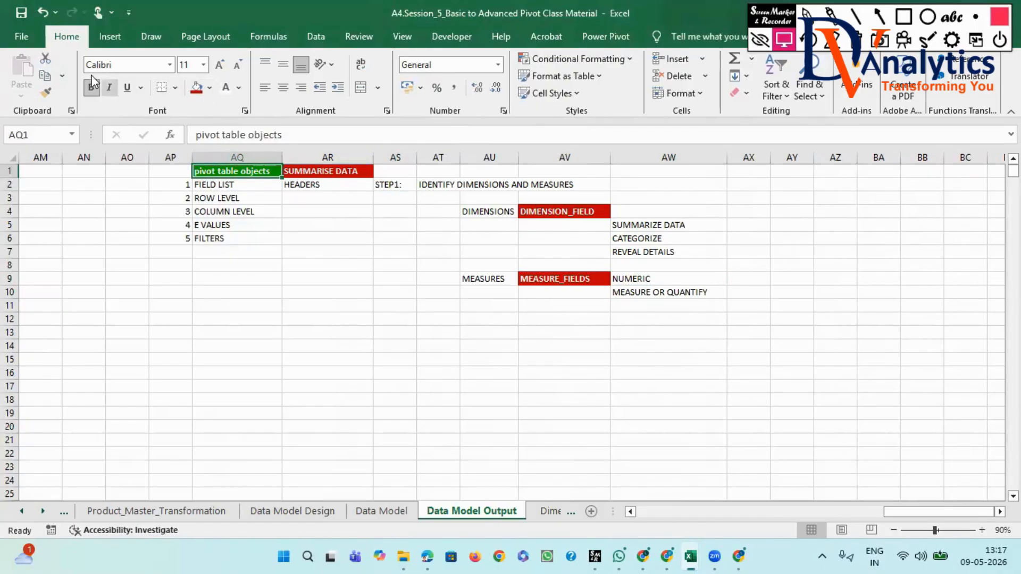
{"action": "left_click", "coordinate": [46, 90]}
{"action": "left_click", "coordinate": [380, 184]}
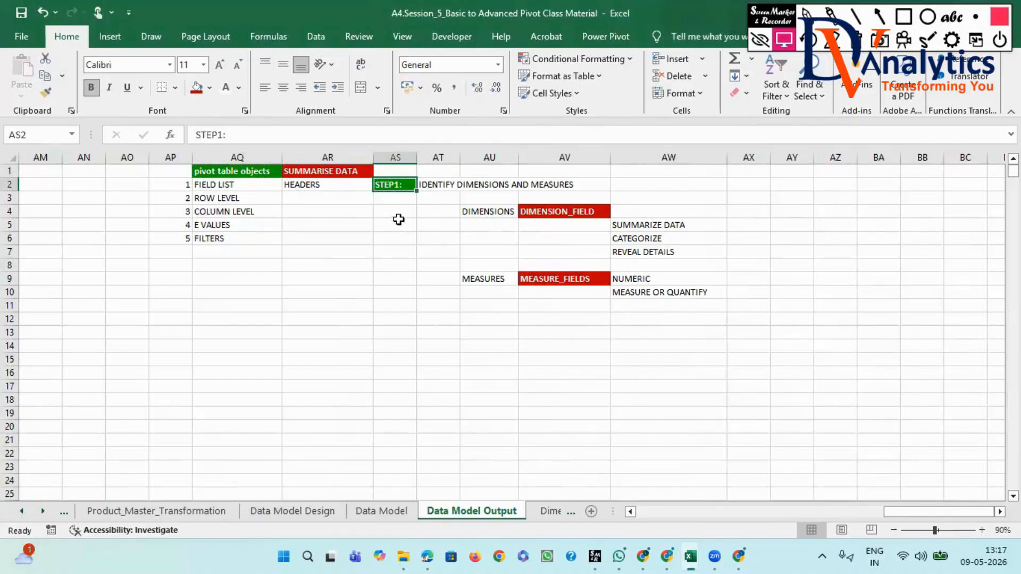
- Make the "IDENTIFY DIMENSIONS AND MEASURES" text in cell AT2 red and bold
{"action": "left_click", "coordinate": [430, 184]}
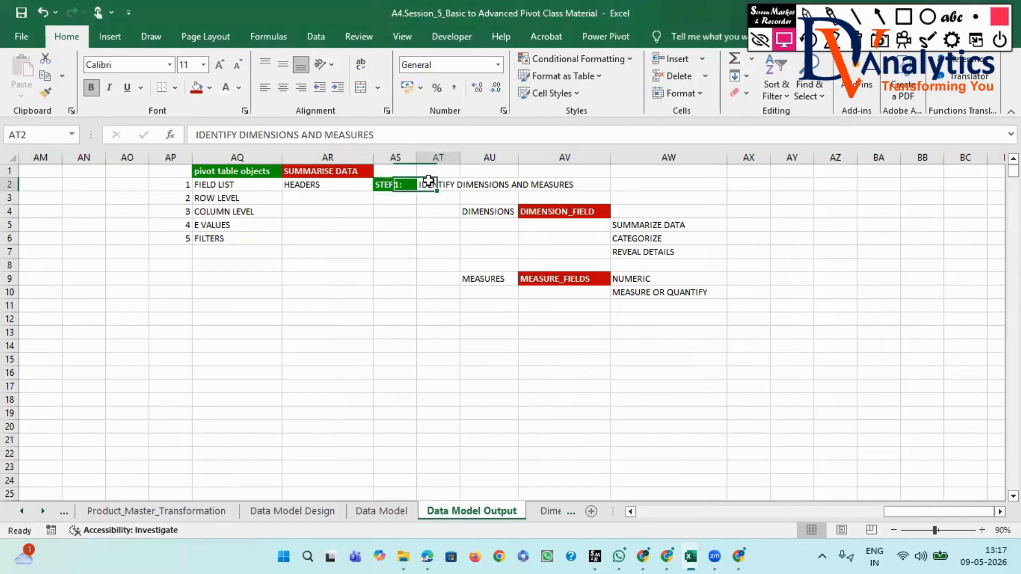
{"action": "left_click", "coordinate": [239, 88]}
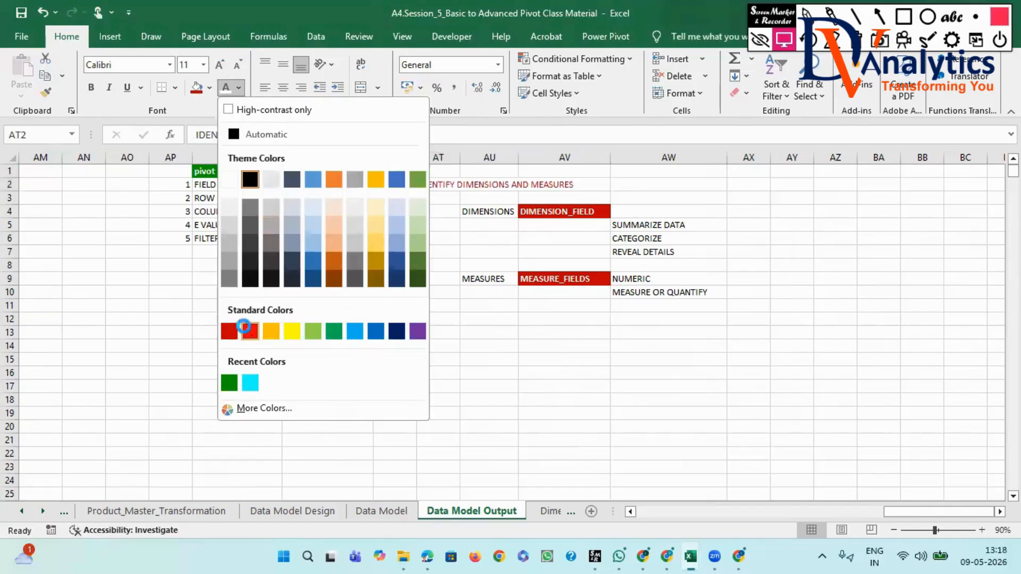
{"action": "left_click", "coordinate": [248, 331]}
{"action": "left_click", "coordinate": [91, 87]}
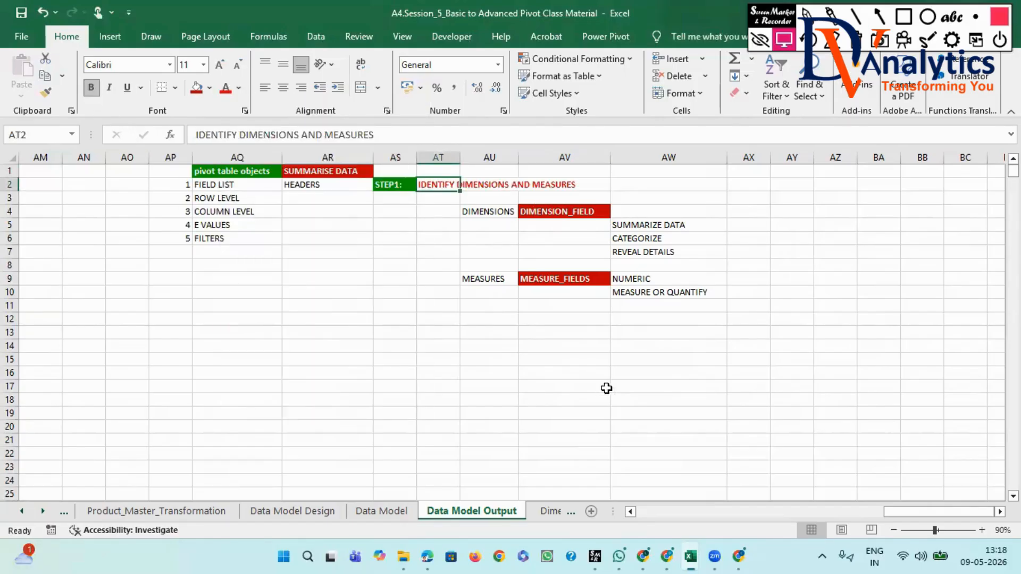
- Select the full data table from Order_ID in A1 to its last row and column to examine its extent
{"action": "left_click_drag", "start_coordinate": [955, 507], "coordinate": [640, 484]}
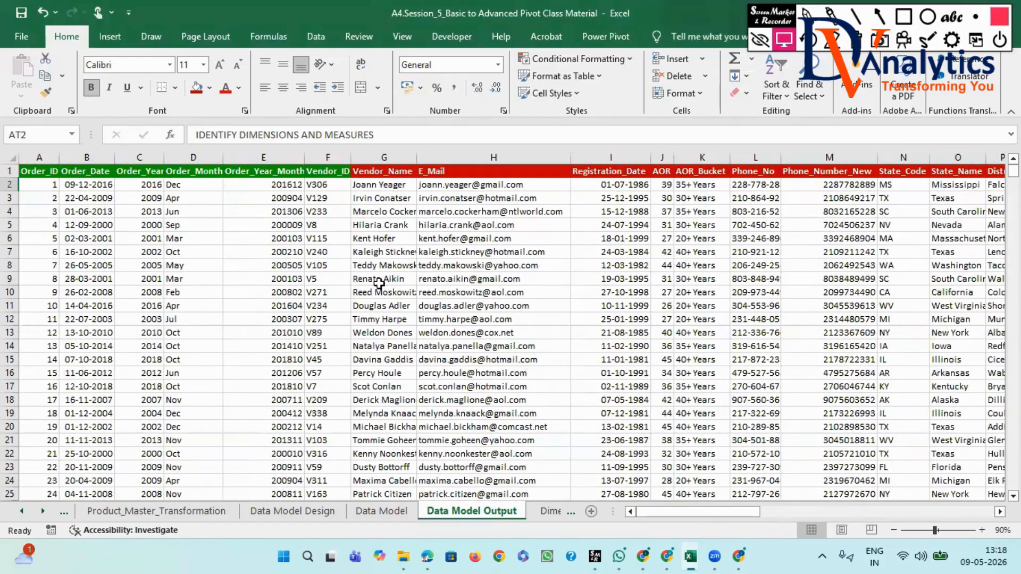
{"action": "left_click", "coordinate": [28, 171]}
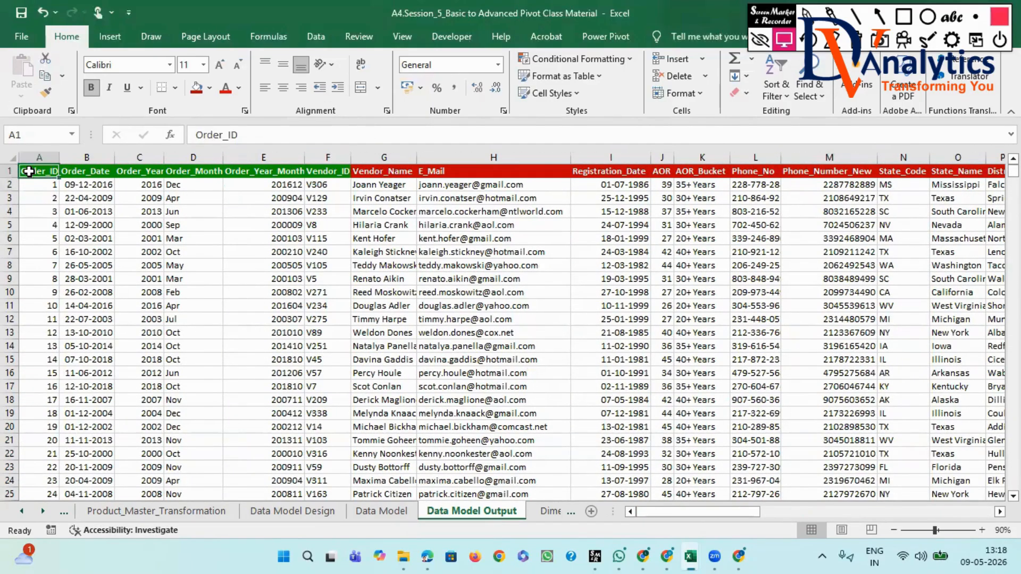
{"action": "key", "text": "ctrl+shift+Right"}
{"action": "key", "text": "ctrl+shift+Down"}
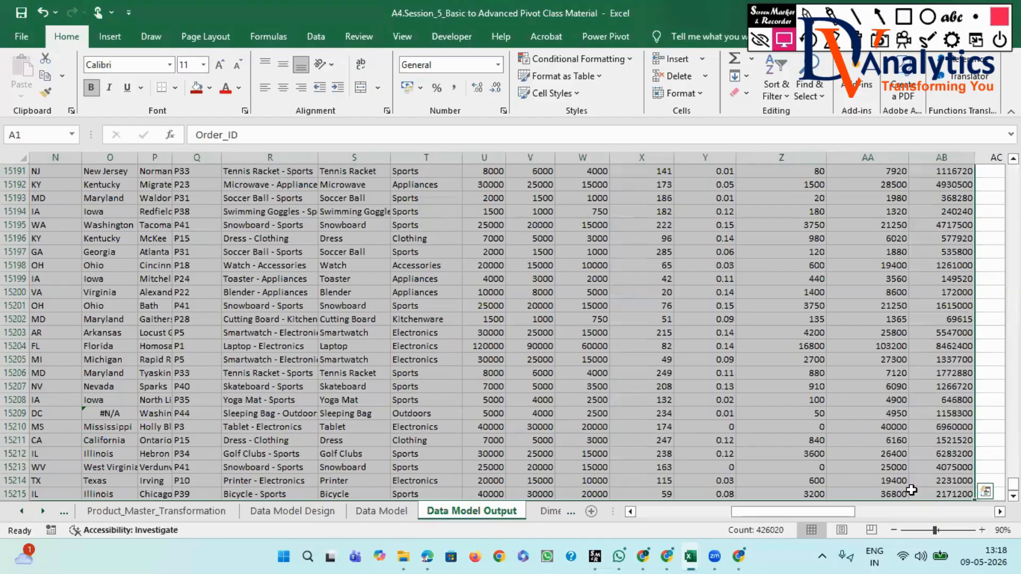
{"action": "left_click_drag", "start_coordinate": [1013, 484], "coordinate": [1013, 166]}
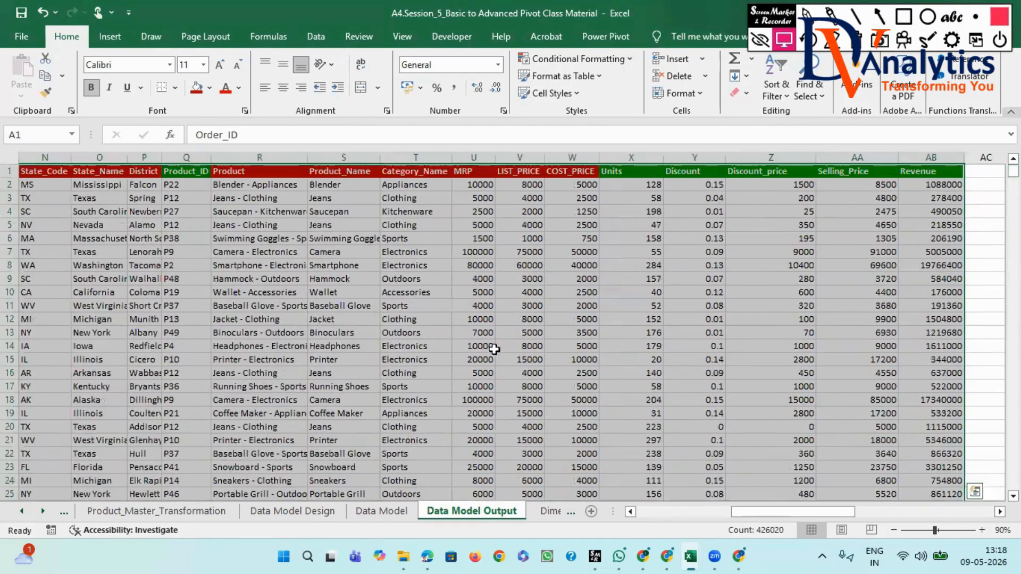
{"action": "left_click", "coordinate": [473, 346]}
{"action": "left_click_drag", "start_coordinate": [758, 512], "coordinate": [660, 512]}
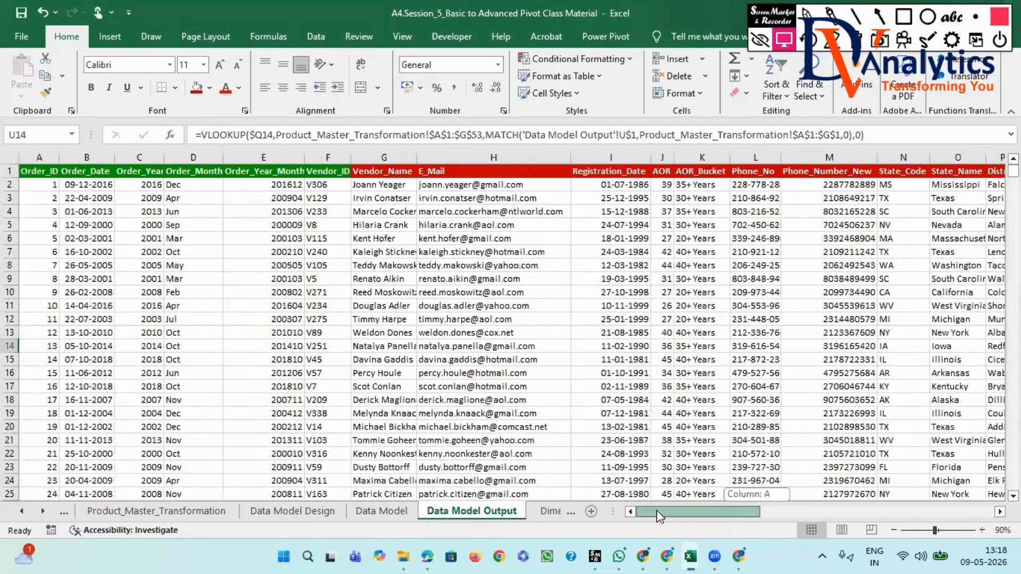
- Copy the header row from Order_ID to Revenue and paste it as transposed values starting at cell AU13
{"action": "left_click", "coordinate": [34, 173]}
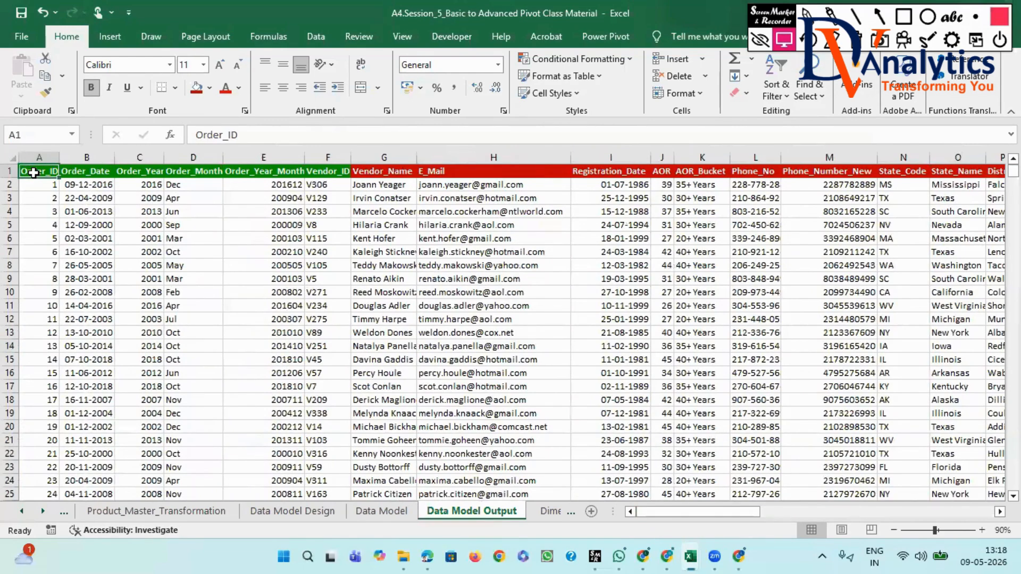
{"action": "key", "text": "ctrl+shift+Right"}
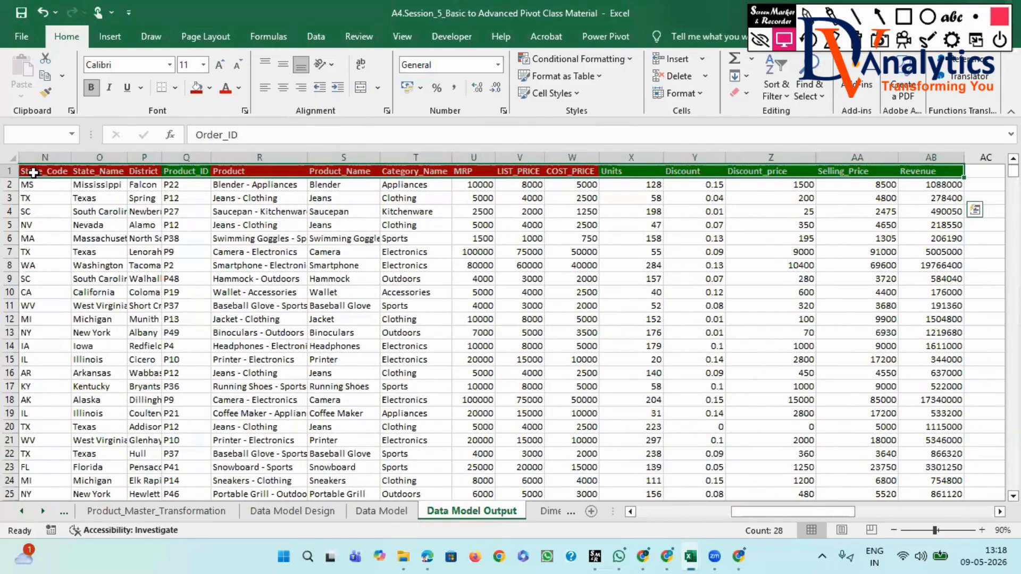
{"action": "key", "text": "ctrl+c"}
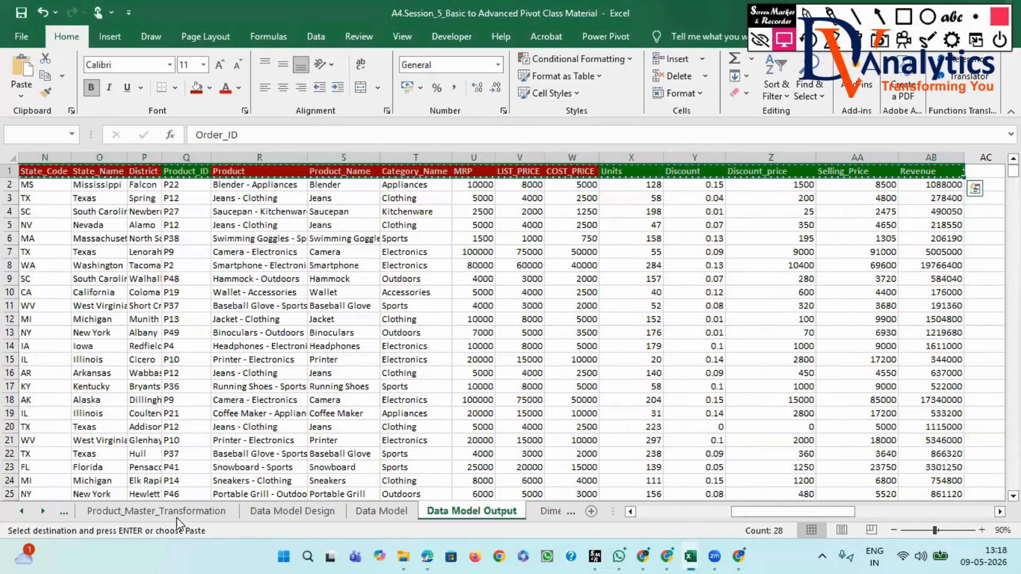
{"action": "left_click_drag", "start_coordinate": [795, 511], "coordinate": [987, 520]}
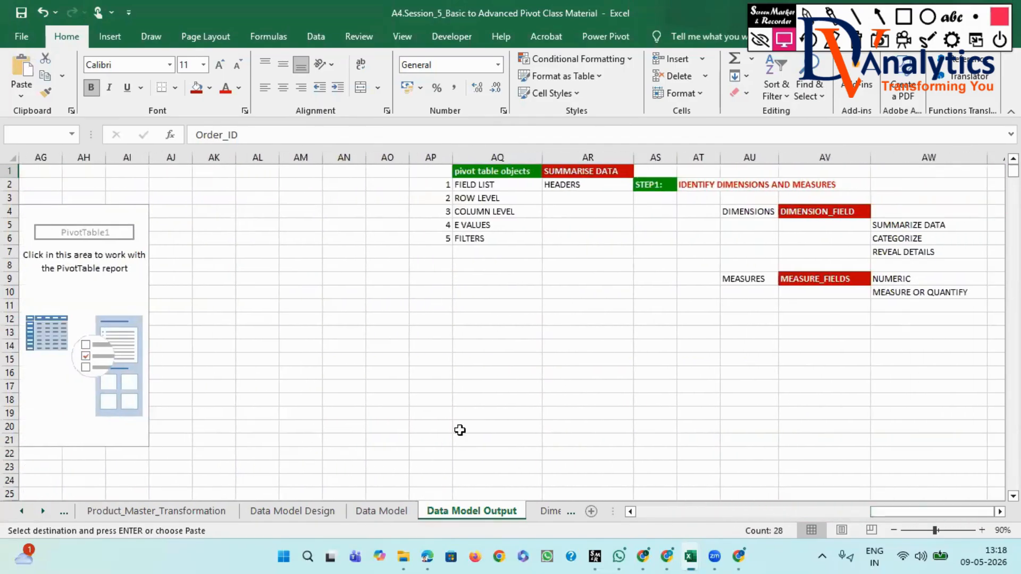
{"action": "scroll", "coordinate": [931, 458], "scroll_direction": "right", "scroll_amount": 3}
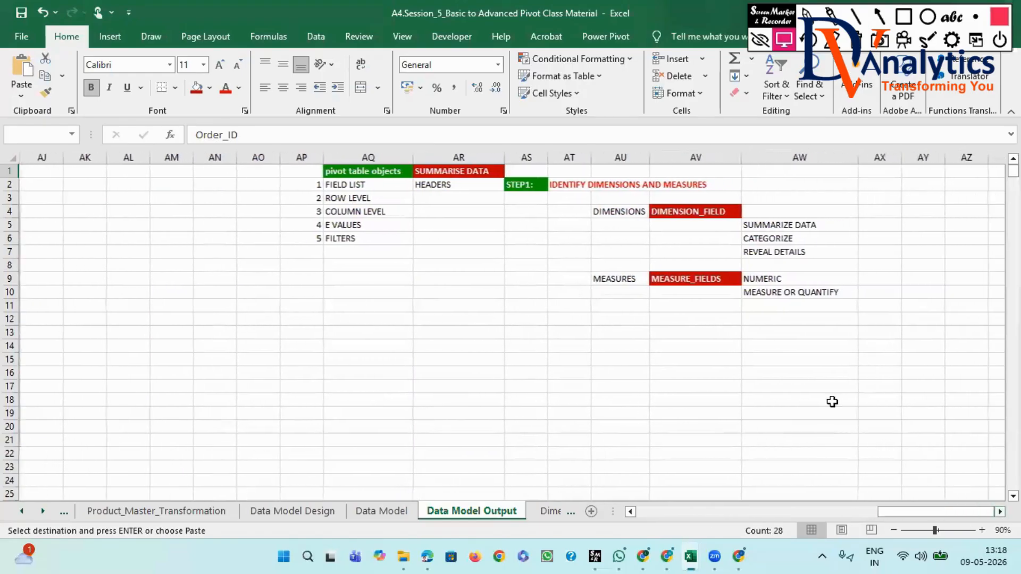
{"action": "left_click", "coordinate": [636, 328]}
{"action": "right_click", "coordinate": [636, 329]}
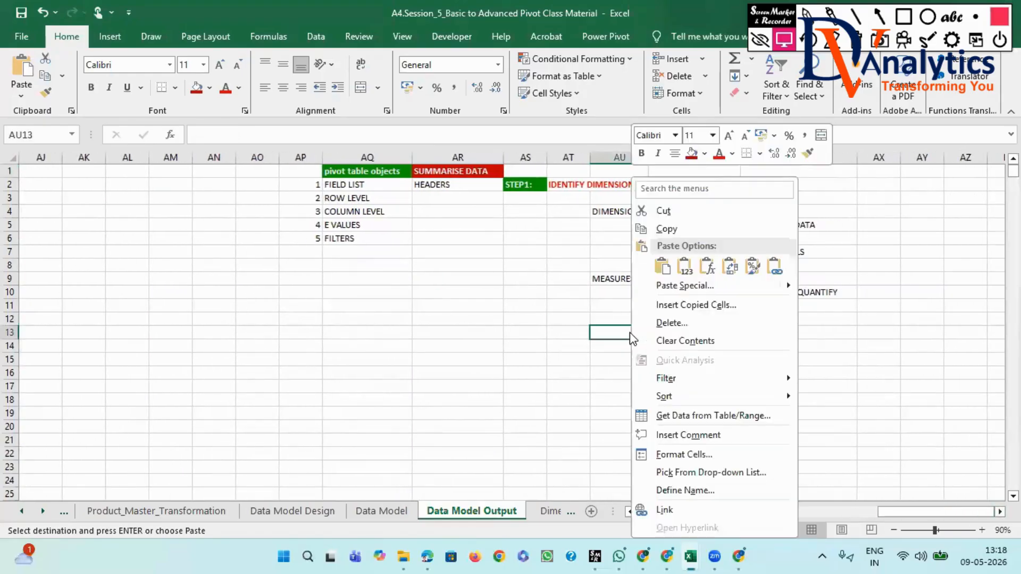
{"action": "left_click", "coordinate": [669, 293]}
{"action": "left_click", "coordinate": [523, 256]}
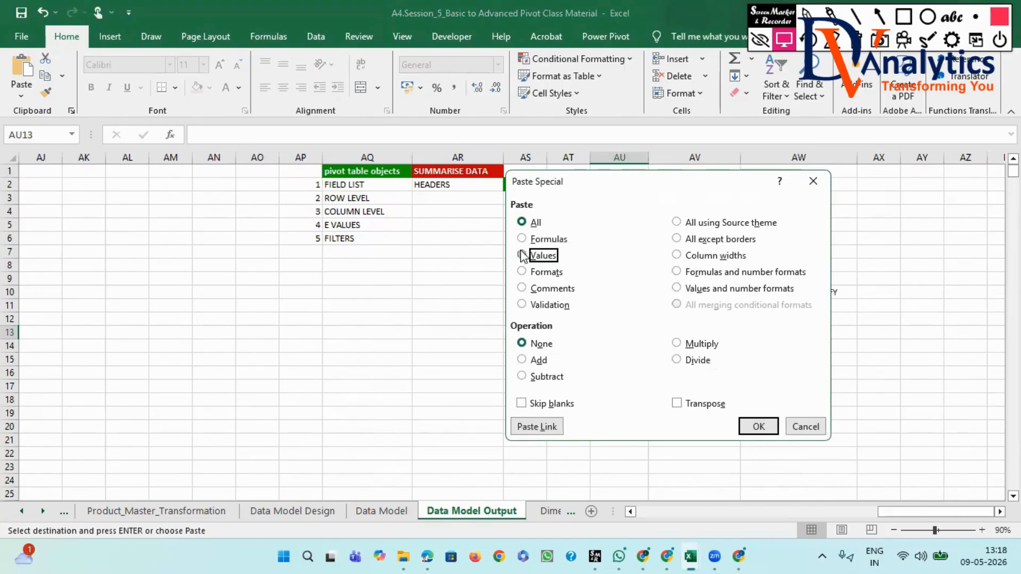
{"action": "left_click", "coordinate": [677, 403]}
{"action": "left_click", "coordinate": [758, 427]}
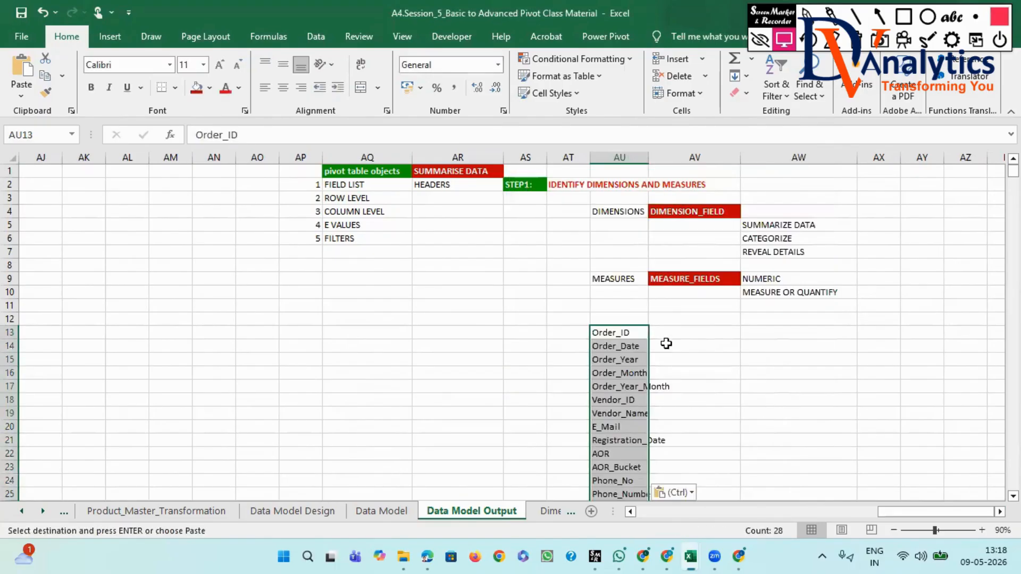
- Enter the heading "HEADERS" in cell AU12 above the transposed field names
{"action": "left_click", "coordinate": [625, 318]}
{"action": "type", "text": "H"}
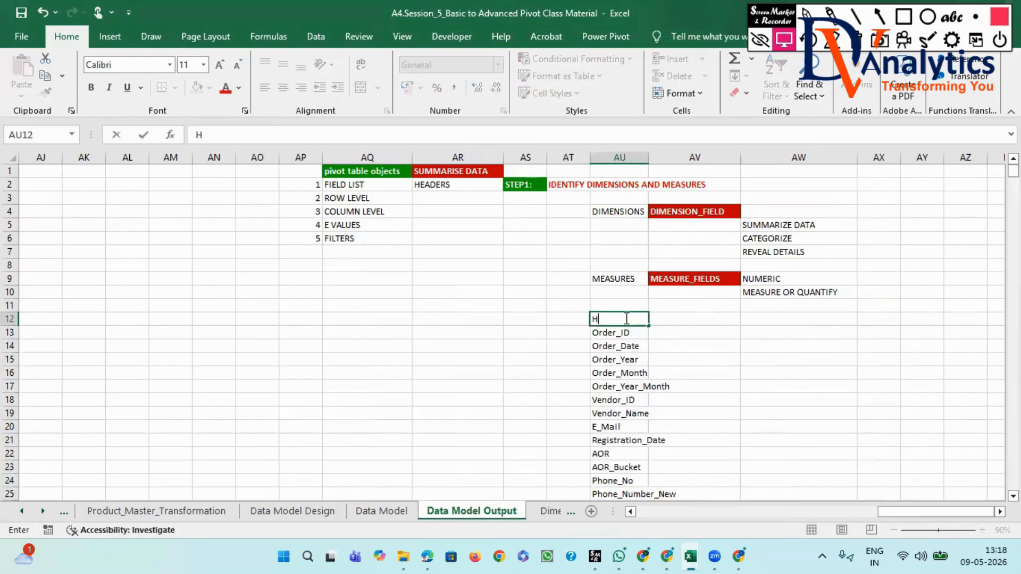
{"action": "type", "text": "EADERS"}
{"action": "left_click", "coordinate": [636, 361]}
- Enter "RECORDS_1" in cell AV12 and extend the series to AW12 as "RECORDS_2"
{"action": "left_click", "coordinate": [669, 318]}
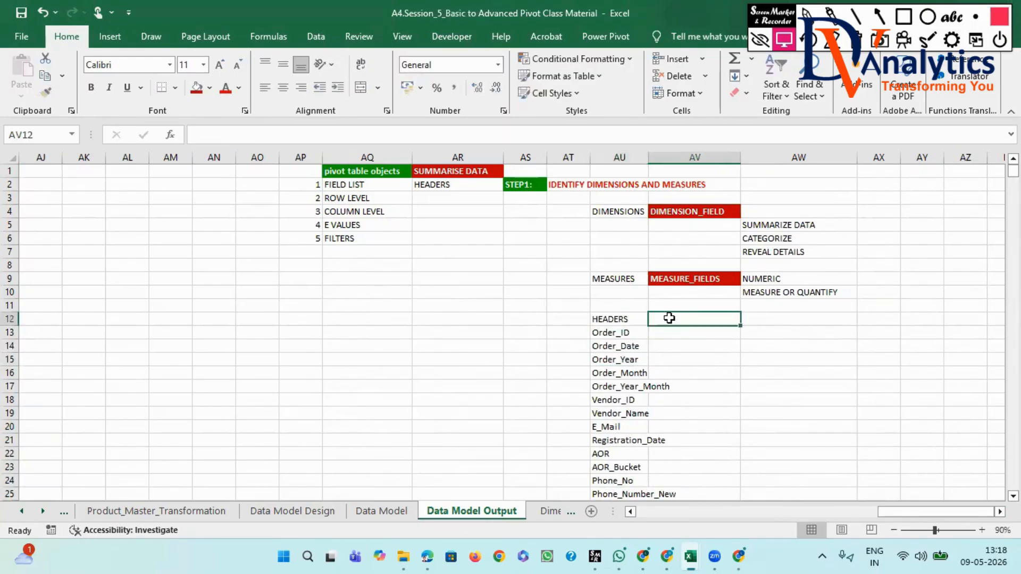
{"action": "type", "text": "RECORDS_1"}
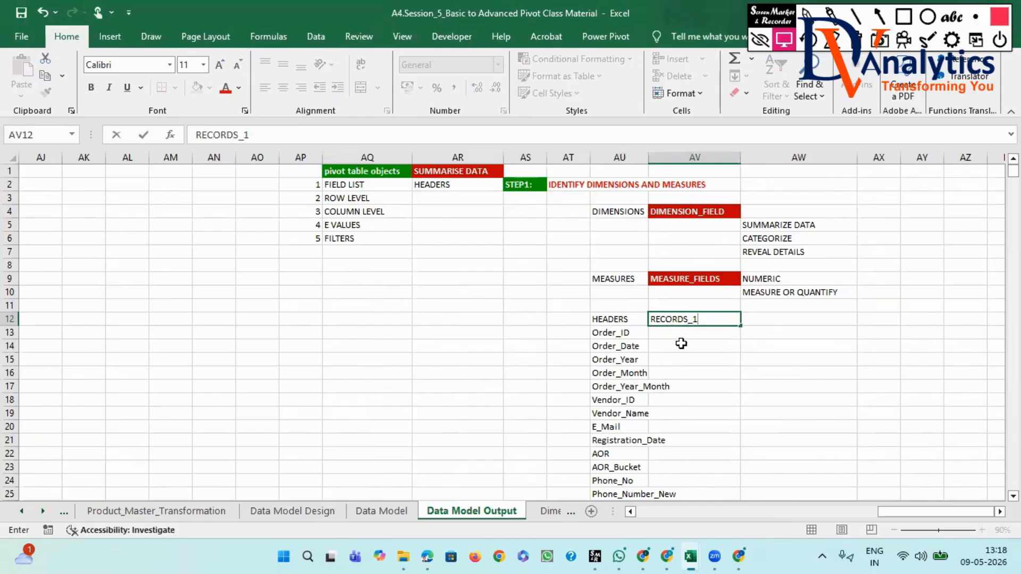
{"action": "key", "text": "Return"}
{"action": "left_click", "coordinate": [683, 321]}
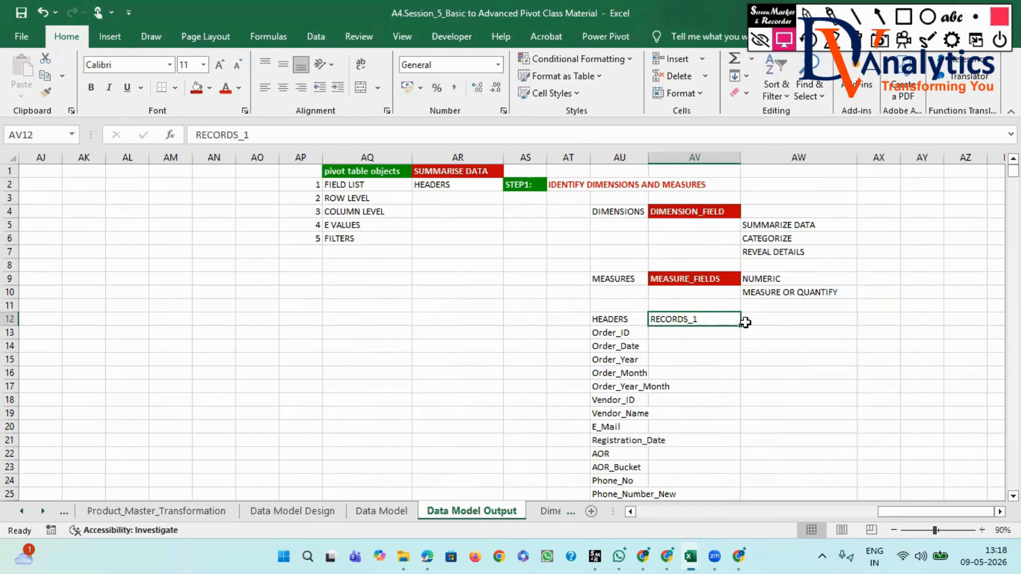
{"action": "left_click_drag", "start_coordinate": [741, 326], "coordinate": [793, 325]}
{"action": "left_click", "coordinate": [707, 319]}
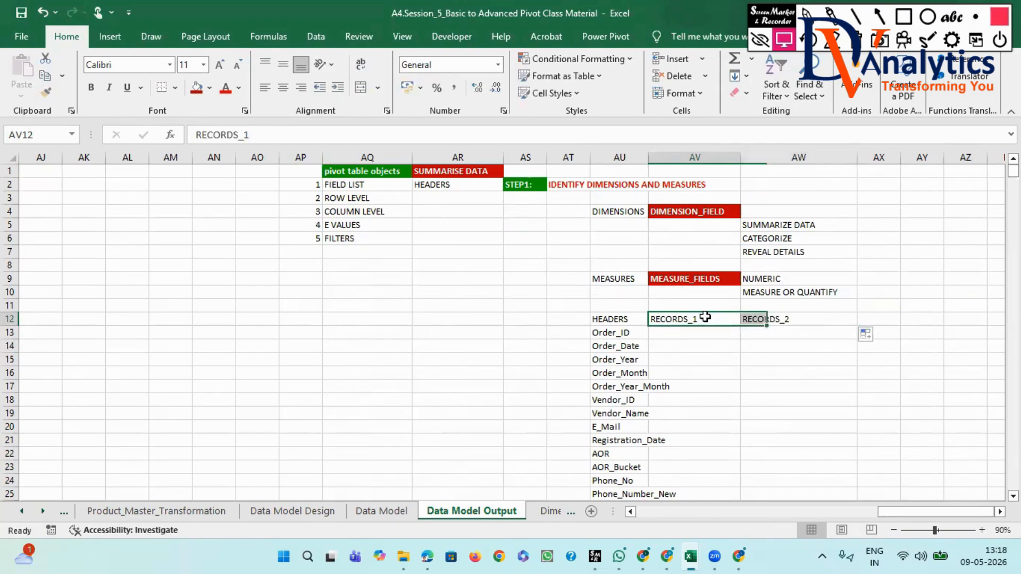
{"action": "left_click", "coordinate": [391, 509]}
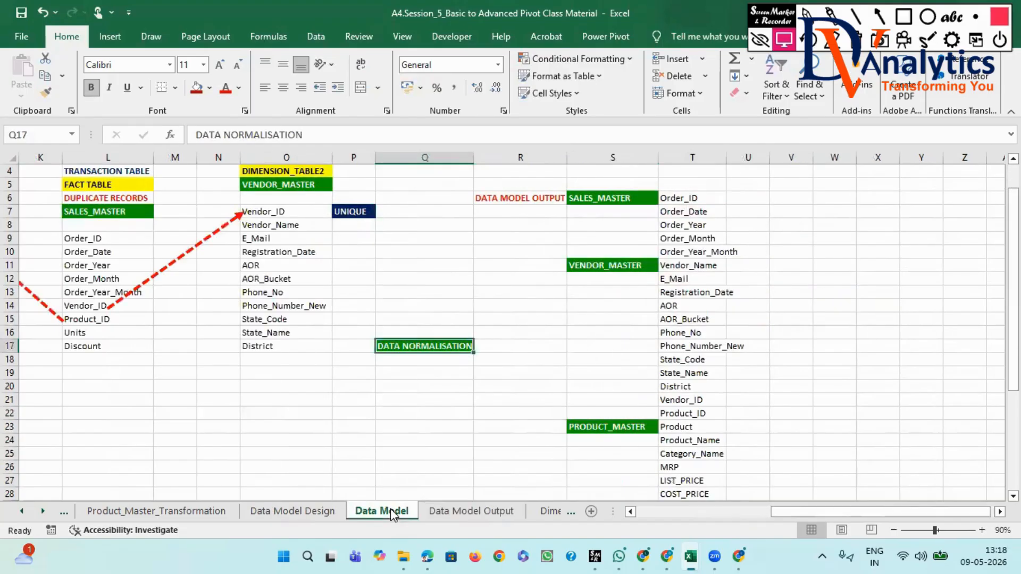
{"action": "left_click", "coordinate": [494, 520]}
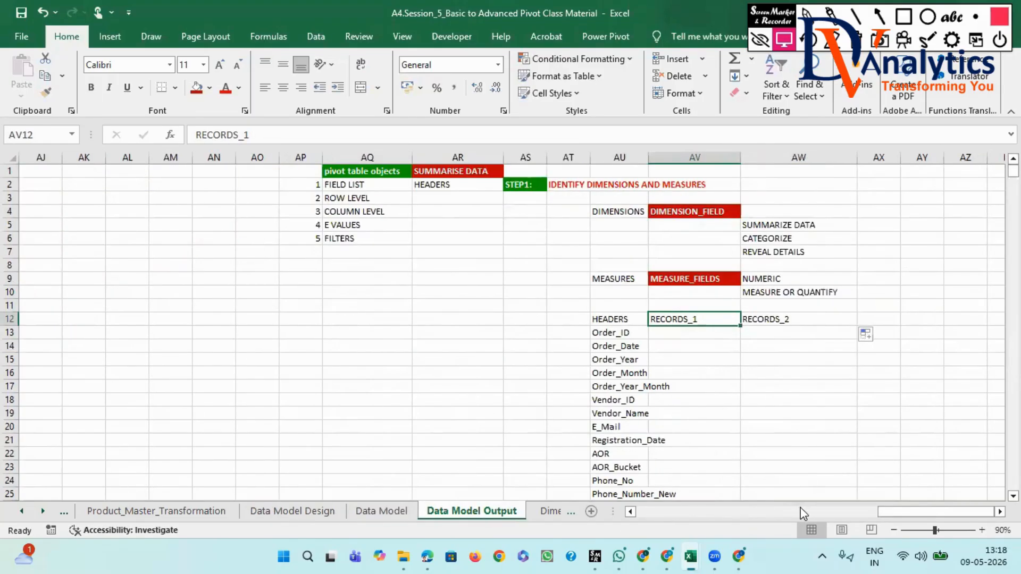
{"action": "left_click_drag", "start_coordinate": [886, 509], "coordinate": [638, 525]}
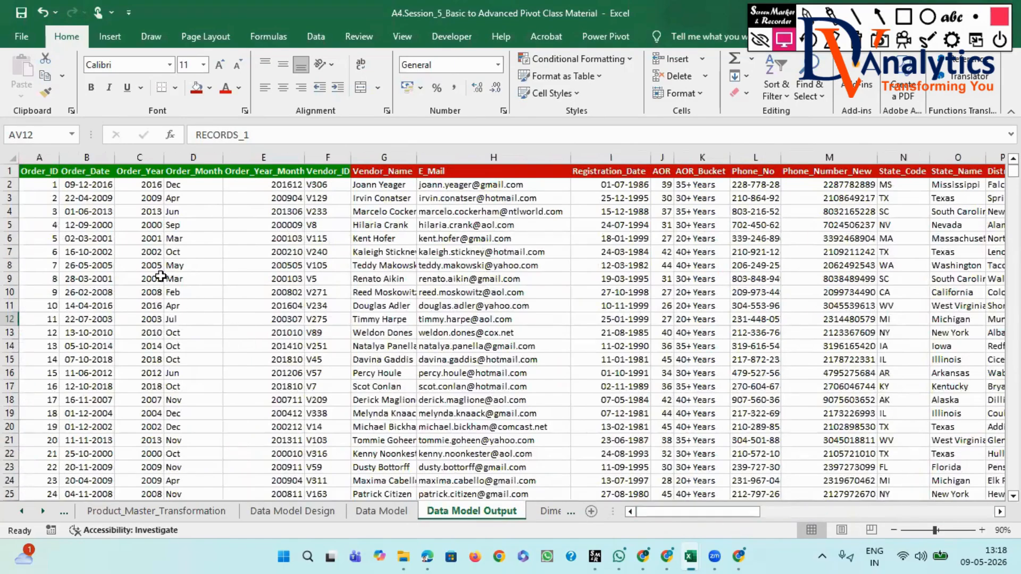
{"action": "left_click", "coordinate": [30, 188]}
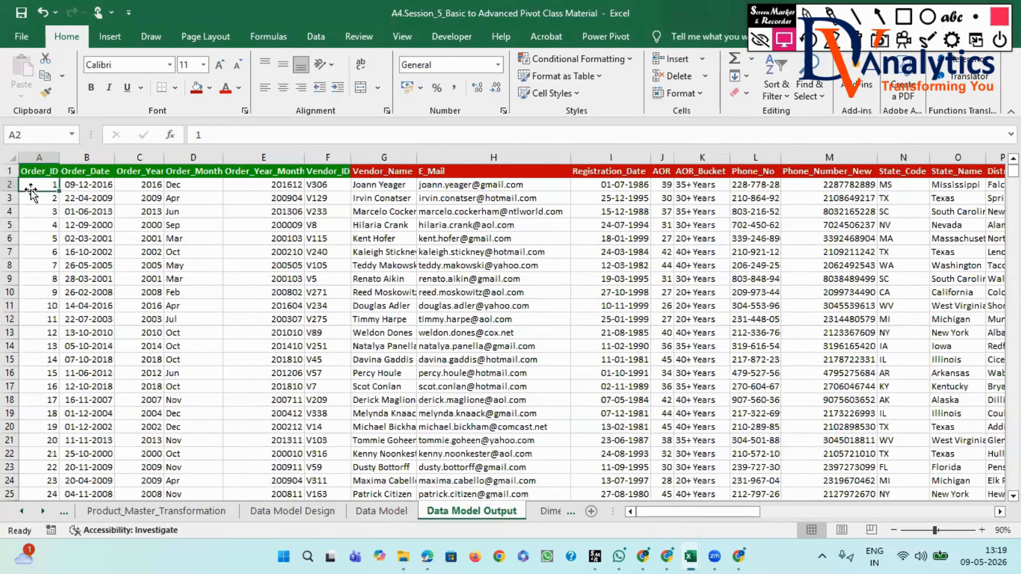
{"action": "key", "text": "ctrl+shift+Right"}
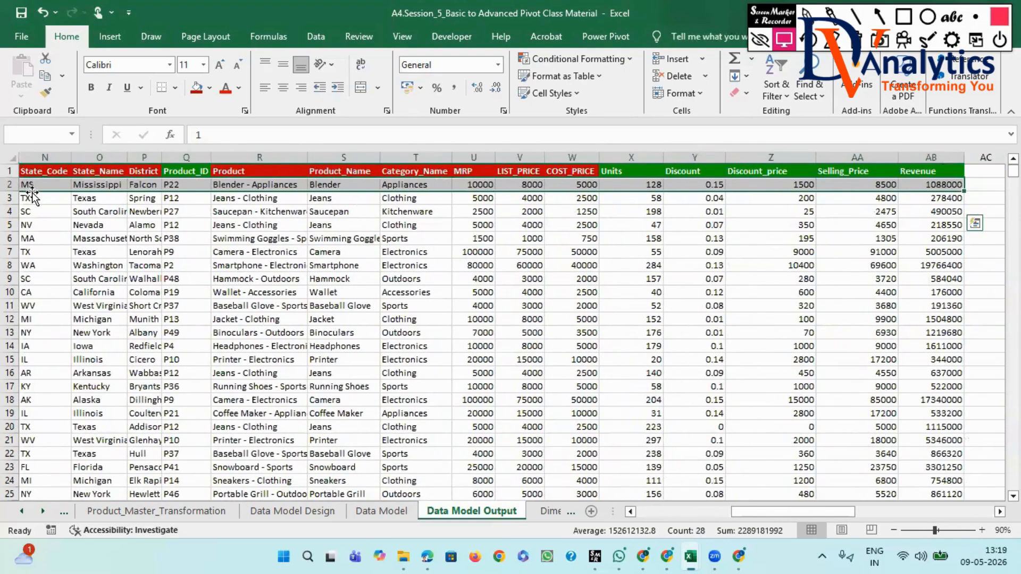
{"action": "scroll", "coordinate": [33, 200], "scroll_direction": "left", "scroll_amount": 5}
{"action": "key", "text": "ctrl+c"}
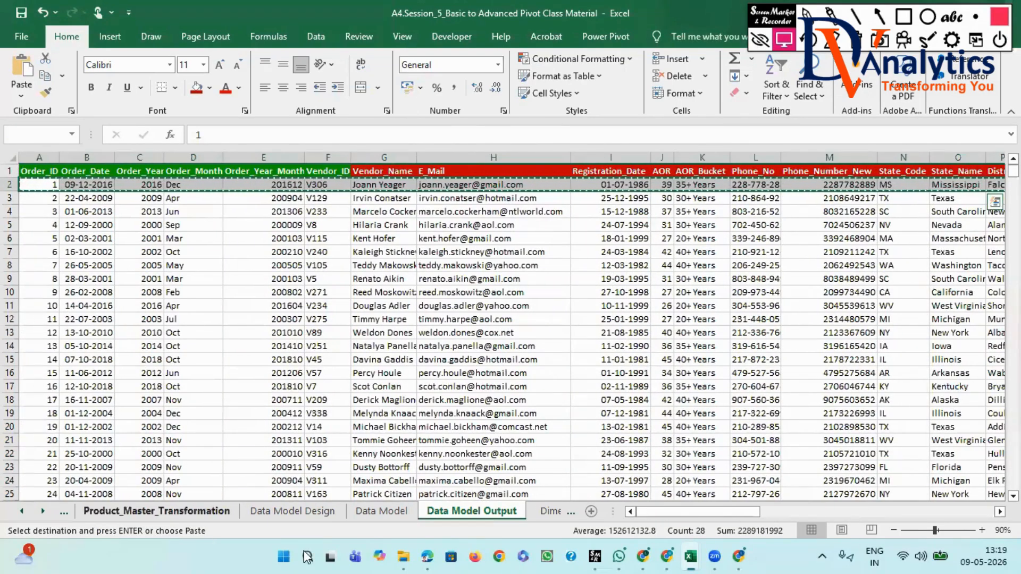
{"action": "left_click_drag", "start_coordinate": [723, 514], "coordinate": [957, 514]}
{"action": "left_click", "coordinate": [819, 334]}
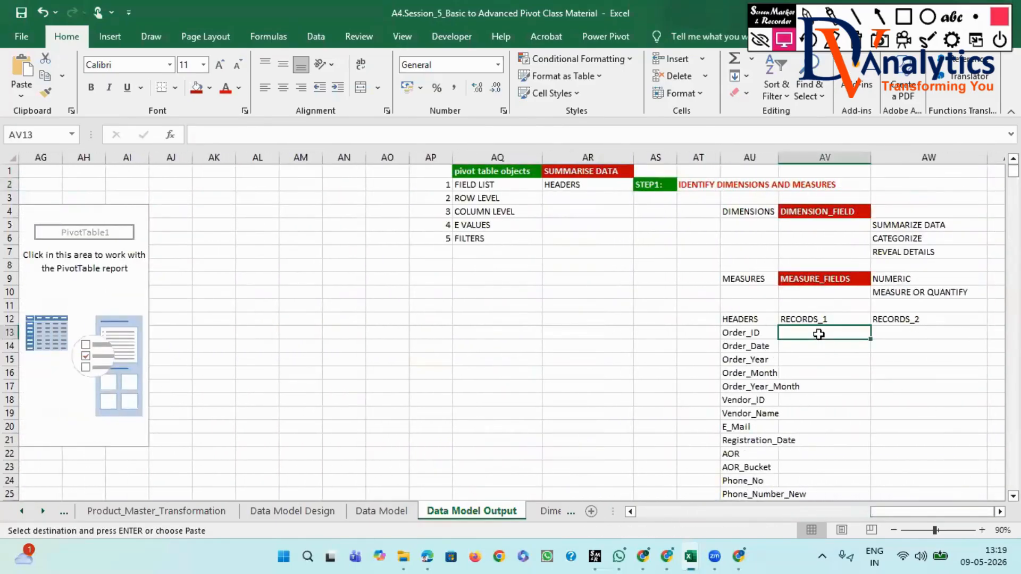
{"action": "right_click", "coordinate": [819, 334]}
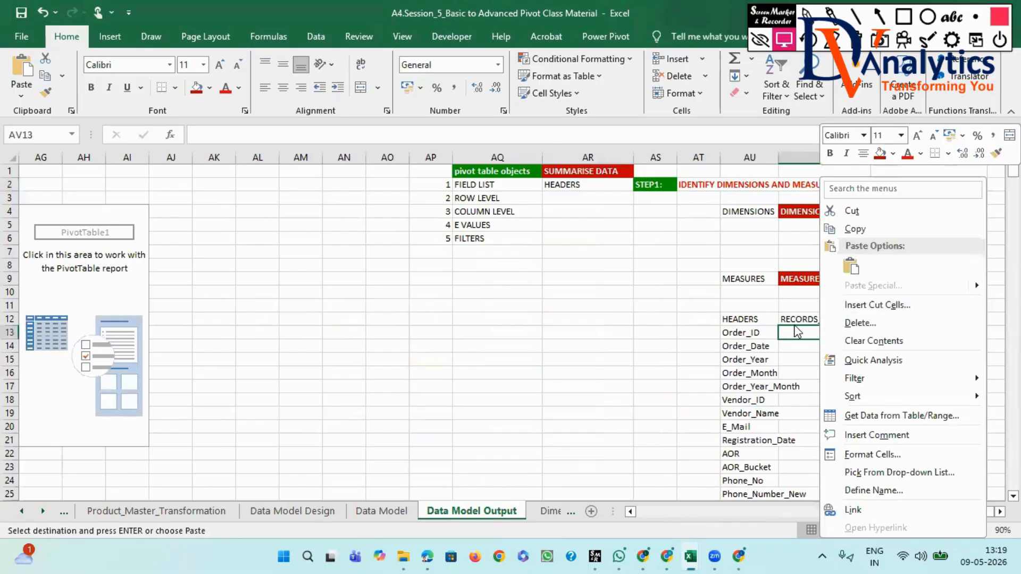
{"action": "key", "text": "Escape"}
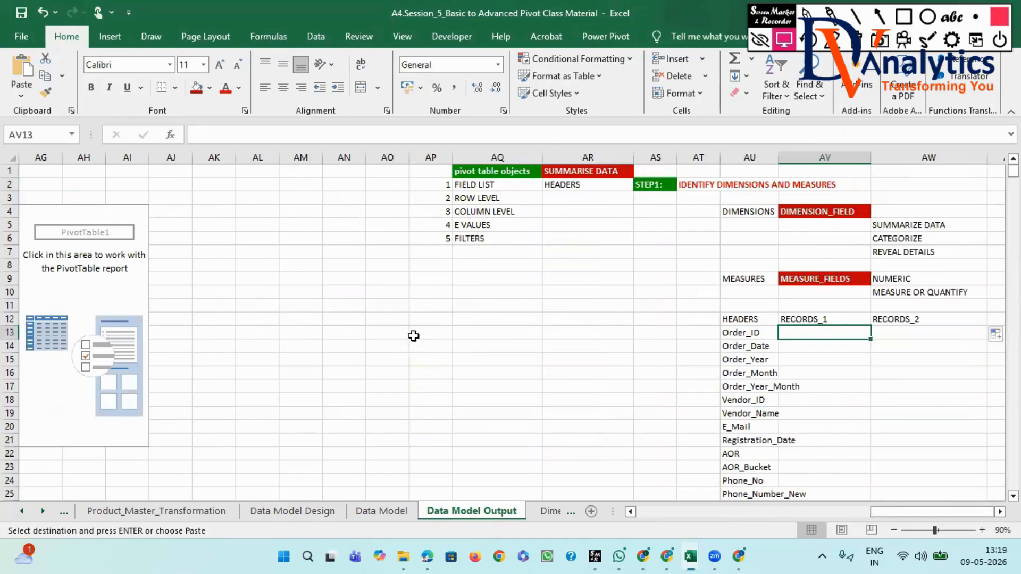
- Copy the first record in row 2 from Order_ID to Revenue and paste it as transposed values at AV13 under RECORDS_1
{"action": "left_click_drag", "start_coordinate": [887, 511], "coordinate": [641, 512]}
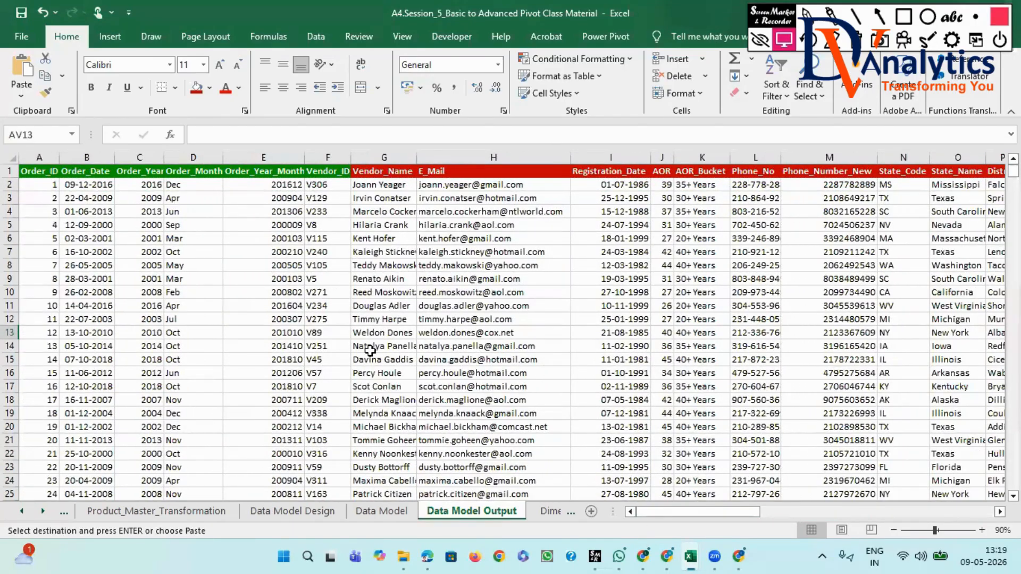
{"action": "left_click", "coordinate": [33, 186]}
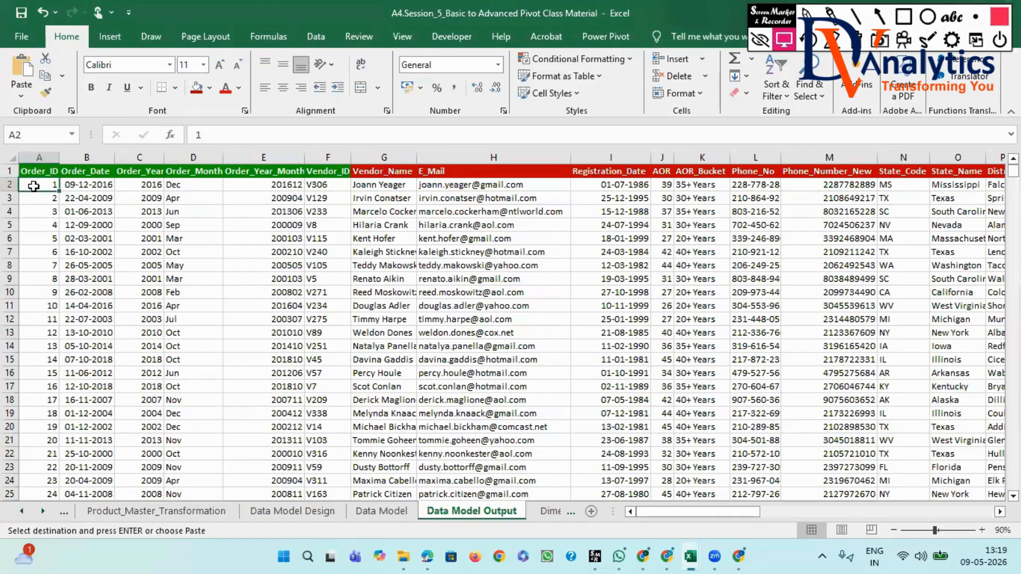
{"action": "key", "text": "ctrl+shift+Right"}
{"action": "key", "text": "ctrl+c"}
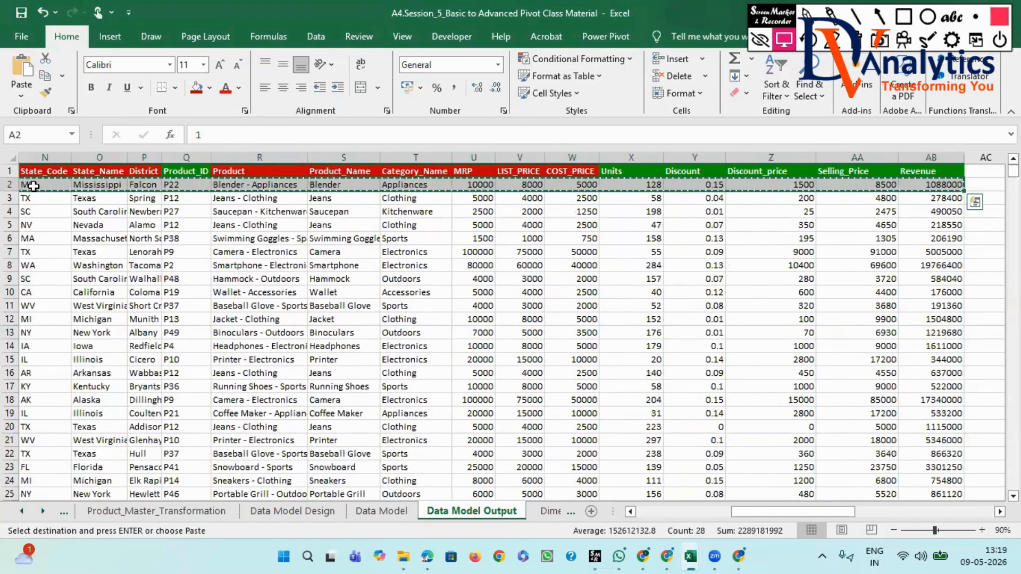
{"action": "left_click_drag", "start_coordinate": [758, 507], "coordinate": [972, 494]}
{"action": "left_click", "coordinate": [819, 331]}
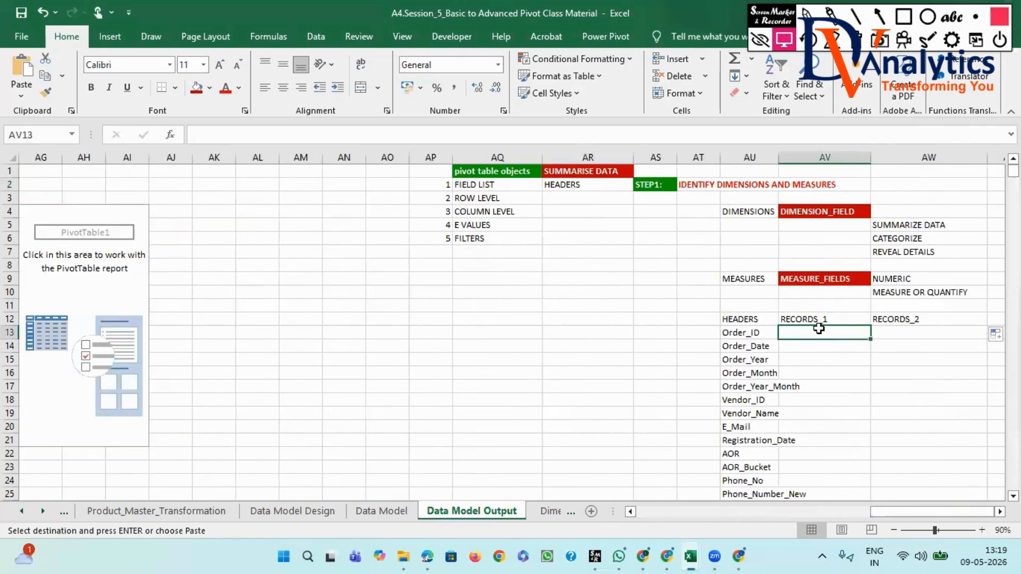
{"action": "right_click", "coordinate": [819, 328]}
{"action": "left_click", "coordinate": [877, 285]}
{"action": "left_click", "coordinate": [711, 250]}
{"action": "left_click", "coordinate": [861, 399]}
{"action": "left_click", "coordinate": [941, 422]}
- Copy the second record in row 3 from Order_ID to Revenue and paste it as transposed values at AW13 under RECORDS_2
{"action": "left_click_drag", "start_coordinate": [886, 509], "coordinate": [698, 511]}
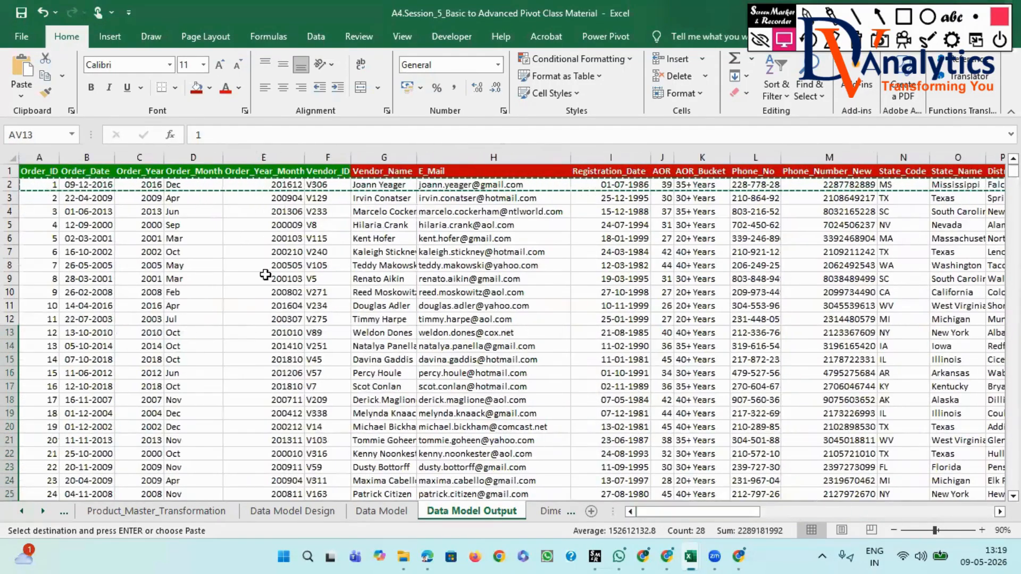
{"action": "left_click", "coordinate": [48, 201]}
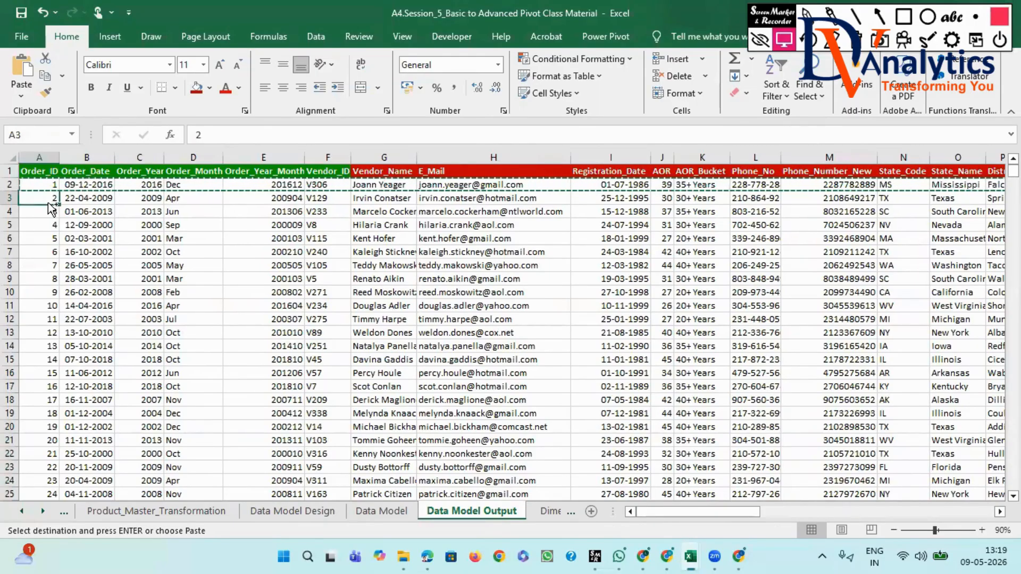
{"action": "key", "text": "ctrl+shift+Right"}
{"action": "key", "text": "ctrl+c"}
{"action": "left_click_drag", "start_coordinate": [792, 512], "coordinate": [931, 511]}
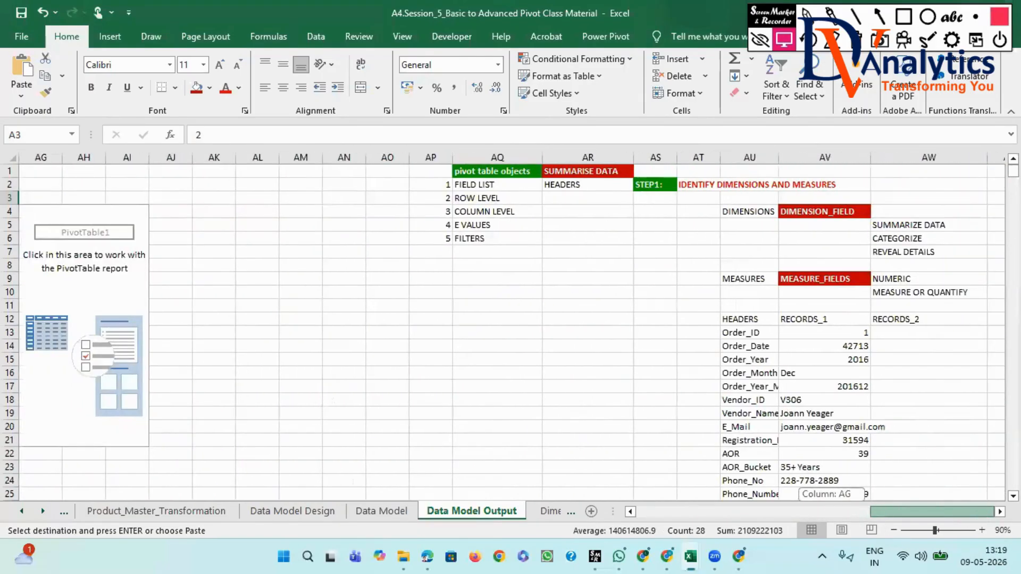
{"action": "left_click", "coordinate": [909, 333]}
{"action": "right_click", "coordinate": [909, 333]}
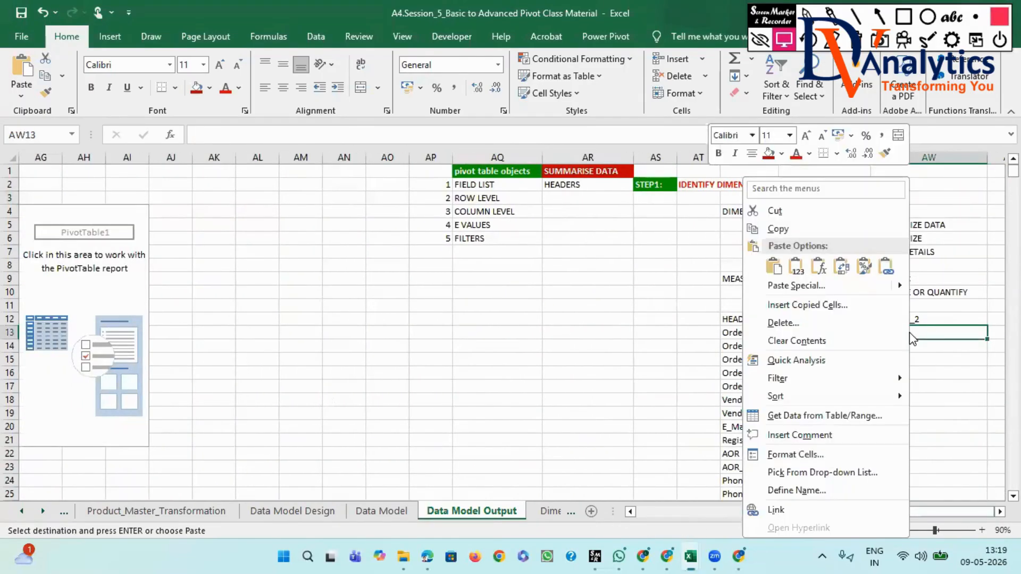
{"action": "left_click", "coordinate": [791, 285]}
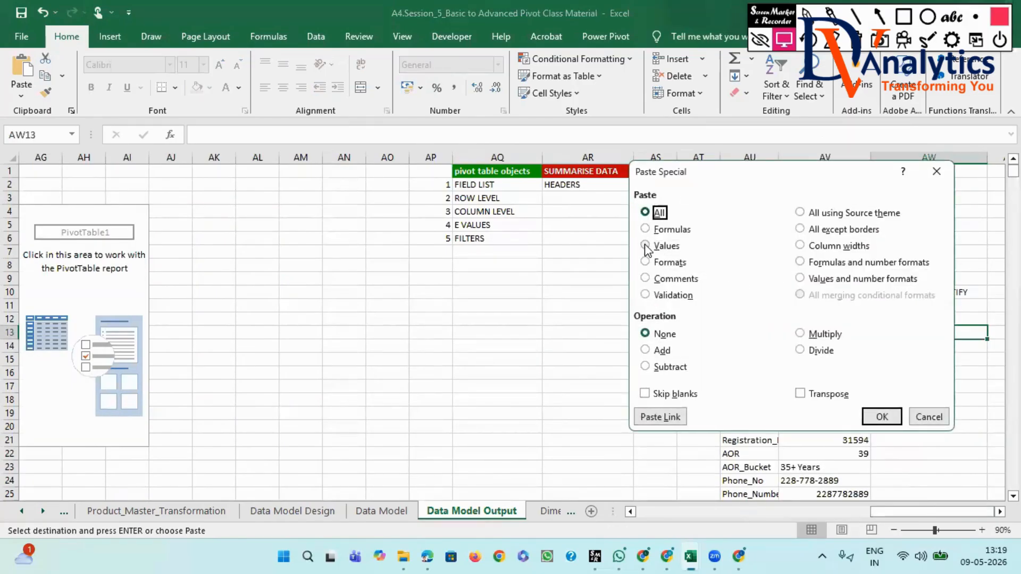
{"action": "left_click", "coordinate": [646, 246]}
{"action": "left_click", "coordinate": [800, 393]}
{"action": "left_click", "coordinate": [872, 414]}
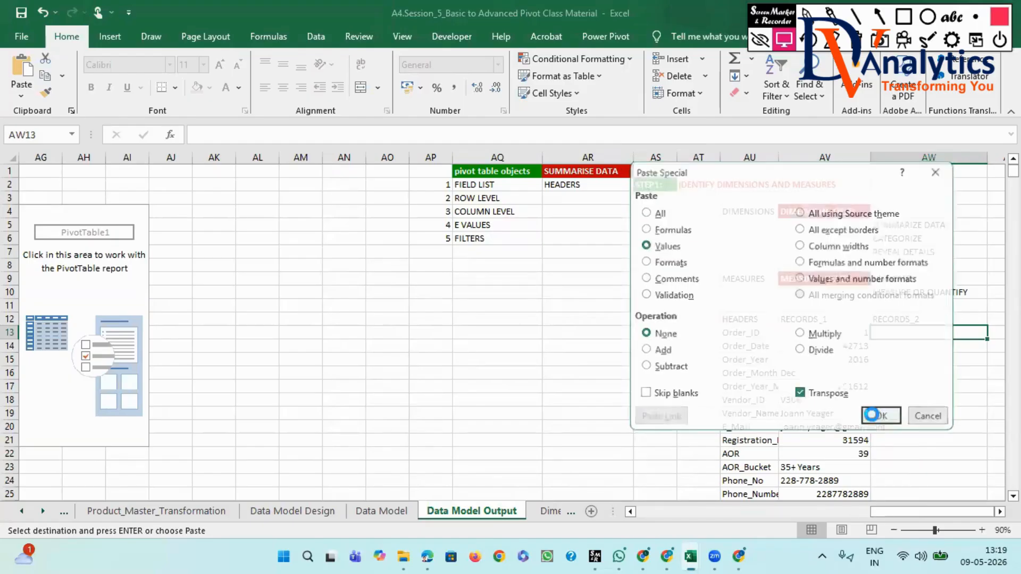
- Enter the heading "DATA_TYPE" in cell AX12 next to RECORDS_2 and widen column AX
{"action": "left_click", "coordinate": [1000, 512]}
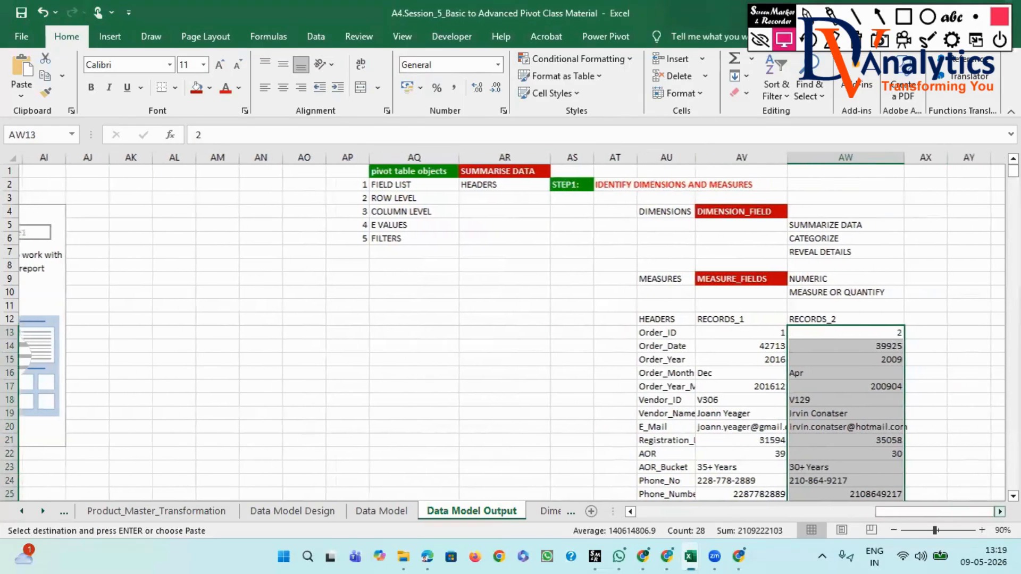
{"action": "left_click", "coordinate": [999, 512]}
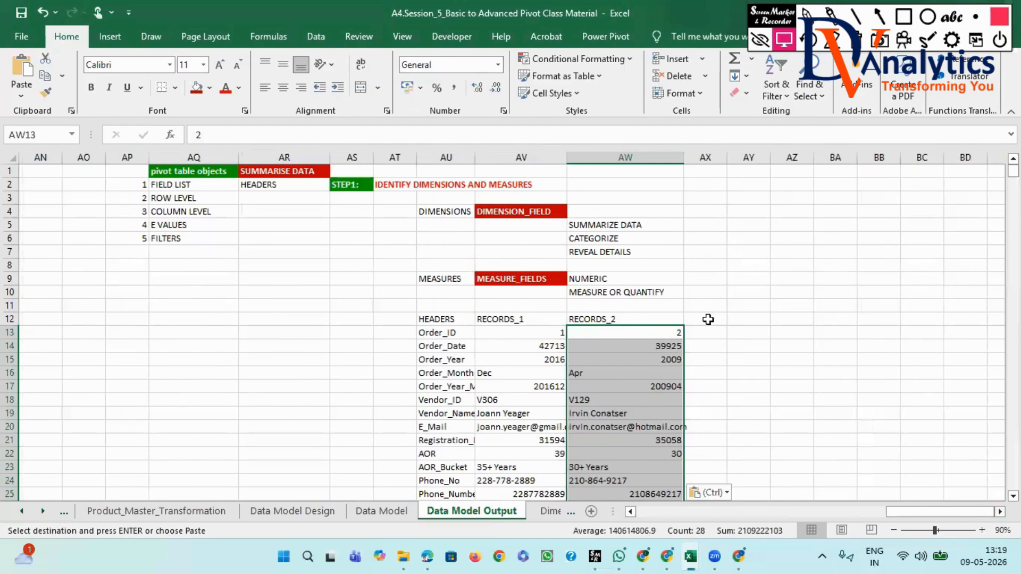
{"action": "left_click_drag", "start_coordinate": [724, 157], "coordinate": [741, 158]}
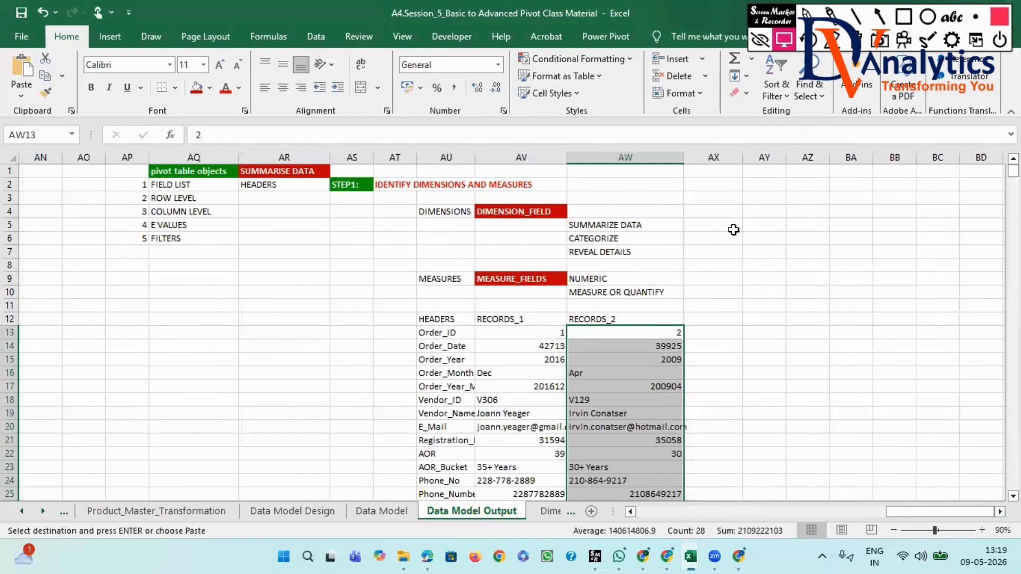
{"action": "left_click", "coordinate": [712, 319]}
{"action": "type", "text": "DATA_TYPE"}
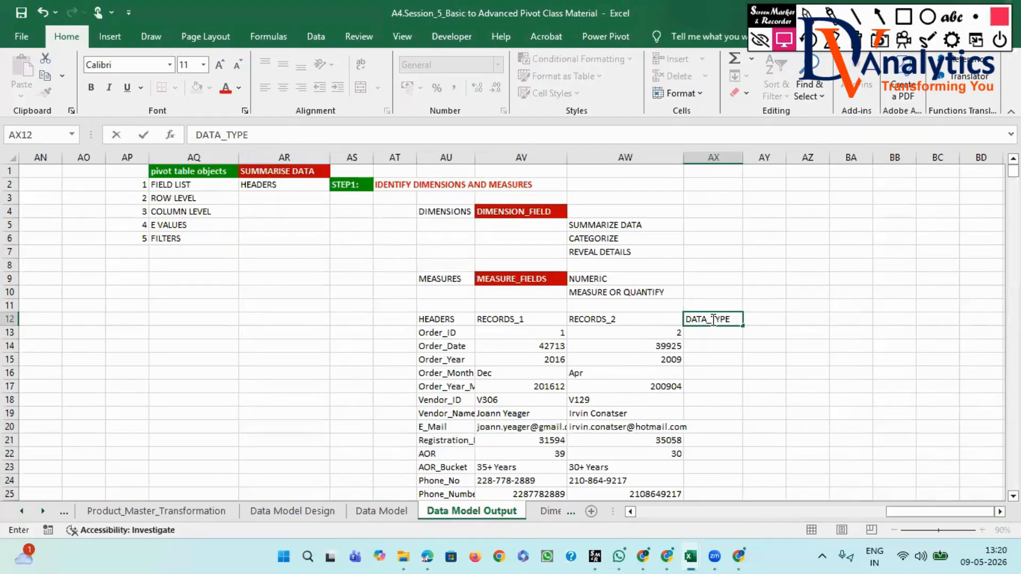
{"action": "key", "text": "Return"}
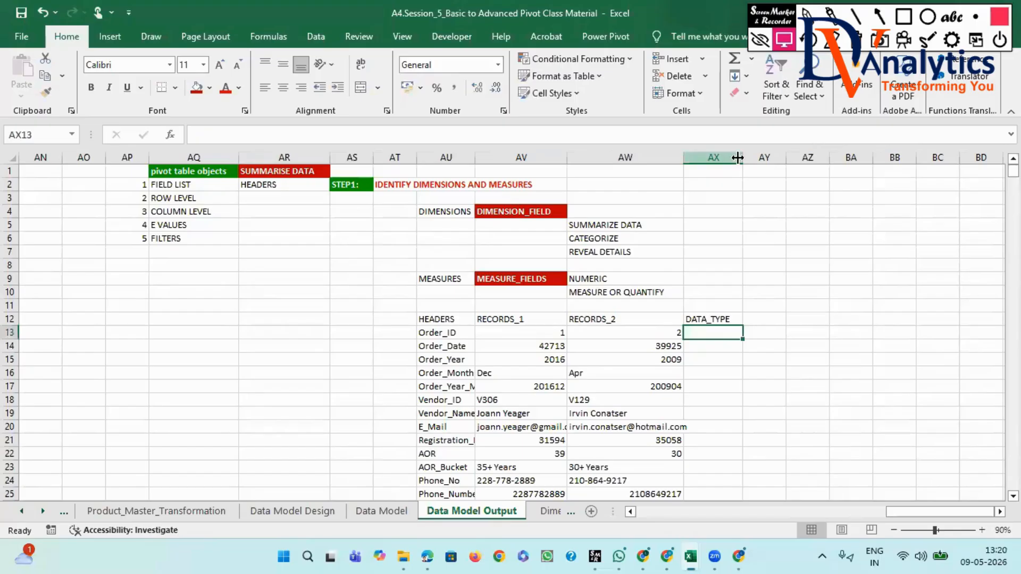
{"action": "left_click_drag", "start_coordinate": [742, 155], "coordinate": [752, 155]}
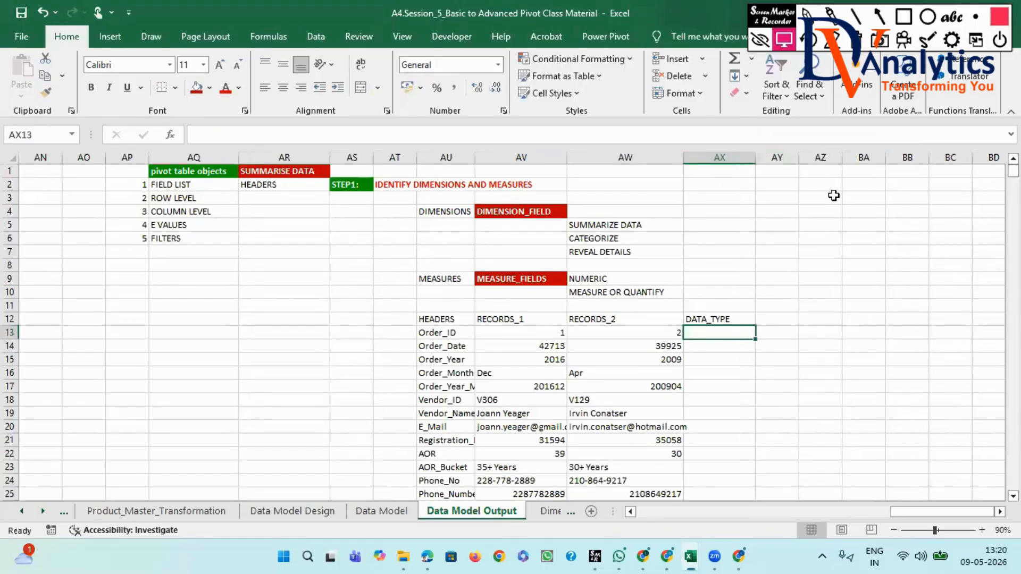
- Enter the heading "DIMENSION_FIELD/MEASURE_FIELD" in cell AY12 and widen column AY to fit the text
{"action": "left_click", "coordinate": [774, 319]}
{"action": "type", "text": "DIMENSION_FIEL"}
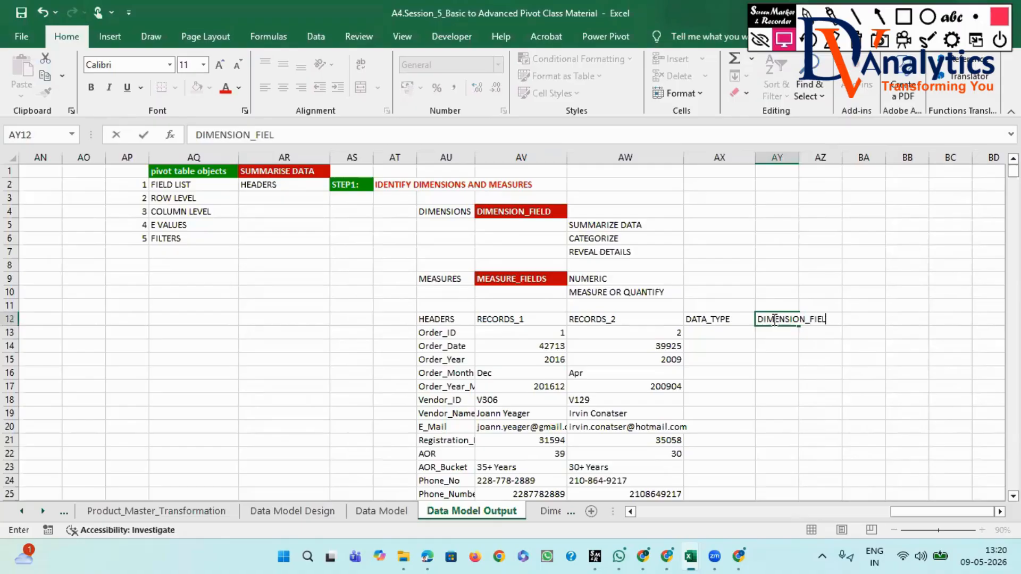
{"action": "type", "text": "D/MEASURE_FIELD"}
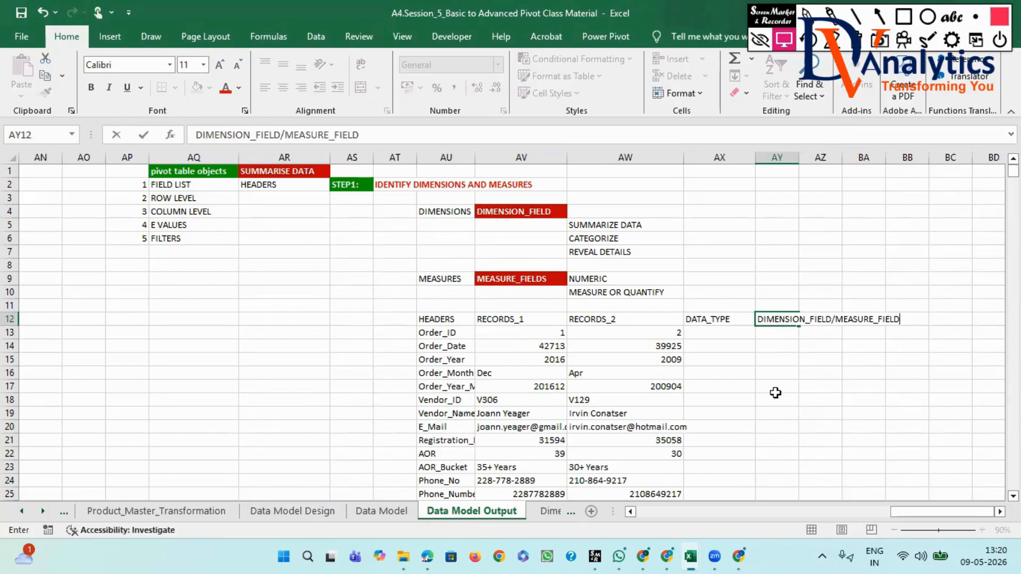
{"action": "left_click_drag", "start_coordinate": [777, 386], "coordinate": [776, 399]}
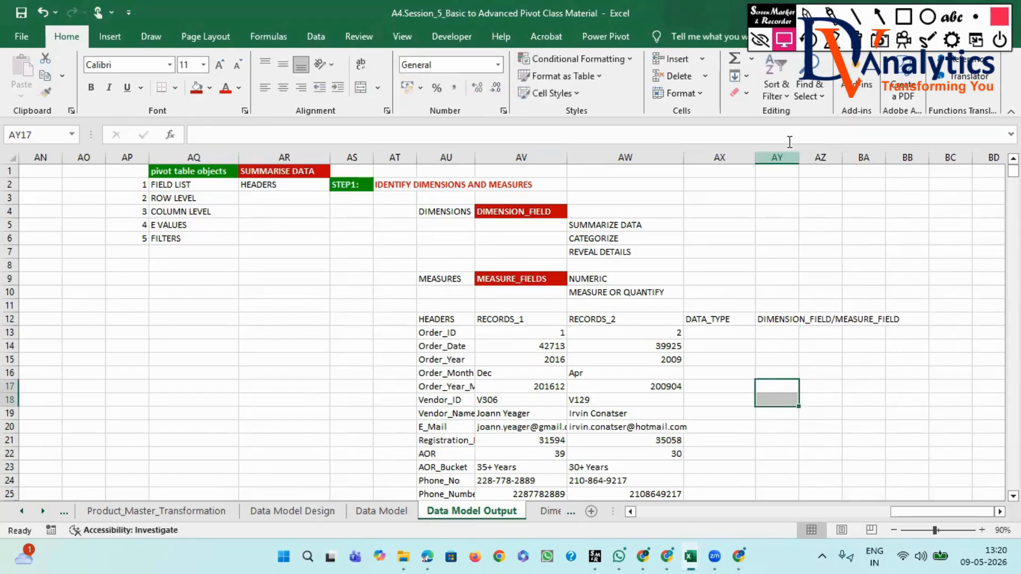
{"action": "left_click_drag", "start_coordinate": [798, 161], "coordinate": [902, 161]}
{"action": "left_click", "coordinate": [856, 318]}
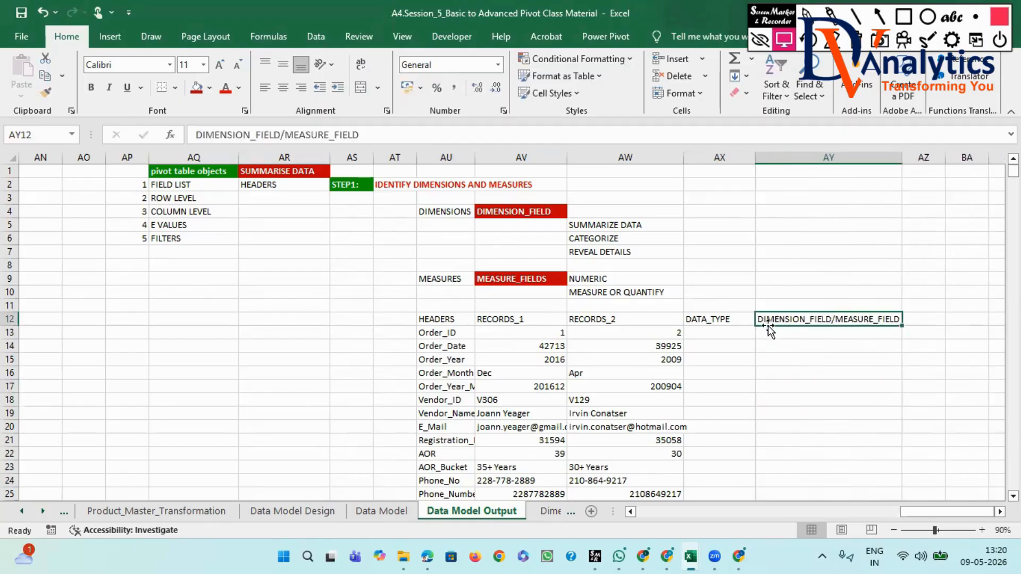
- Apply all borders to the table range AU12:AY40, from HEADERS down to the Revenue row
{"action": "left_click", "coordinate": [418, 319]}
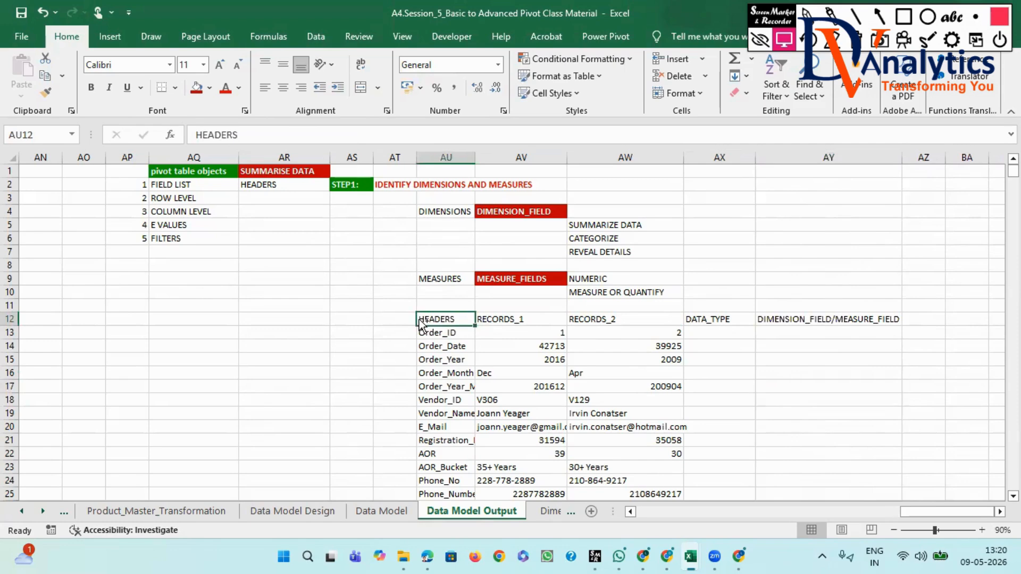
{"action": "key", "text": "ctrl+shift+Right"}
{"action": "key", "text": "ctrl+shift+Down"}
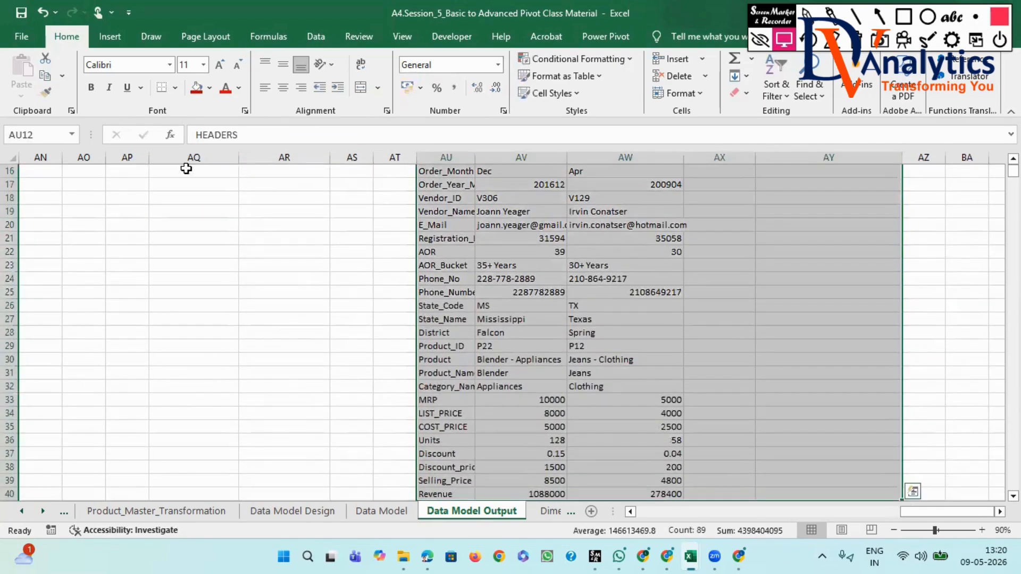
{"action": "left_click", "coordinate": [174, 87]}
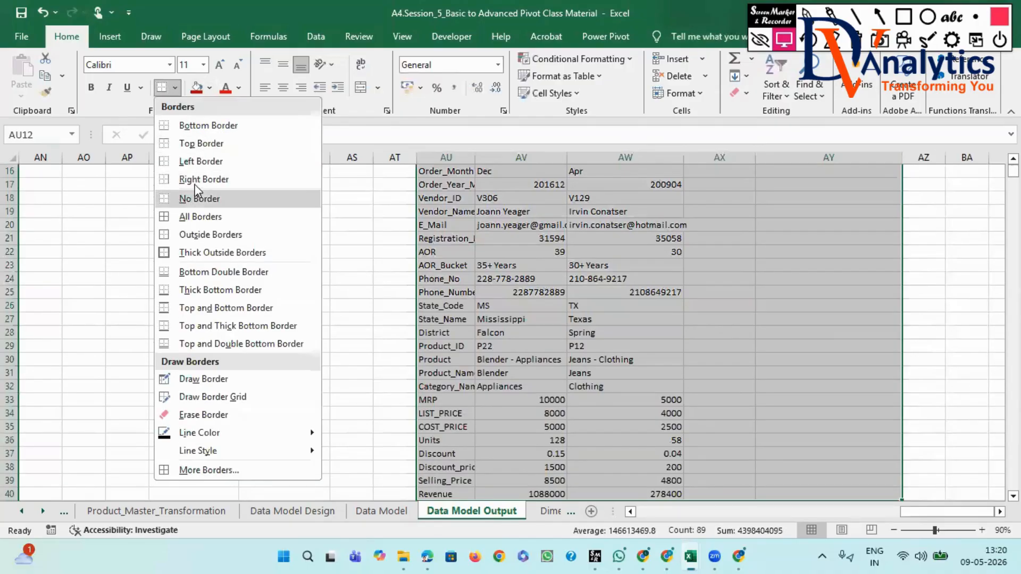
{"action": "left_click", "coordinate": [200, 216]}
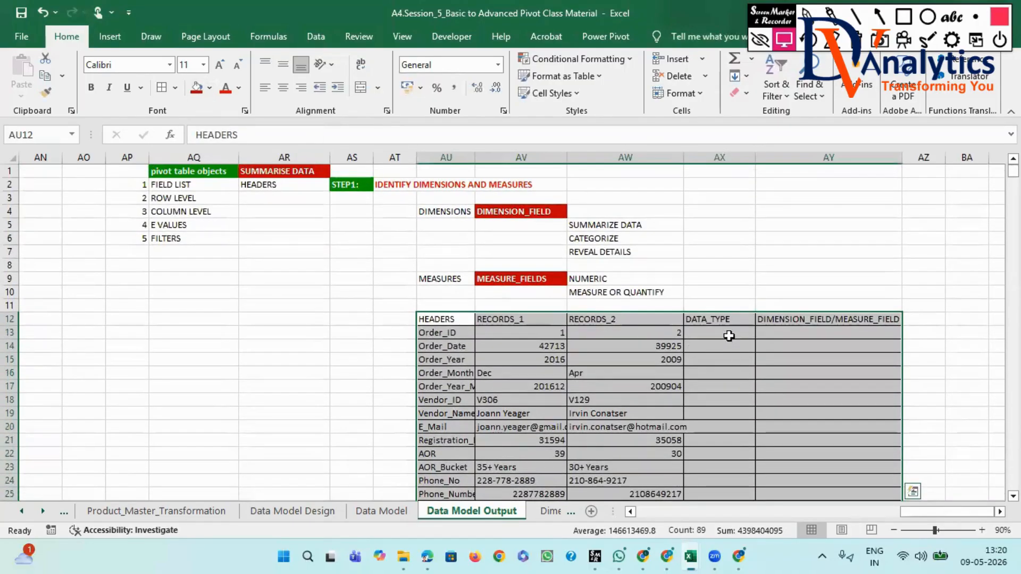
{"action": "left_click", "coordinate": [701, 332]}
- Format the table's heading row AU12:AY12 with a red fill and bold white text
{"action": "left_click_drag", "start_coordinate": [432, 320], "coordinate": [830, 317]}
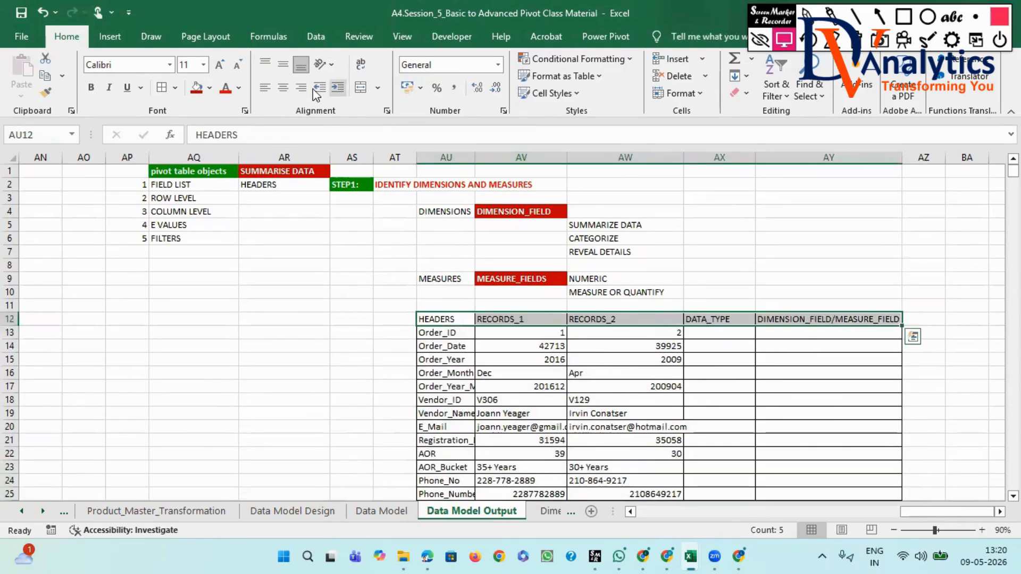
{"action": "left_click", "coordinate": [203, 88]}
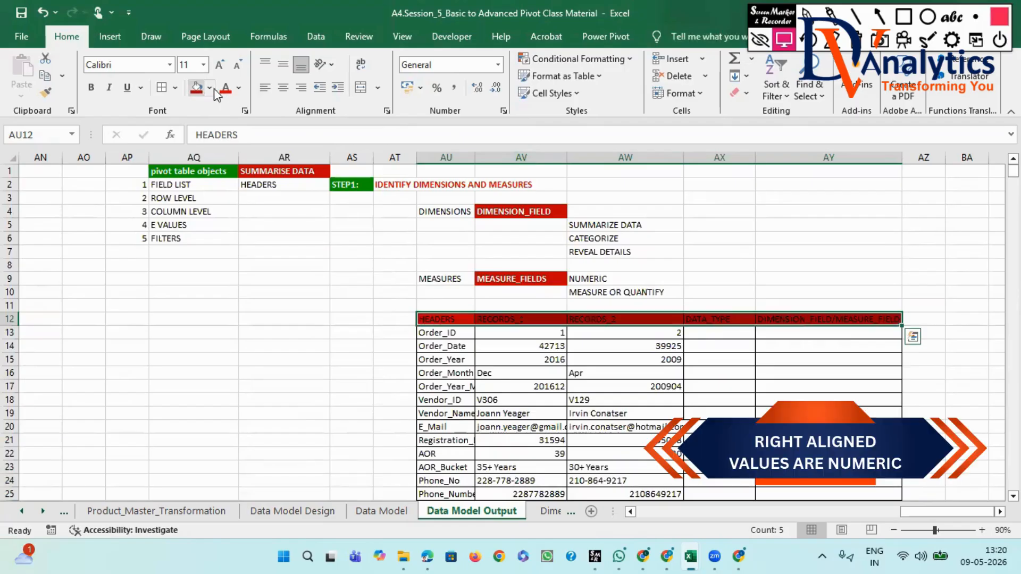
{"action": "left_click", "coordinate": [238, 88]}
{"action": "left_click", "coordinate": [227, 178]}
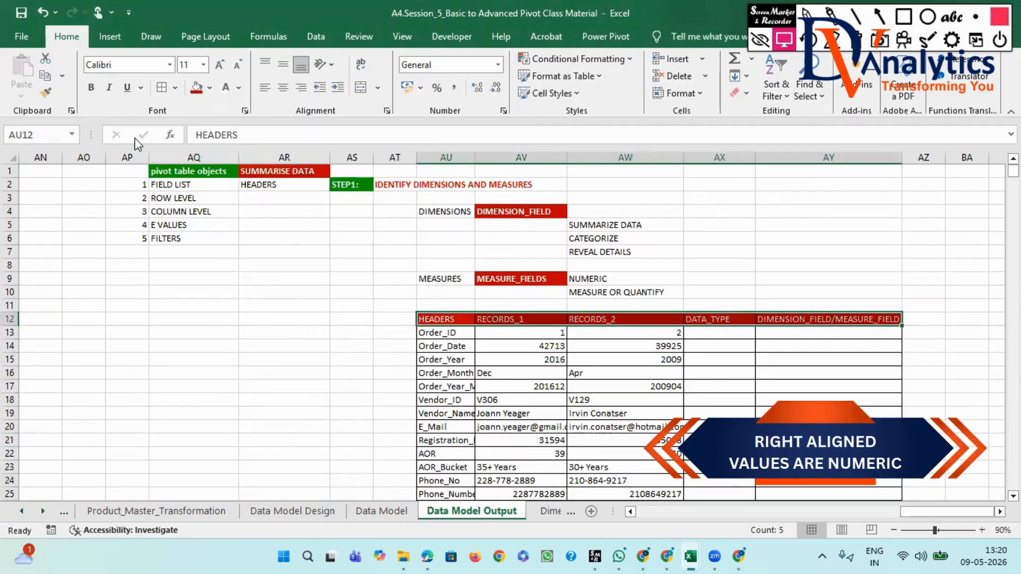
{"action": "left_click", "coordinate": [91, 87]}
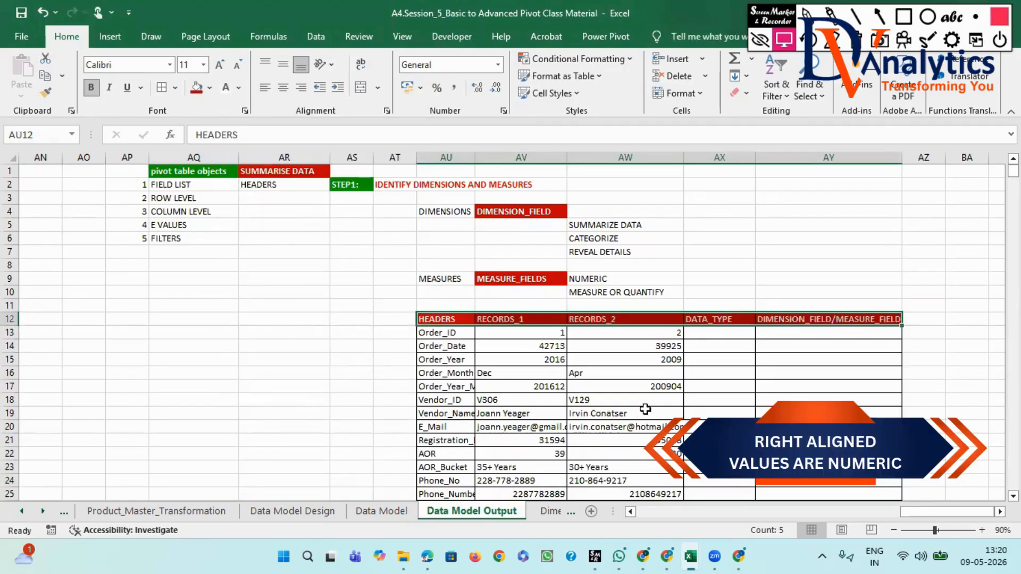
{"action": "left_click", "coordinate": [720, 331]}
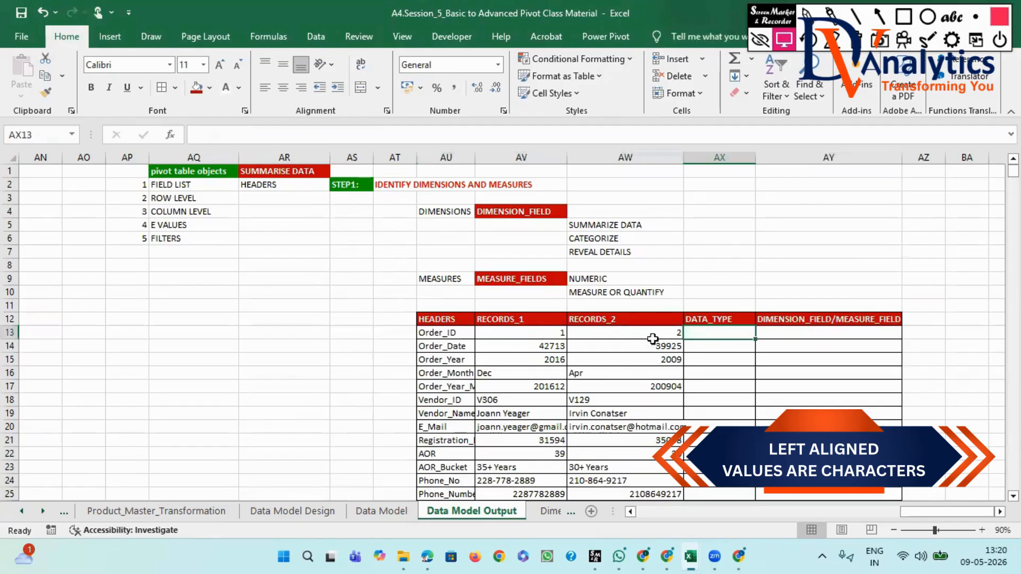
- Change the fill of the heading row AU12:AY12 to the recently used green
{"action": "left_click_drag", "start_coordinate": [444, 321], "coordinate": [876, 321]}
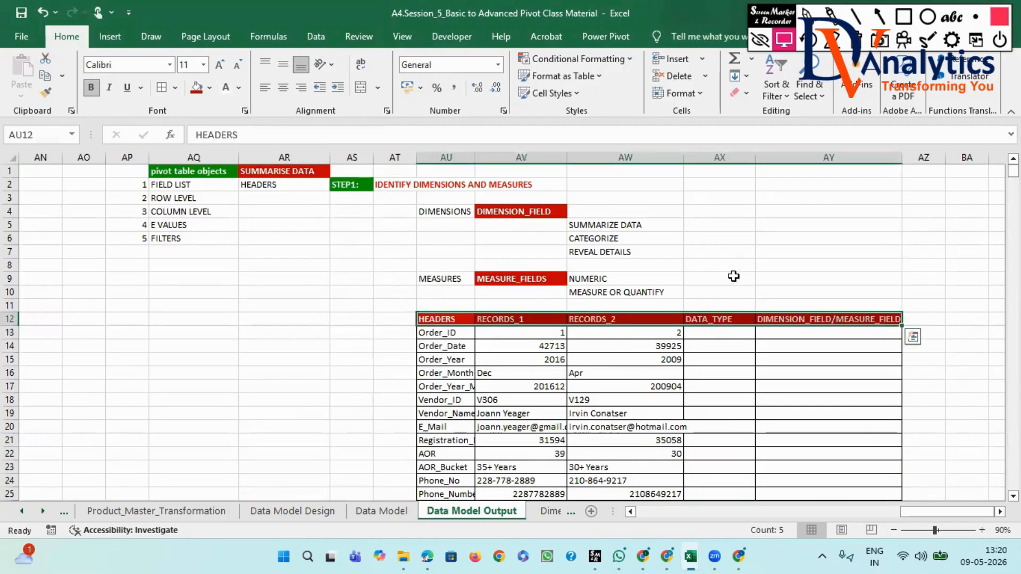
{"action": "left_click", "coordinate": [211, 88]}
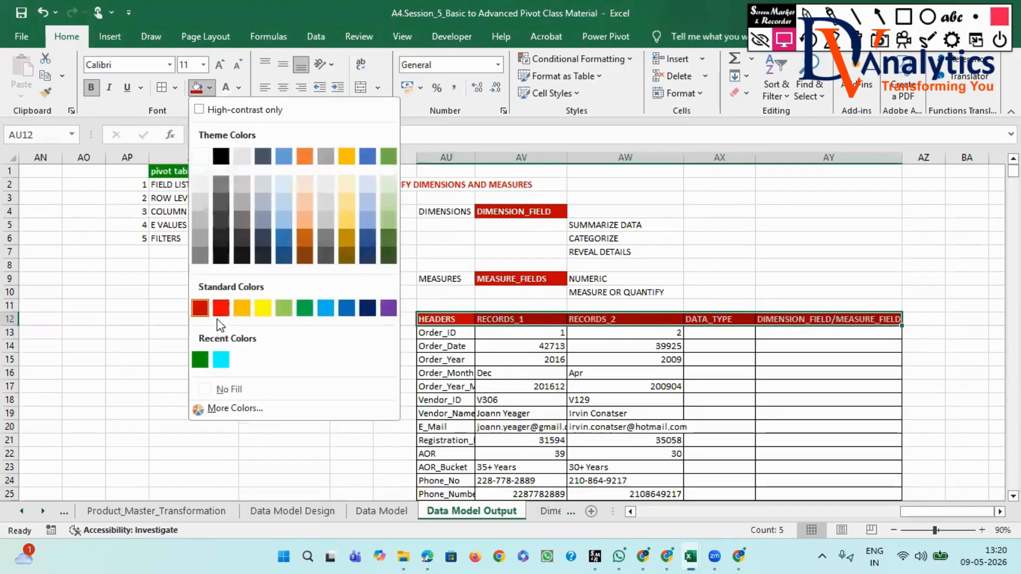
{"action": "left_click", "coordinate": [198, 359]}
{"action": "left_click", "coordinate": [711, 338]}
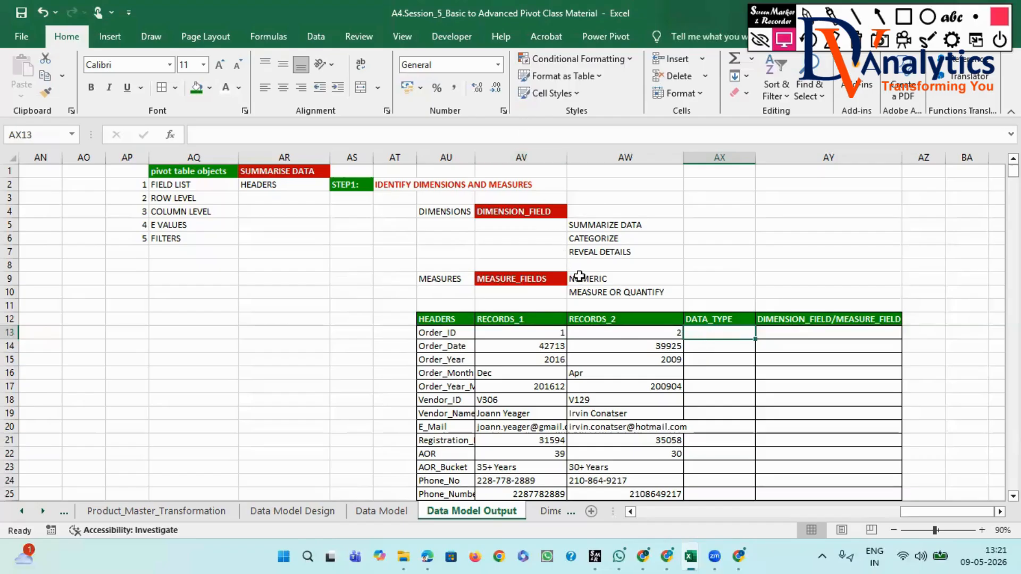
- Copy "NUMERIC" from cell AW9 into the DATA_TYPE cell AX13 for Order_ID
{"action": "left_click", "coordinate": [579, 276]}
{"action": "key", "text": "ctrl+c"}
{"action": "left_click", "coordinate": [706, 331]}
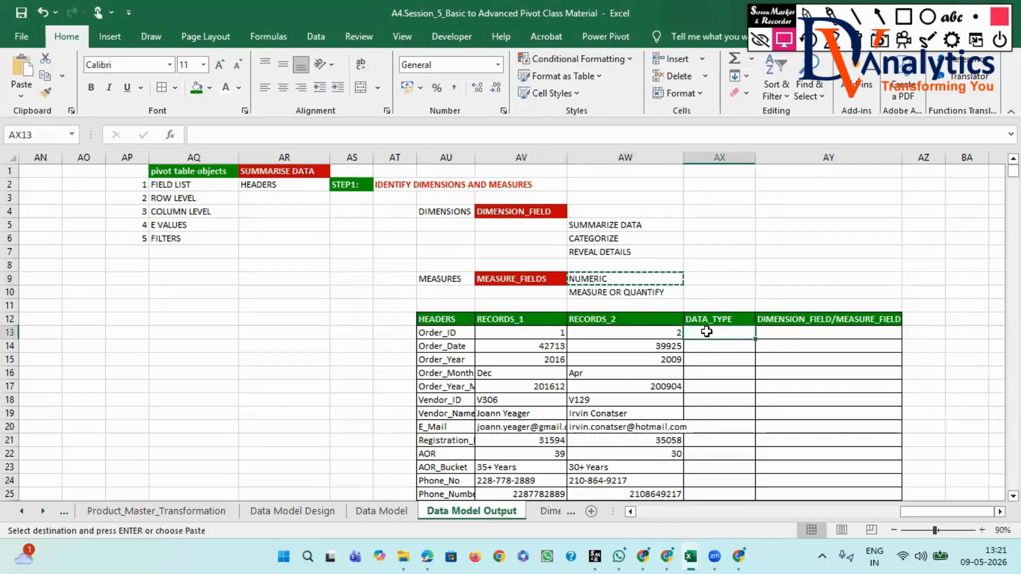
{"action": "key", "text": "ctrl+v"}
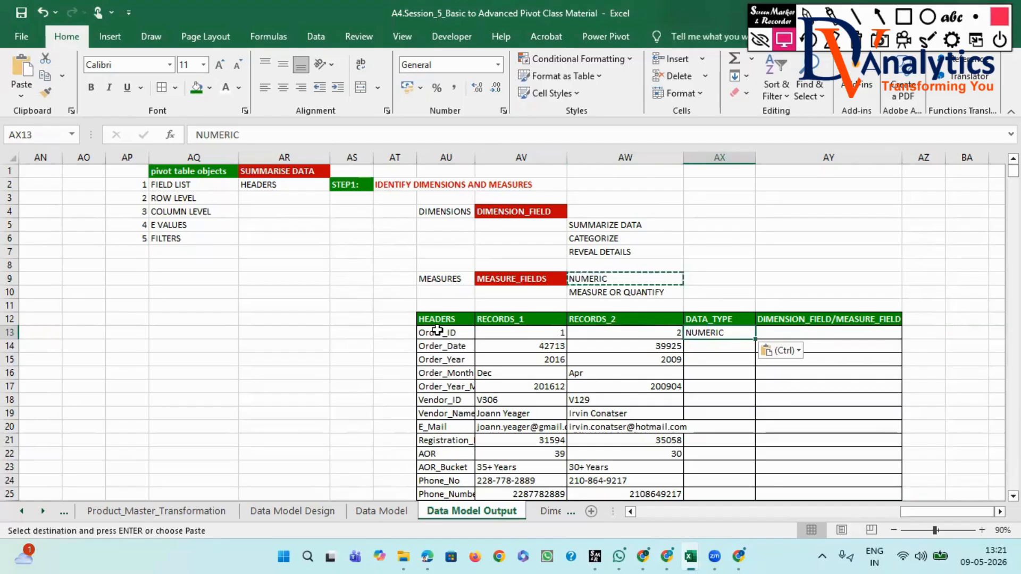
- Enter "COUNT" in cell AT13 beside Order_ID and format it with a yellow fill and bold text
{"action": "left_click", "coordinate": [388, 333]}
{"action": "type", "text": "CO"}
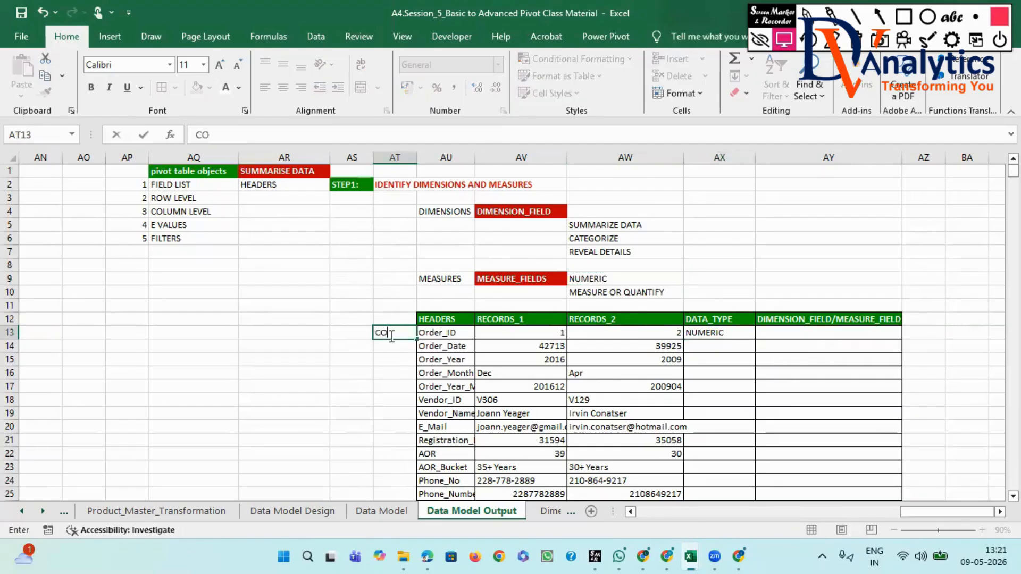
{"action": "type", "text": "UNT"}
{"action": "left_click", "coordinate": [391, 374]}
{"action": "left_click", "coordinate": [393, 333]}
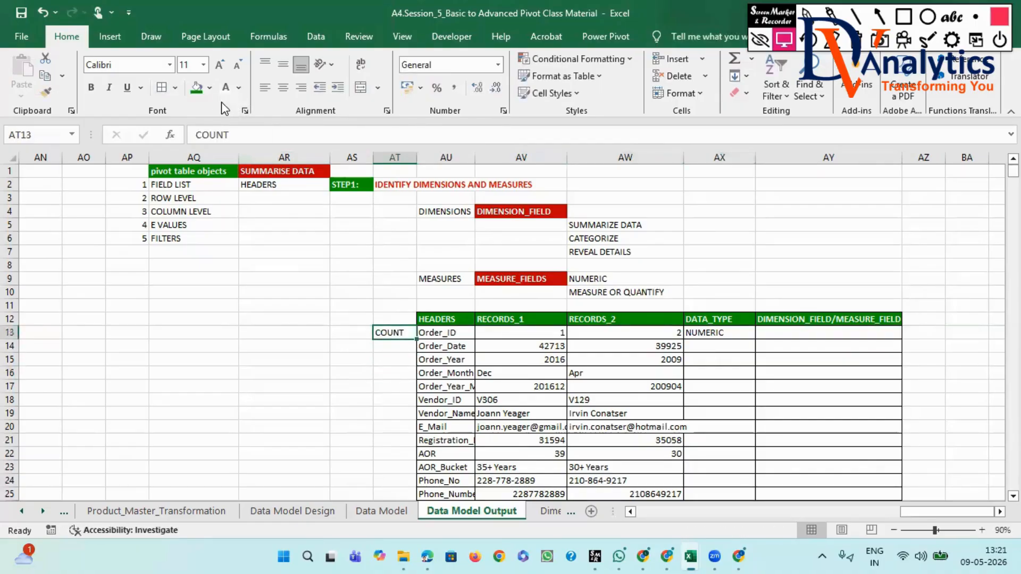
{"action": "left_click", "coordinate": [210, 88]}
{"action": "left_click", "coordinate": [261, 307]}
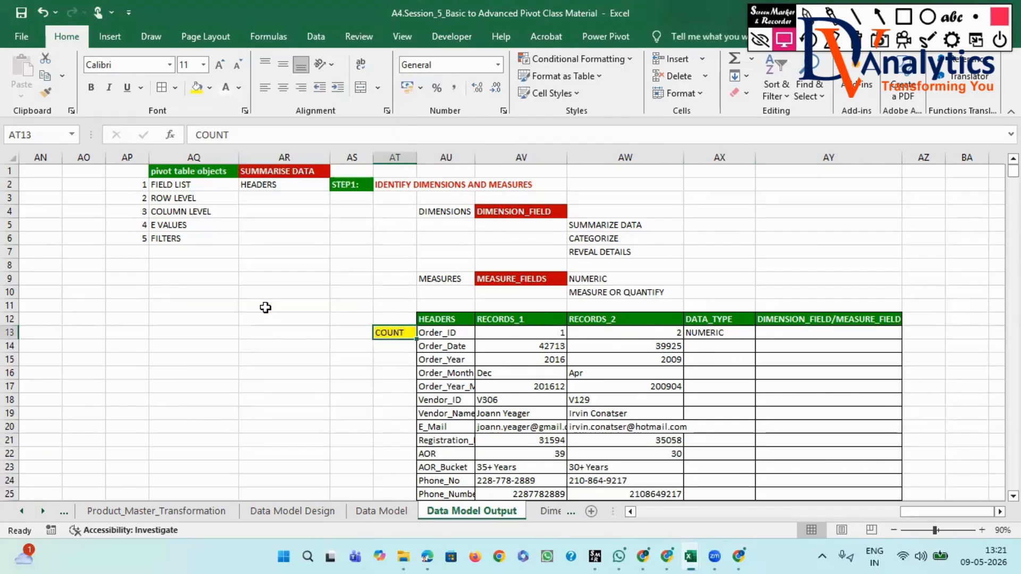
{"action": "left_click", "coordinate": [92, 89]}
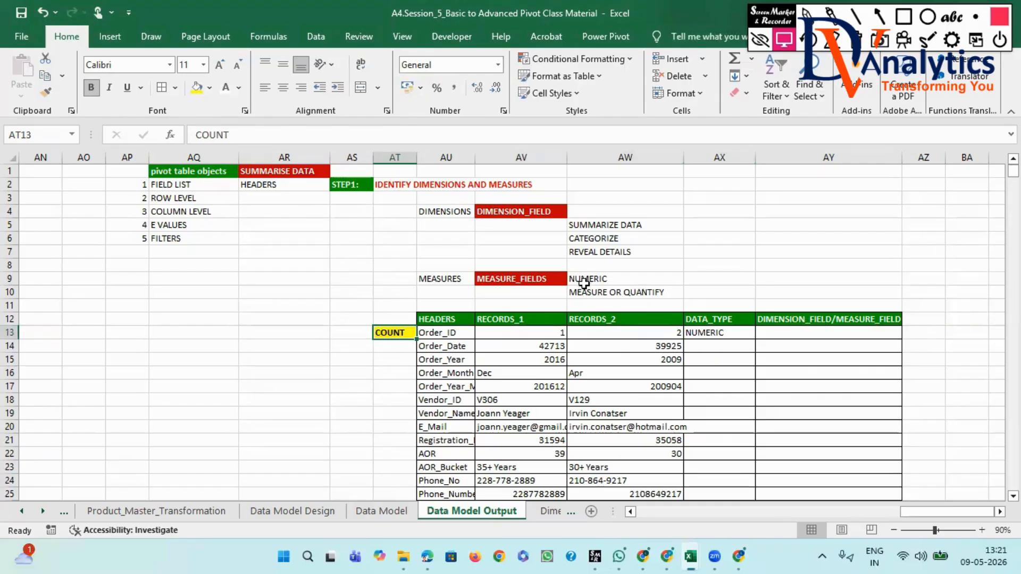
{"action": "left_click", "coordinate": [829, 320]}
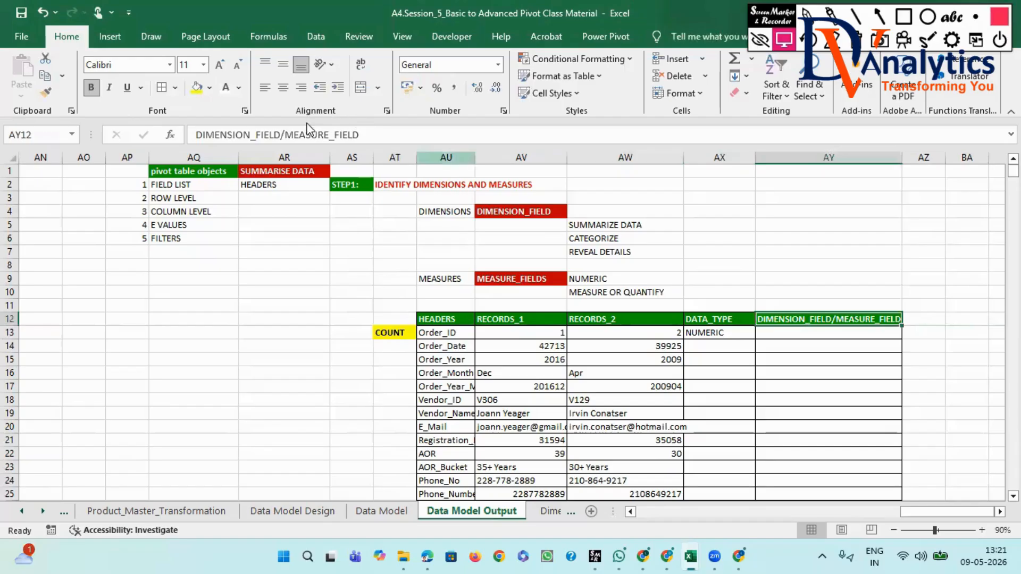
- Copy "MEASURE_FIELD" from the heading text in AY12 into cell AY13 for Order_ID
{"action": "left_click_drag", "start_coordinate": [360, 135], "coordinate": [289, 138]}
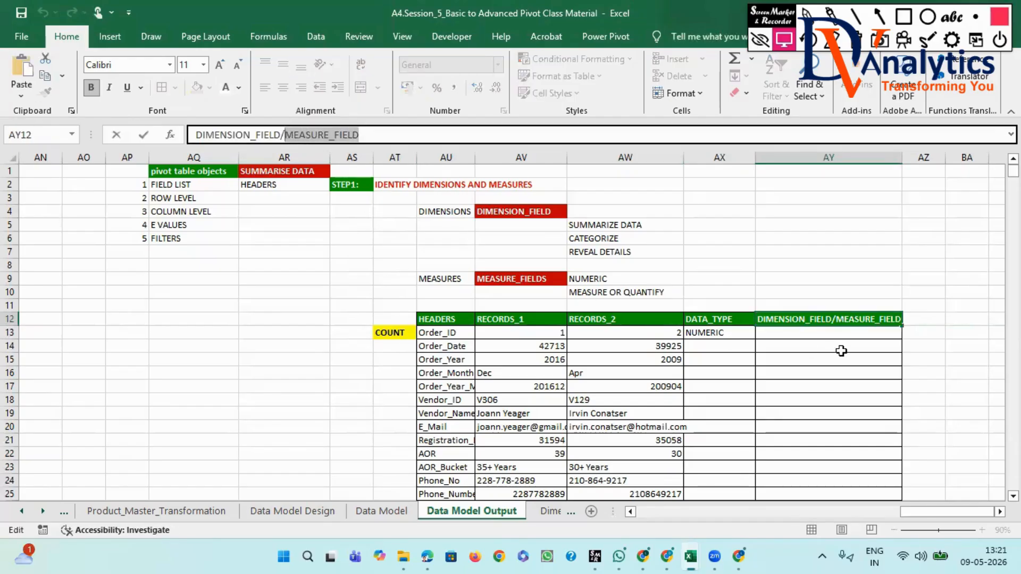
{"action": "left_click", "coordinate": [832, 333]}
{"action": "key", "text": "ctrl+v"}
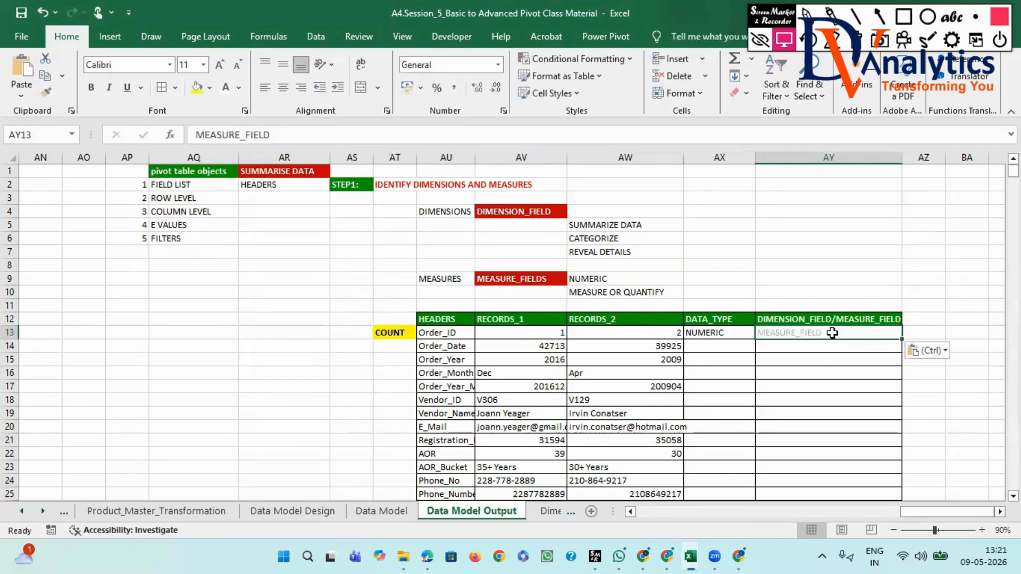
- Format the Order_Date records AV14:AW14 as dates of type *14-03-2012 and copy that format to the Registration_Date records AV21:AW21
{"action": "left_click_drag", "start_coordinate": [545, 344], "coordinate": [605, 349]}
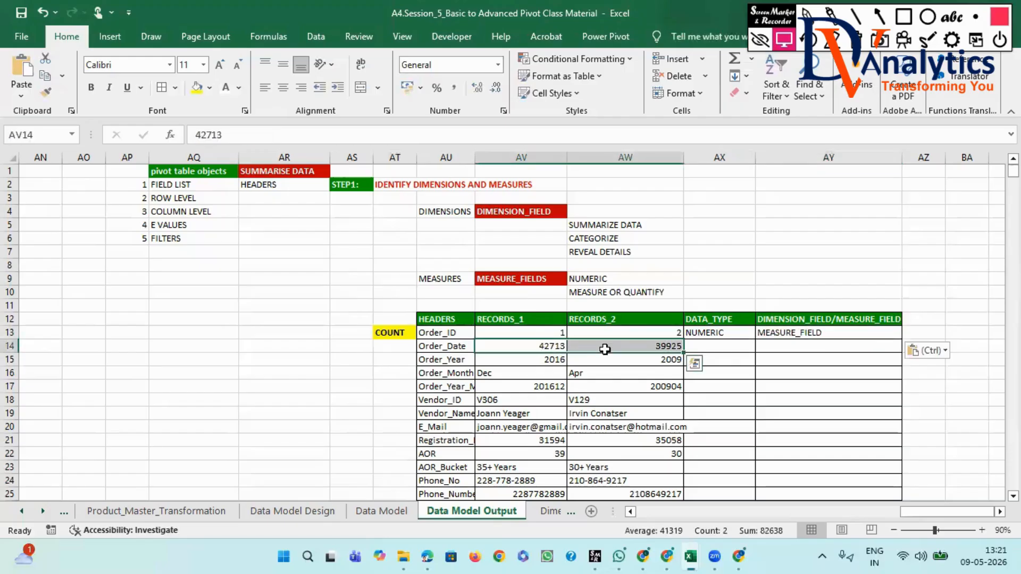
{"action": "key", "text": "ctrl+1"}
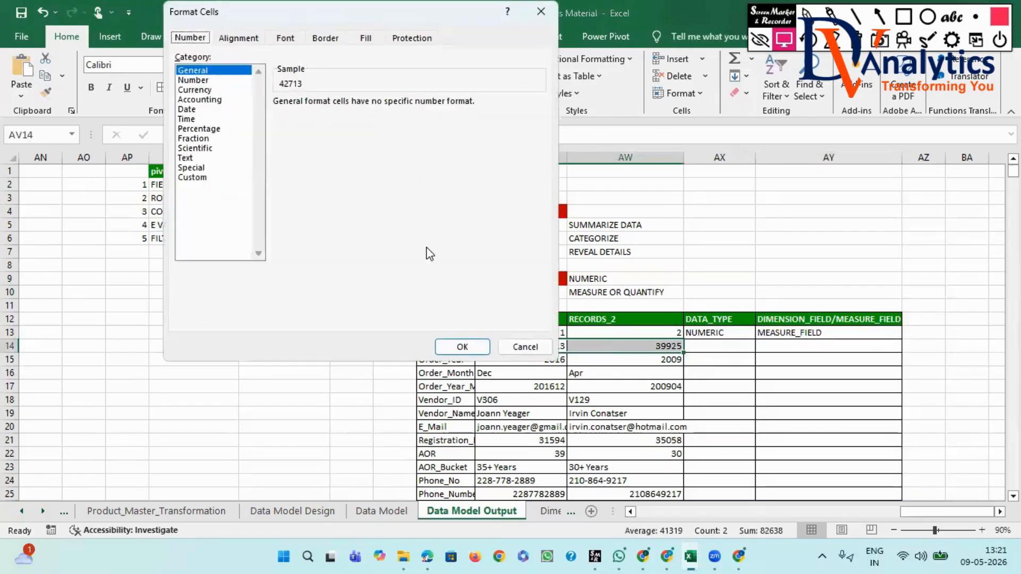
{"action": "left_click", "coordinate": [188, 109]}
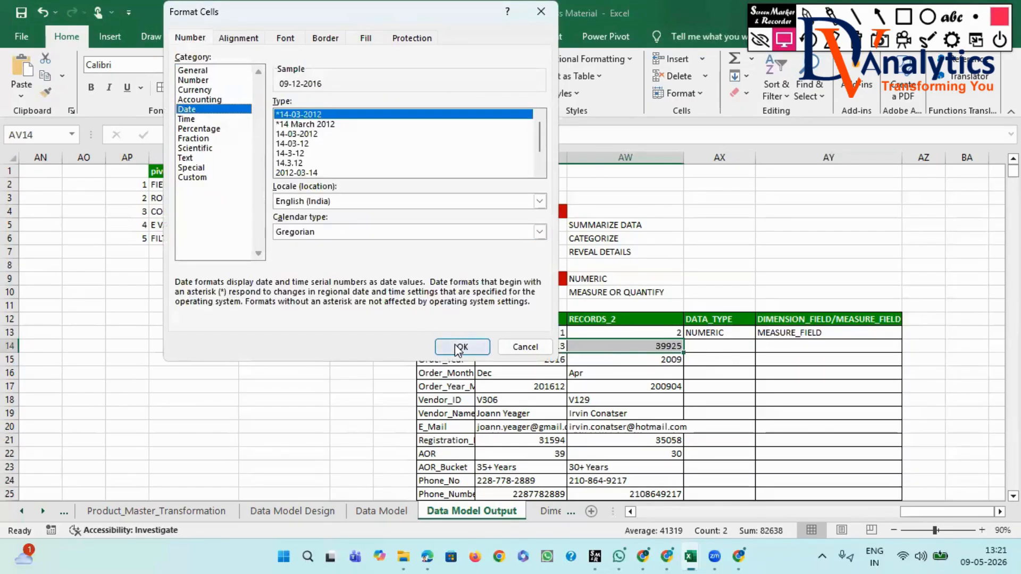
{"action": "left_click", "coordinate": [455, 344]}
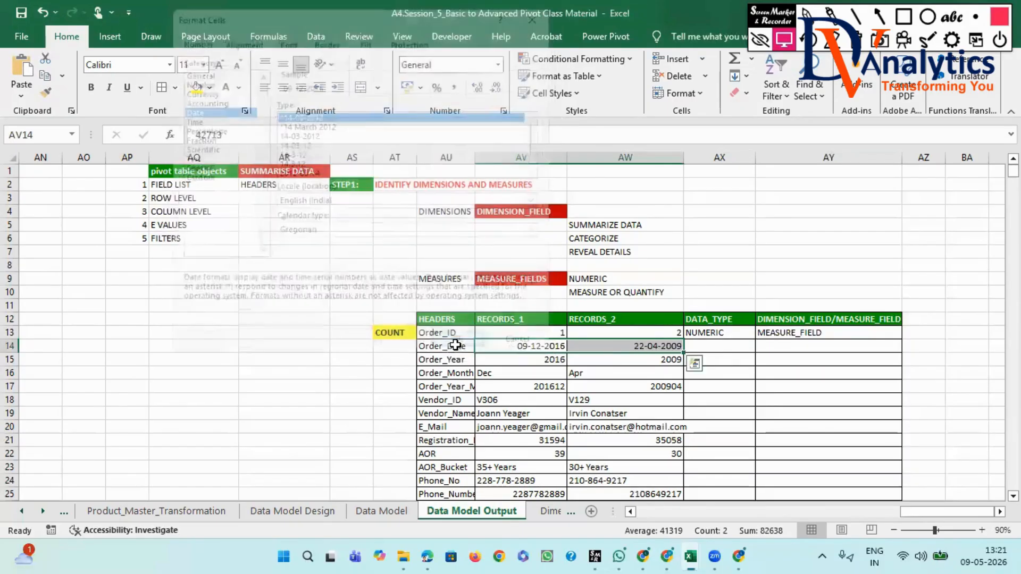
{"action": "left_click", "coordinate": [46, 91]}
{"action": "left_click_drag", "start_coordinate": [510, 440], "coordinate": [596, 436]}
- Widen the RECORDS_2 column AW and fill "NUMERIC" from AX13 down into the Order_Date cell AX14
{"action": "left_click", "coordinate": [714, 346]}
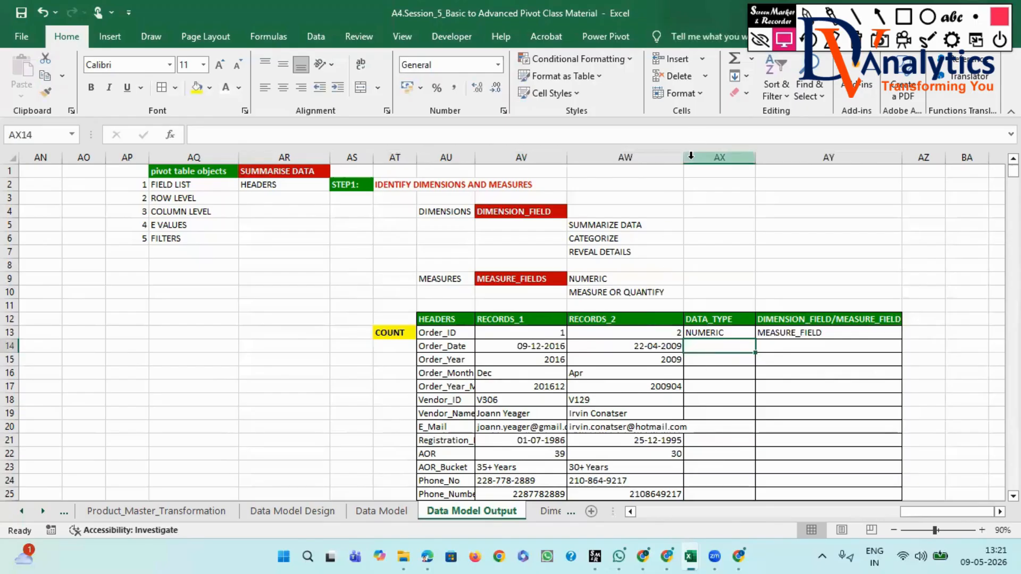
{"action": "left_click_drag", "start_coordinate": [684, 158], "coordinate": [710, 158]}
{"action": "left_click", "coordinate": [738, 333]}
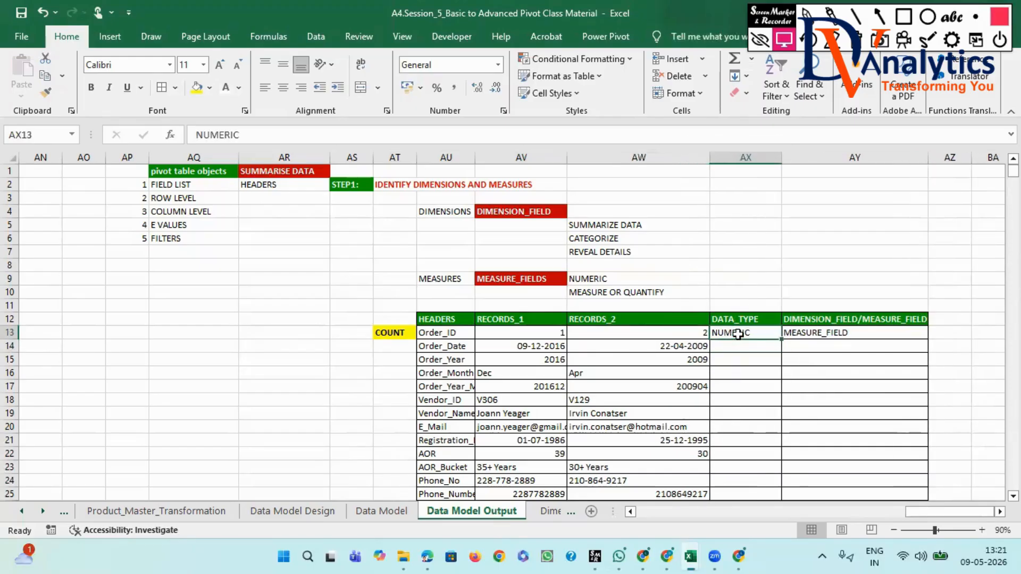
{"action": "left_click_drag", "start_coordinate": [781, 339], "coordinate": [740, 351]}
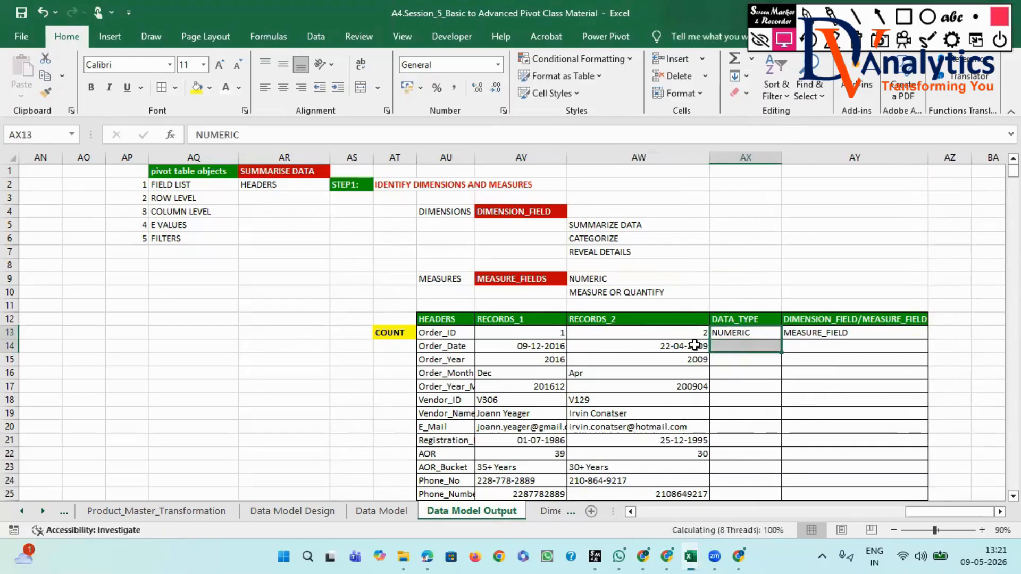
- Change the Order_Date data type in AX14 to "NUMERIC-DATETIME" and widen column AX to fit it
{"action": "left_click", "coordinate": [734, 348]}
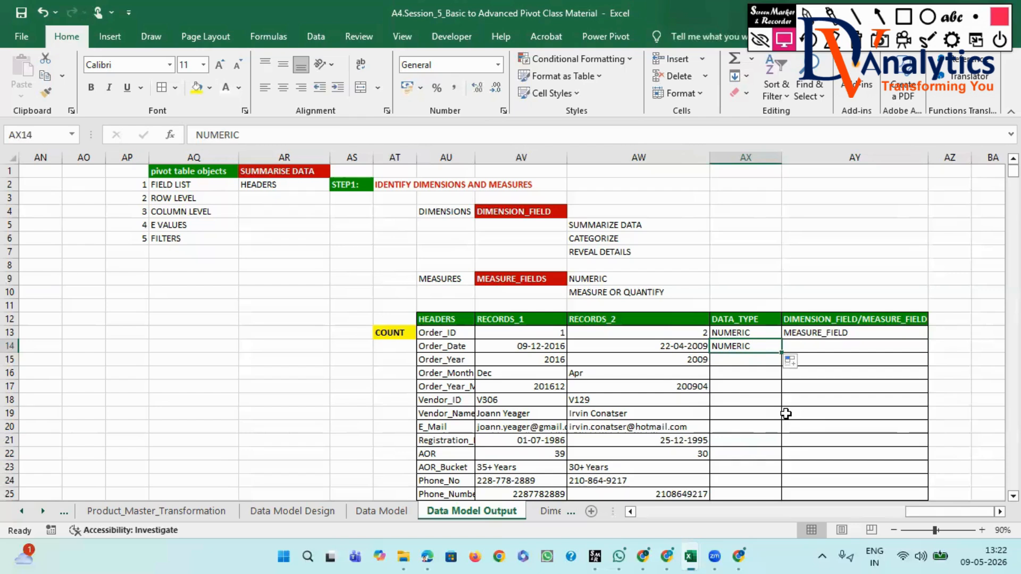
{"action": "left_click", "coordinate": [288, 140]}
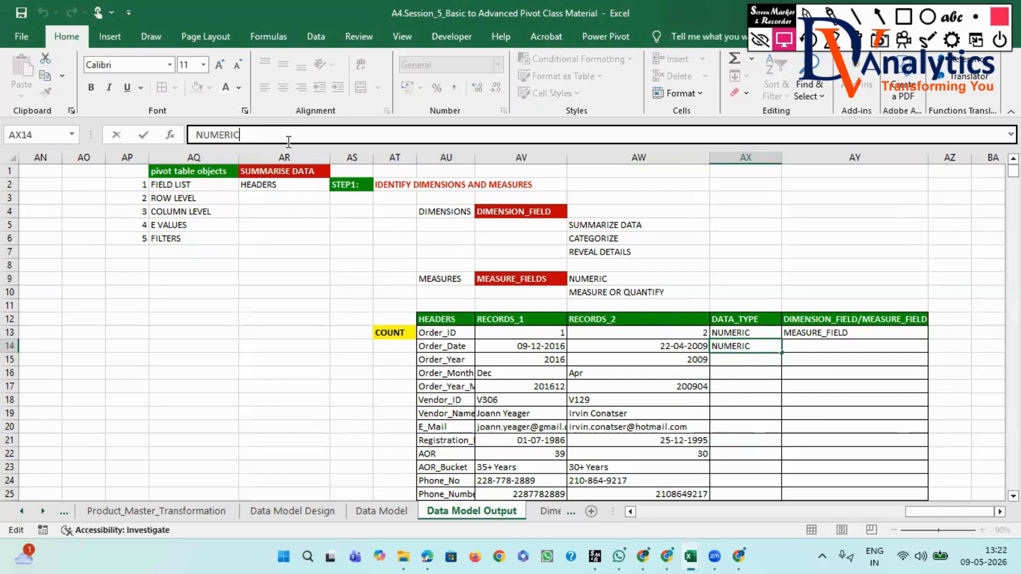
{"action": "type", "text": "-DATETIME"}
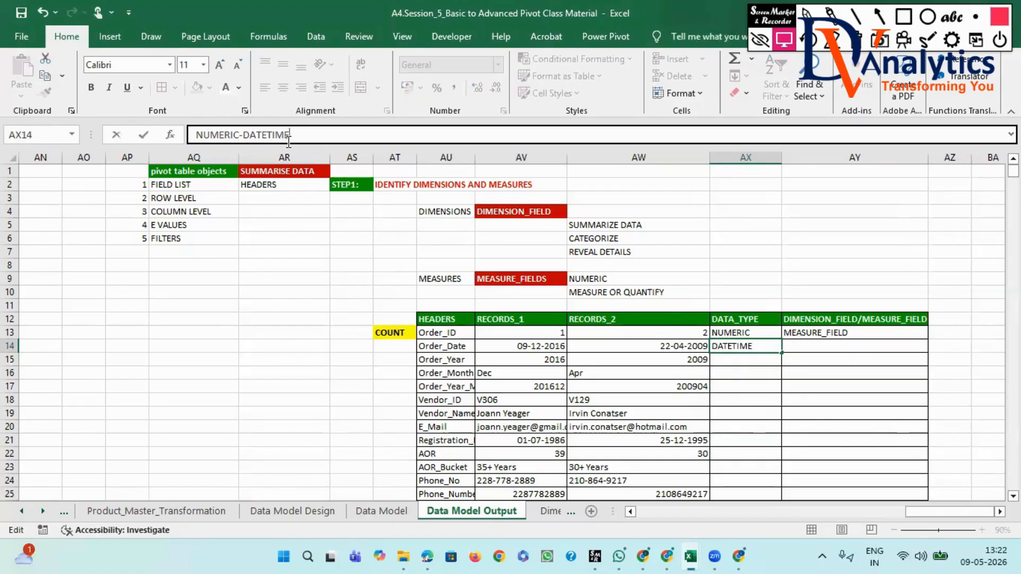
{"action": "left_click", "coordinate": [741, 385]}
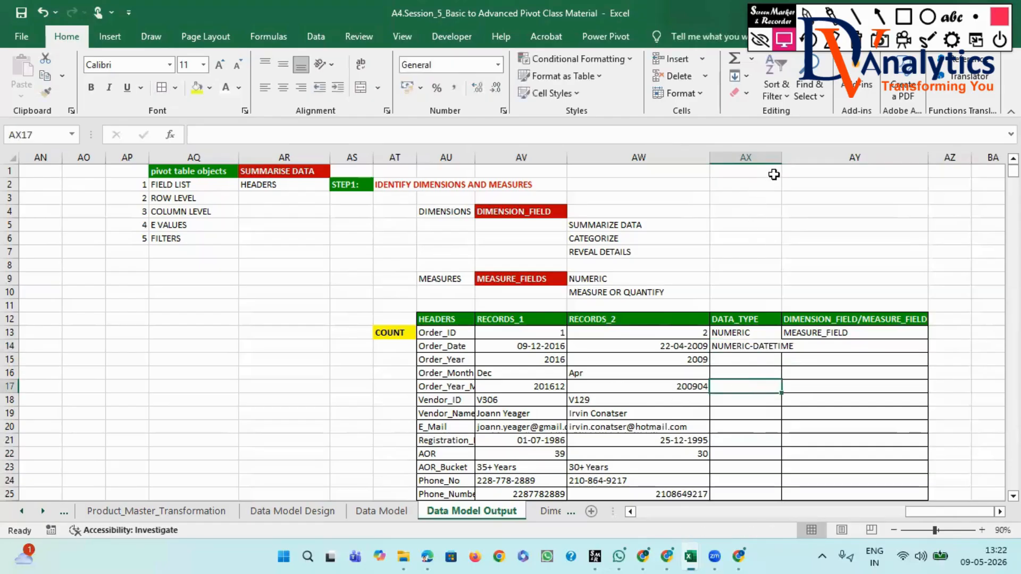
{"action": "left_click_drag", "start_coordinate": [781, 157], "coordinate": [800, 155]}
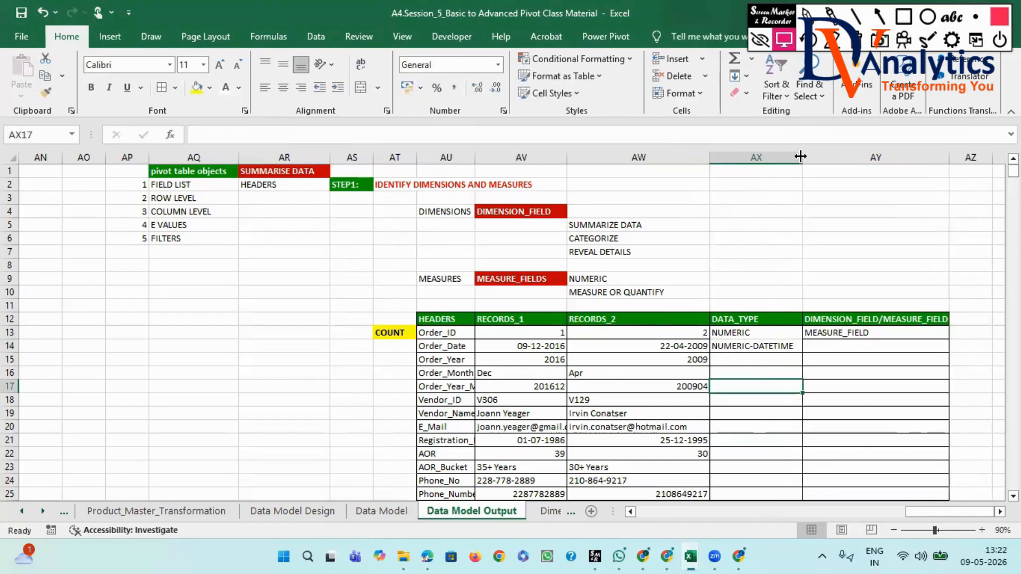
- Enter "TIME DIMENSION" in cell AY14 as the field classification of Order_Date
{"action": "left_click", "coordinate": [833, 346]}
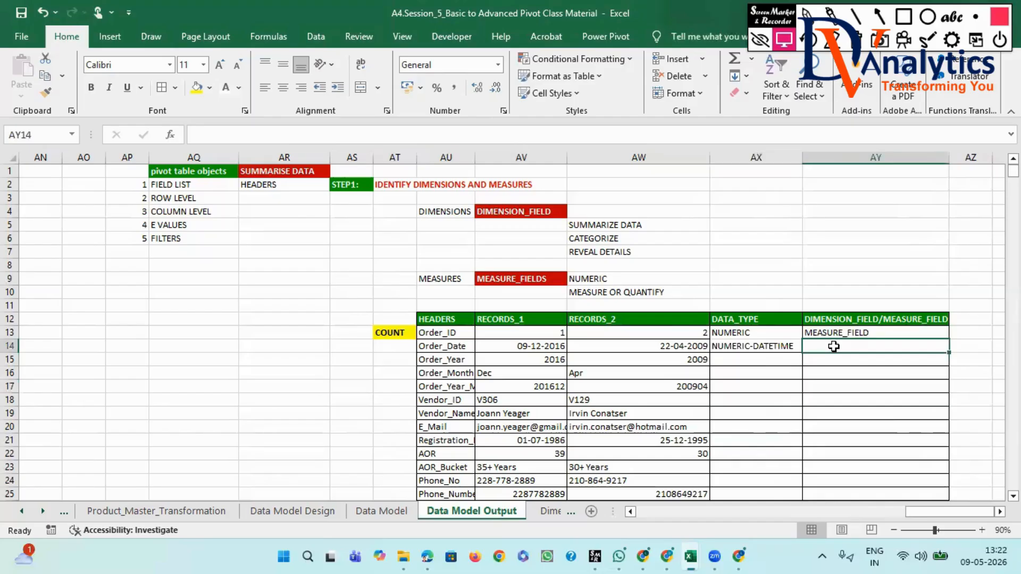
{"action": "type", "text": "TI"}
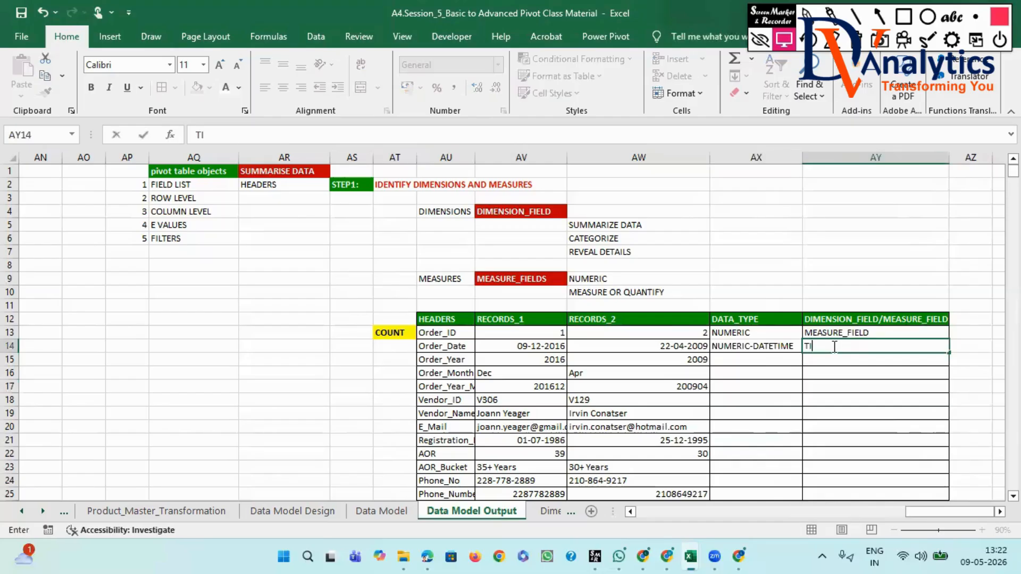
{"action": "type", "text": "ME DIMENSION"}
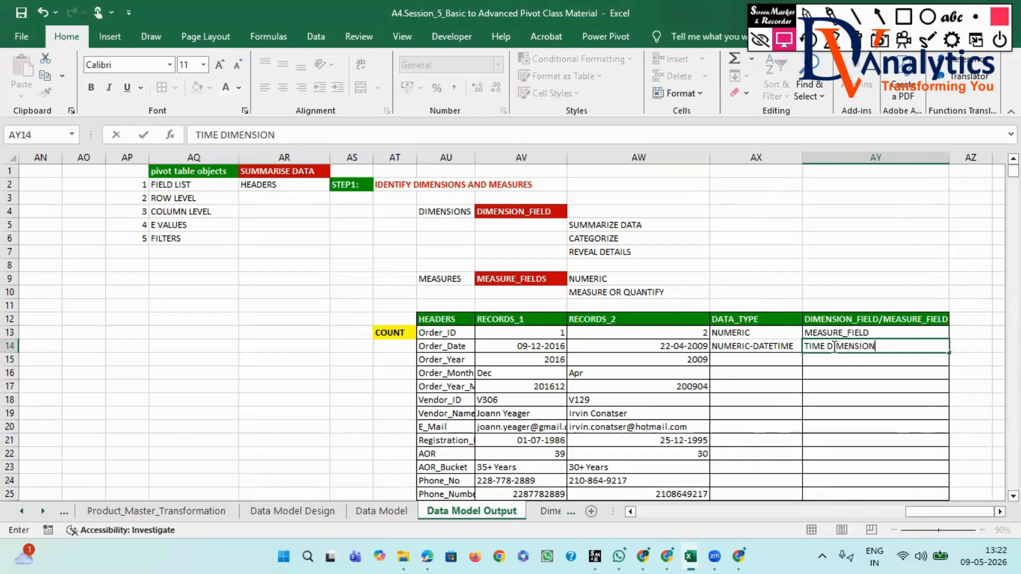
{"action": "key", "text": "Return"}
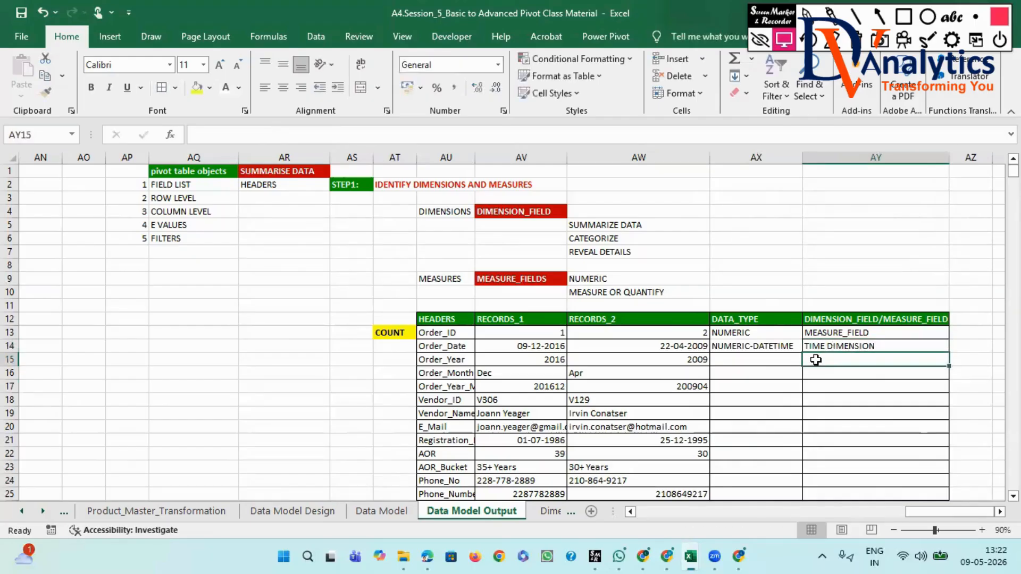
- Fill "NUMERIC-DATETIME" and "TIME DIMENSION" from row 14 down into AX15 and AY15 for Order_Year
{"action": "left_click", "coordinate": [757, 346]}
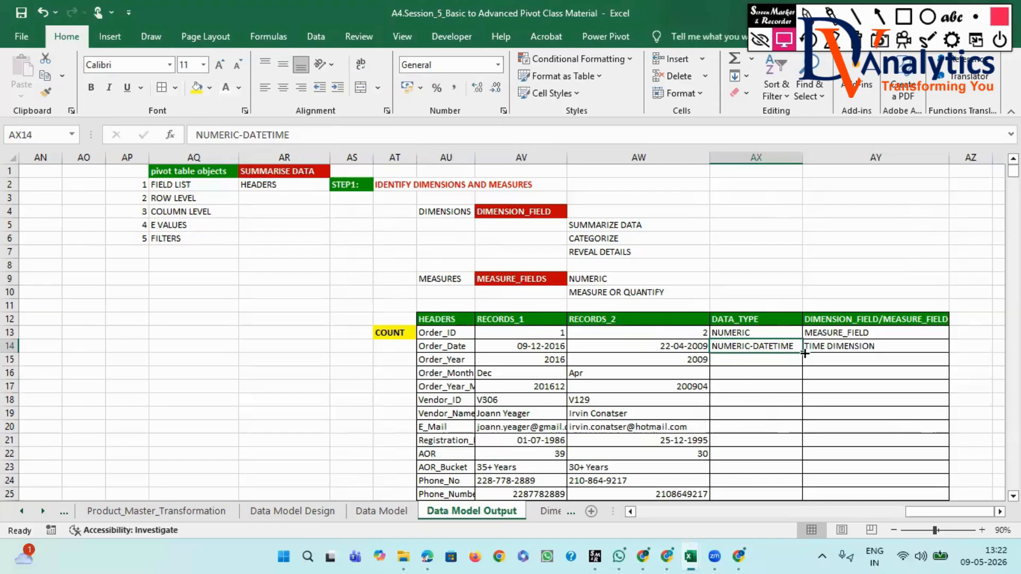
{"action": "left_click_drag", "start_coordinate": [802, 351], "coordinate": [797, 365]}
{"action": "left_click", "coordinate": [929, 348]}
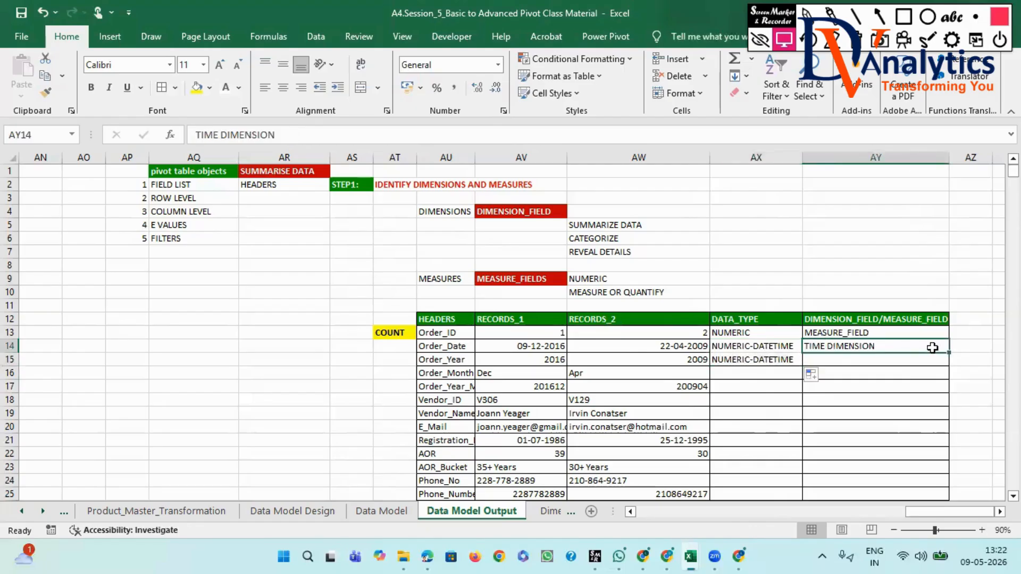
{"action": "left_click_drag", "start_coordinate": [948, 352], "coordinate": [950, 361]}
{"action": "left_click", "coordinate": [866, 376]}
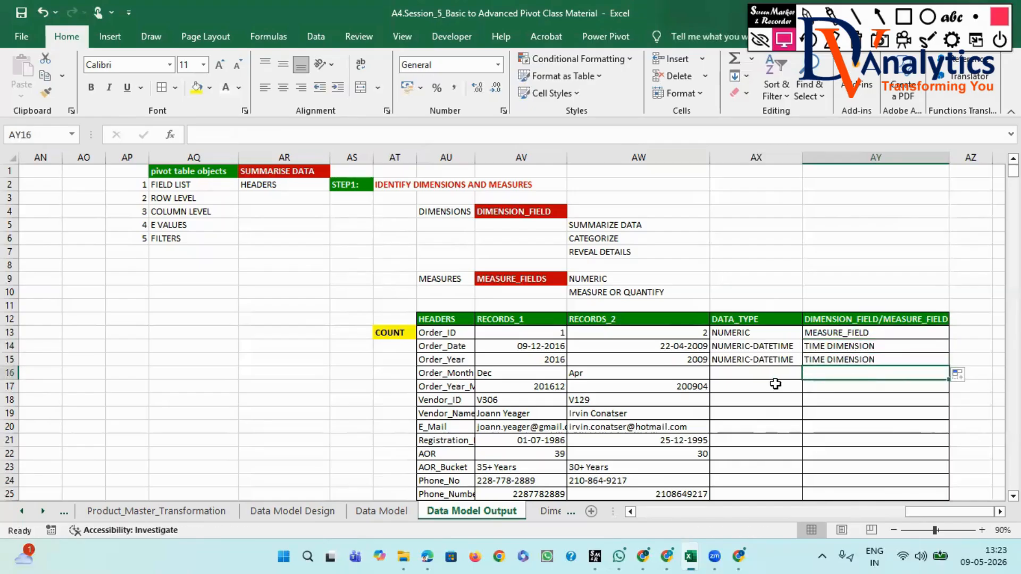
- Enter "CHARACTERS" in the DATA_TYPE cell AX16 for Order_Month
{"action": "scroll", "coordinate": [776, 383], "scroll_direction": "down", "scroll_amount": 1}
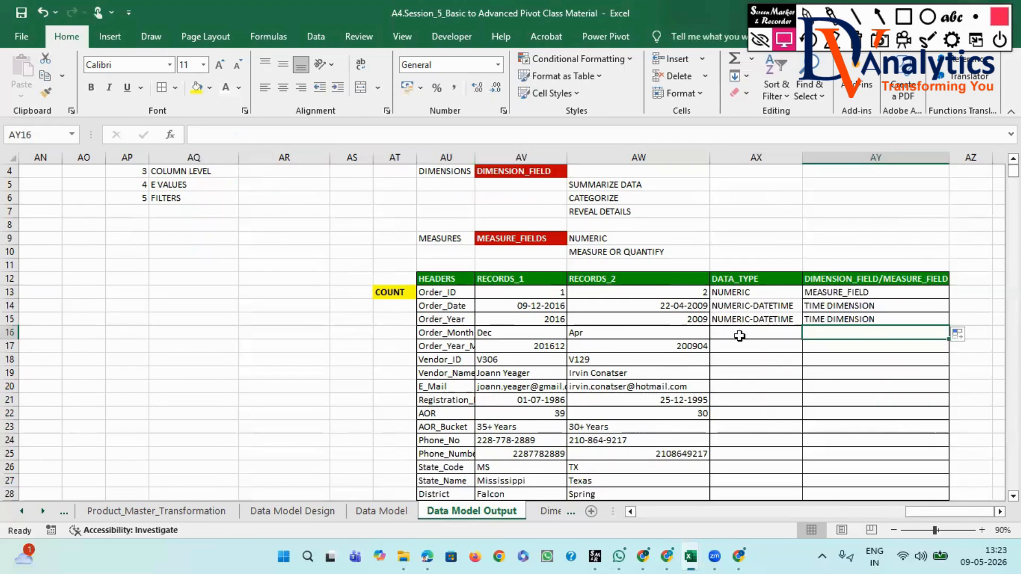
{"action": "left_click", "coordinate": [738, 332]}
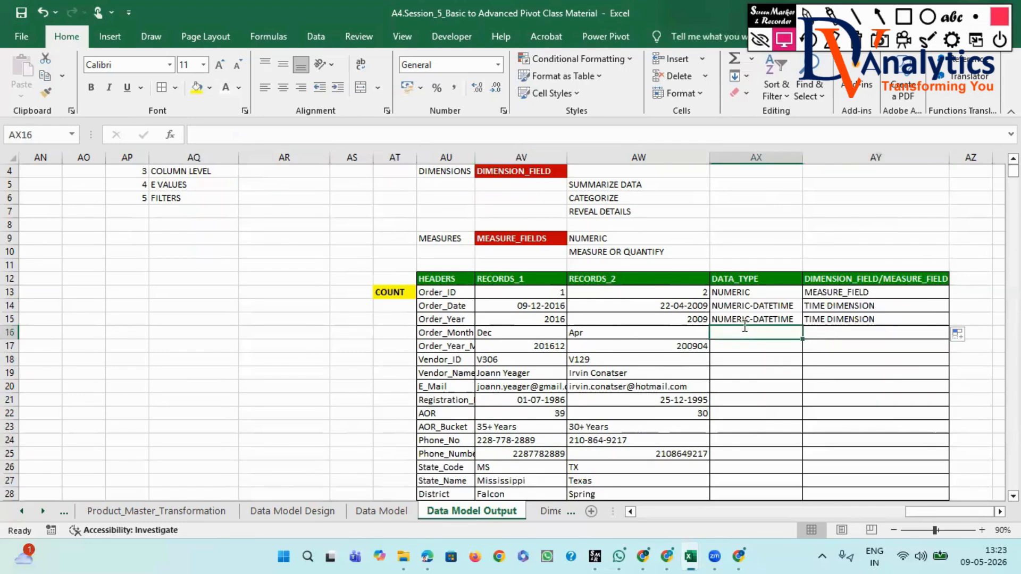
{"action": "type", "text": "CHAR+ACTER"}
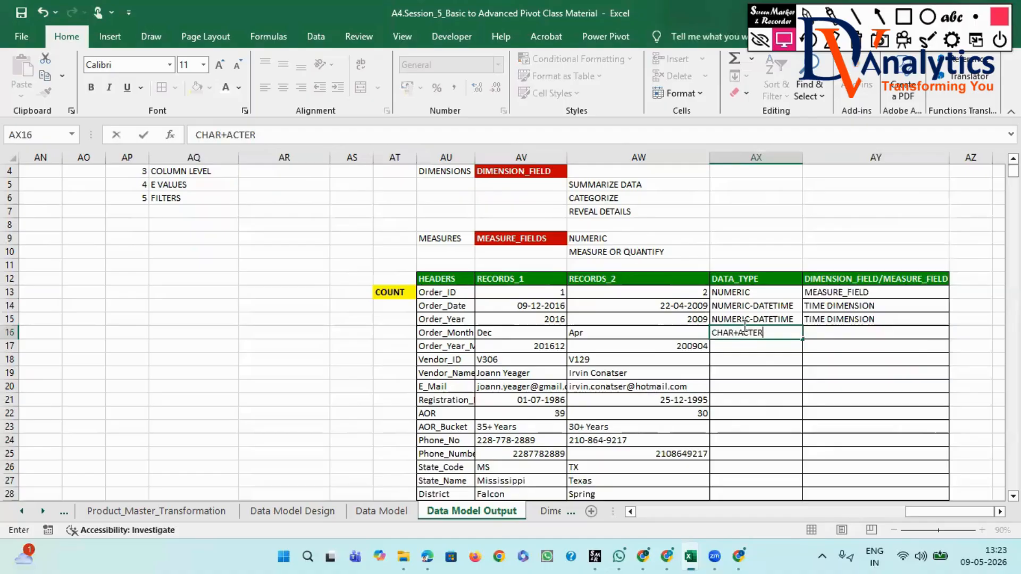
{"action": "key", "text": "BackSpace"}
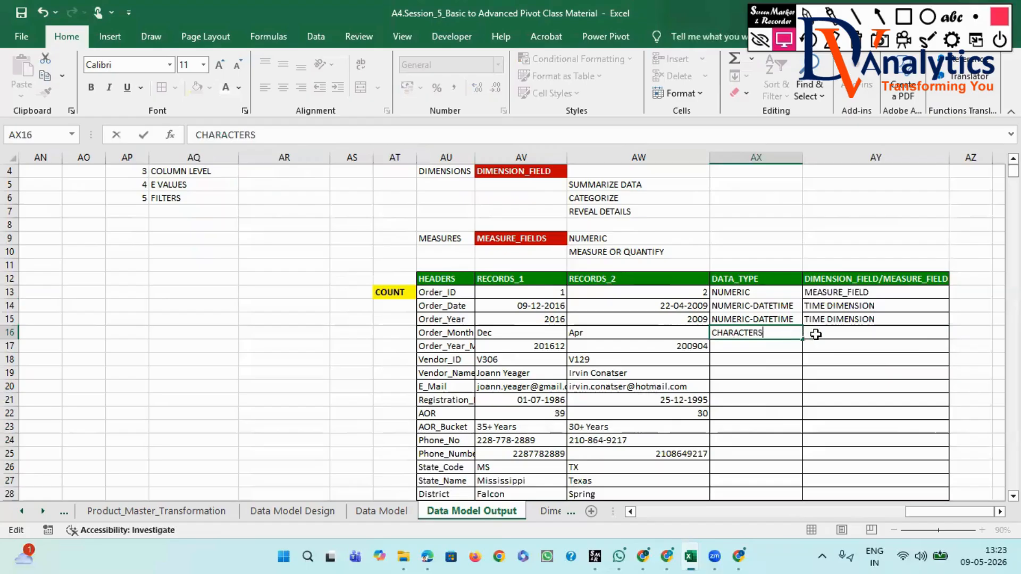
- Copy "DIMENSION_FIELD" from the heading text in AY12 into cell AY16 for Order_Month
{"action": "left_click", "coordinate": [822, 280]}
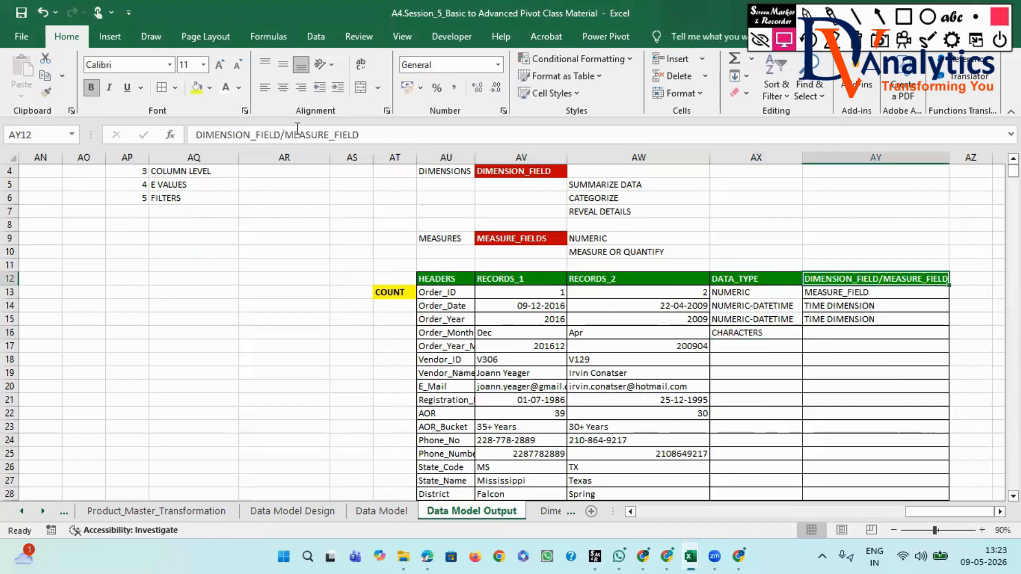
{"action": "left_click_drag", "start_coordinate": [282, 135], "coordinate": [191, 140]}
{"action": "key", "text": "ctrl+c"}
{"action": "left_click", "coordinate": [838, 331]}
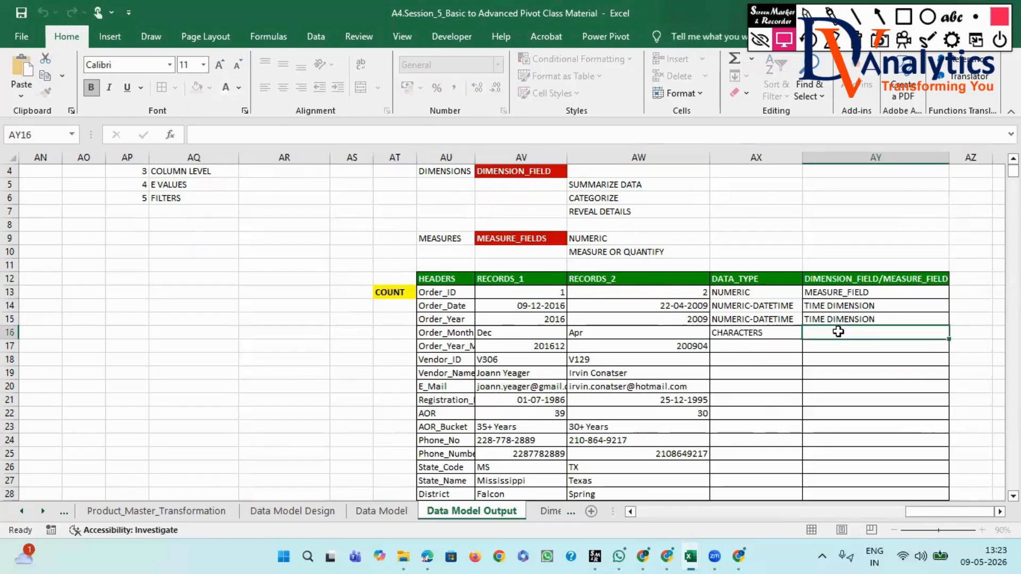
{"action": "key", "text": "ctrl+v"}
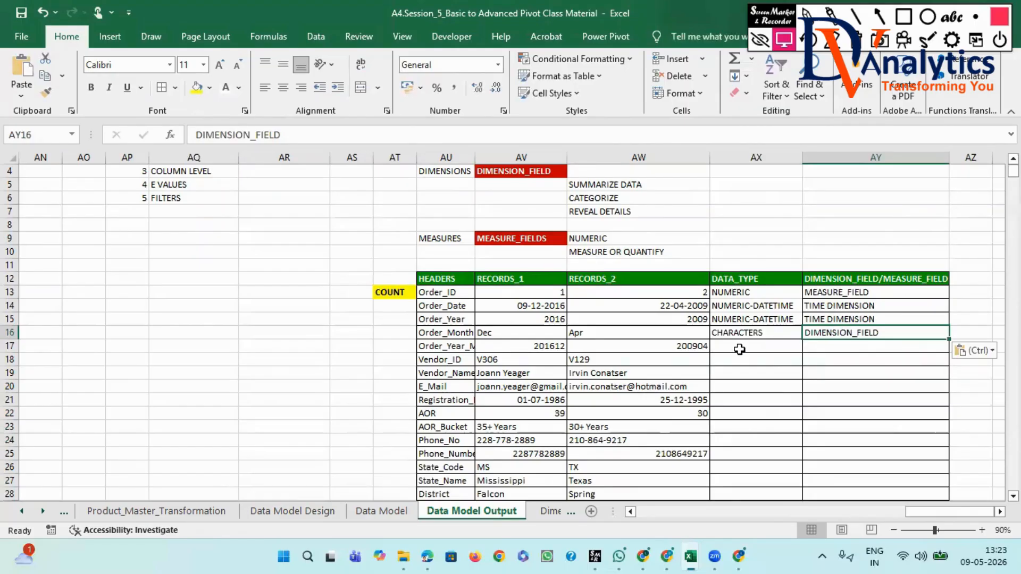
- Widen the HEADERS column AU and copy "NUMERIC-DATETIME" from AX14 into AX17 for Order_Year_Month
{"action": "scroll", "coordinate": [739, 349], "scroll_direction": "down", "scroll_amount": 1}
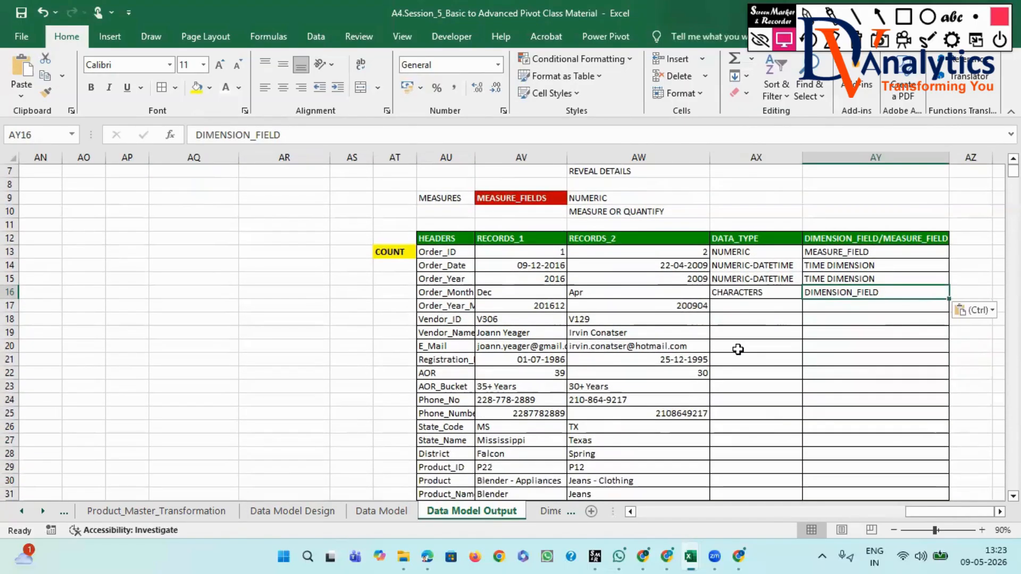
{"action": "left_click_drag", "start_coordinate": [475, 160], "coordinate": [499, 160]}
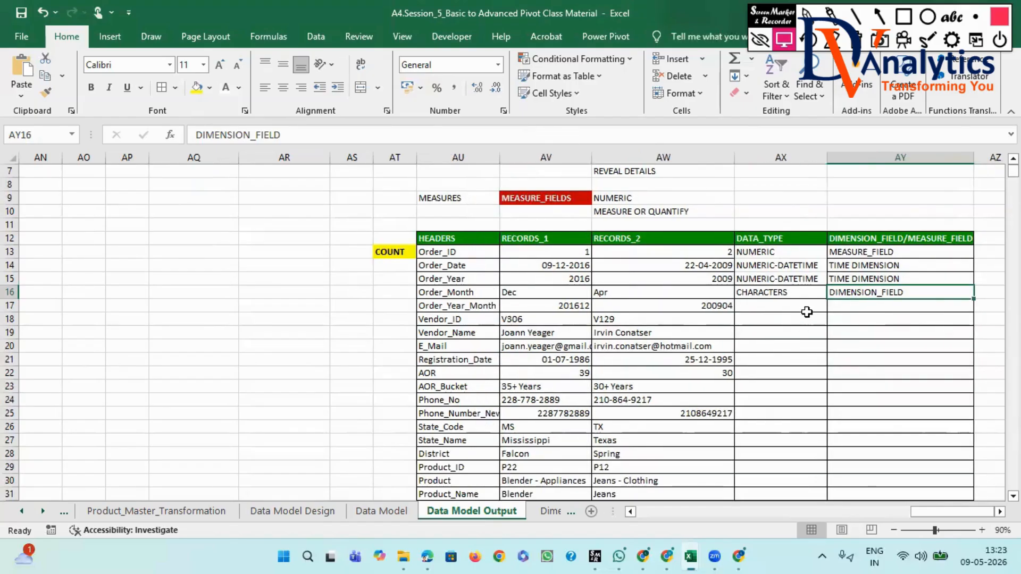
{"action": "left_click", "coordinate": [774, 266]}
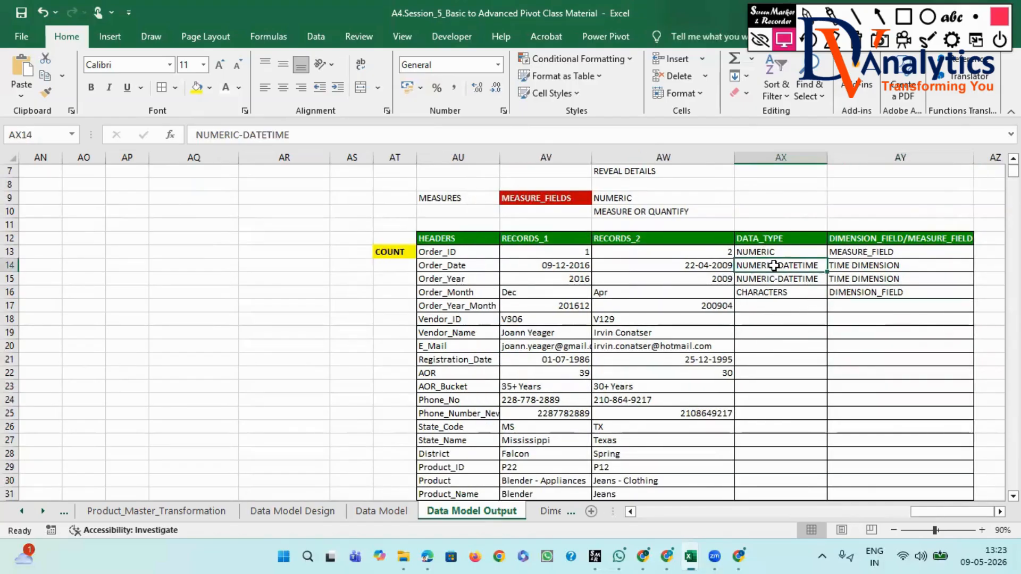
{"action": "key", "text": "ctrl+c"}
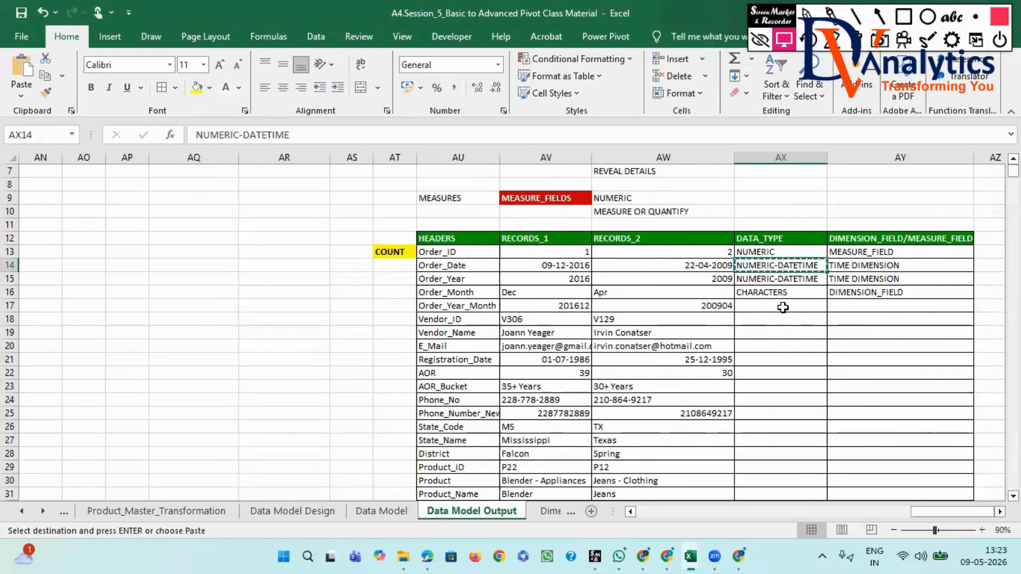
{"action": "left_click", "coordinate": [781, 306]}
{"action": "key", "text": "ctrl+v"}
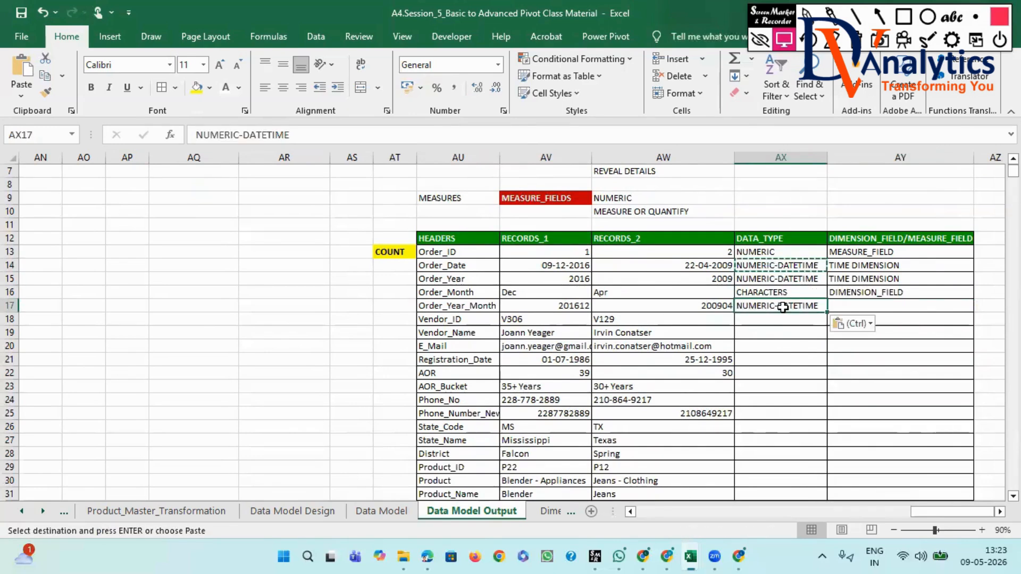
- Copy "TIME DIMENSION" from AY15 into AY17 for Order_Year_Month
{"action": "left_click", "coordinate": [855, 278]}
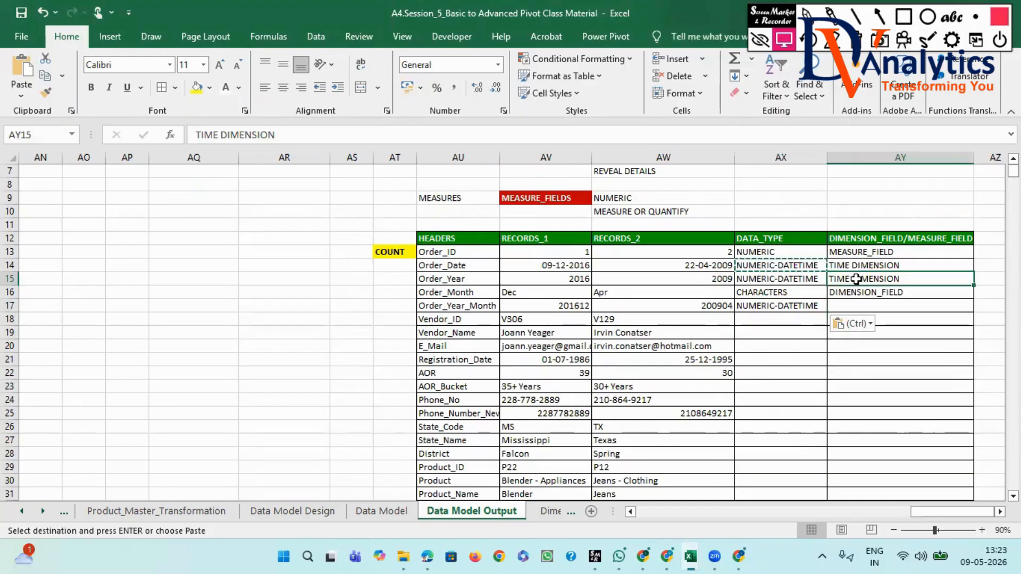
{"action": "key", "text": "ctrl+c"}
{"action": "left_click", "coordinate": [859, 309]}
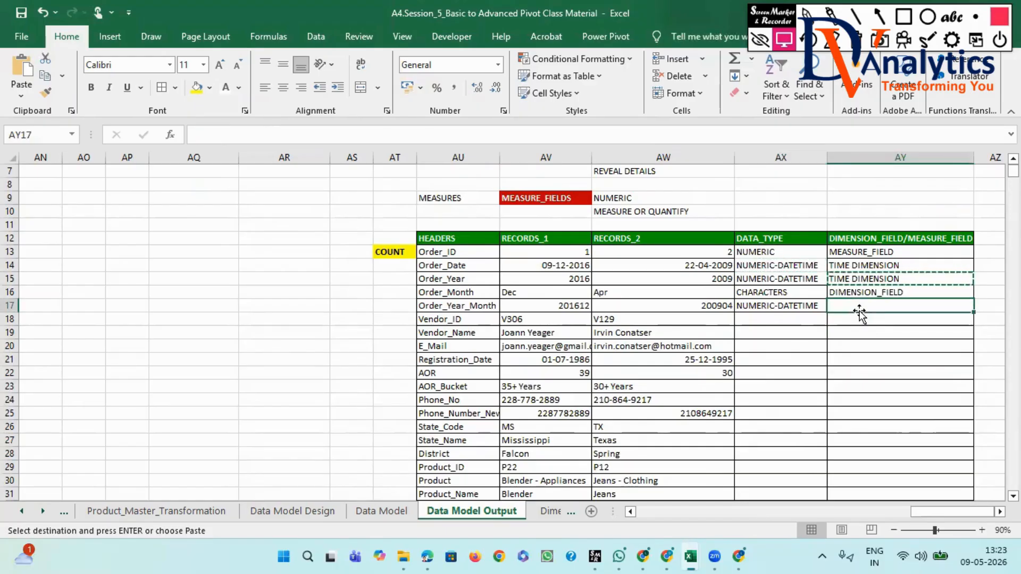
{"action": "key", "text": "ctrl+v"}
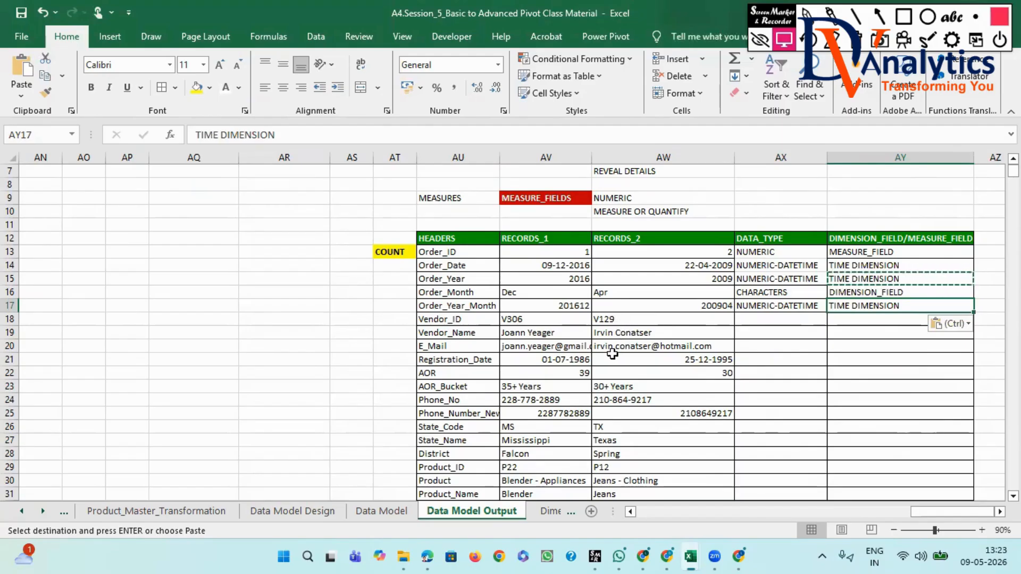
- Widen the RECORDS_1 column AV, copy "CHARACTERS" from AX16 into AX18 and fill it down to AX20 for Vendor_ID through E_Mail
{"action": "left_click_drag", "start_coordinate": [592, 157], "coordinate": [608, 152]}
{"action": "left_click_drag", "start_coordinate": [651, 318], "coordinate": [684, 343]}
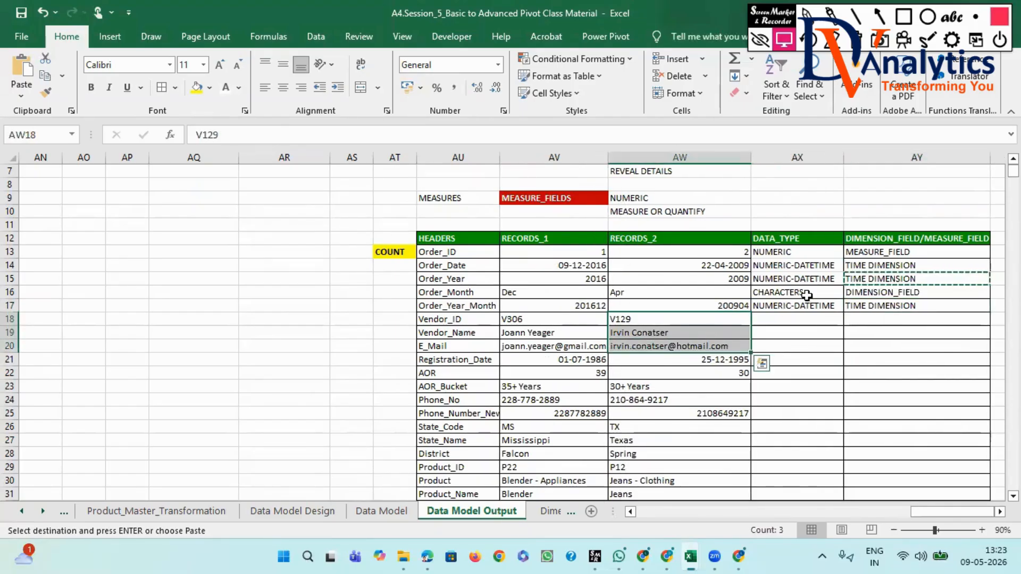
{"action": "left_click", "coordinate": [806, 293]}
{"action": "key", "text": "ctrl+c"}
{"action": "left_click", "coordinate": [797, 317]}
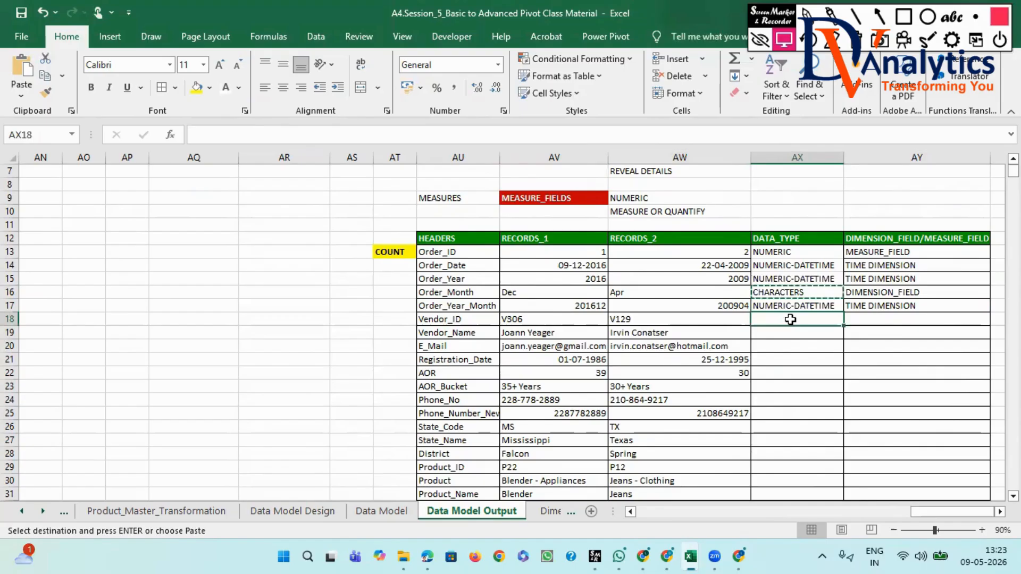
{"action": "key", "text": "ctrl+v"}
{"action": "key", "text": "Return"}
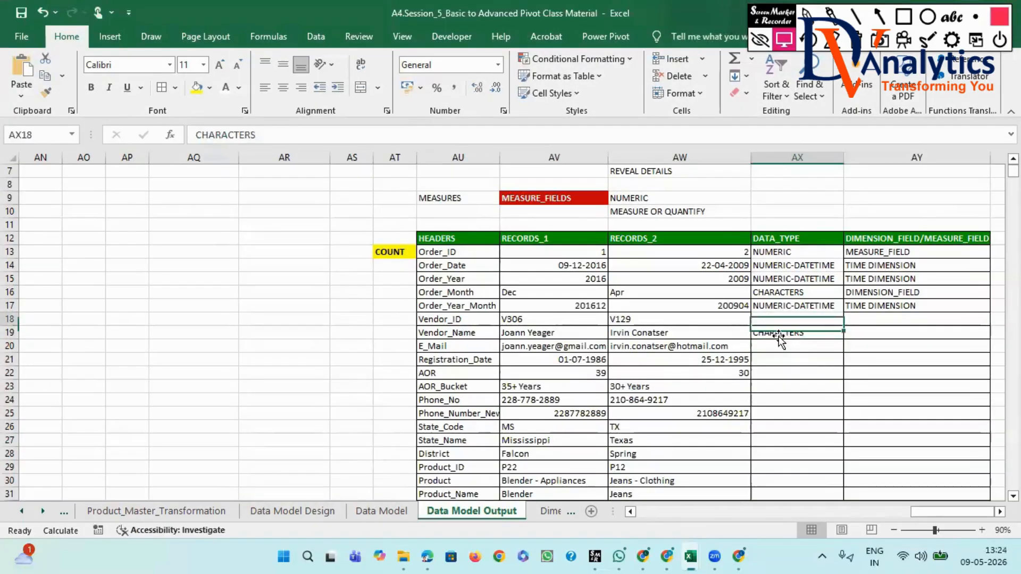
{"action": "key", "text": "Return"}
{"action": "left_click", "coordinate": [778, 328]}
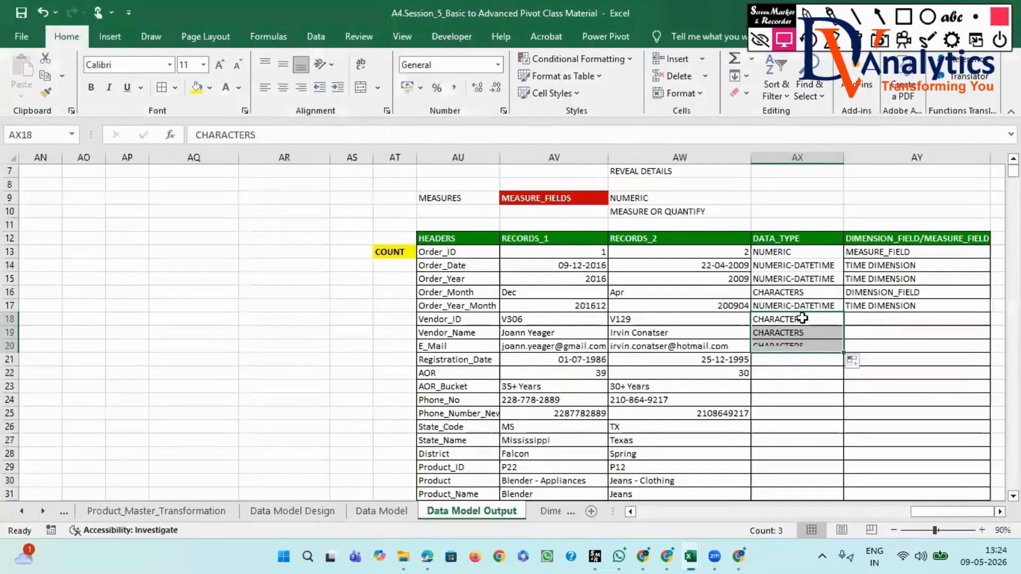
- Copy "DIMENSION_FIELD" from AY16 into AY18 and fill it down to AY20 for Vendor_ID through E_Mail
{"action": "left_click", "coordinate": [880, 320]}
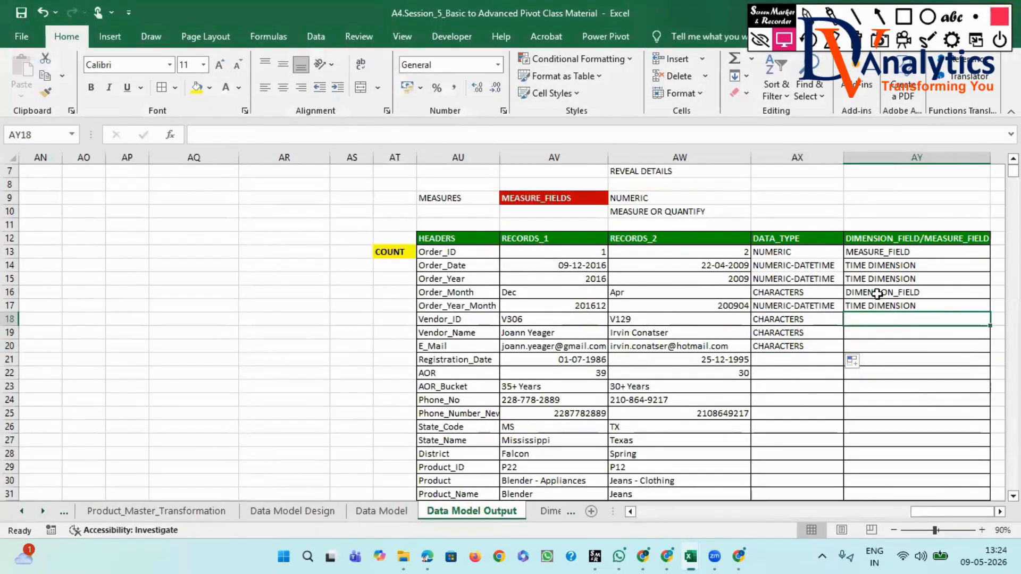
{"action": "left_click", "coordinate": [877, 294]}
{"action": "key", "text": "ctrl+c"}
{"action": "left_click", "coordinate": [957, 320]}
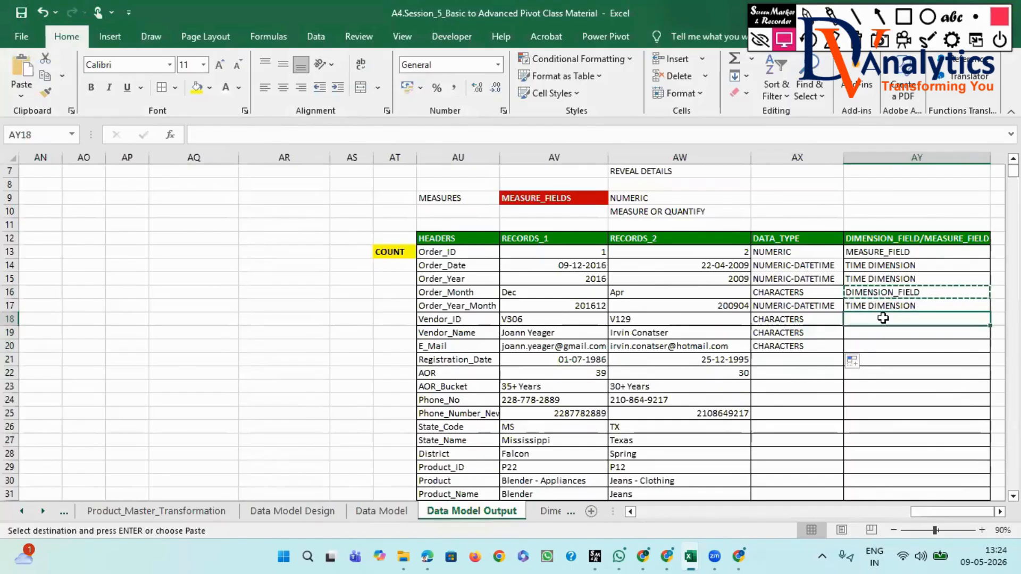
{"action": "key", "text": "ctrl+v"}
{"action": "double_click", "coordinate": [991, 326]}
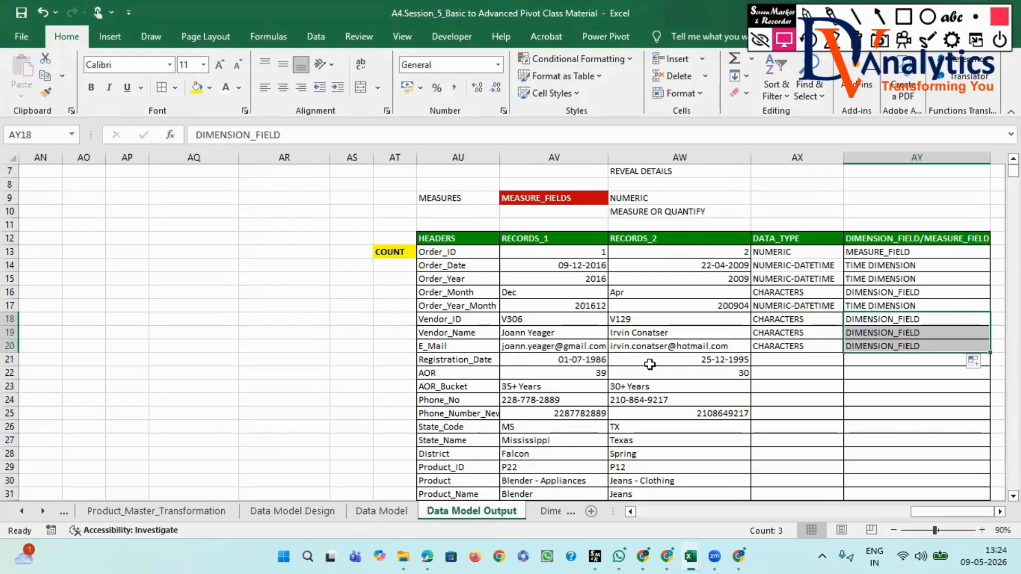
- Copy "NUMERIC-DATETIME" from AX17 into the DATA_TYPE cell AX21 for Registration_Date
{"action": "left_click", "coordinate": [702, 361]}
{"action": "left_click", "coordinate": [830, 306]}
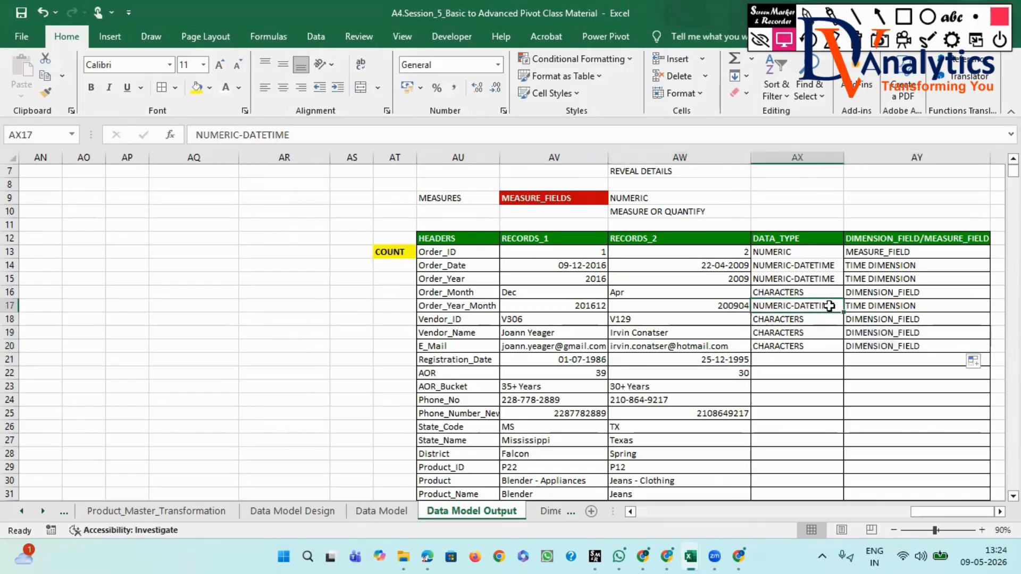
{"action": "key", "text": "ctrl+c"}
{"action": "left_click", "coordinate": [817, 360]}
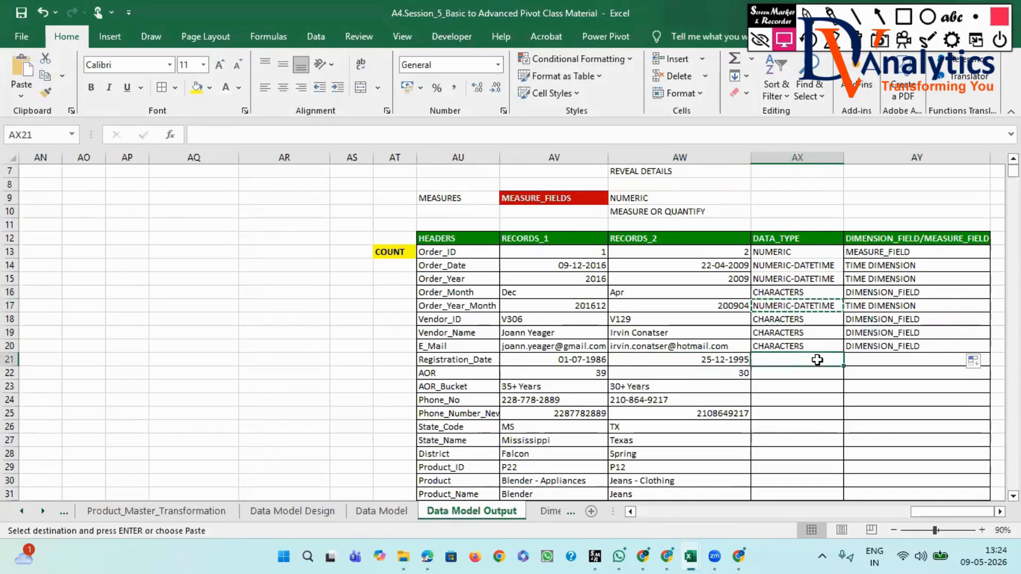
{"action": "key", "text": "ctrl+v"}
{"action": "key", "text": "Escape"}
- Copy "TIME DIMENSION" from AY17 into AY21 for Registration_Date
{"action": "key", "text": "Right"}
{"action": "key", "text": "Up"}
{"action": "key", "text": "Down"}
{"action": "key", "text": "Down"}
{"action": "key", "text": "Down"}
{"action": "key", "text": "Down"}
{"action": "key", "text": "Down"}
{"action": "key", "text": "Down"}
{"action": "key", "text": "Down"}
{"action": "key", "text": "Down"}
{"action": "key", "text": "Down"}
{"action": "key", "text": "Down"}
{"action": "key", "text": "Down"}
{"action": "key", "text": "Down"}
{"action": "key", "text": "Down"}
{"action": "key", "text": "Down"}
{"action": "key", "text": "Down"}
{"action": "key", "text": "Down"}
{"action": "key", "text": "Down"}
{"action": "key", "text": "Down"}
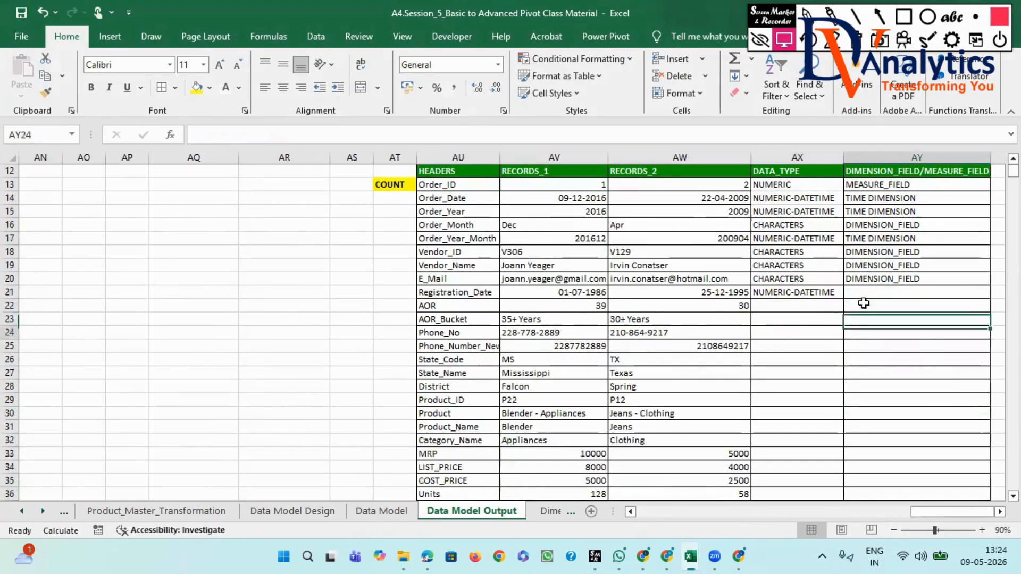
{"action": "key", "text": "Down"}
{"action": "key", "text": "Down"}
{"action": "key", "text": "Down"}
{"action": "key", "text": "Down"}
{"action": "key", "text": "Down"}
{"action": "key", "text": "Down"}
{"action": "key", "text": "Down"}
{"action": "key", "text": "Down"}
{"action": "key", "text": "Down"}
{"action": "key", "text": "Down"}
{"action": "key", "text": "Down"}
{"action": "key", "text": "Down"}
{"action": "key", "text": "Down"}
{"action": "key", "text": "Down"}
{"action": "key", "text": "Down"}
{"action": "key", "text": "Down"}
{"action": "key", "text": "Down"}
{"action": "key", "text": "Down"}
{"action": "key", "text": "Down"}
{"action": "key", "text": "Down"}
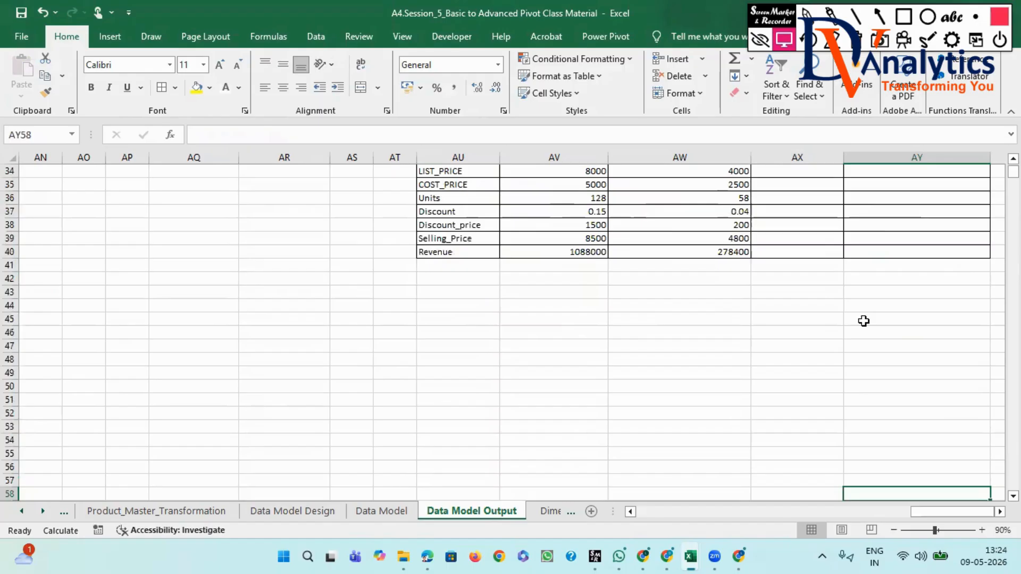
{"action": "scroll", "coordinate": [864, 320], "scroll_direction": "up", "scroll_amount": 6}
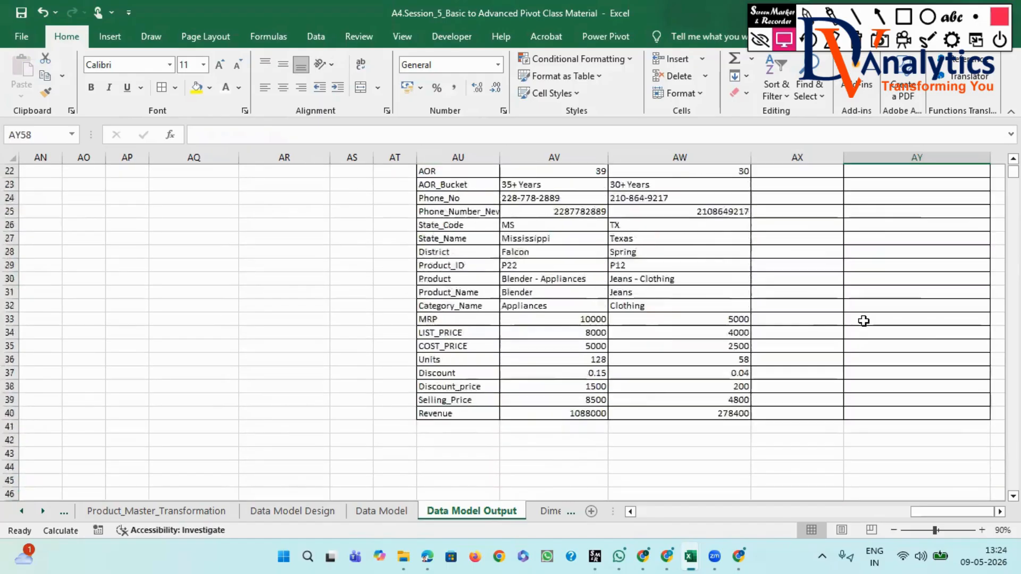
{"action": "left_click", "coordinate": [860, 189]}
{"action": "key", "text": "ctrl+c"}
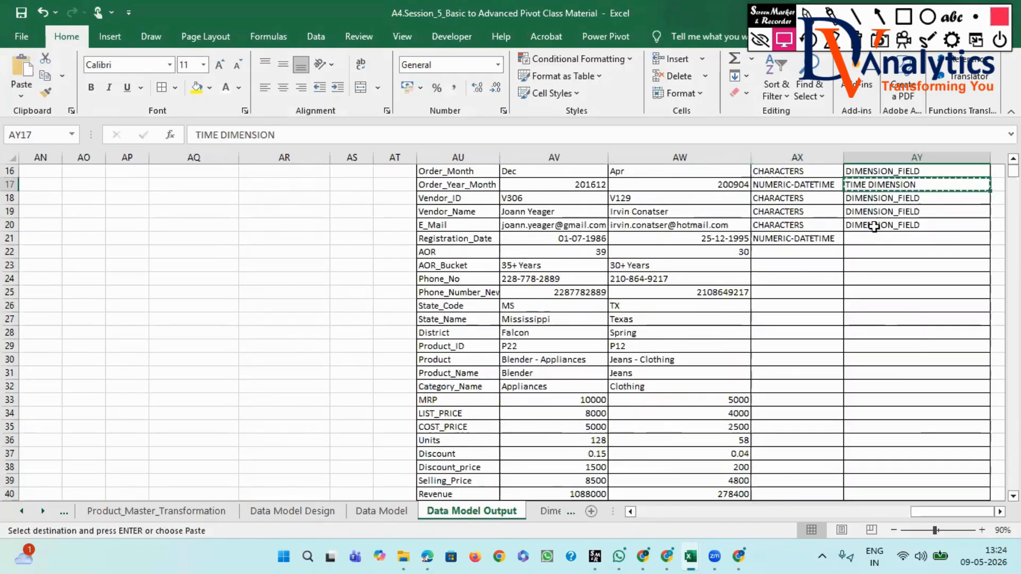
{"action": "left_click", "coordinate": [877, 242]}
{"action": "key", "text": "ctrl+c"}
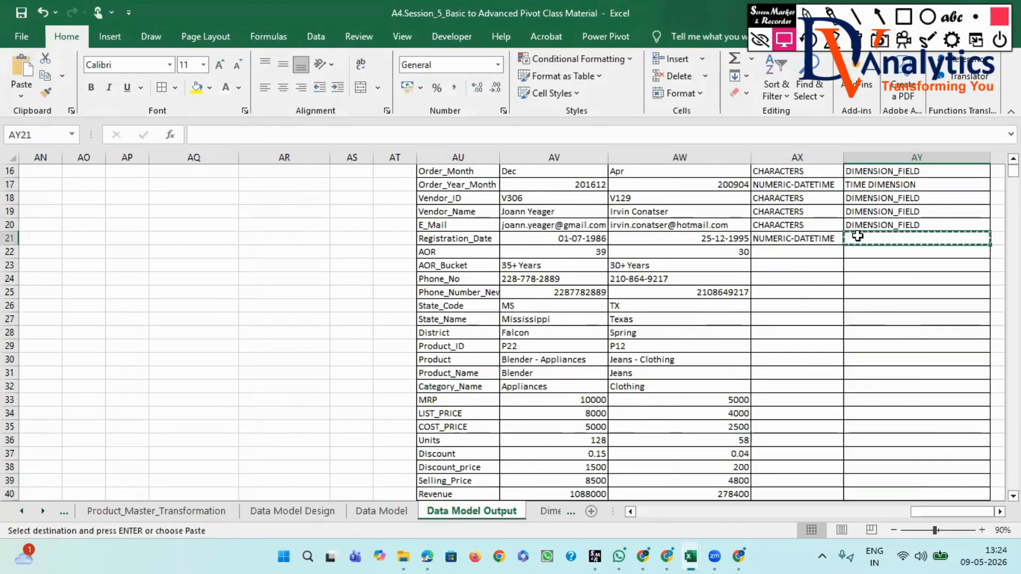
{"action": "left_click", "coordinate": [873, 183]}
{"action": "key", "text": "ctrl+c"}
{"action": "left_click", "coordinate": [881, 240]}
{"action": "key", "text": "ctrl+v"}
- Fill "NUMERIC-DATETIME" and "TIME DIMENSION" from row 21 down into AX22 and AY22 for AOR
{"action": "left_click", "coordinate": [820, 254]}
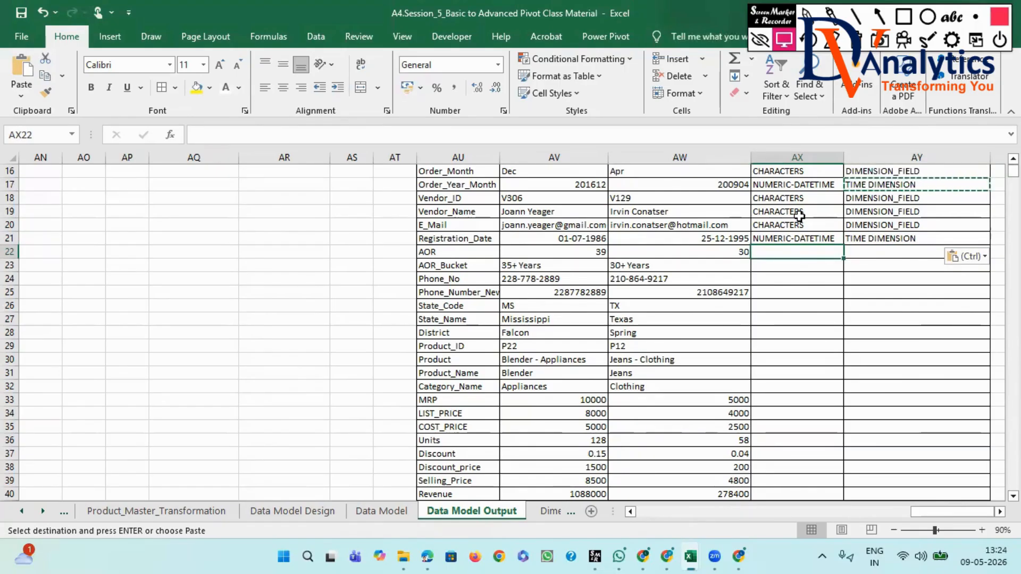
{"action": "left_click", "coordinate": [804, 238]}
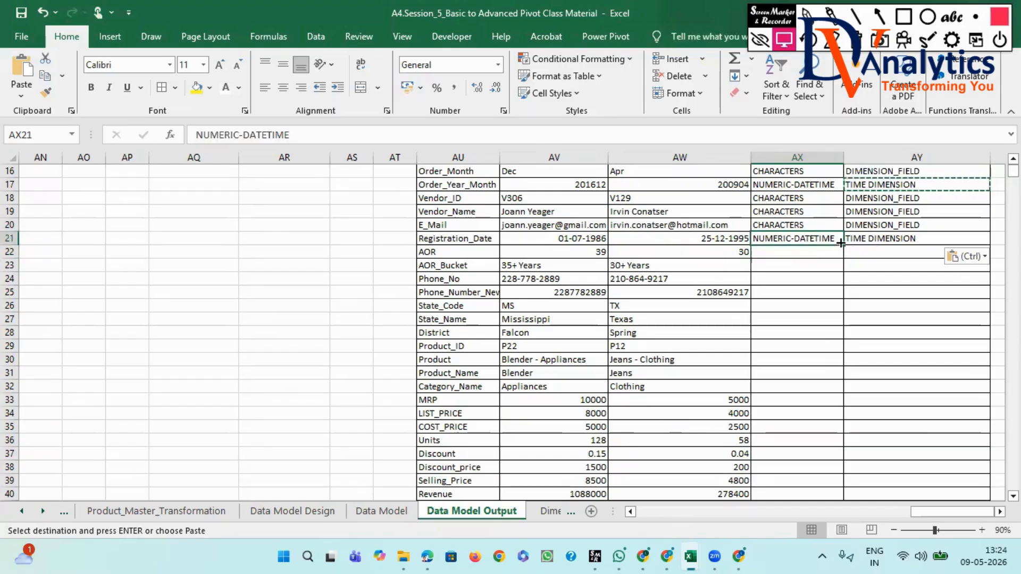
{"action": "left_click_drag", "start_coordinate": [844, 245], "coordinate": [842, 257]}
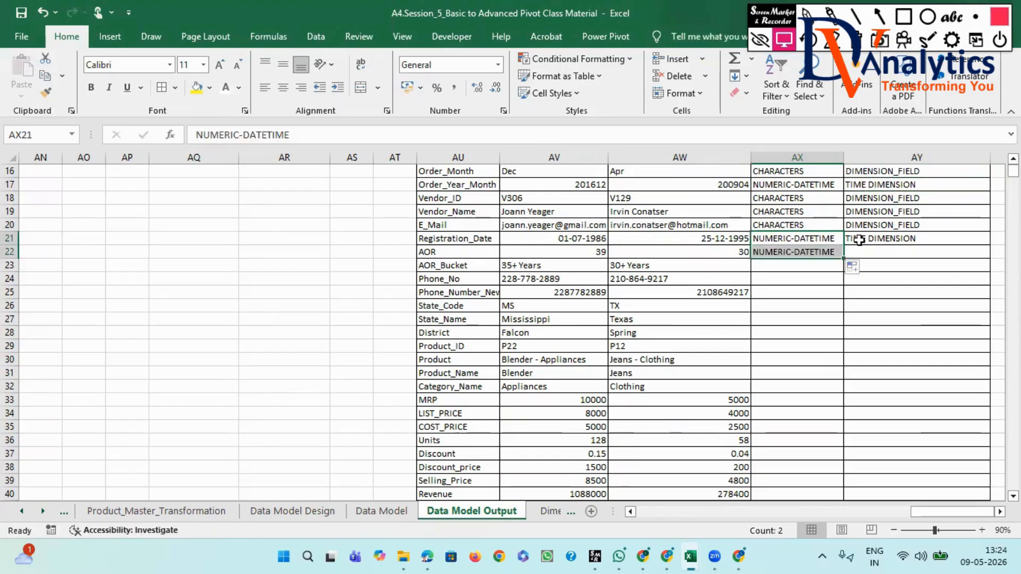
{"action": "left_click", "coordinate": [943, 239]}
{"action": "left_click_drag", "start_coordinate": [989, 245], "coordinate": [985, 264]}
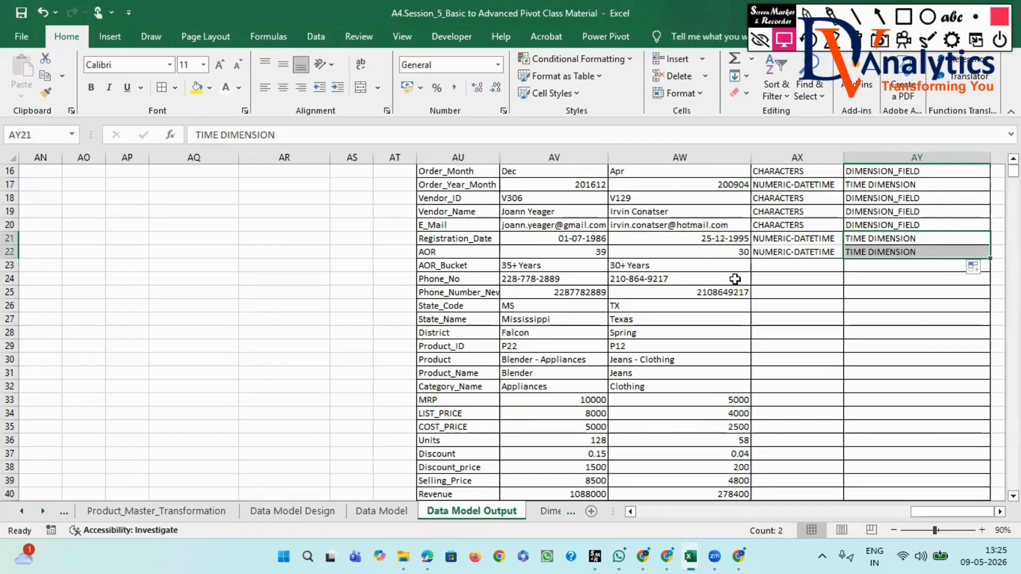
- Copy "CHARACTERS" from AX19 into AX23 and fill it down to AX24 for AOR_Bucket and Phone_No
{"action": "left_click_drag", "start_coordinate": [672, 264], "coordinate": [672, 280]}
{"action": "left_click", "coordinate": [780, 213]}
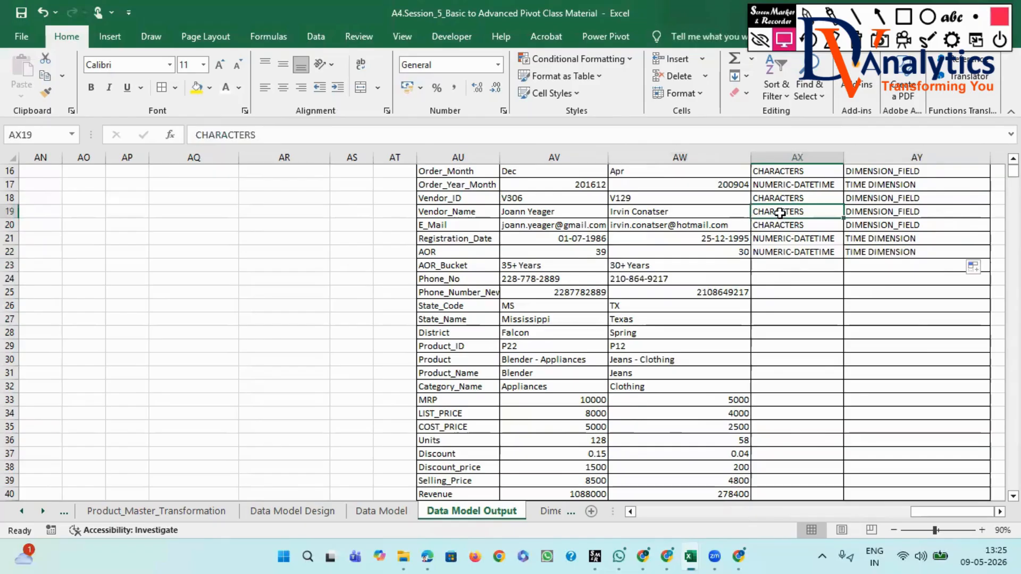
{"action": "key", "text": "ctrl+c"}
{"action": "left_click", "coordinate": [784, 265]}
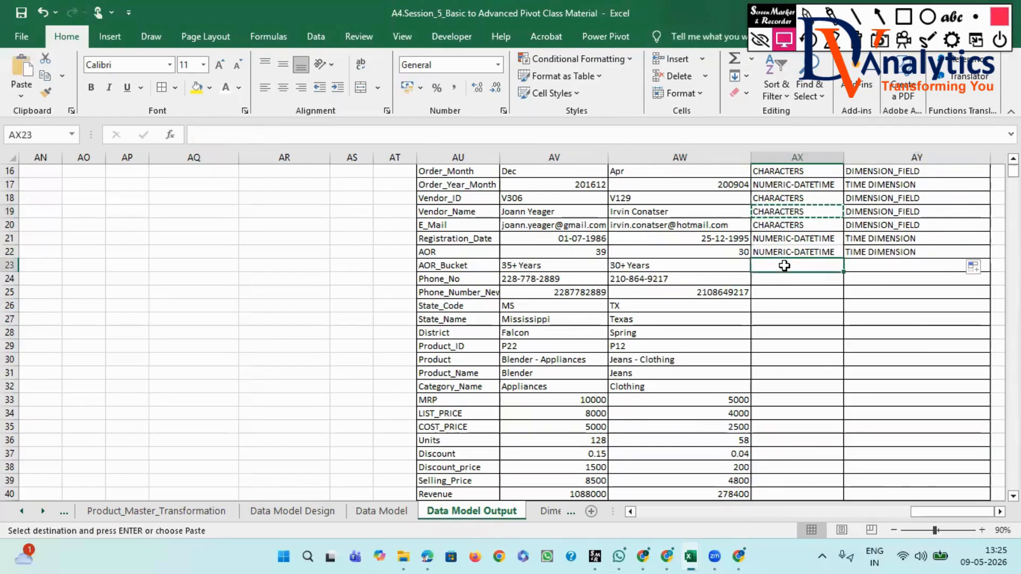
{"action": "key", "text": "ctrl+v"}
{"action": "left_click_drag", "start_coordinate": [844, 271], "coordinate": [841, 286]}
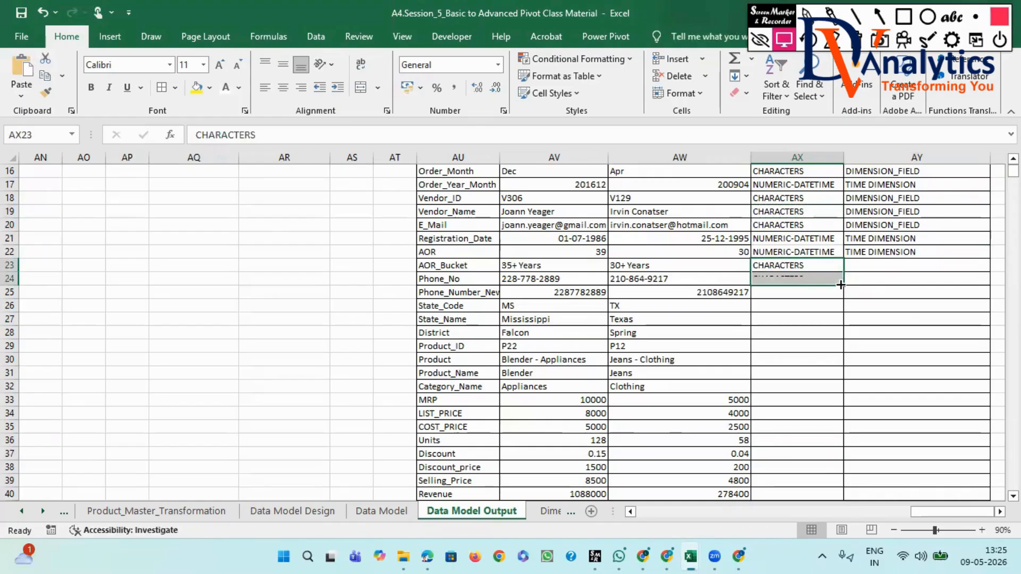
- Copy "DIMENSION_FIELD" from AY20 into AY23 and AY24 for AOR_Bucket and Phone_No
{"action": "left_click", "coordinate": [865, 224]}
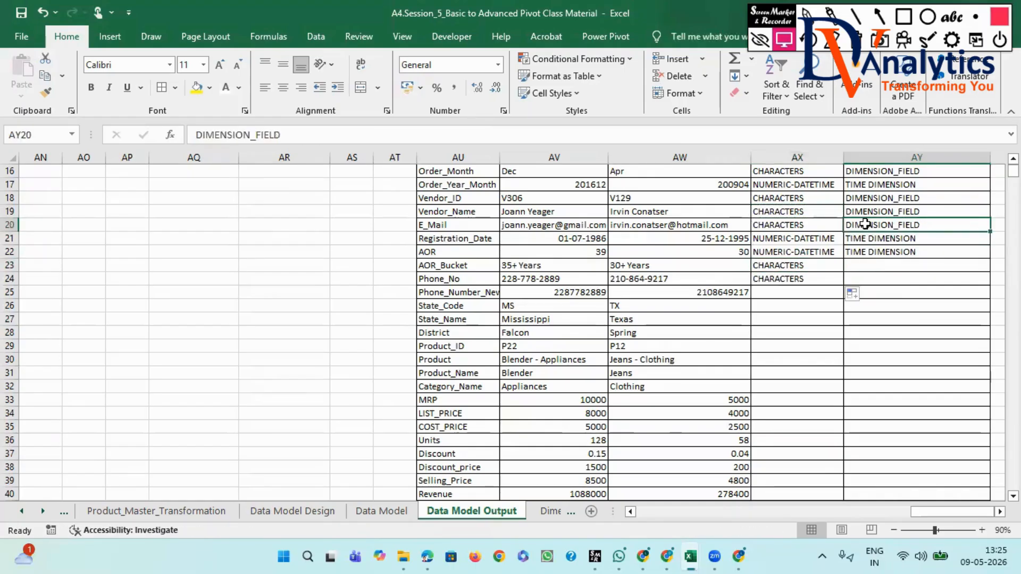
{"action": "key", "text": "ctrl+c"}
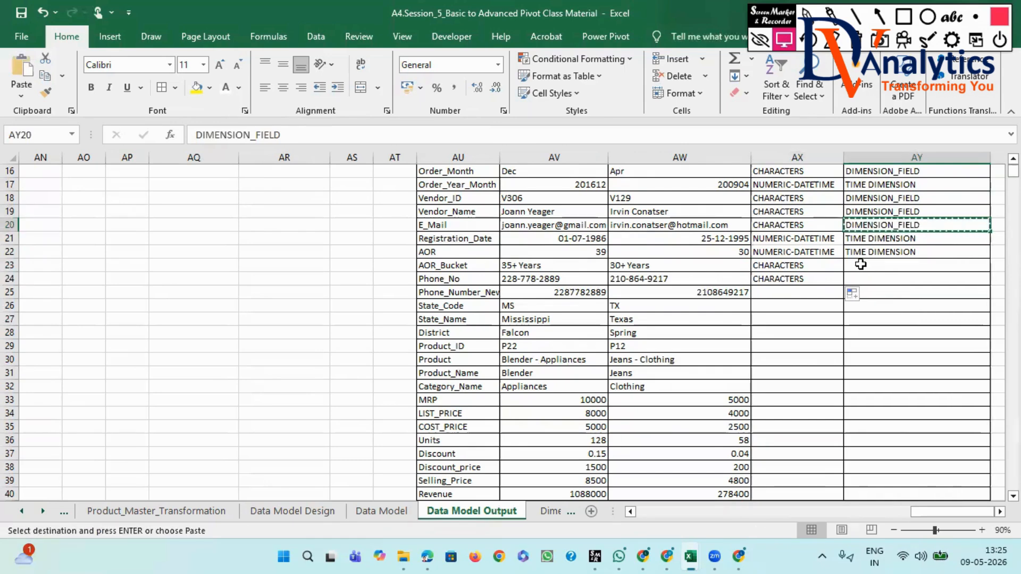
{"action": "left_click", "coordinate": [861, 264]}
{"action": "key", "text": "ctrl+v"}
{"action": "key", "text": "Down"}
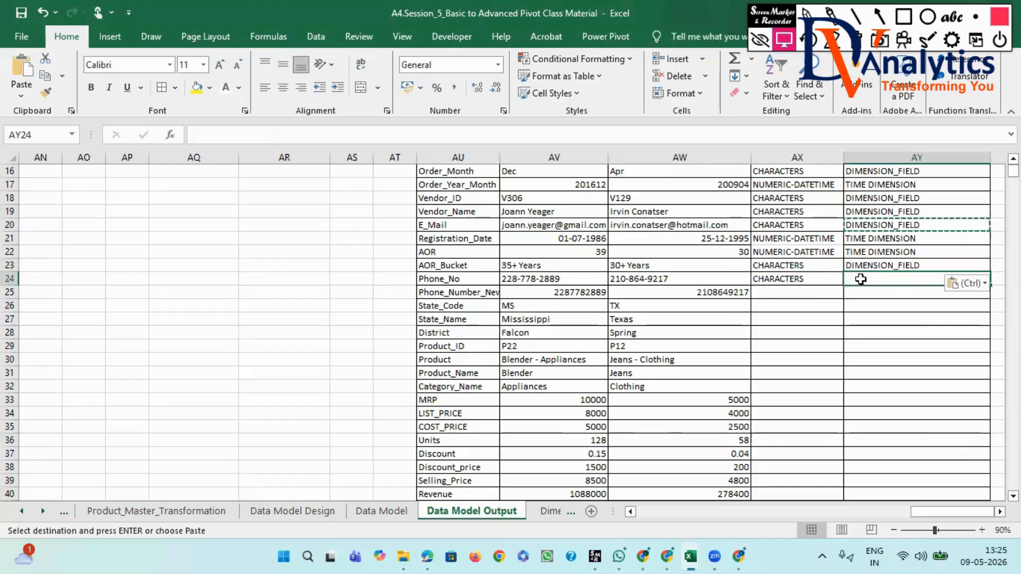
{"action": "key", "text": "ctrl+v"}
- Copy "NUMERIC" from AX13 into the DATA_TYPE cell AX25 for the new phone number field
{"action": "left_click", "coordinate": [695, 292]}
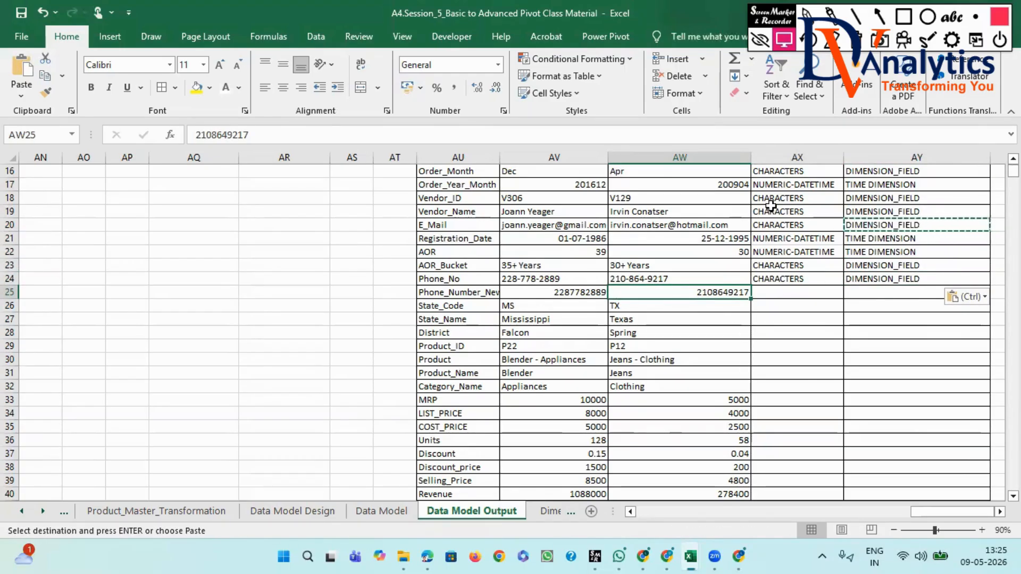
{"action": "scroll", "coordinate": [773, 205], "scroll_direction": "up", "scroll_amount": 1}
{"action": "left_click", "coordinate": [772, 171]}
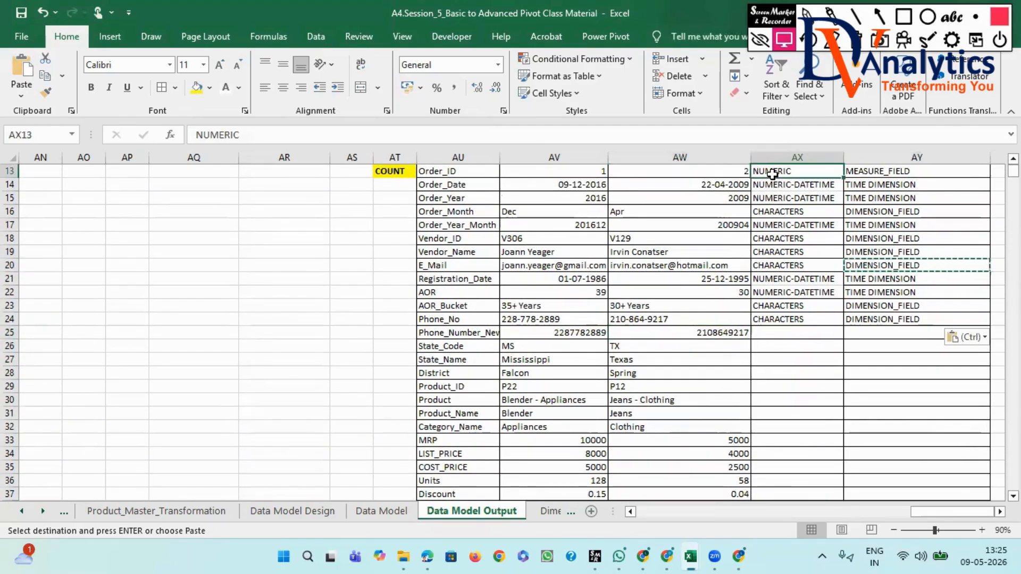
{"action": "key", "text": "ctrl+c"}
{"action": "left_click", "coordinate": [822, 330]}
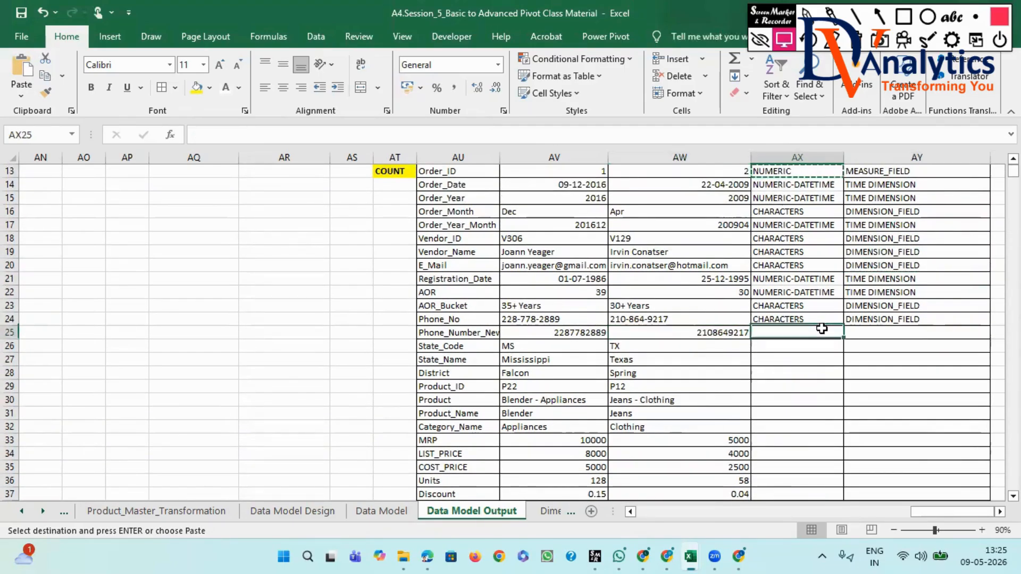
{"action": "key", "text": "Return"}
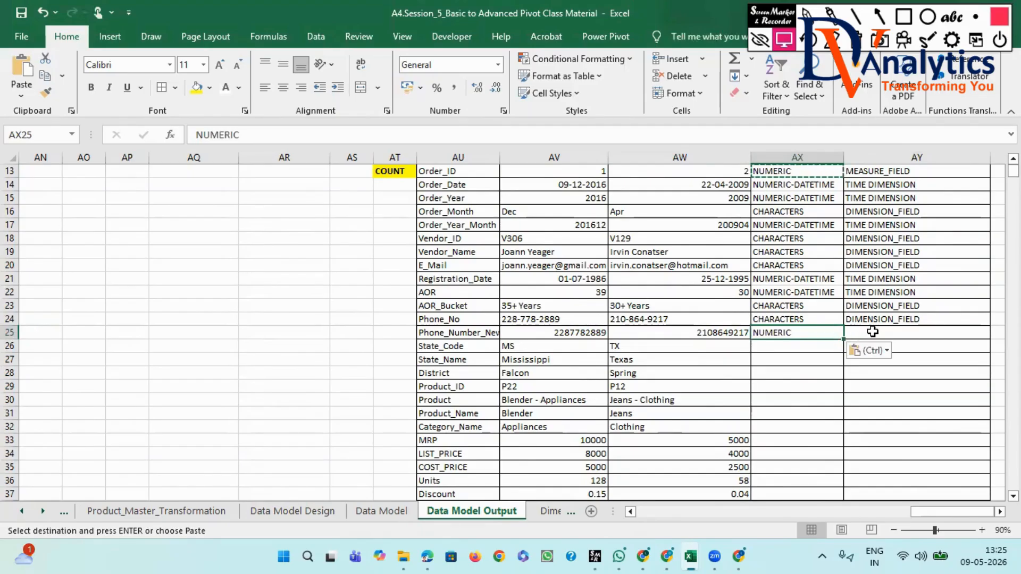
- Fill "DIMENSION_FIELD" from AY24 down into AY25 for the new phone number field
{"action": "left_click", "coordinate": [873, 318]}
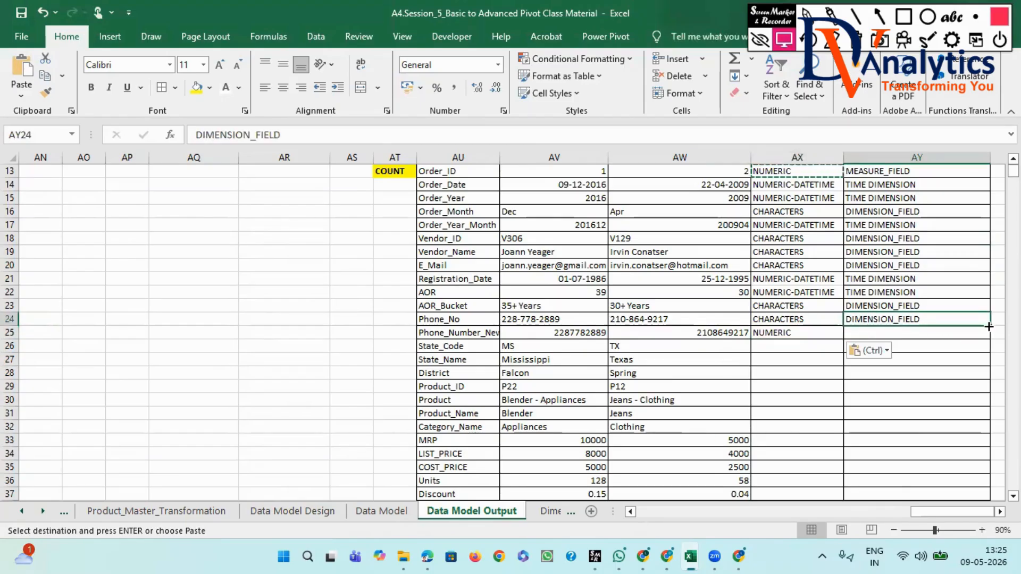
{"action": "left_click_drag", "start_coordinate": [989, 327], "coordinate": [988, 336]}
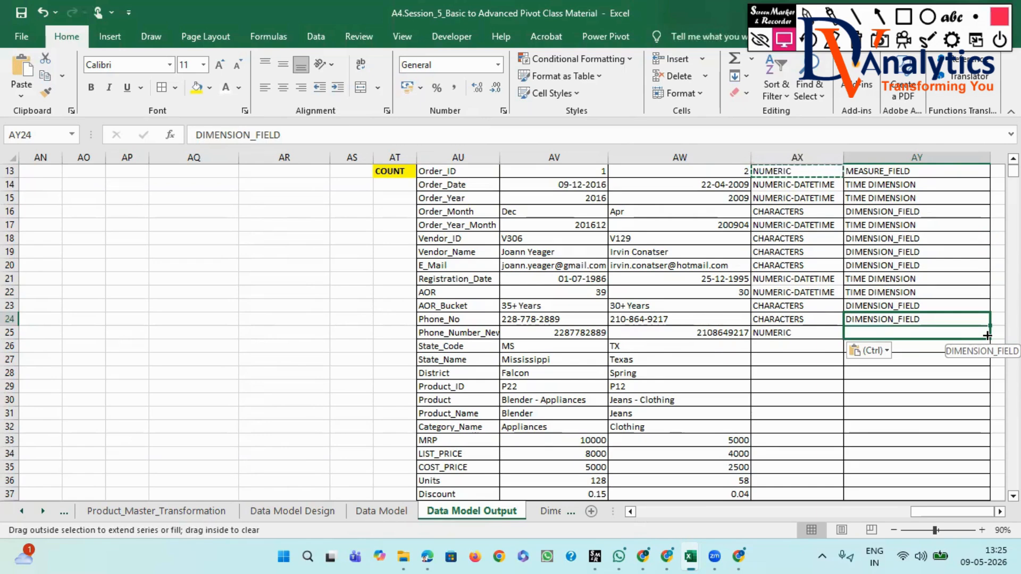
{"action": "left_click_drag", "start_coordinate": [988, 336], "coordinate": [988, 335]}
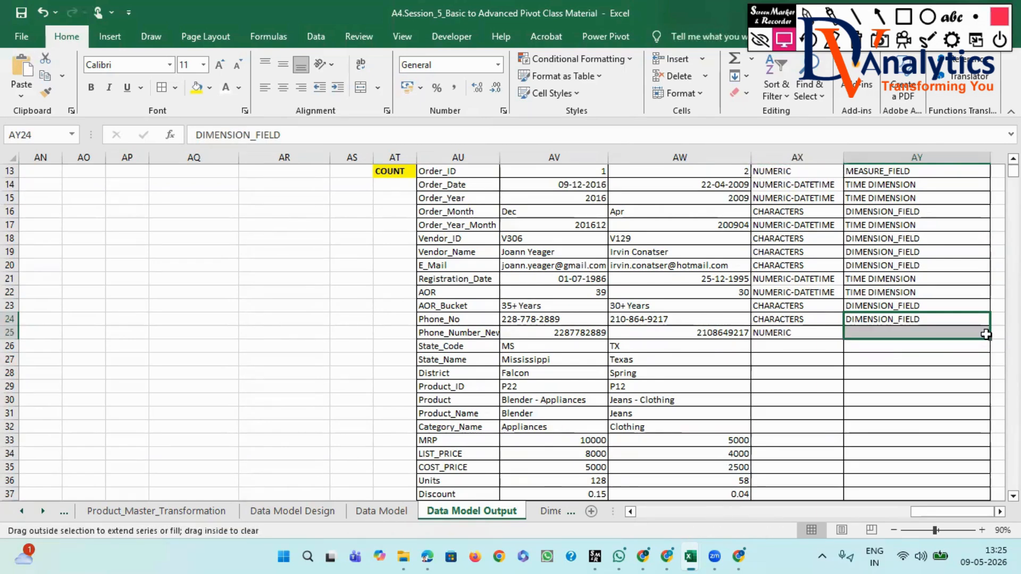
- Examine the RECORDS_2 values in AW26 to AW32, State_Code through Category_Name, to judge their data type
{"action": "left_click", "coordinate": [626, 345]}
{"action": "left_click", "coordinate": [633, 363]}
{"action": "left_click", "coordinate": [634, 374]}
{"action": "left_click", "coordinate": [636, 387]}
{"action": "left_click", "coordinate": [636, 400]}
{"action": "left_click", "coordinate": [635, 414]}
{"action": "left_click", "coordinate": [636, 427]}
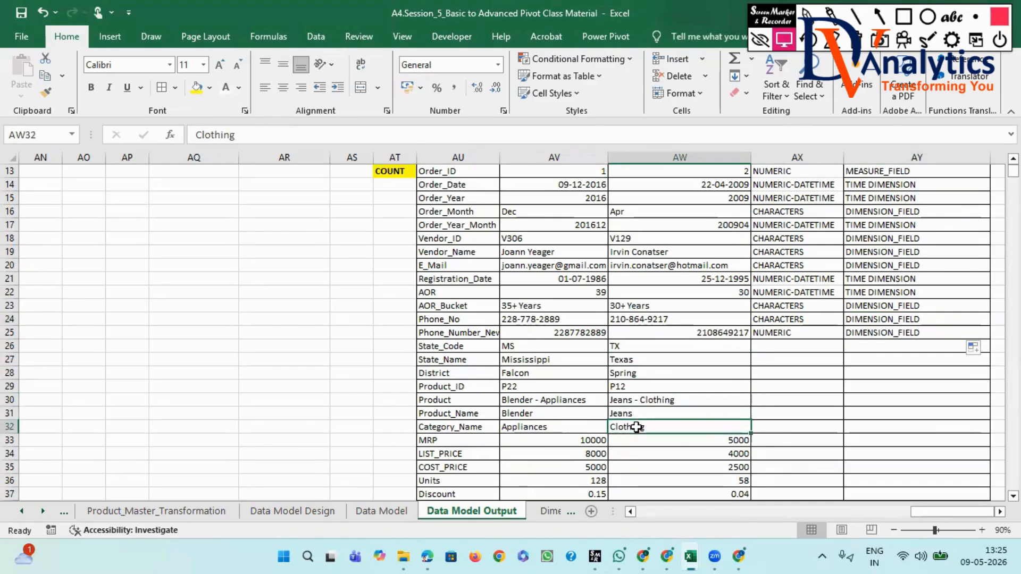
{"action": "left_click_drag", "start_coordinate": [641, 359], "coordinate": [645, 426]}
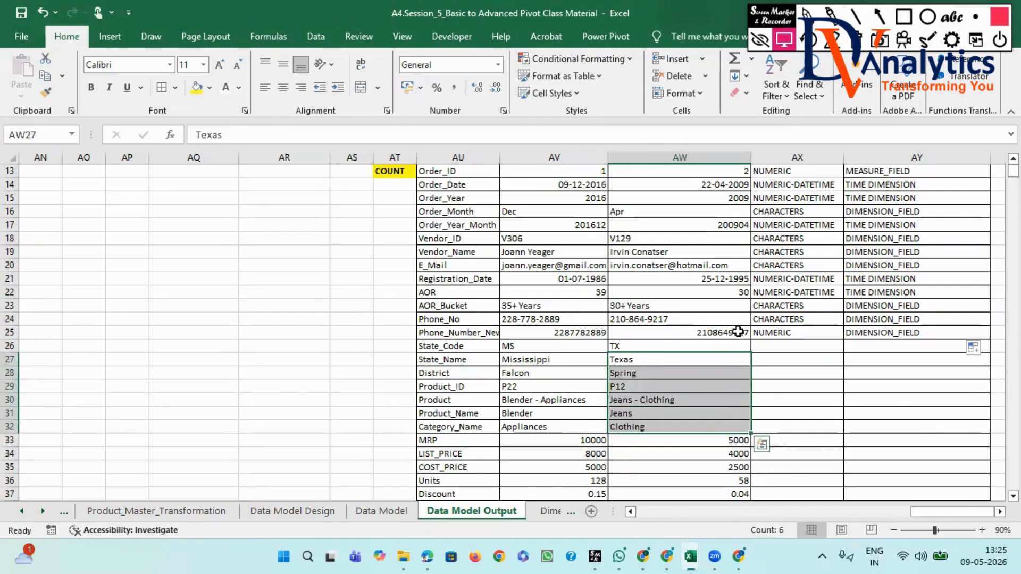
- Copy "CHARACTERS" from AX24 into AX26 through AX32 and fill "DIMENSION_FIELD" from AY25 down to AY32 for State_Code through Category_Name
{"action": "left_click", "coordinate": [778, 318]}
{"action": "key", "text": "ctrl+c"}
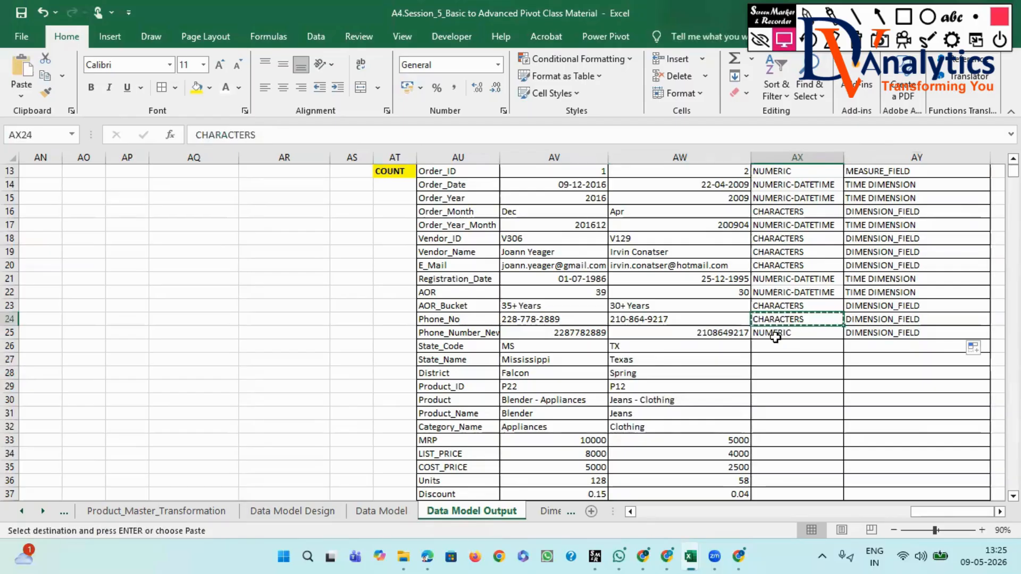
{"action": "left_click", "coordinate": [776, 347]}
{"action": "key", "text": "ctrl+v"}
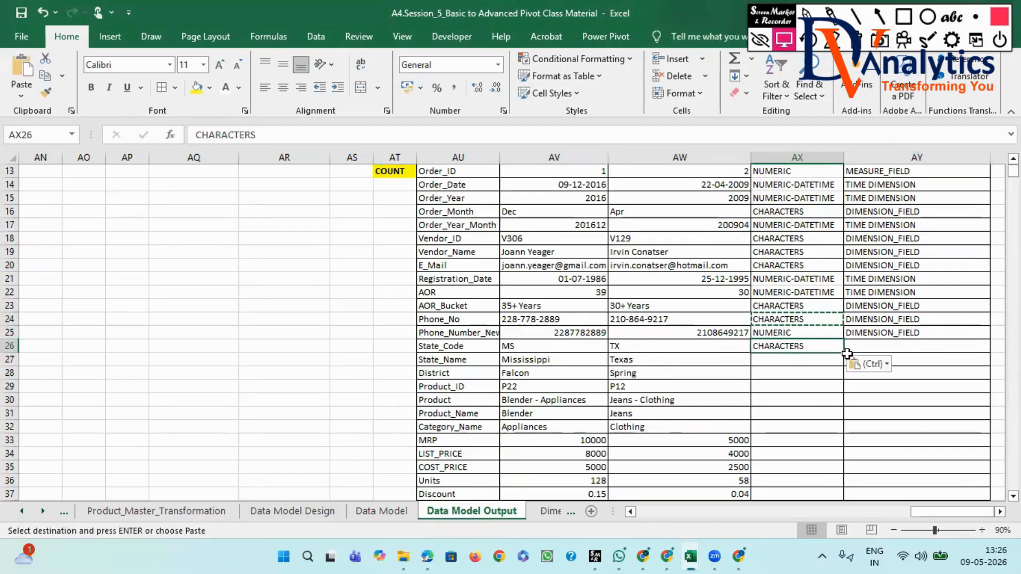
{"action": "left_click_drag", "start_coordinate": [844, 352], "coordinate": [836, 429]}
{"action": "left_click", "coordinate": [882, 333]}
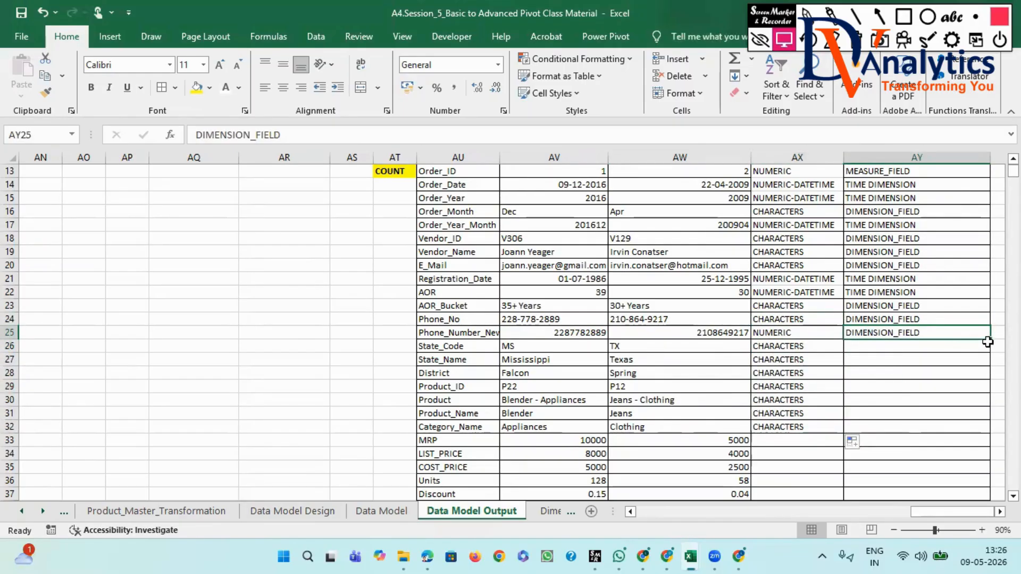
{"action": "left_click_drag", "start_coordinate": [988, 344], "coordinate": [943, 428]}
- Copy "NUMERIC" from AX25 into AX33 and fill it down to AX40 for MRP through Revenue
{"action": "scroll", "coordinate": [754, 396], "scroll_direction": "down", "scroll_amount": 2}
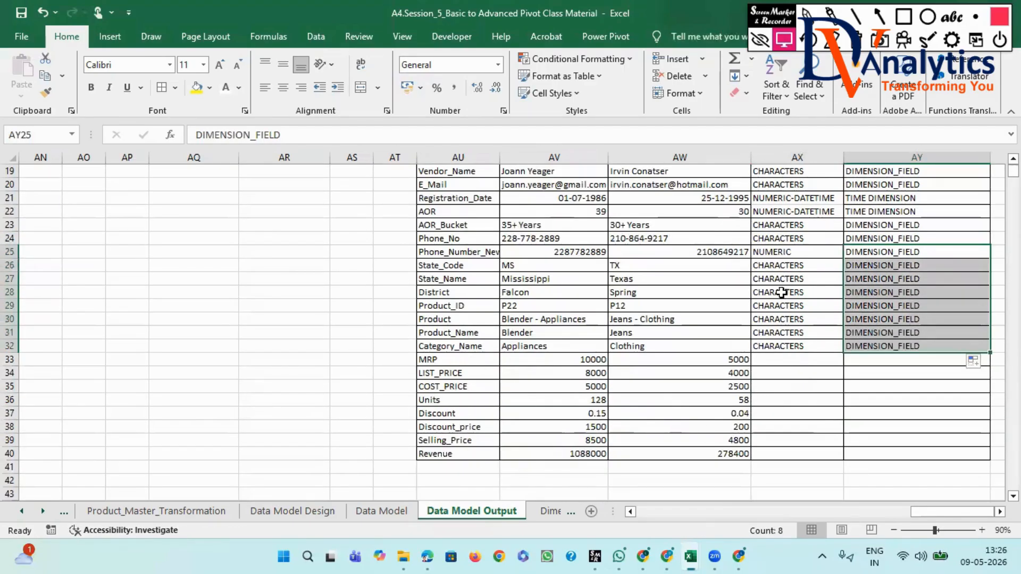
{"action": "left_click", "coordinate": [784, 250]}
{"action": "key", "text": "ctrl+c"}
{"action": "left_click", "coordinate": [800, 359]}
{"action": "key", "text": "ctrl+v"}
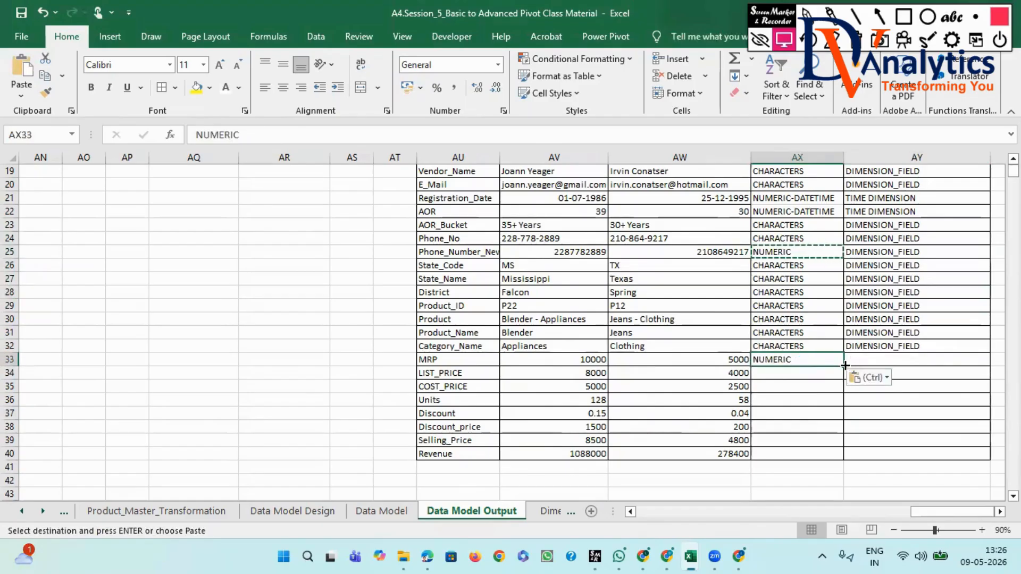
{"action": "left_click_drag", "start_coordinate": [844, 367], "coordinate": [845, 460]}
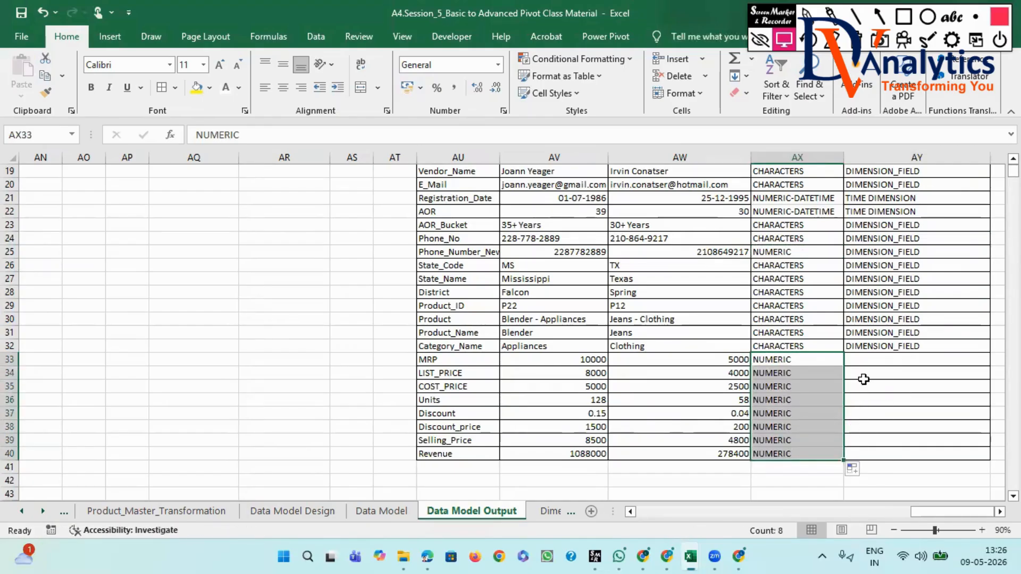
- Copy "MEASURE_FIELD" from AY13 into AY33 and fill it down to AY40 for MRP through Revenue
{"action": "scroll", "coordinate": [871, 242], "scroll_direction": "up", "scroll_amount": 2}
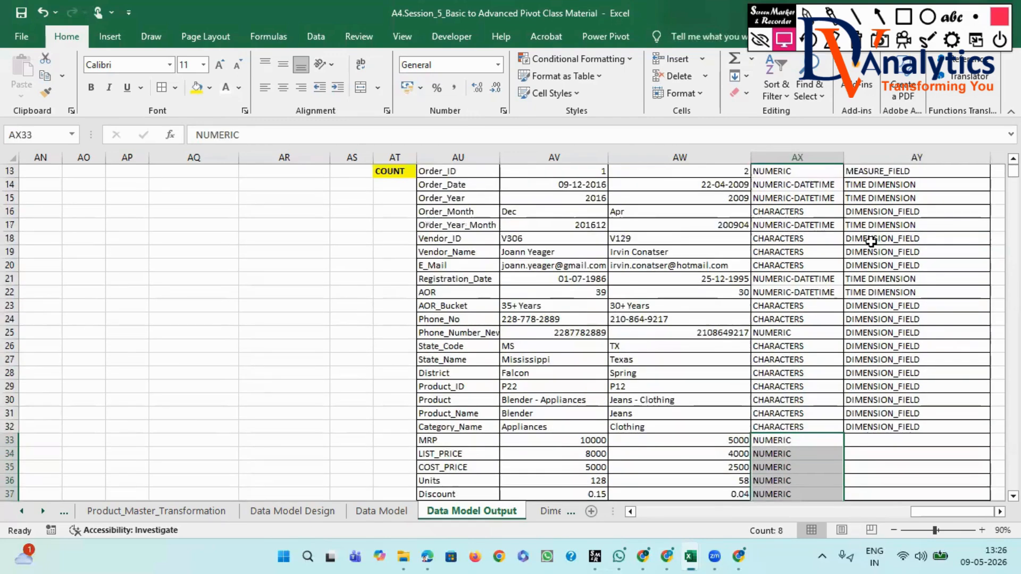
{"action": "scroll", "coordinate": [868, 218], "scroll_direction": "up", "scroll_amount": 1}
{"action": "left_click", "coordinate": [864, 212]}
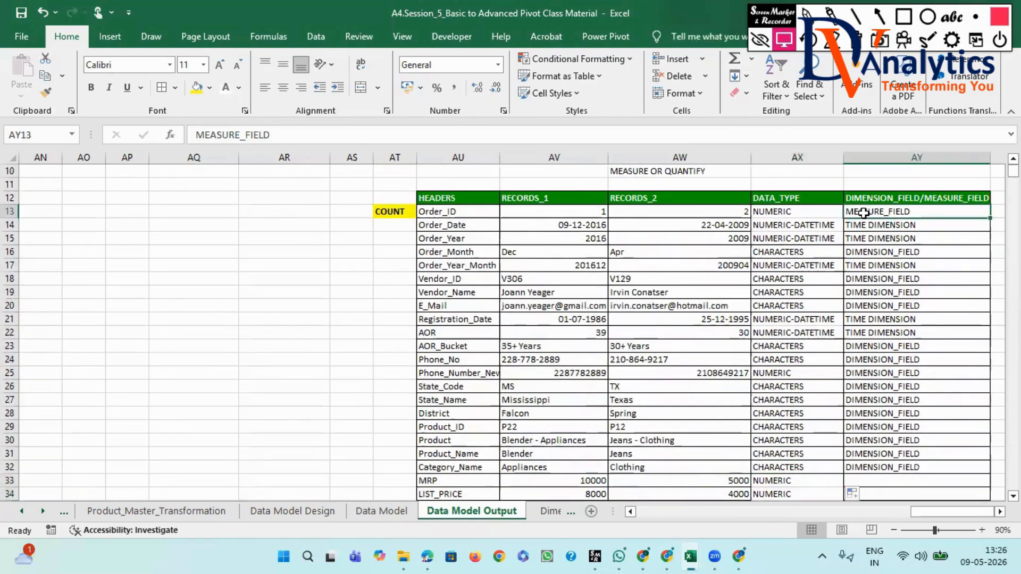
{"action": "key", "text": "ctrl+c"}
{"action": "scroll", "coordinate": [884, 285], "scroll_direction": "down", "scroll_amount": 5}
{"action": "left_click", "coordinate": [886, 280]}
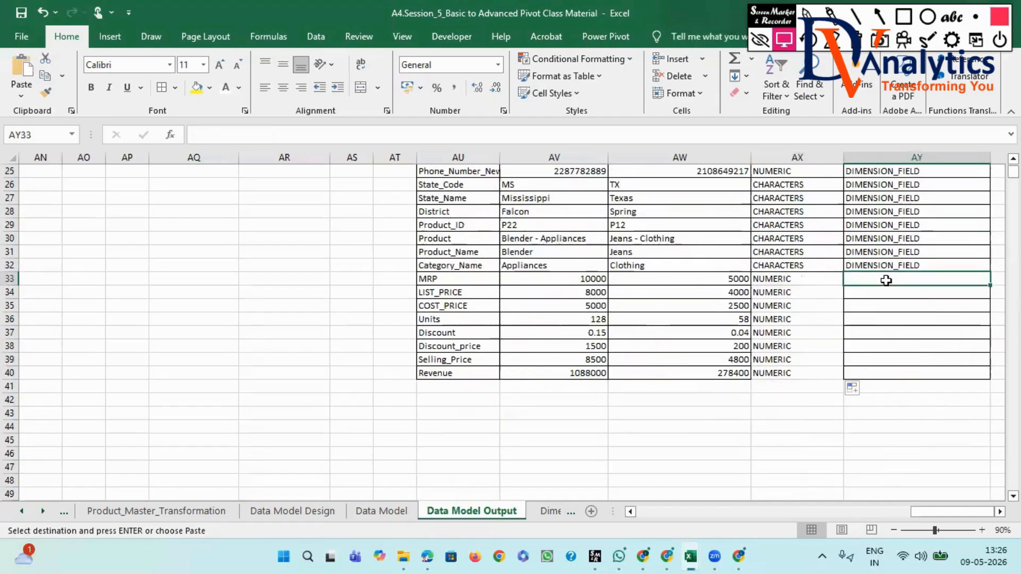
{"action": "key", "text": "ctrl+v"}
{"action": "left_click_drag", "start_coordinate": [990, 283], "coordinate": [976, 375]}
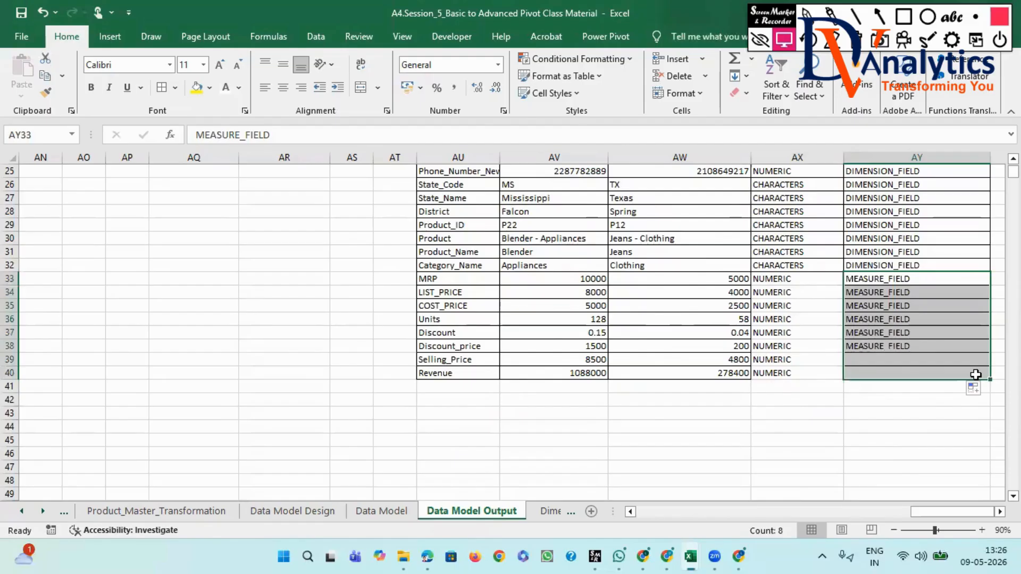
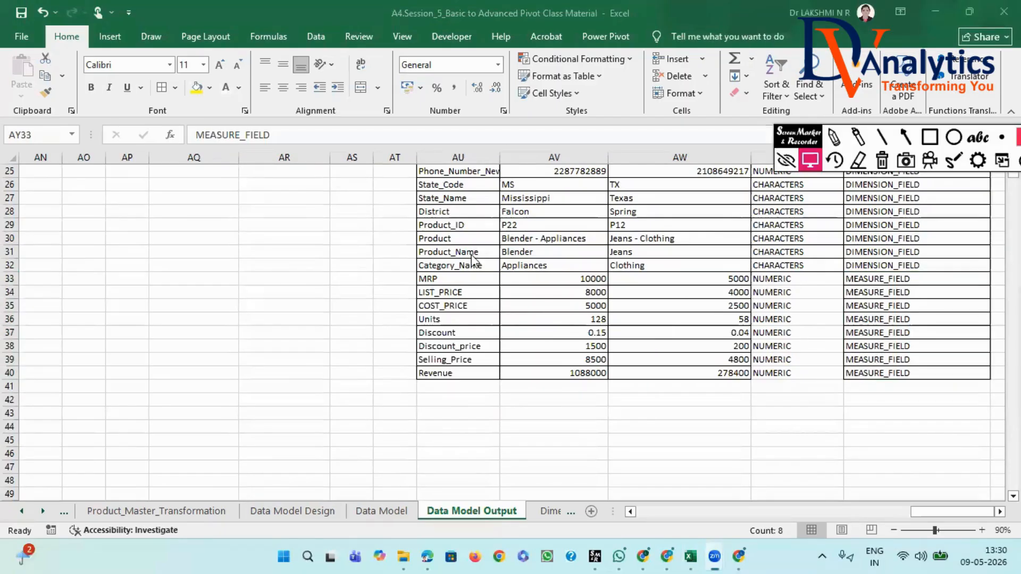
{"action": "scroll", "coordinate": [490, 274], "scroll_direction": "up", "scroll_amount": 8}
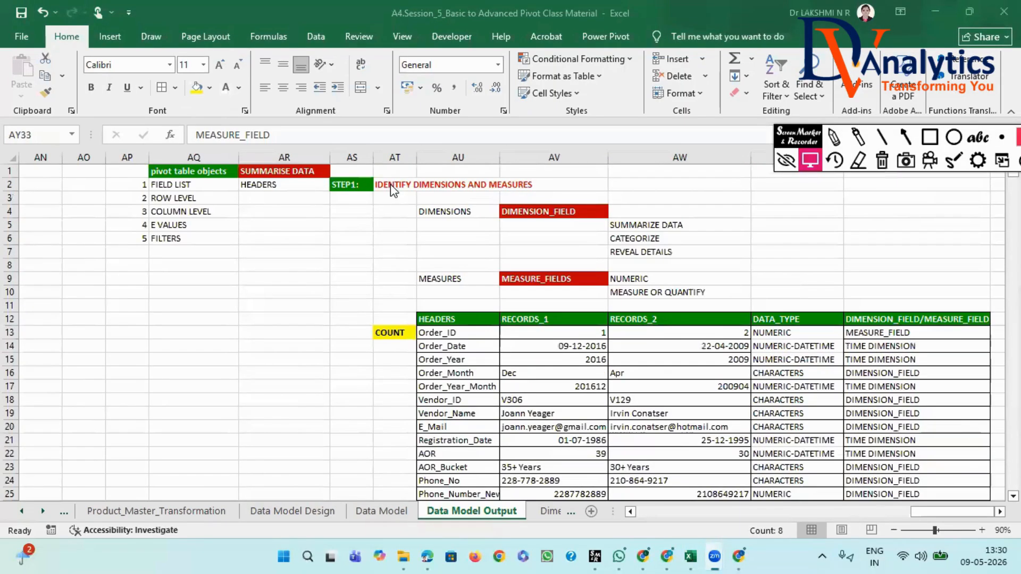
{"action": "left_click", "coordinate": [296, 171]}
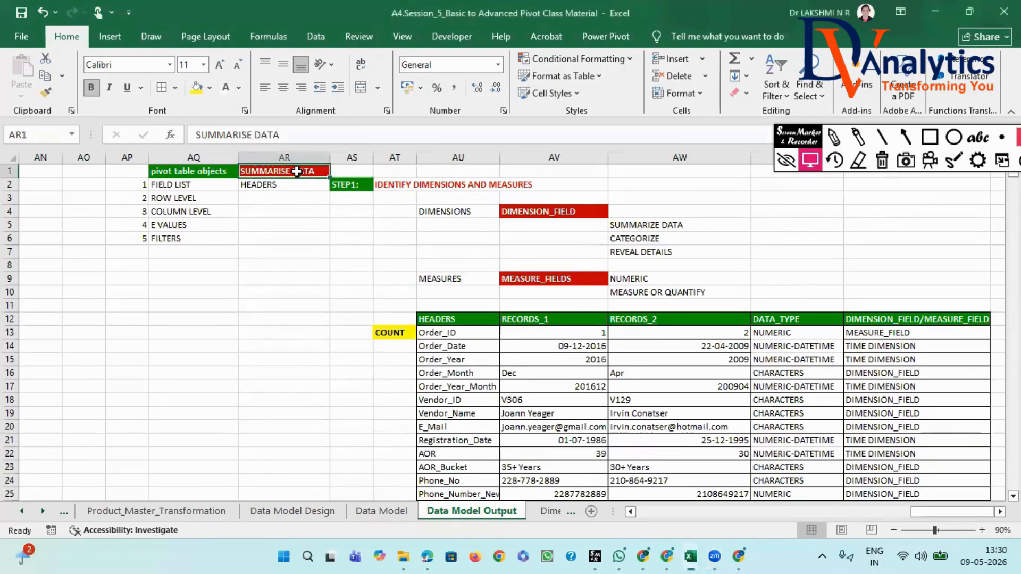
{"action": "left_click", "coordinate": [390, 186]}
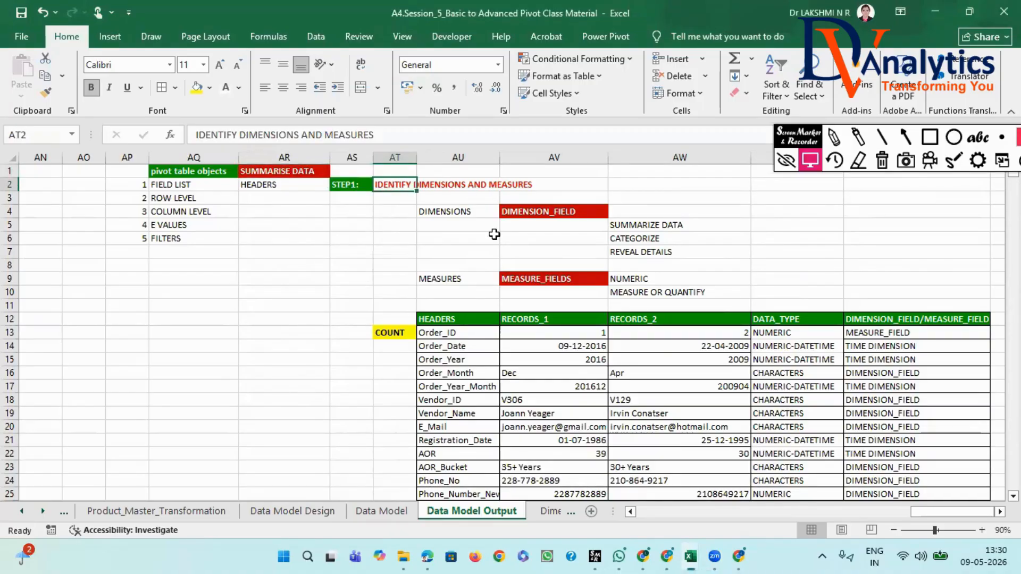
{"action": "scroll", "coordinate": [500, 336], "scroll_direction": "down", "scroll_amount": 1}
{"action": "scroll", "coordinate": [479, 319], "scroll_direction": "up", "scroll_amount": 1}
- Copy the "STEP1:" label from AS2 into AT43 below the header table and change the copy to "STEP2:"
{"action": "left_click", "coordinate": [352, 185]}
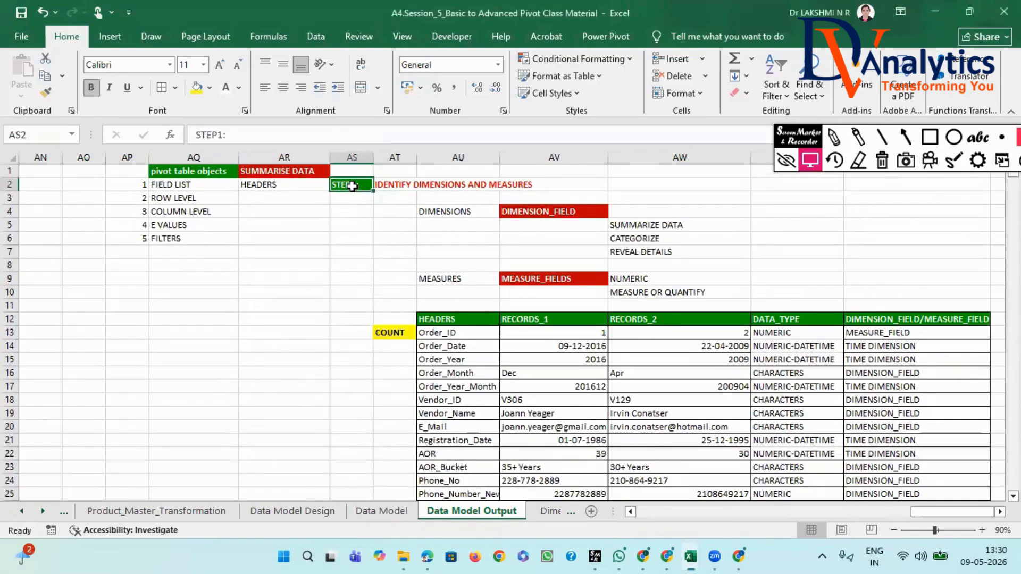
{"action": "key", "text": "ctrl+c"}
{"action": "scroll", "coordinate": [385, 271], "scroll_direction": "down", "scroll_amount": 7}
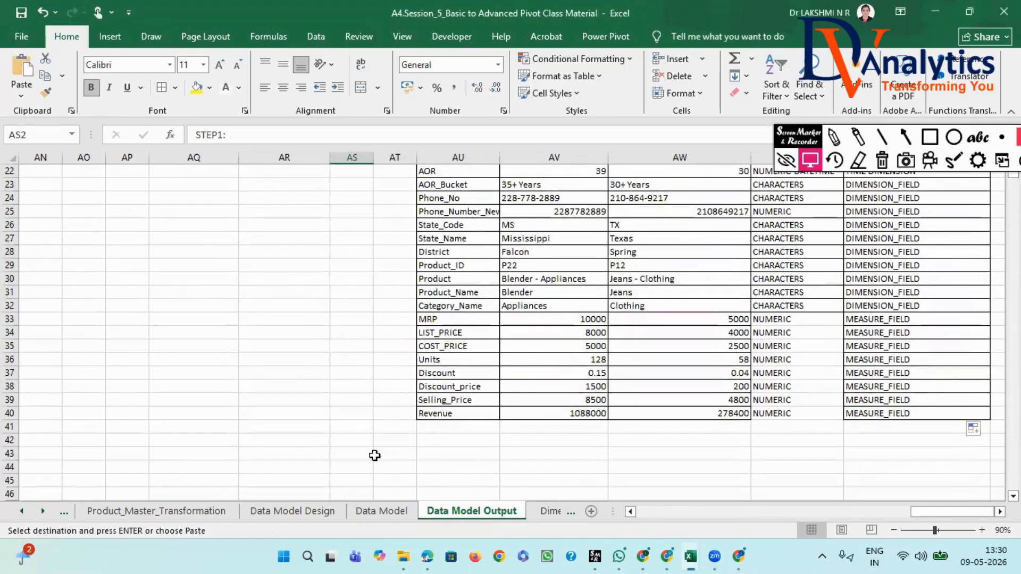
{"action": "left_click", "coordinate": [375, 456]}
{"action": "key", "text": "ctrl+v"}
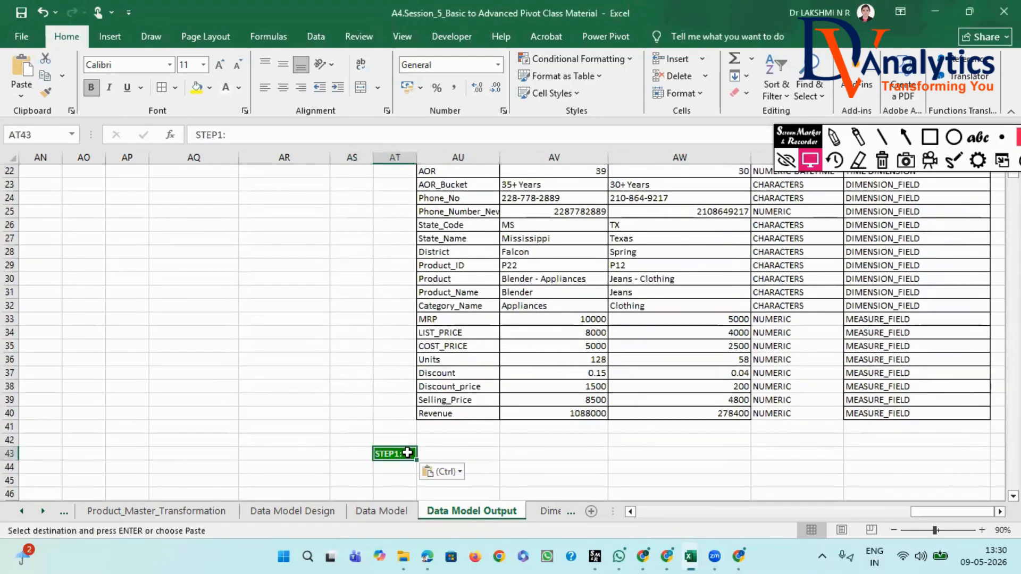
{"action": "left_click", "coordinate": [225, 137]}
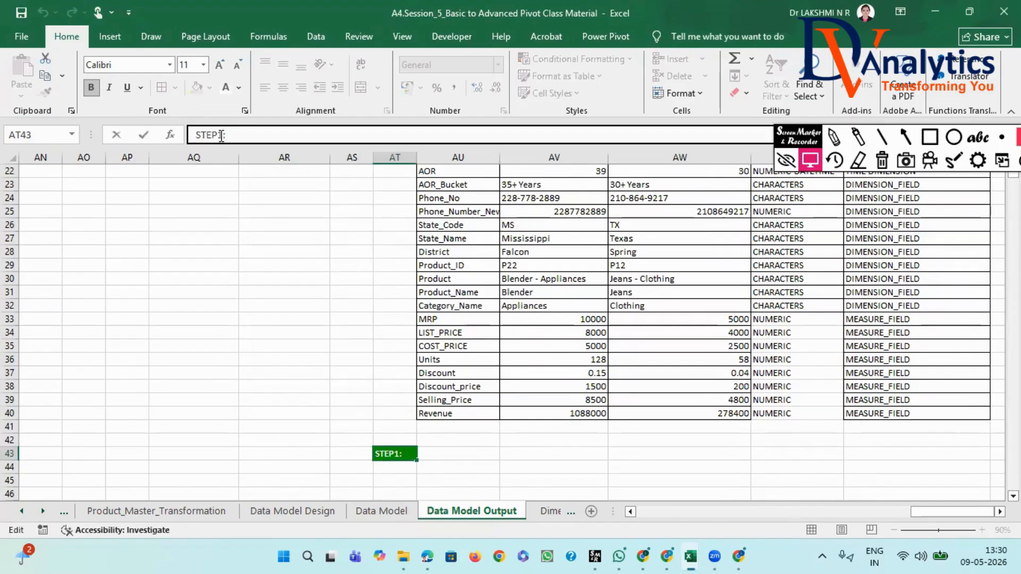
{"action": "key", "text": "BackSpace"}
{"action": "type", "text": "2"}
- Enter "INSERT PIVOT TABLE" in AU43 beside the STEP2 label
{"action": "left_click", "coordinate": [444, 453]}
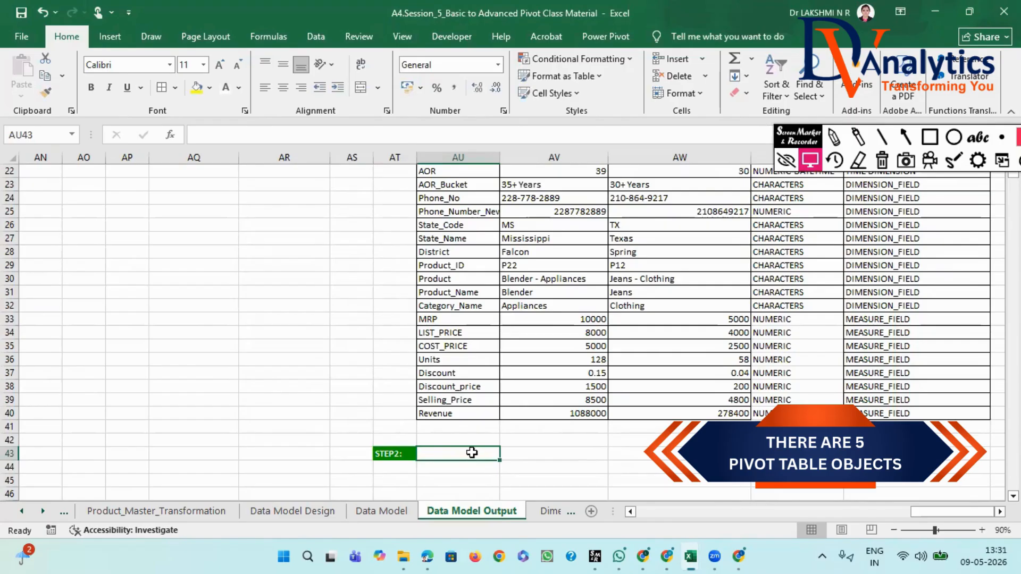
{"action": "type", "text": "INSE"}
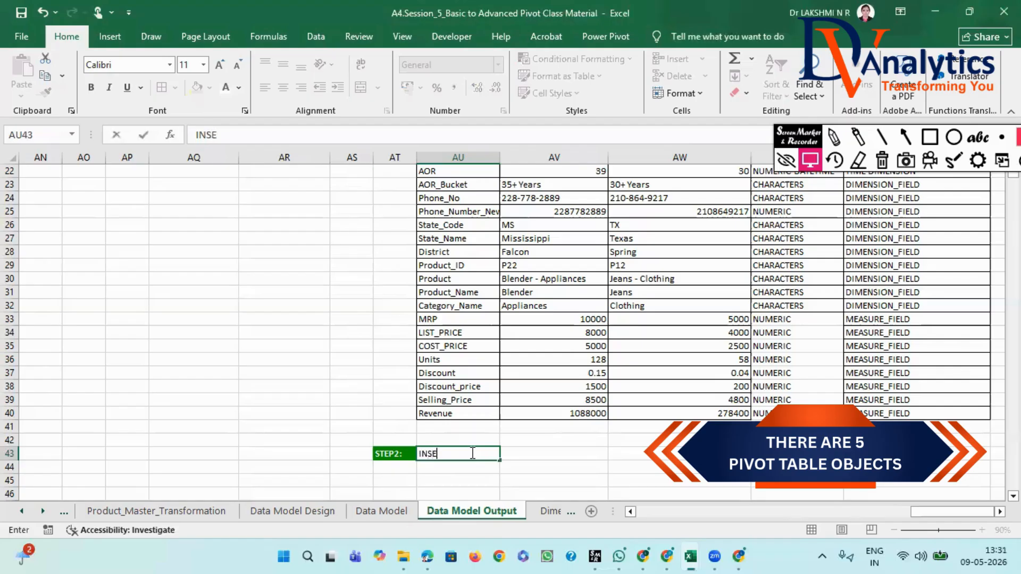
{"action": "type", "text": "RT"}
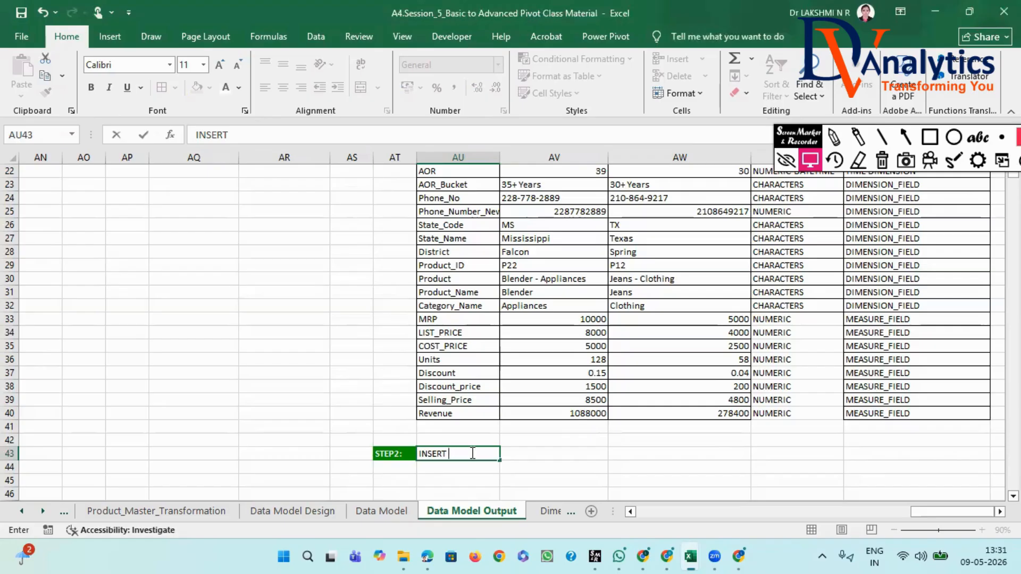
{"action": "type", "text": "PIVOT"}
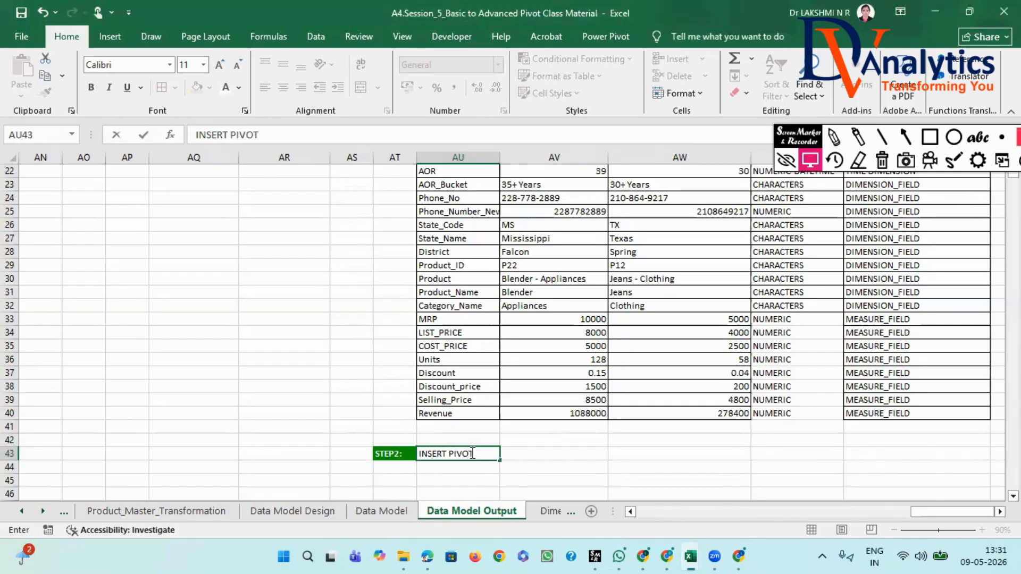
{"action": "type", "text": " TABLE"}
{"action": "left_click", "coordinate": [577, 467]}
- Apply the formatting of the AT2 step title to AU43 and widen column AU slightly to fit its text
{"action": "scroll", "coordinate": [498, 266], "scroll_direction": "up", "scroll_amount": 7}
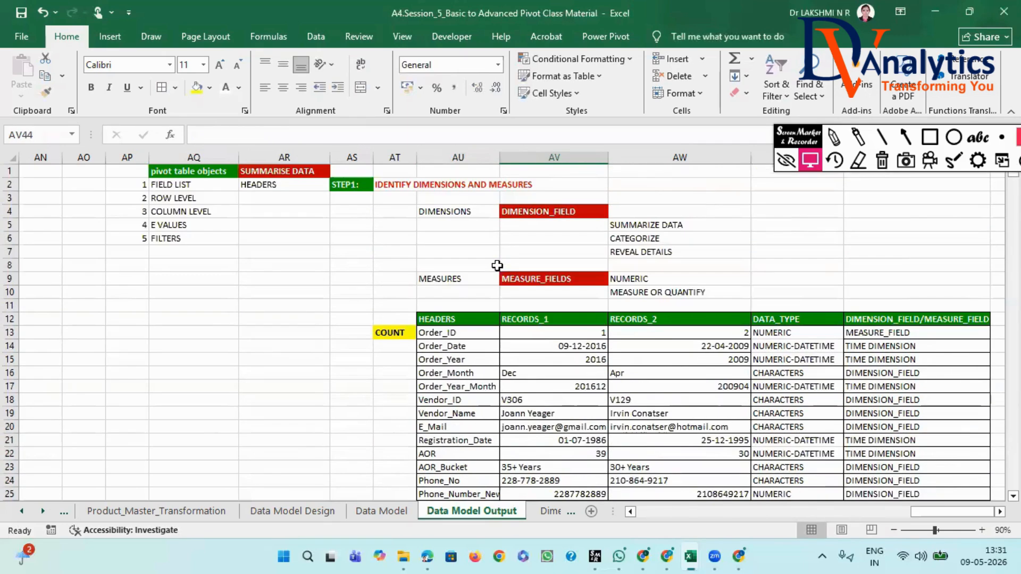
{"action": "left_click", "coordinate": [402, 185]}
{"action": "left_click", "coordinate": [46, 93]}
{"action": "scroll", "coordinate": [440, 455], "scroll_direction": "down", "scroll_amount": 7}
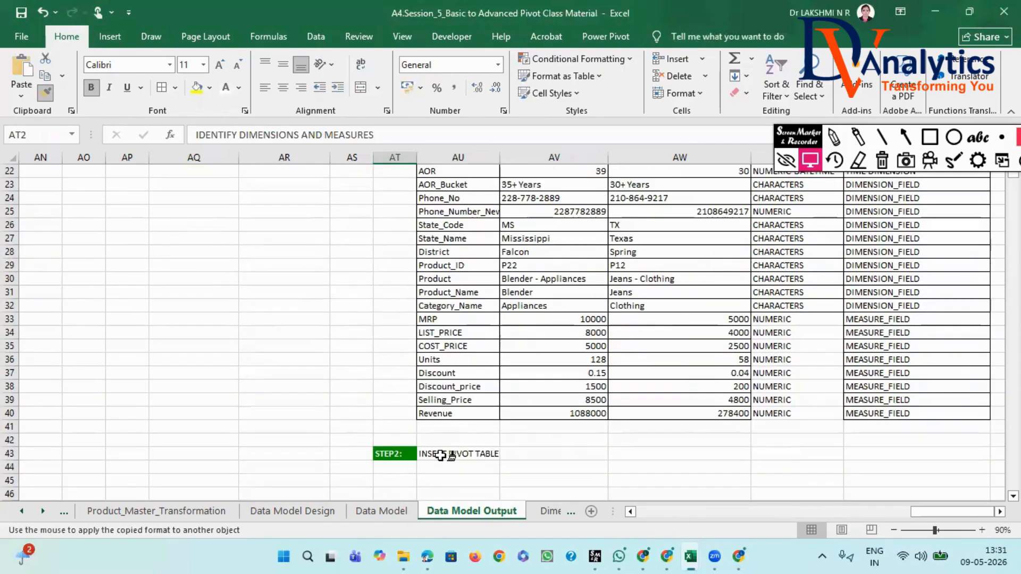
{"action": "left_click", "coordinate": [440, 455]}
{"action": "left_click_drag", "start_coordinate": [499, 156], "coordinate": [511, 156]}
- Copy the numbered pivot table objects list from AP1:AQ6 and paste it at AU44 under the STEP2 title
{"action": "scroll", "coordinate": [467, 201], "scroll_direction": "up", "scroll_amount": 7}
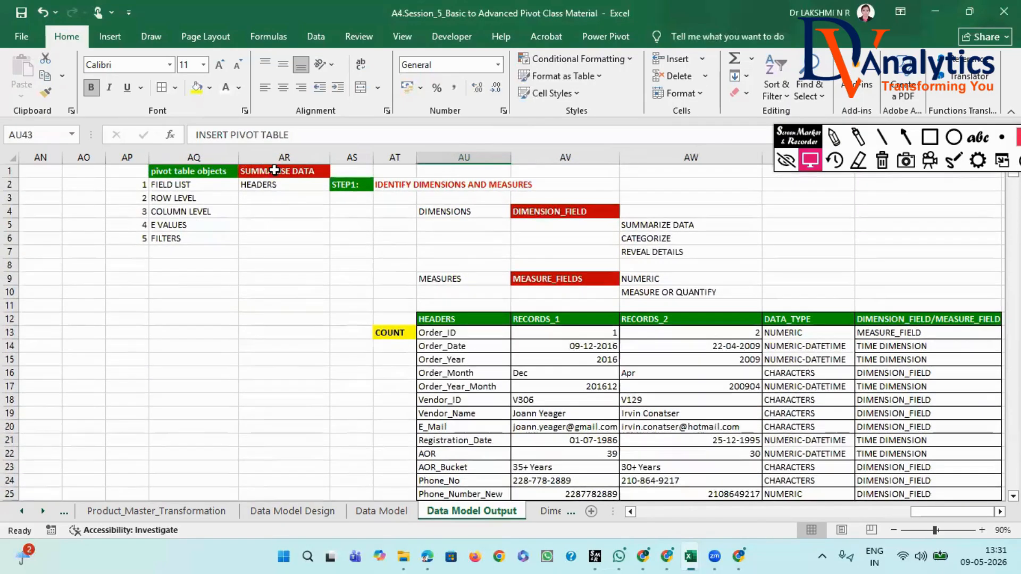
{"action": "left_click_drag", "start_coordinate": [140, 171], "coordinate": [169, 236]}
{"action": "key", "text": "ctrl+c"}
{"action": "scroll", "coordinate": [319, 330], "scroll_direction": "down", "scroll_amount": 11}
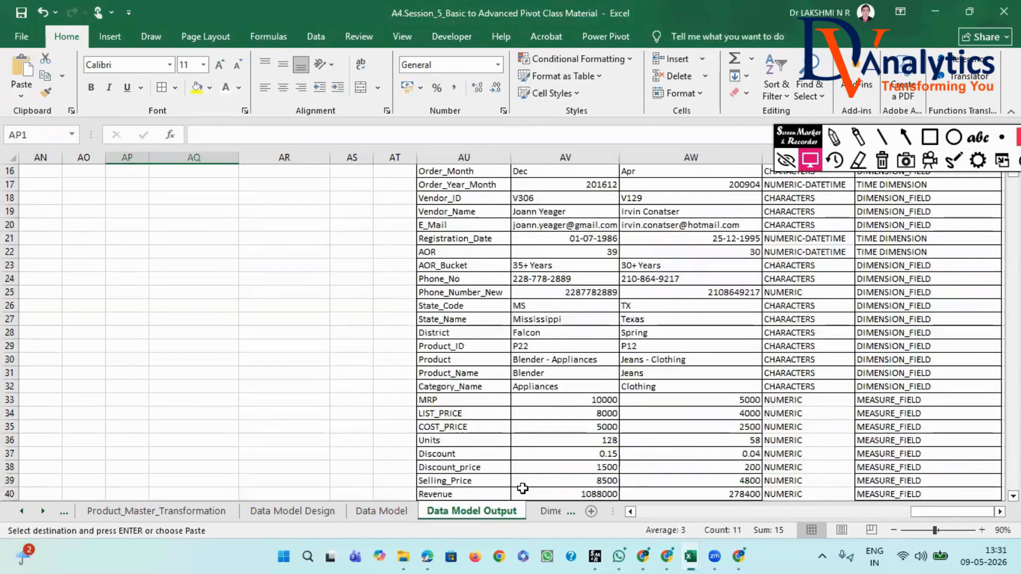
{"action": "left_click", "coordinate": [479, 308]}
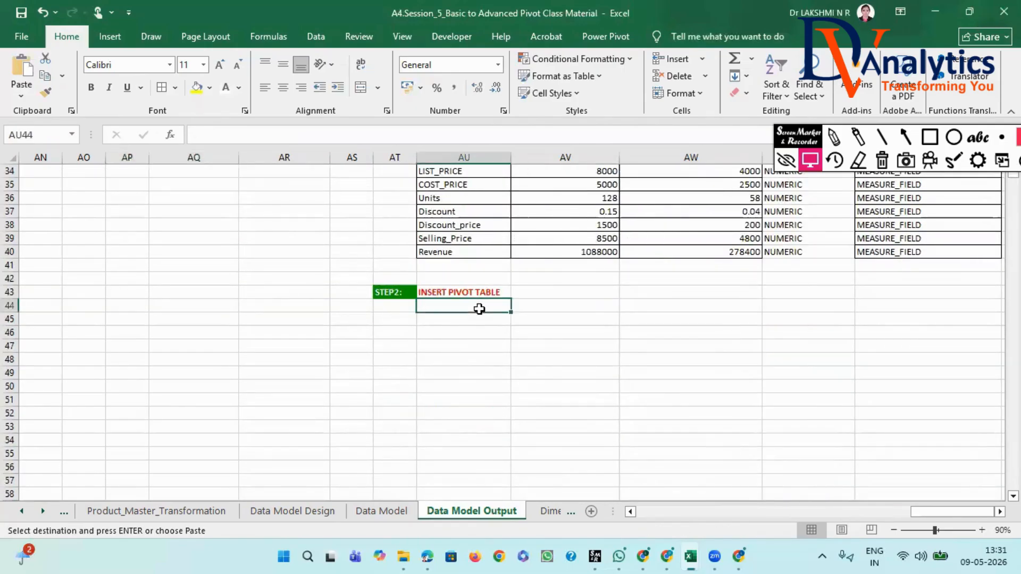
{"action": "key", "text": "ctrl+v"}
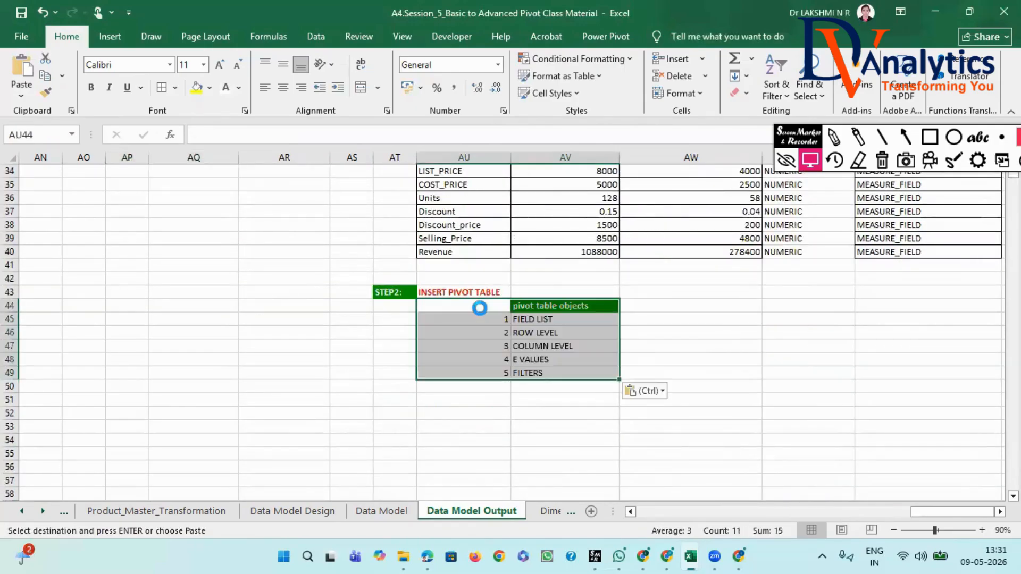
{"action": "left_click", "coordinate": [556, 368]}
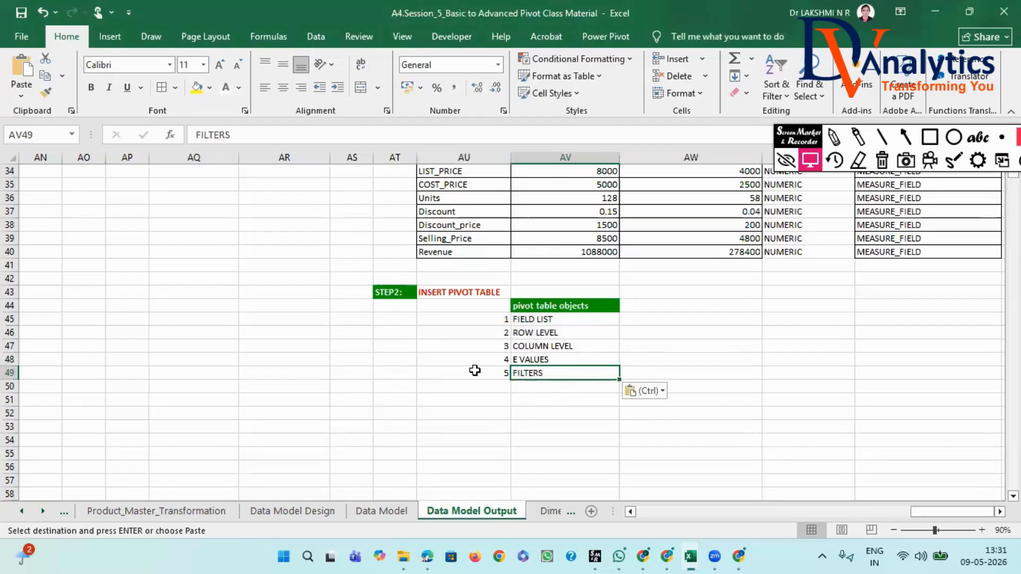
- Enter the question label "Q1" in AE1, above and beside the empty PivotTable placeholder
{"action": "left_click_drag", "start_coordinate": [952, 512], "coordinate": [836, 516]}
{"action": "scroll", "coordinate": [618, 420], "scroll_direction": "up", "scroll_amount": 11}
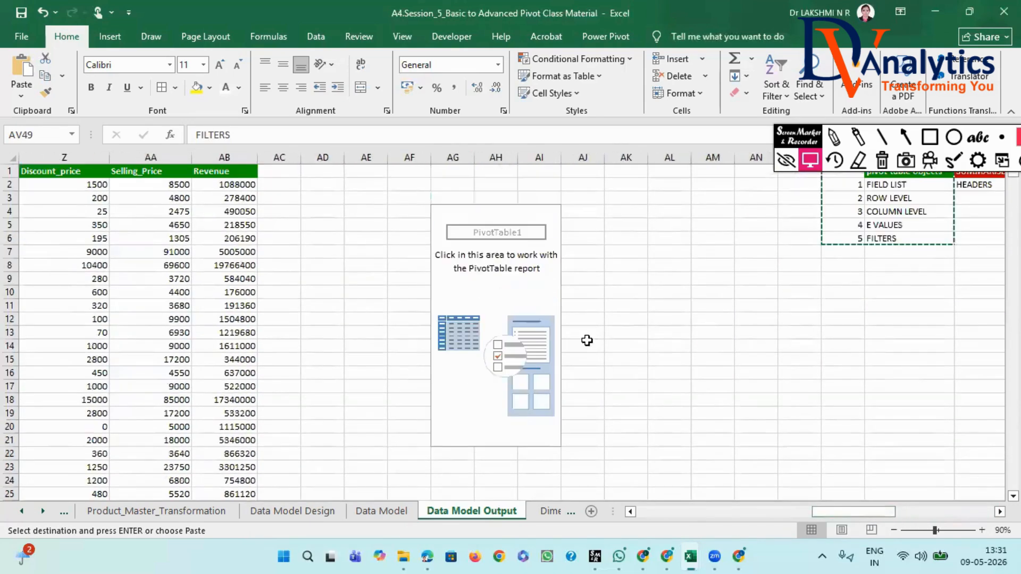
{"action": "left_click", "coordinate": [365, 170]}
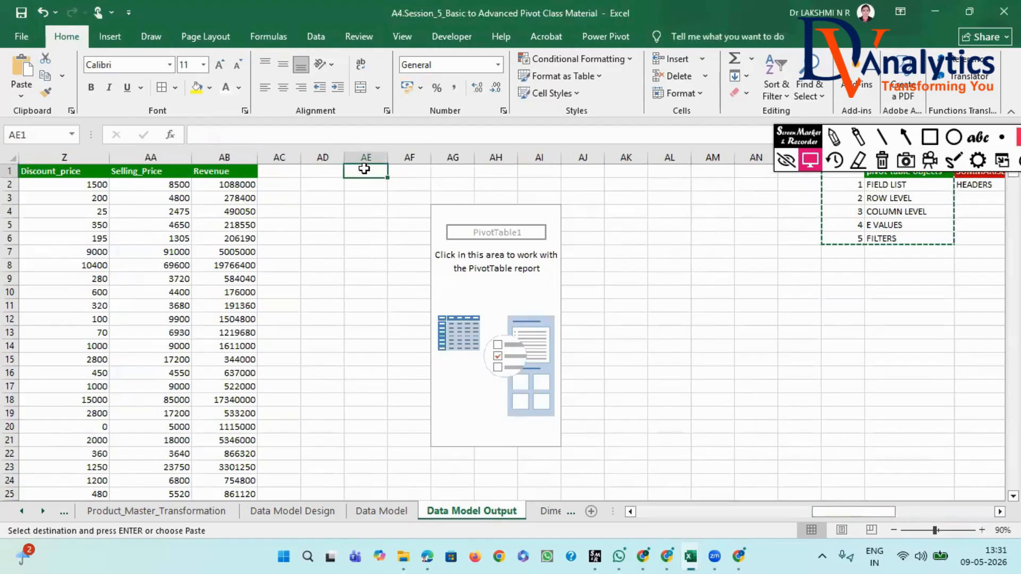
{"action": "type", "text": "QQQQQQQ1"}
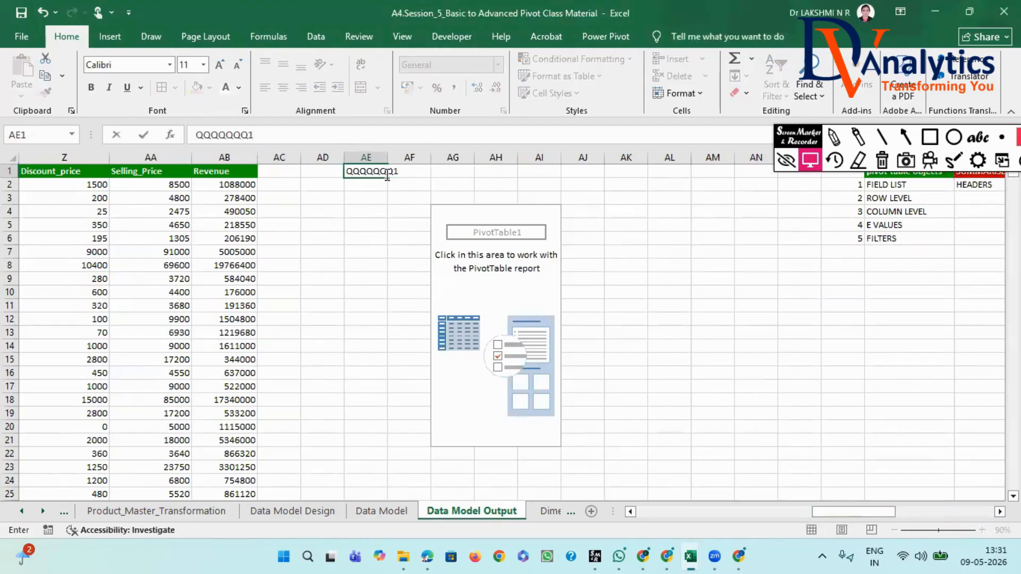
{"action": "key", "text": "BackSpace"}
{"action": "key", "text": "BackSpace"}
{"action": "key", "text": "BackSpace"}
{"action": "key", "text": "BackSpace"}
{"action": "key", "text": "BackSpace"}
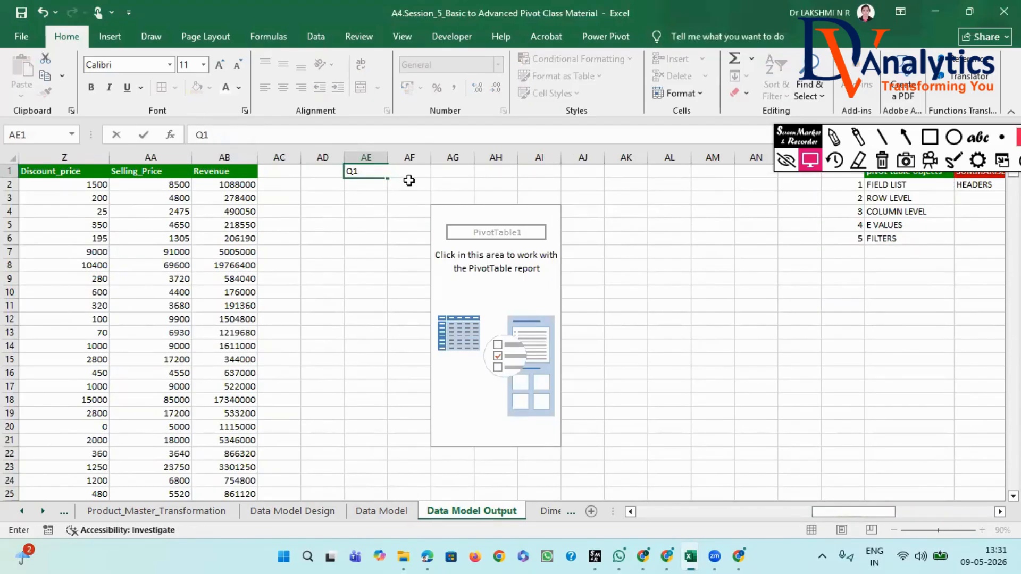
{"action": "key", "text": "Tab"}
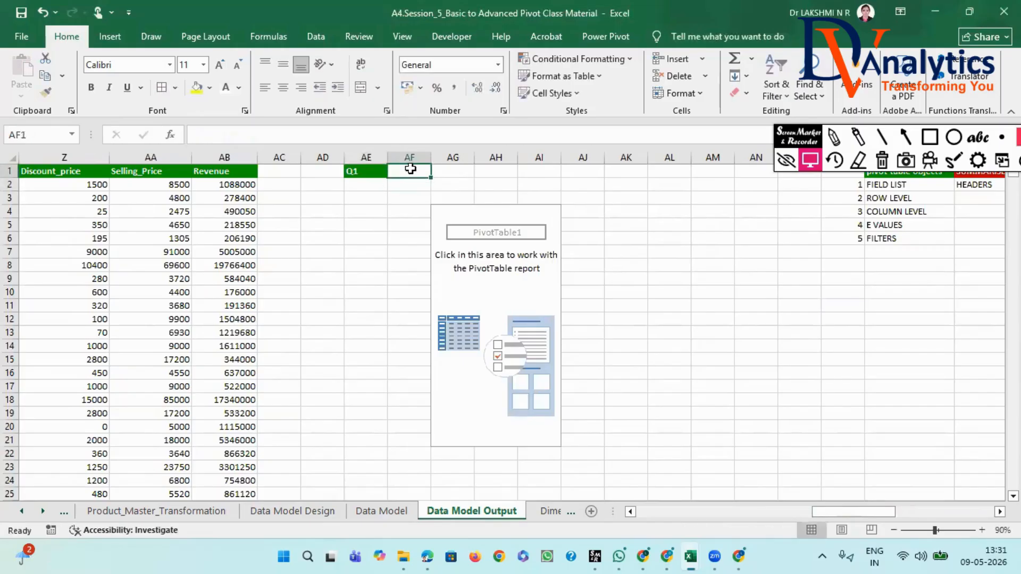
- Enter "CATEGORY WISE REVENUEE" in AF1 beside Q1 and widen column AF to show the full text
{"action": "type", "text": "CATEG"}
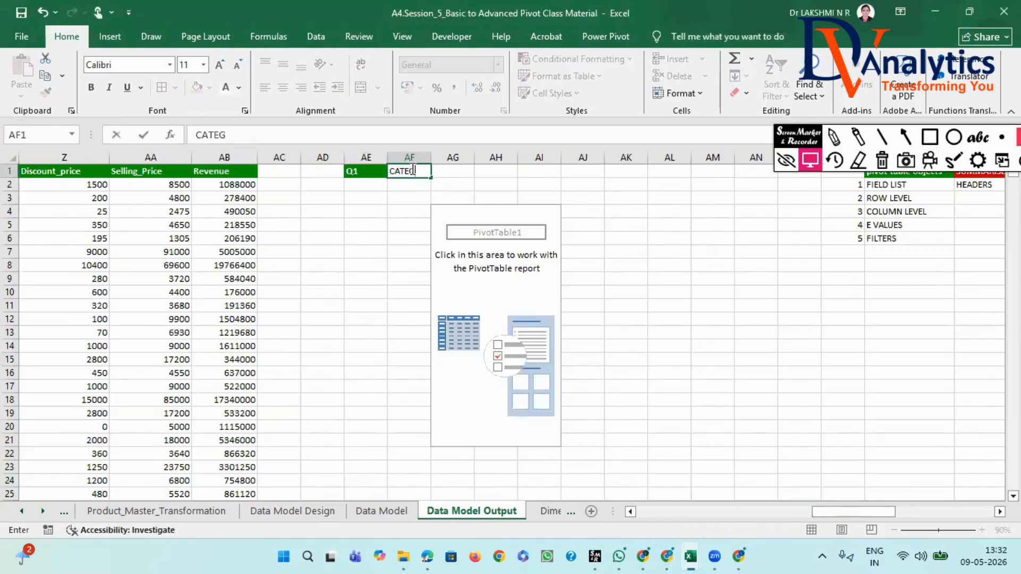
{"action": "type", "text": "ORY WIS"}
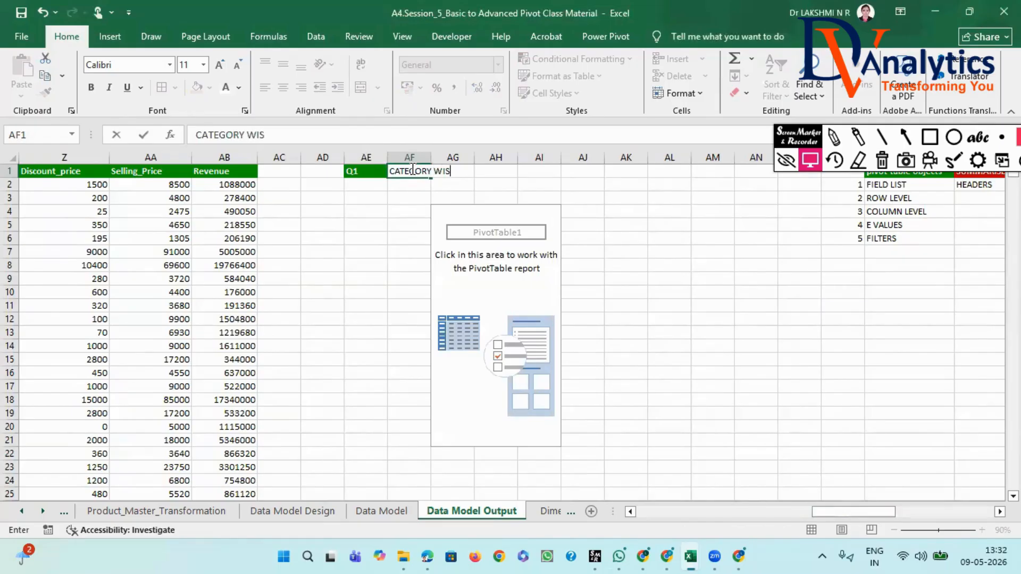
{"action": "type", "text": "E REVENUE"}
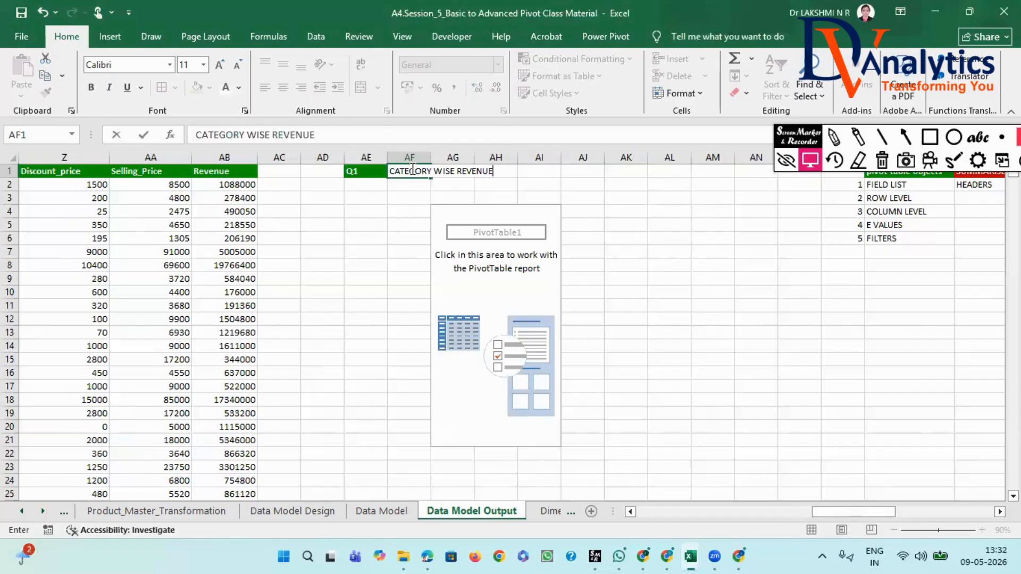
{"action": "type", "text": "E"}
{"action": "key", "text": "Return"}
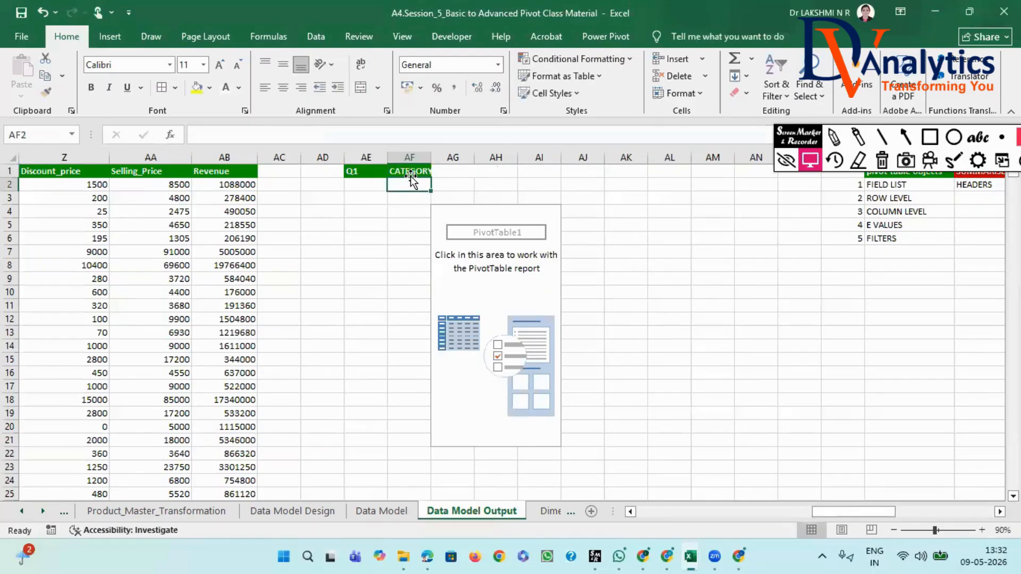
{"action": "left_click_drag", "start_coordinate": [432, 154], "coordinate": [524, 154]}
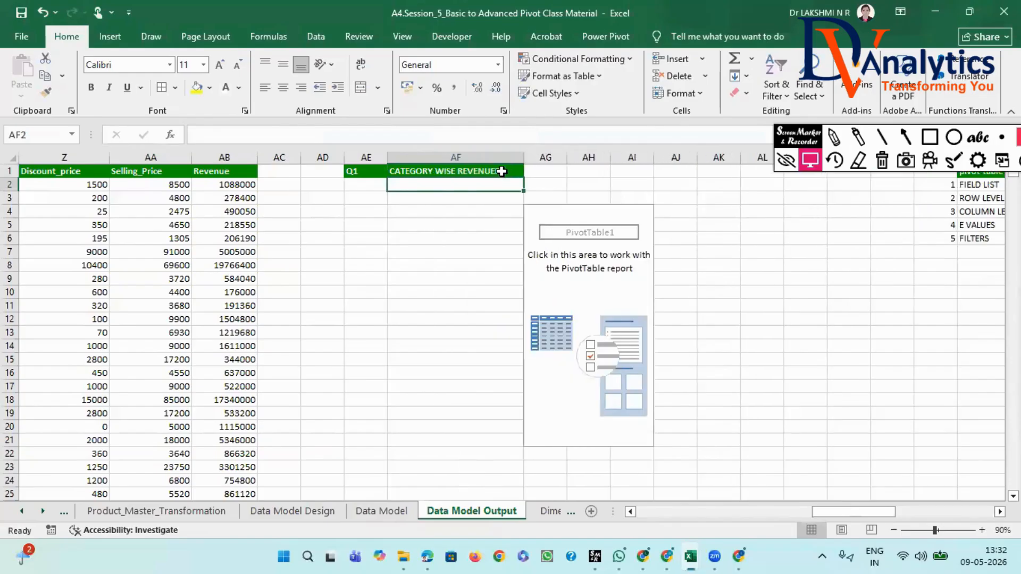
{"action": "left_click", "coordinate": [409, 201]}
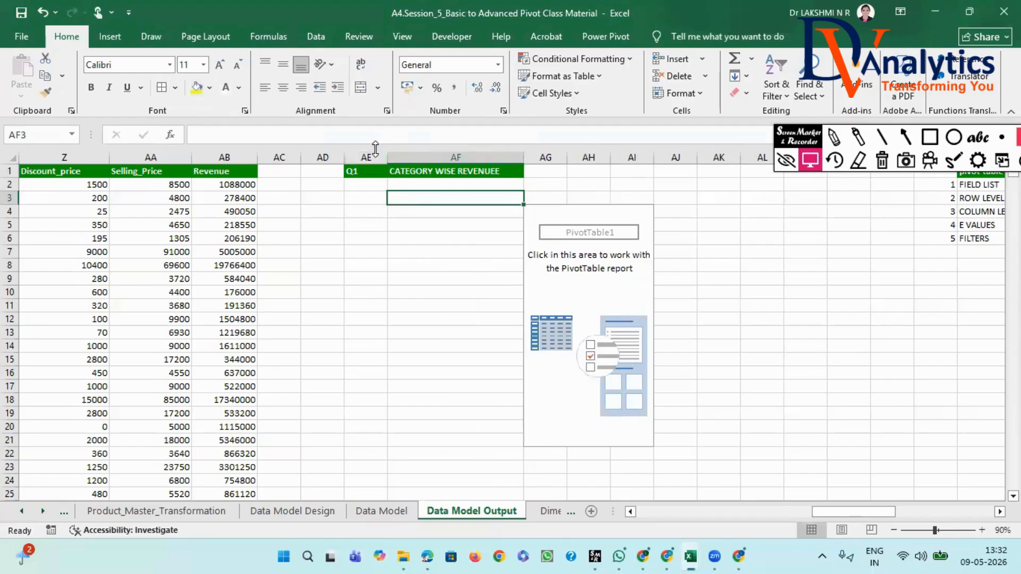
- Give the question title in AF1 a yellow fill and black font colour
{"action": "left_click", "coordinate": [410, 173]}
{"action": "left_click", "coordinate": [197, 89]}
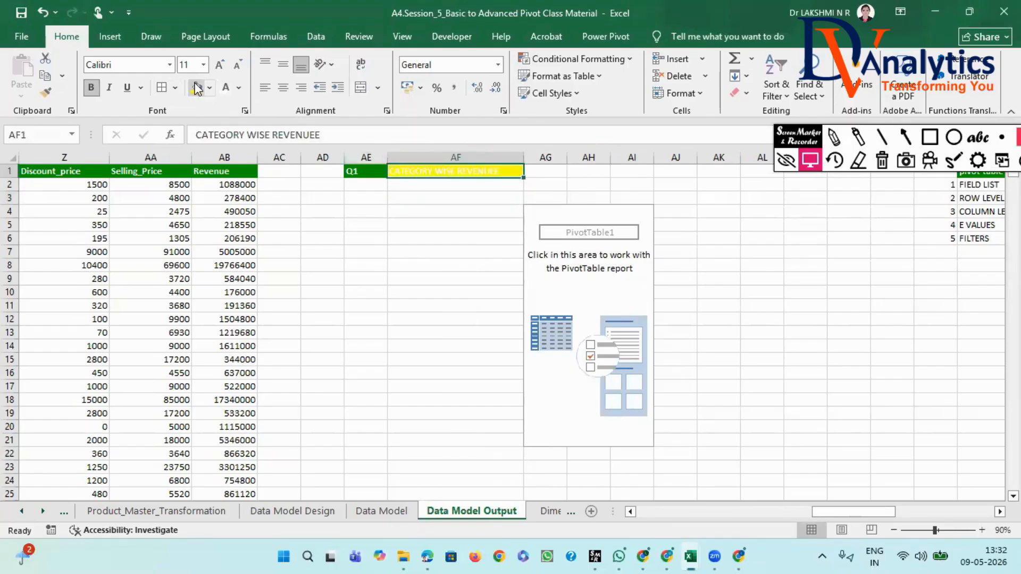
{"action": "left_click", "coordinate": [238, 88]}
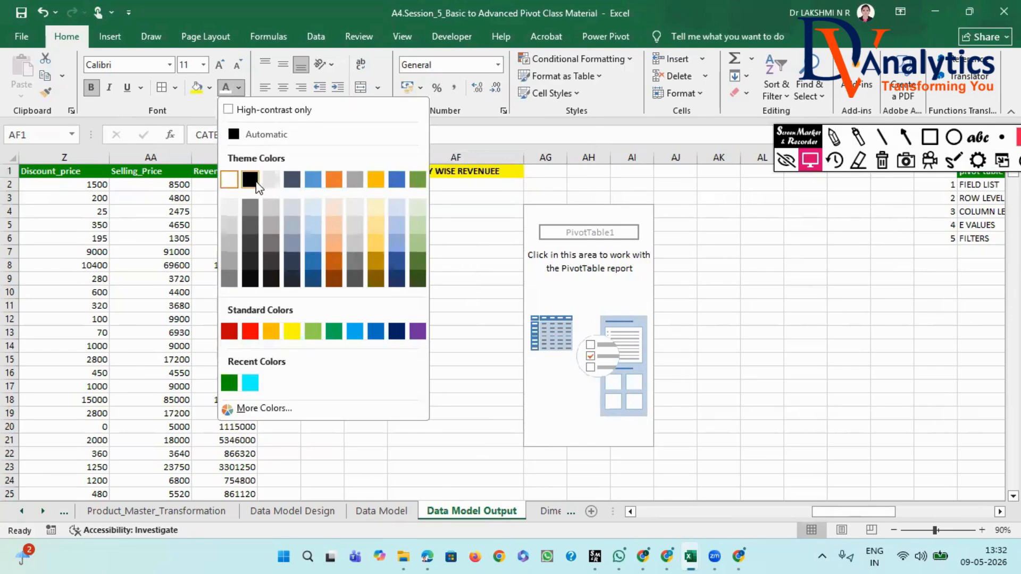
{"action": "left_click", "coordinate": [256, 181]}
- Copy the formatted question title from AF1 and paste it into AW1 above the dimensions and measures notes
{"action": "key", "text": "ctrl+c"}
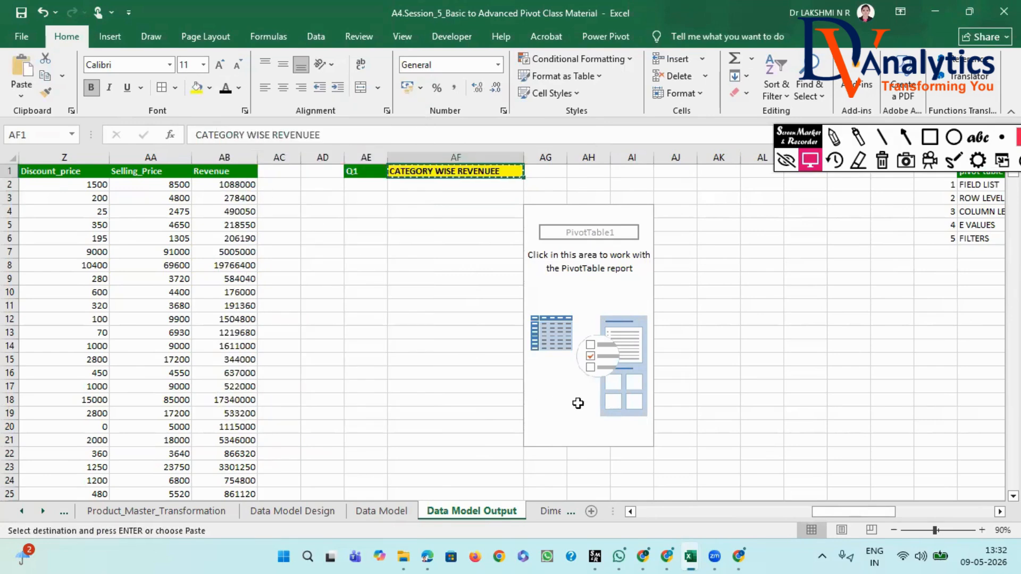
{"action": "left_click_drag", "start_coordinate": [860, 513], "coordinate": [978, 497]}
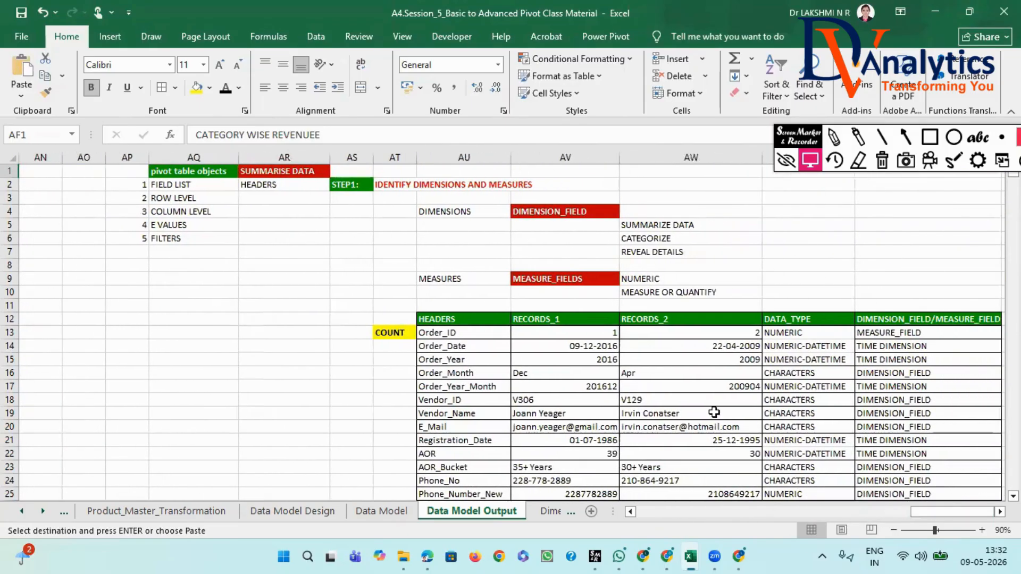
{"action": "scroll", "coordinate": [713, 413], "scroll_direction": "down", "scroll_amount": 12}
{"action": "scroll", "coordinate": [645, 383], "scroll_direction": "up", "scroll_amount": 12}
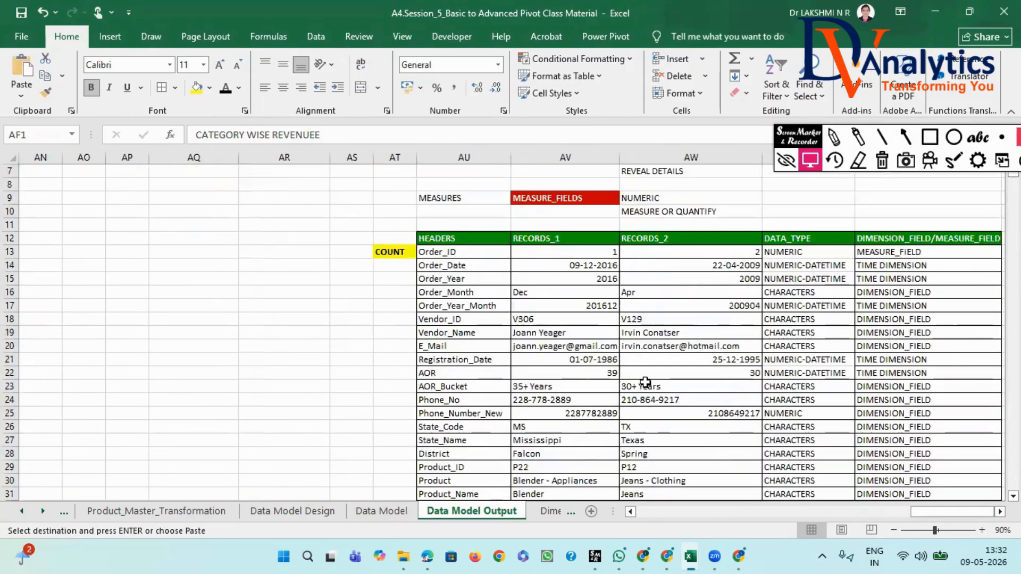
{"action": "left_click", "coordinate": [743, 169]}
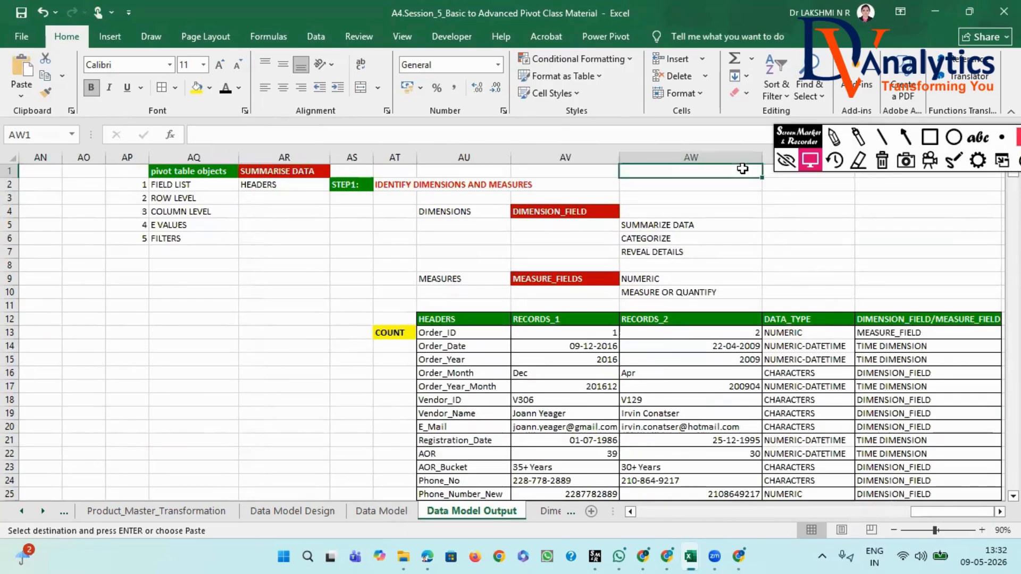
{"action": "key", "text": "ctrl+v"}
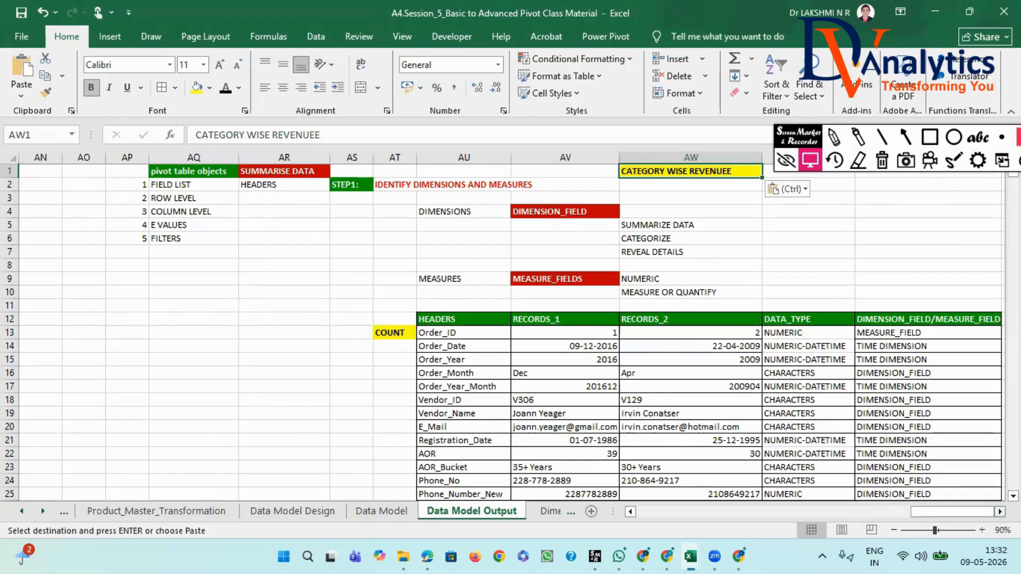
- Copy only the word "CATEGORY" from the title in AW1 into AX4, on the DIMENSIONS row
{"action": "left_click", "coordinate": [1000, 512]}
{"action": "left_click", "coordinate": [1000, 512]}
{"action": "left_click", "coordinate": [1000, 512]}
{"action": "left_click", "coordinate": [1000, 512]}
{"action": "left_click", "coordinate": [1000, 512]}
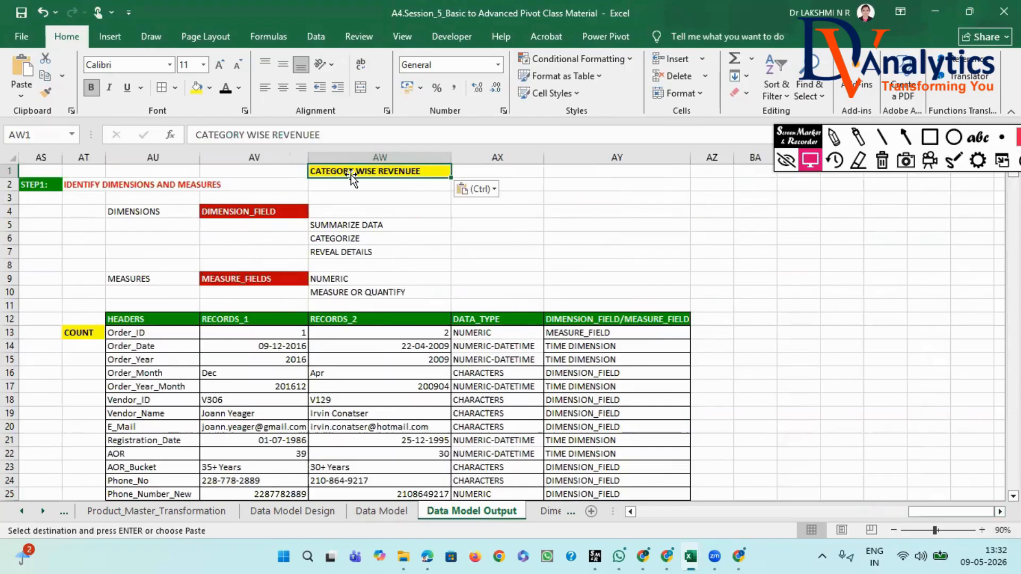
{"action": "left_click", "coordinate": [246, 137]}
{"action": "left_click_drag", "start_coordinate": [246, 136], "coordinate": [194, 136]}
{"action": "key", "text": "ctrl+c"}
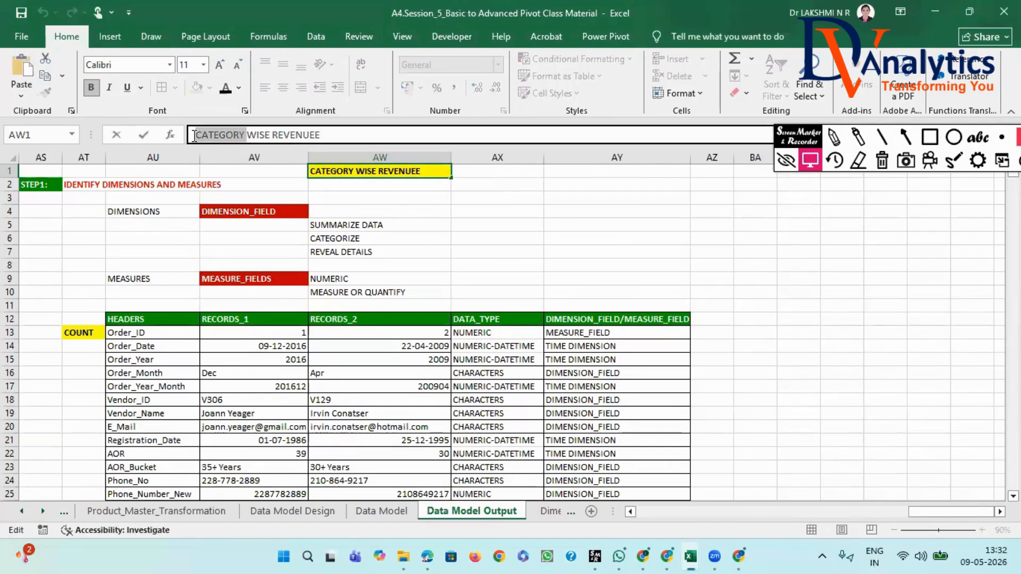
{"action": "left_click", "coordinate": [488, 212]}
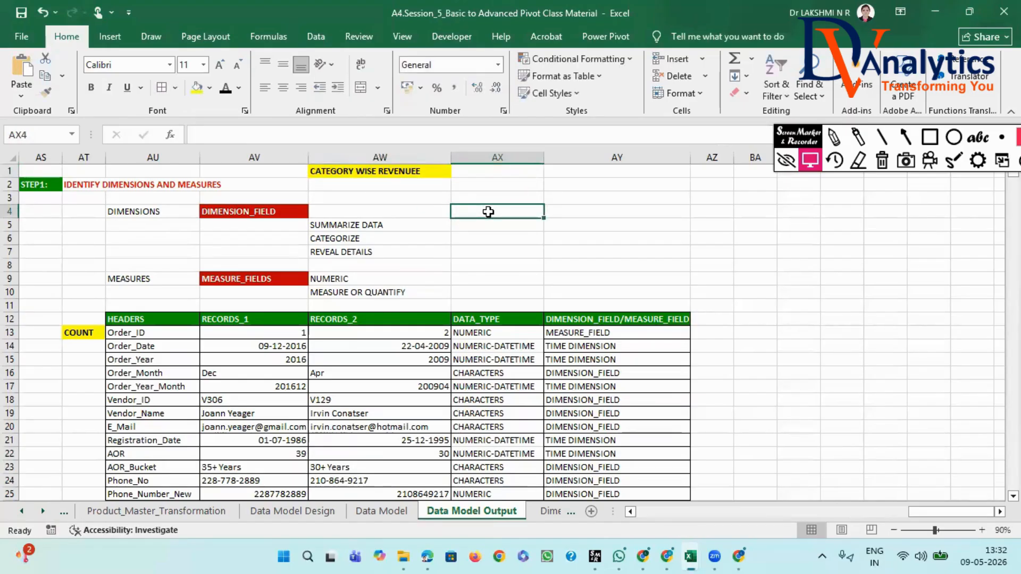
{"action": "key", "text": "ctrl+v"}
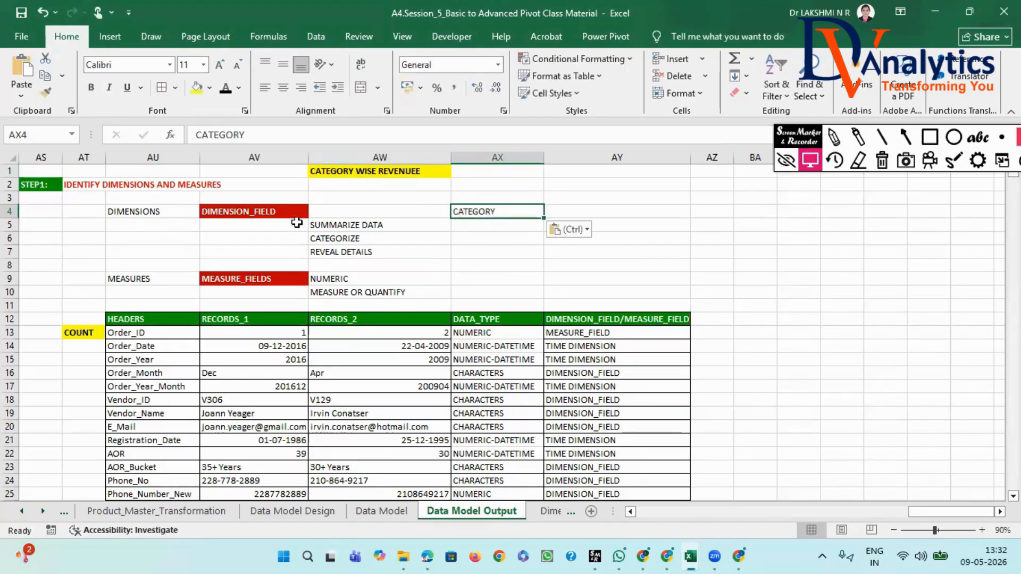
- Copy the last word of the AW1 title into AX9 on the MEASURES row and correct its spelling to "REVENUE"
{"action": "left_click", "coordinate": [328, 171]}
{"action": "left_click_drag", "start_coordinate": [323, 135], "coordinate": [275, 137]}
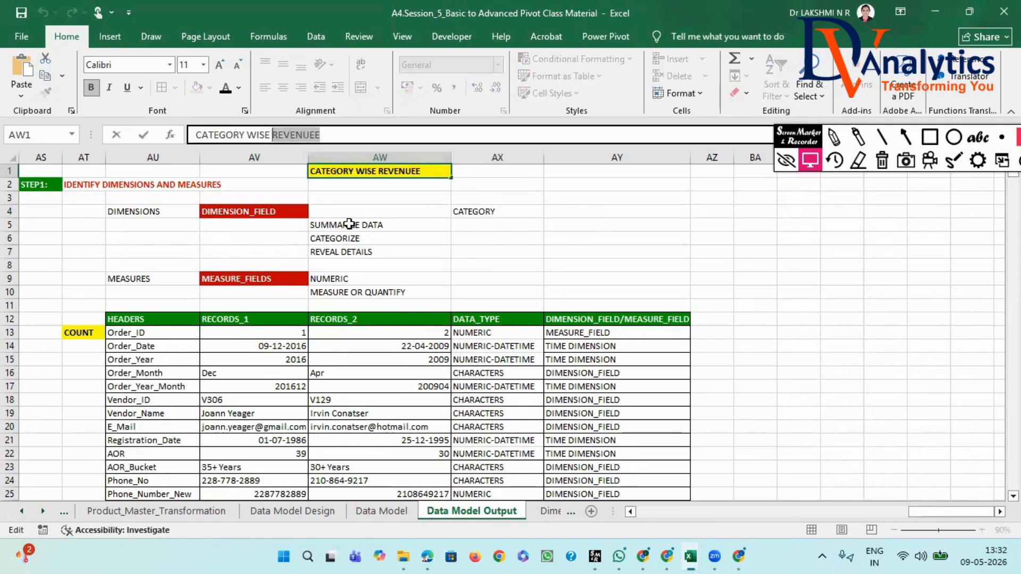
{"action": "left_click", "coordinate": [470, 278]}
{"action": "key", "text": "ctrl+v"}
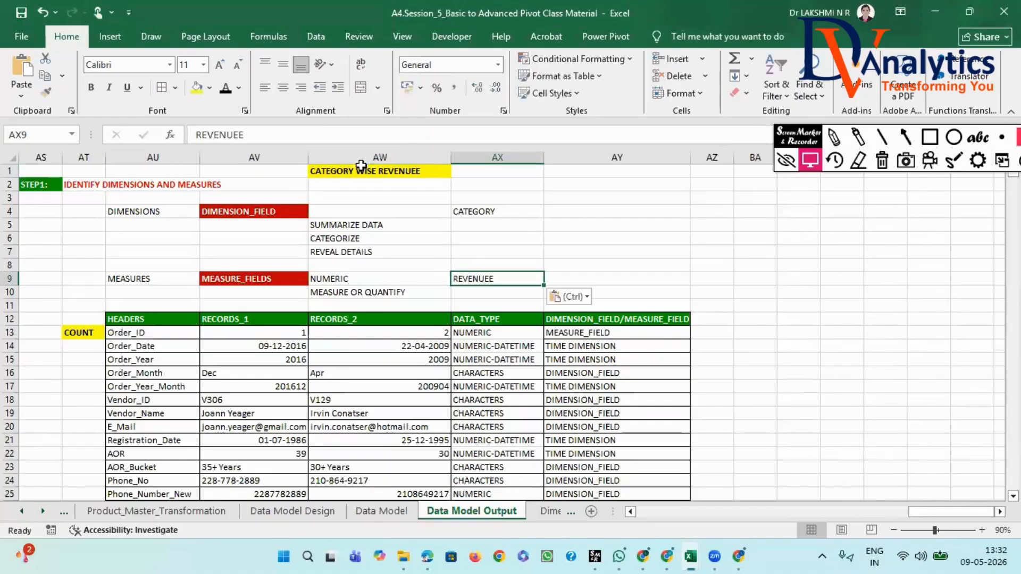
{"action": "left_click", "coordinate": [240, 135]}
{"action": "key", "text": "BackSpace"}
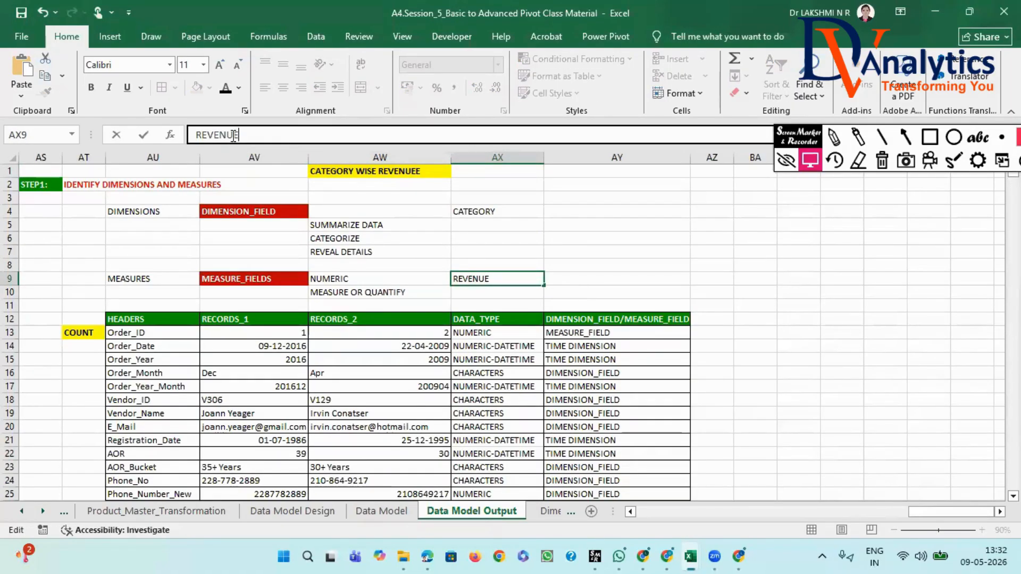
{"action": "left_click", "coordinate": [578, 268]}
- Enter "ROWS" in AY4 and "COLUMNS" in AZ4 beside CATEGORY, and widen column AZ to fit
{"action": "left_click", "coordinate": [486, 211]}
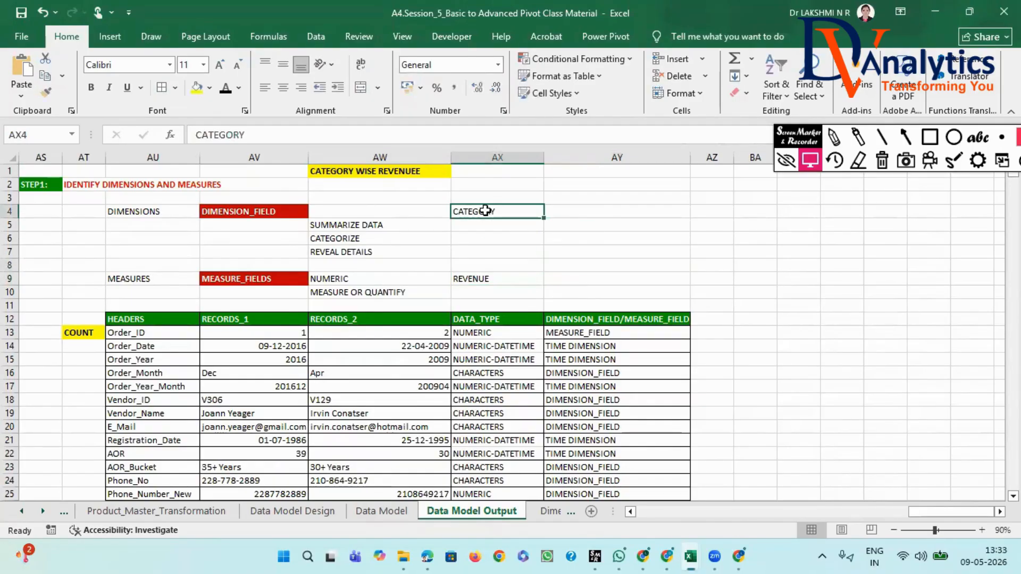
{"action": "left_click", "coordinate": [272, 211]}
{"action": "left_click", "coordinate": [491, 212]}
{"action": "left_click", "coordinate": [596, 215]}
{"action": "type", "text": "RO"}
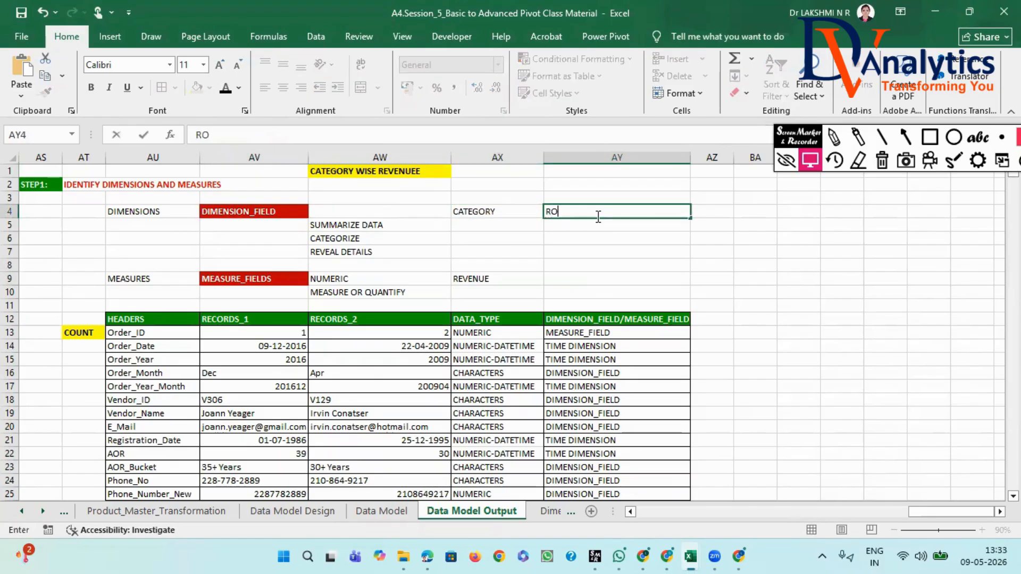
{"action": "type", "text": "WS"}
{"action": "left_click", "coordinate": [709, 212]}
{"action": "type", "text": "COLUMNS"}
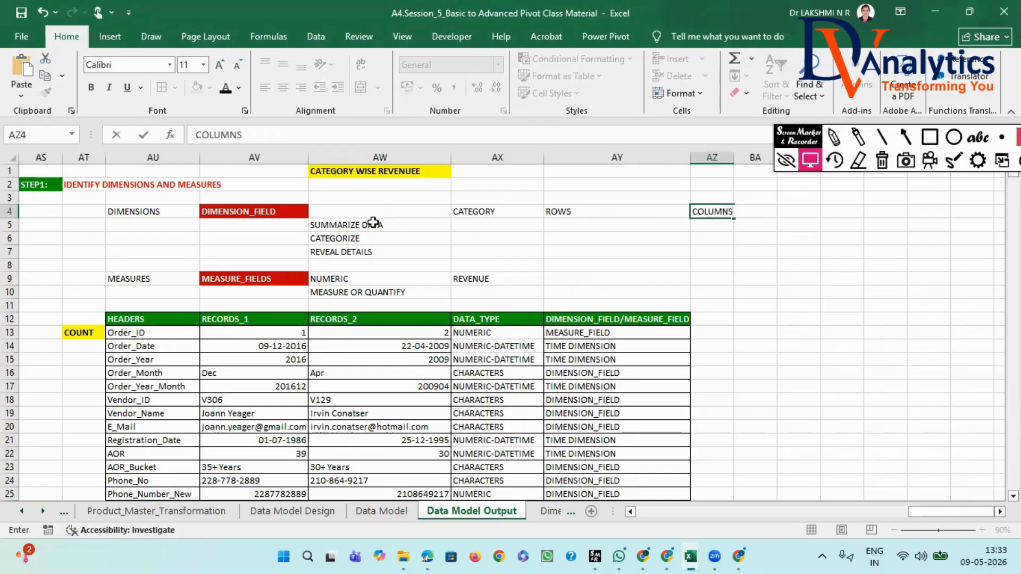
{"action": "left_click", "coordinate": [728, 266]}
{"action": "left_click_drag", "start_coordinate": [732, 162], "coordinate": [754, 162]}
- Label the two layout options by entering "CASE1" in AY3 above ROWS and "CASE2" in AZ3 above COLUMNS
{"action": "left_click", "coordinate": [605, 212]}
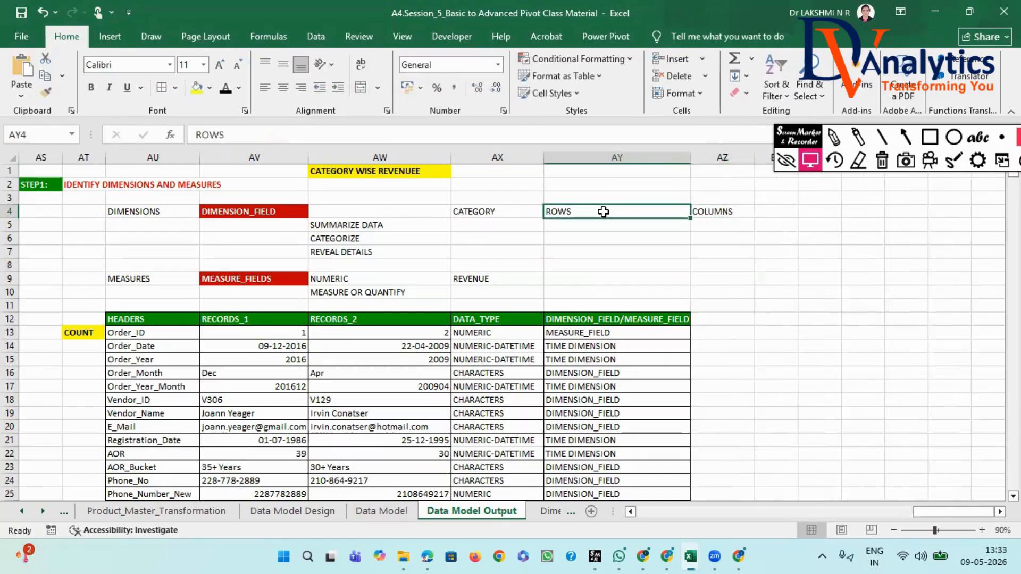
{"action": "left_click", "coordinate": [710, 211]}
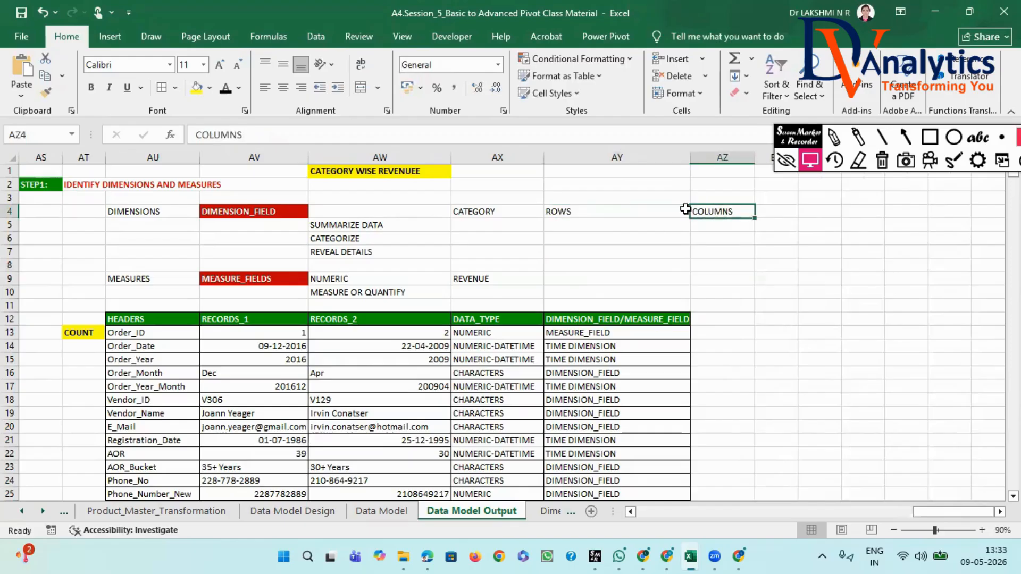
{"action": "left_click", "coordinate": [573, 194]}
{"action": "type", "text": "CASE1"}
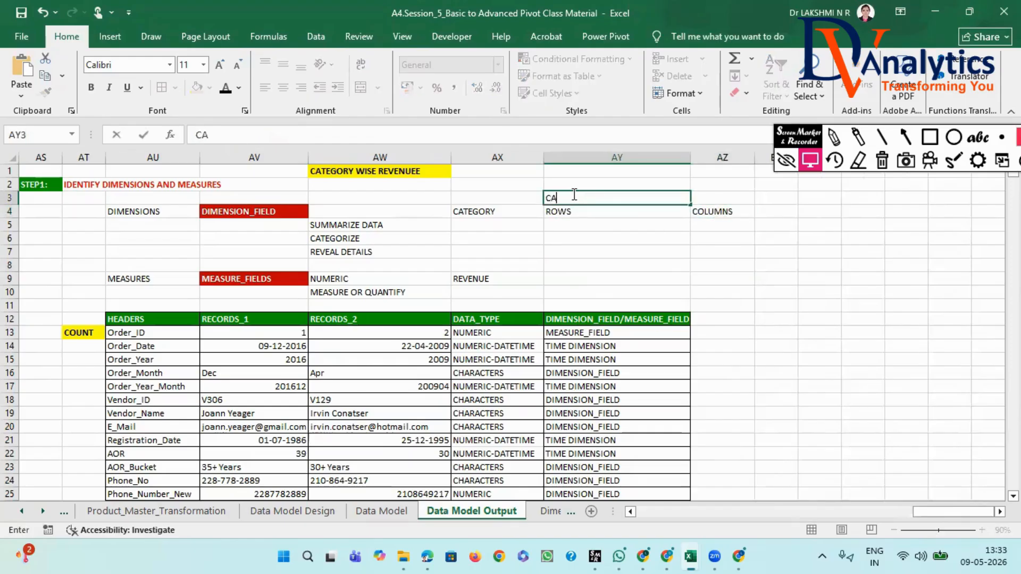
{"action": "left_click", "coordinate": [707, 192]}
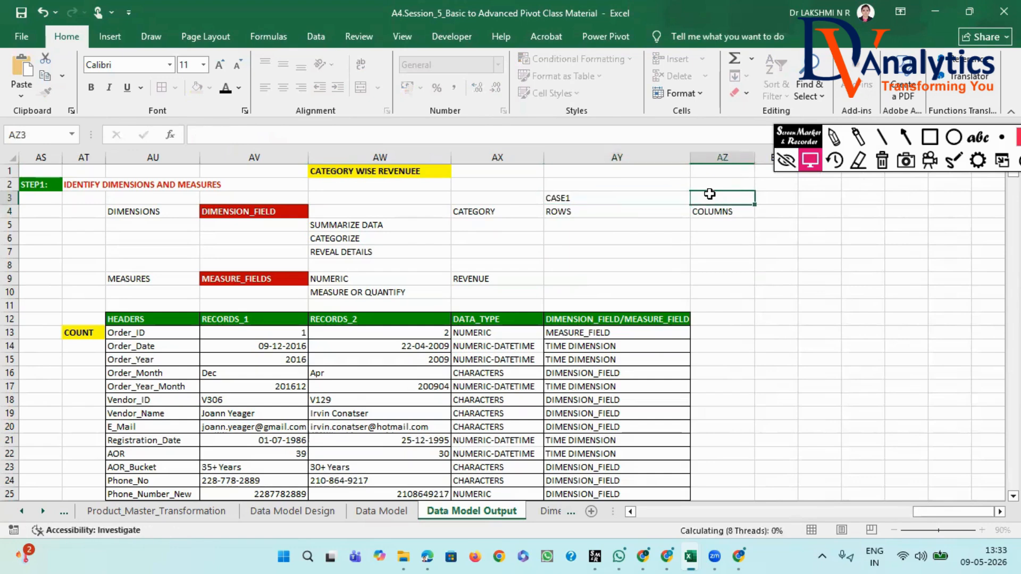
{"action": "type", "text": "CASE2"}
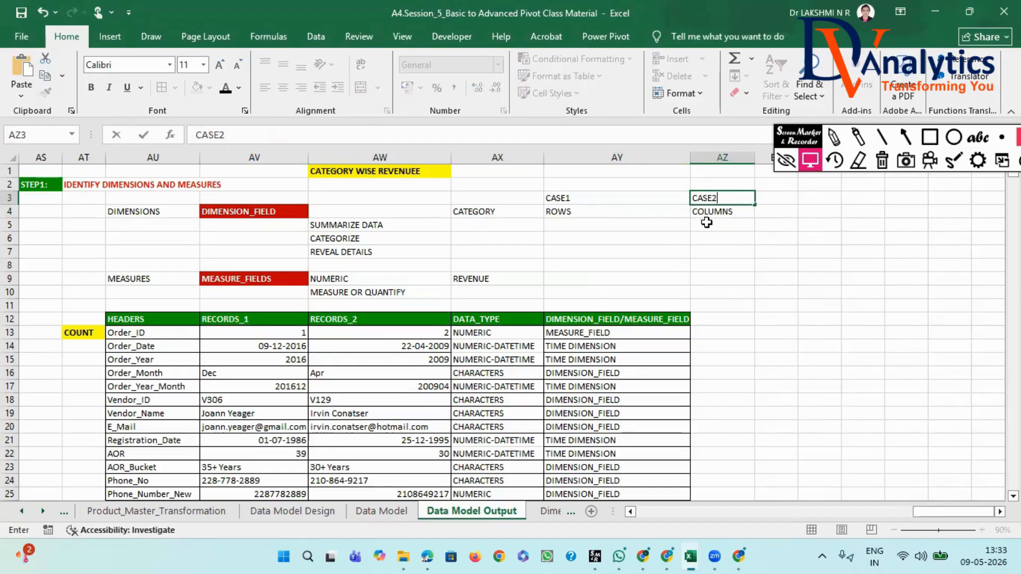
- Enter "E_VALUES" in AY9 beside REVENUE as the pivot area for the measure under CASE1
{"action": "left_click", "coordinate": [556, 277]}
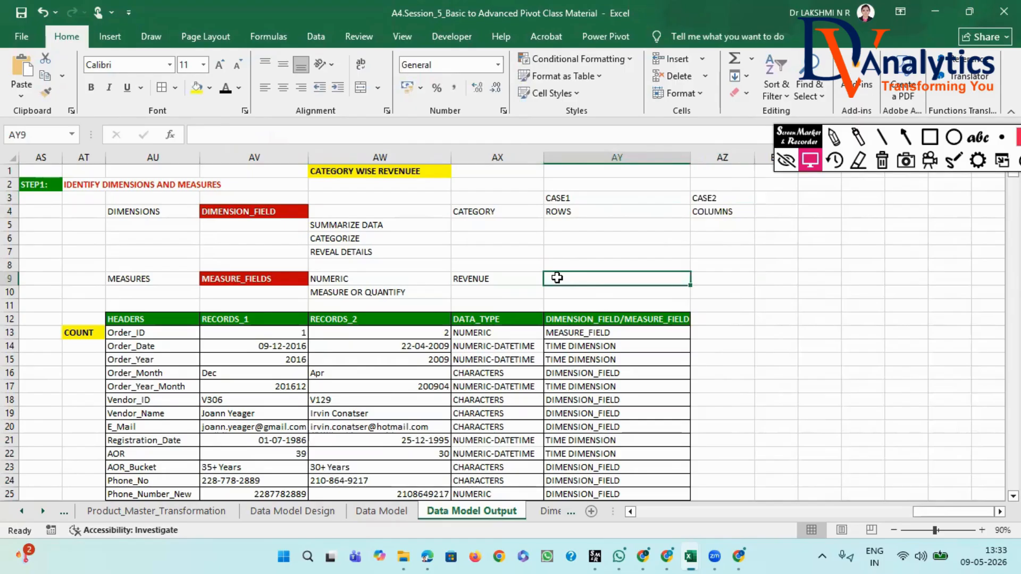
{"action": "type", "text": "EVA"}
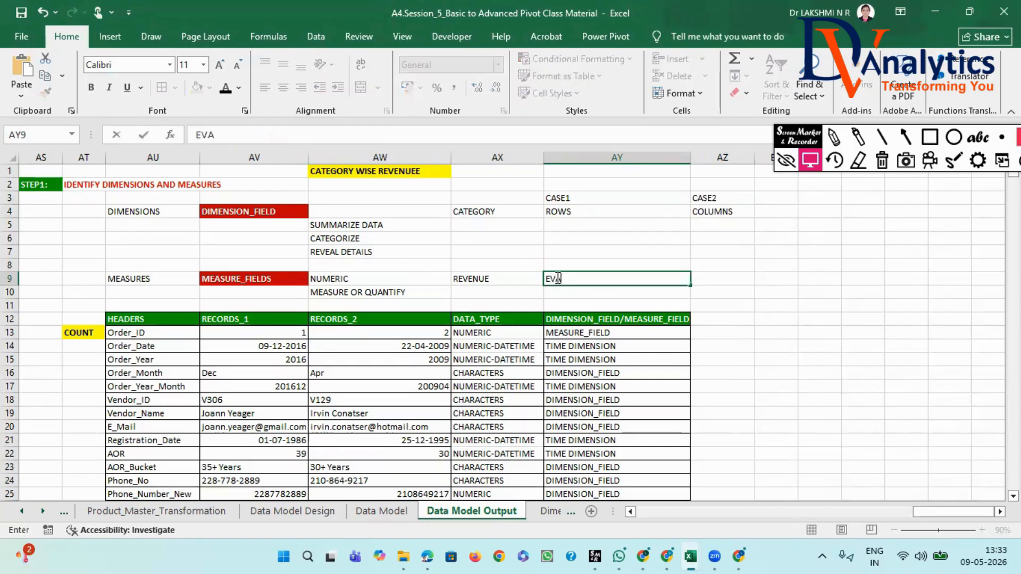
{"action": "type", "text": "LUES"}
{"action": "type", "text": "_"}
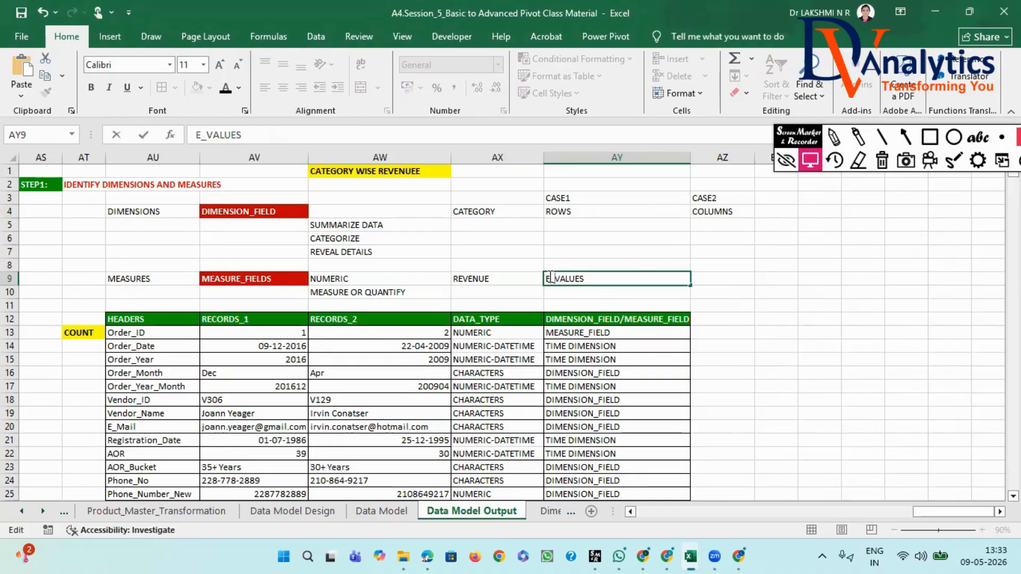
{"action": "key", "text": "Return"}
- Copy the E_VALUES entry from AY9 to AZ9 so CASE2 has the same measure area
{"action": "left_click", "coordinate": [576, 275]}
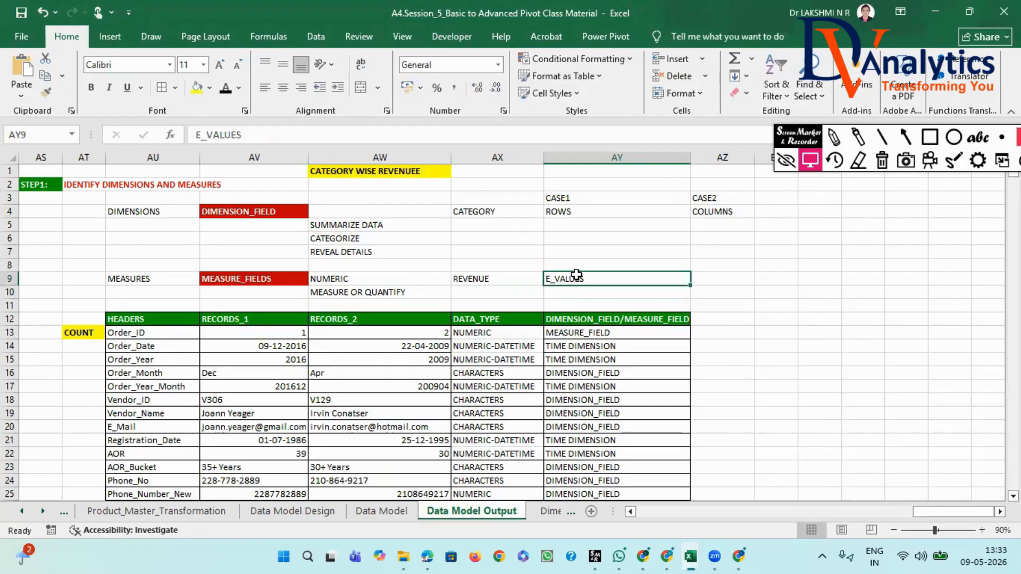
{"action": "key", "text": "ctrl+c"}
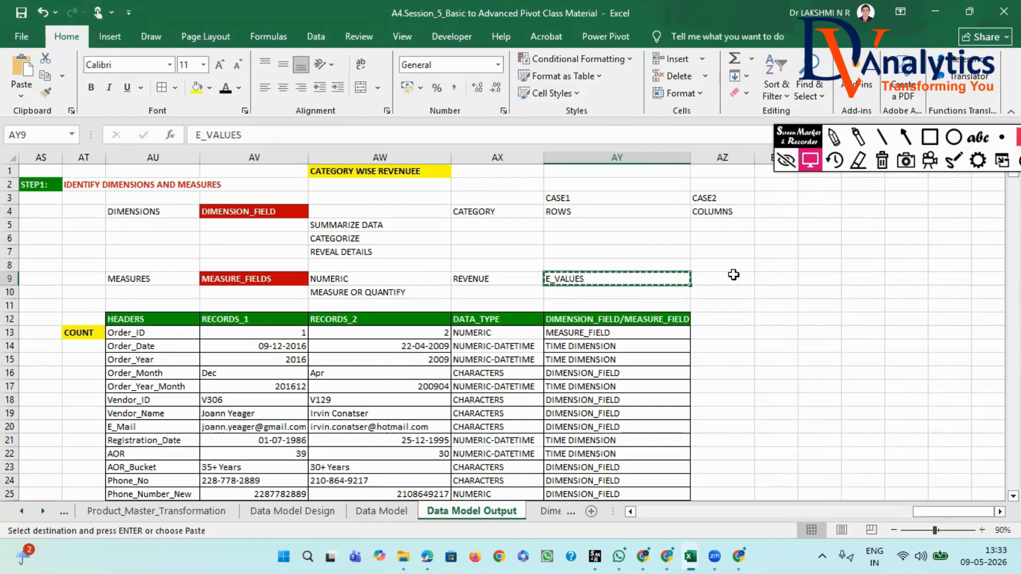
{"action": "left_click", "coordinate": [734, 274]}
{"action": "key", "text": "ctrl+v"}
{"action": "left_click", "coordinate": [734, 340]}
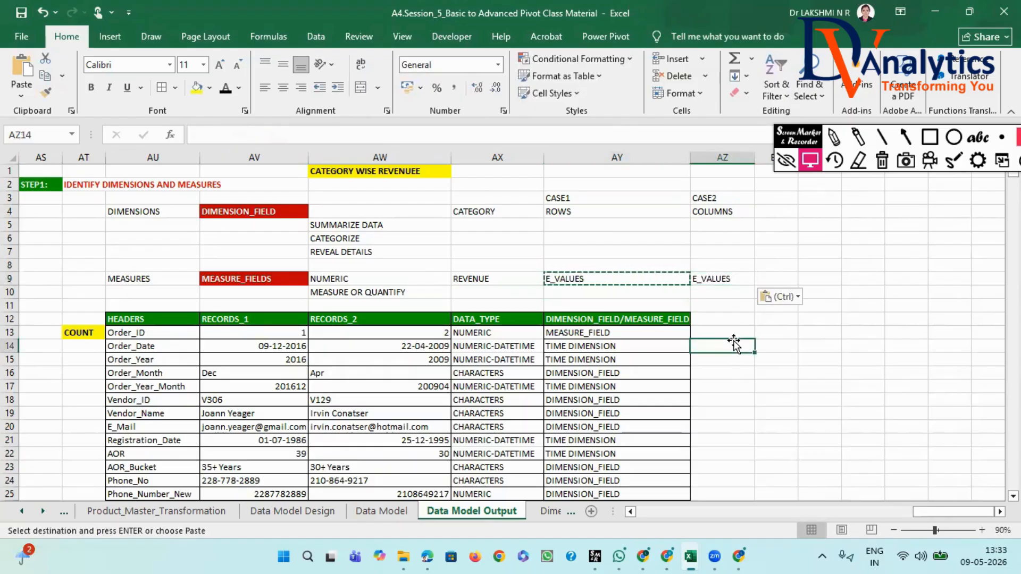
{"action": "key", "text": "Escape"}
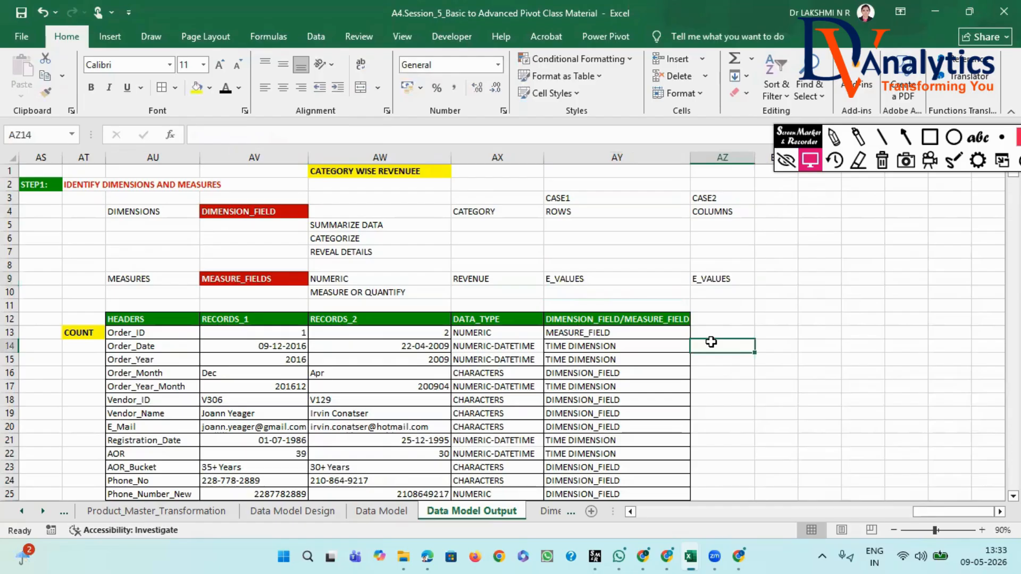
{"action": "left_click_drag", "start_coordinate": [941, 511], "coordinate": [844, 508]}
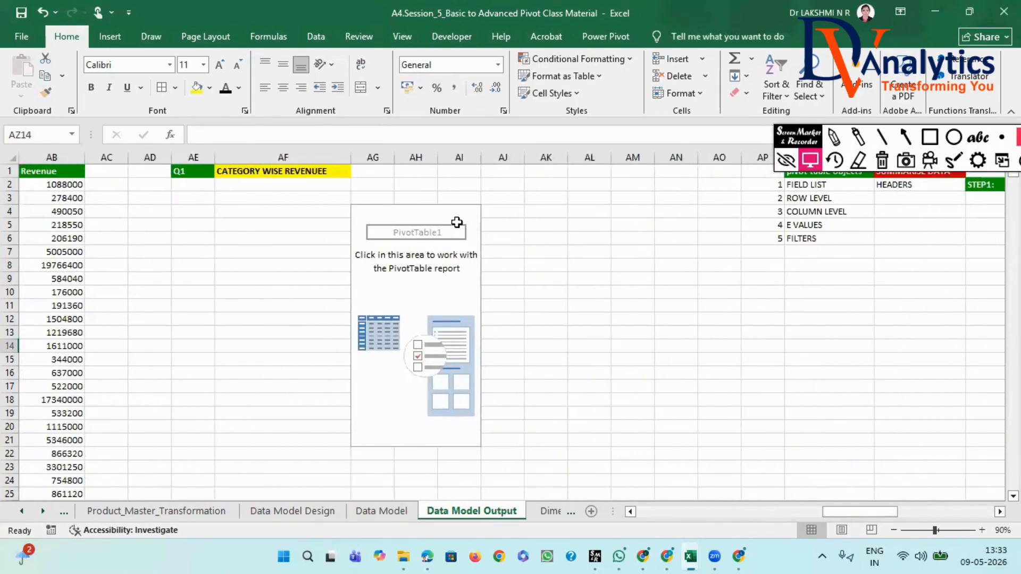
{"action": "left_click", "coordinate": [440, 212]}
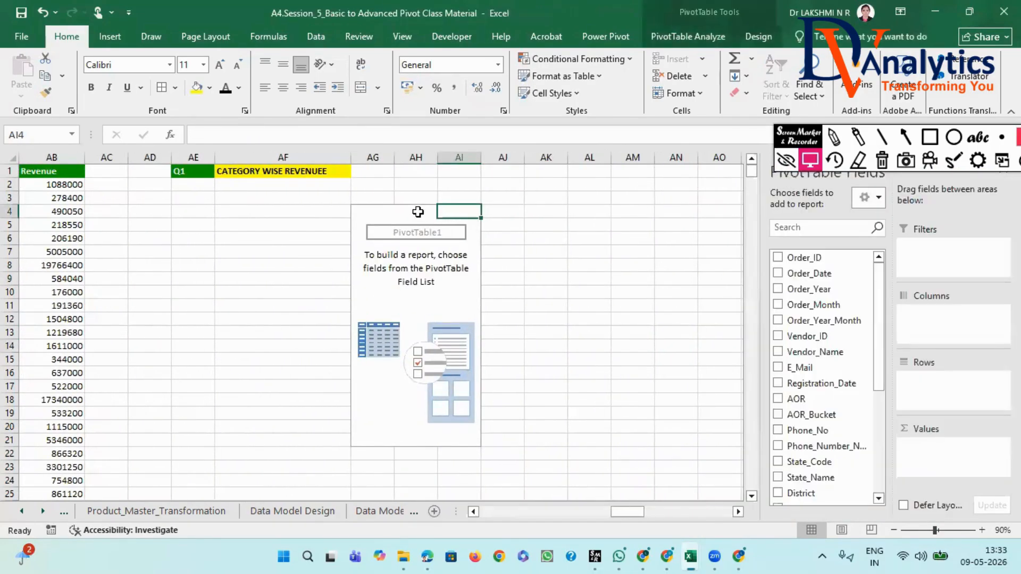
{"action": "left_click", "coordinate": [375, 211]}
{"action": "left_click", "coordinate": [376, 265]}
{"action": "left_click", "coordinate": [384, 319]}
- Insert a PivotTable from the Data Model Output range $A$1:$AB$15215, placed on the existing worksheet at cell BE9
{"action": "left_click_drag", "start_coordinate": [639, 512], "coordinate": [483, 508]}
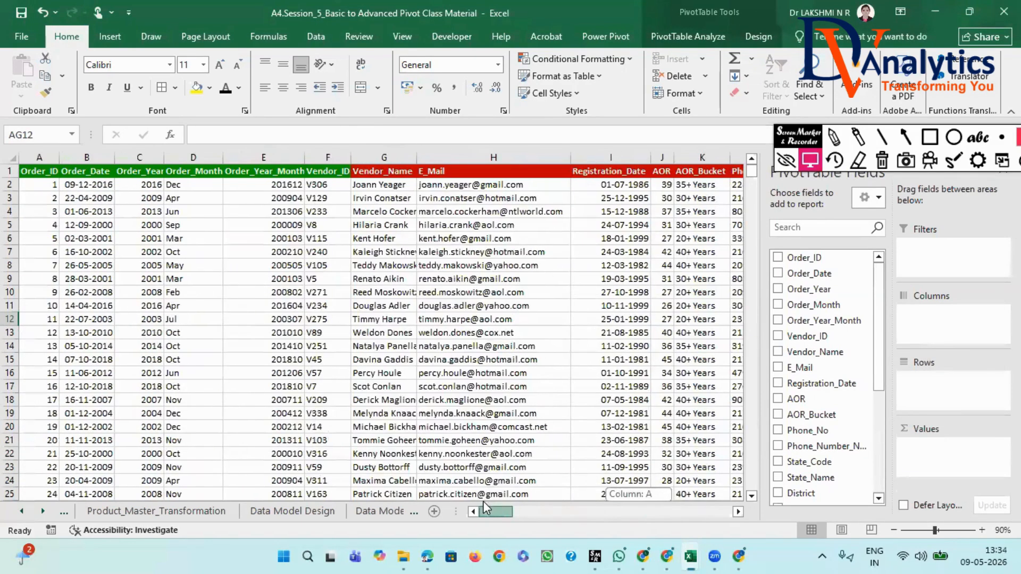
{"action": "left_click", "coordinate": [132, 291]}
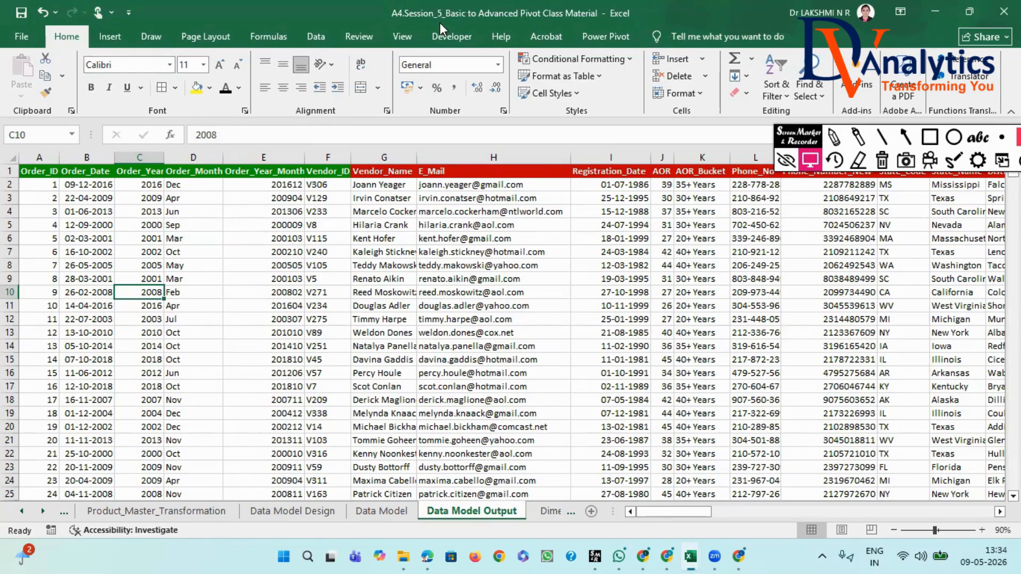
{"action": "left_click", "coordinate": [113, 38]}
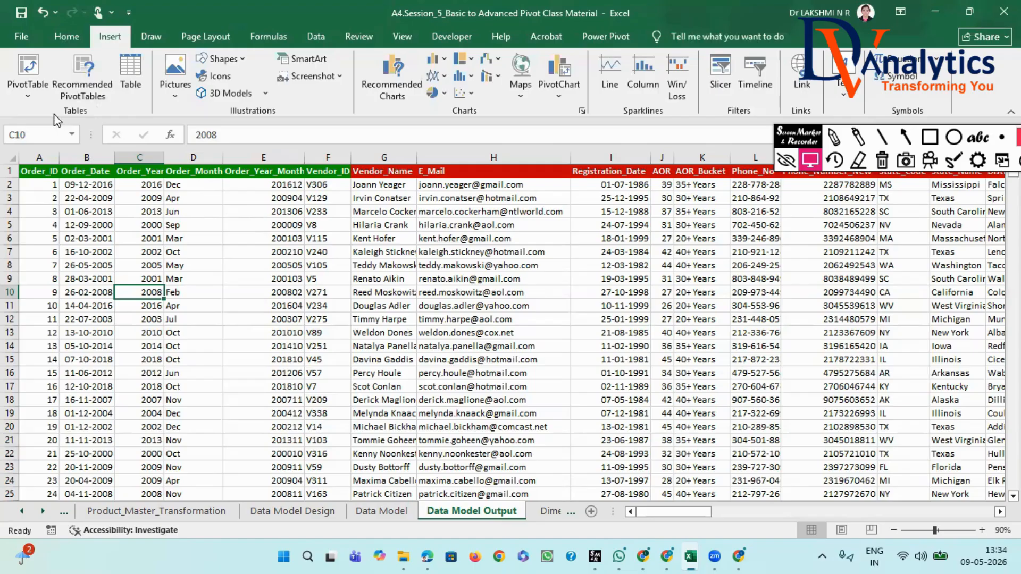
{"action": "left_click", "coordinate": [27, 97]}
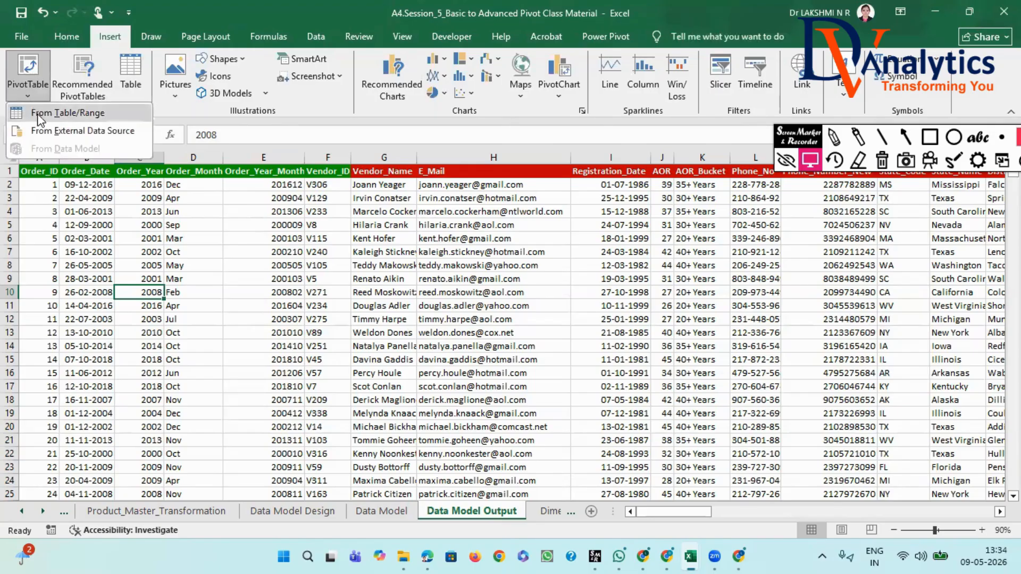
{"action": "left_click", "coordinate": [43, 114]}
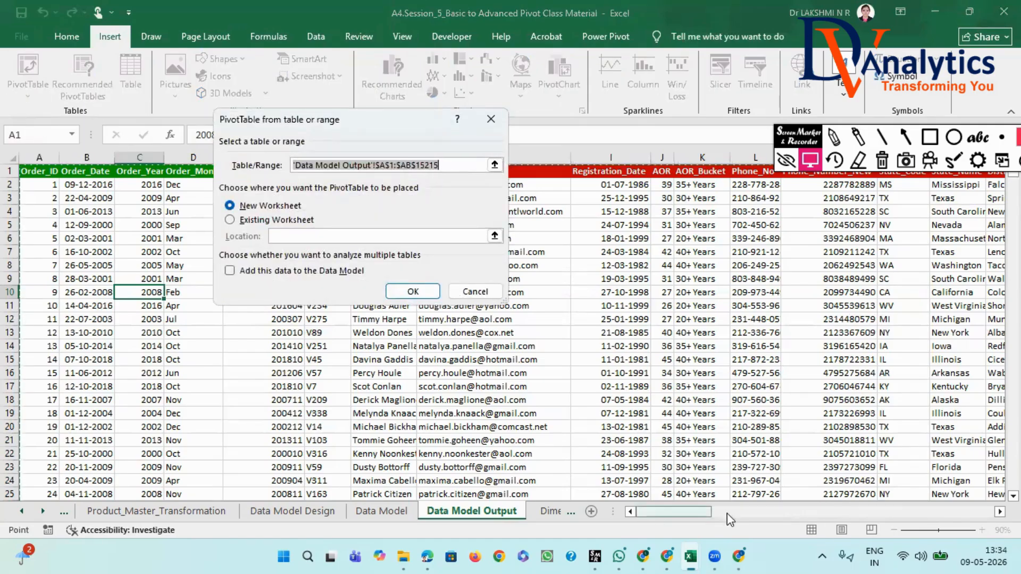
{"action": "left_click_drag", "start_coordinate": [686, 516], "coordinate": [973, 481]}
{"action": "scroll", "coordinate": [332, 333], "scroll_direction": "right", "scroll_amount": 5}
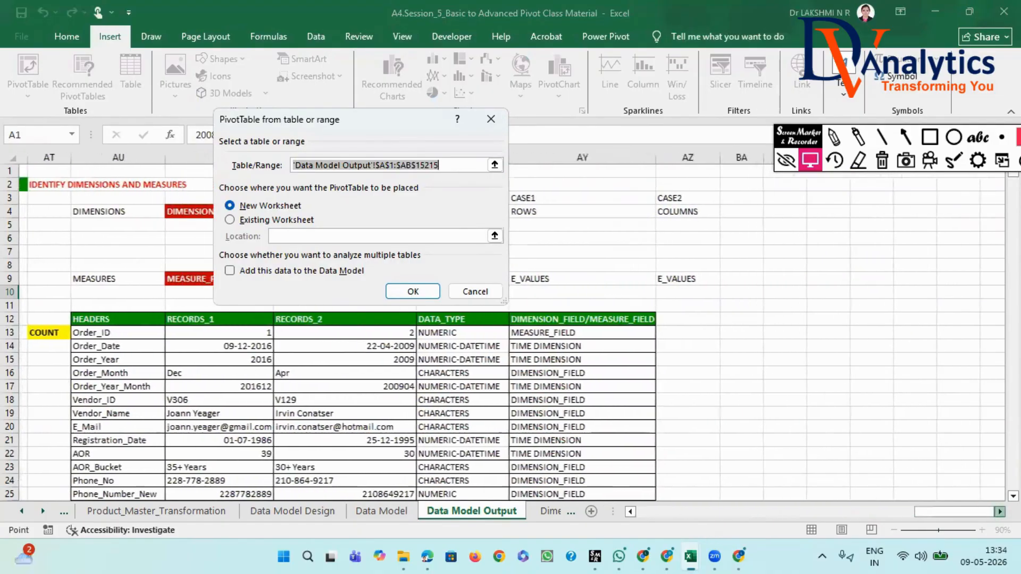
{"action": "left_click", "coordinate": [230, 220]}
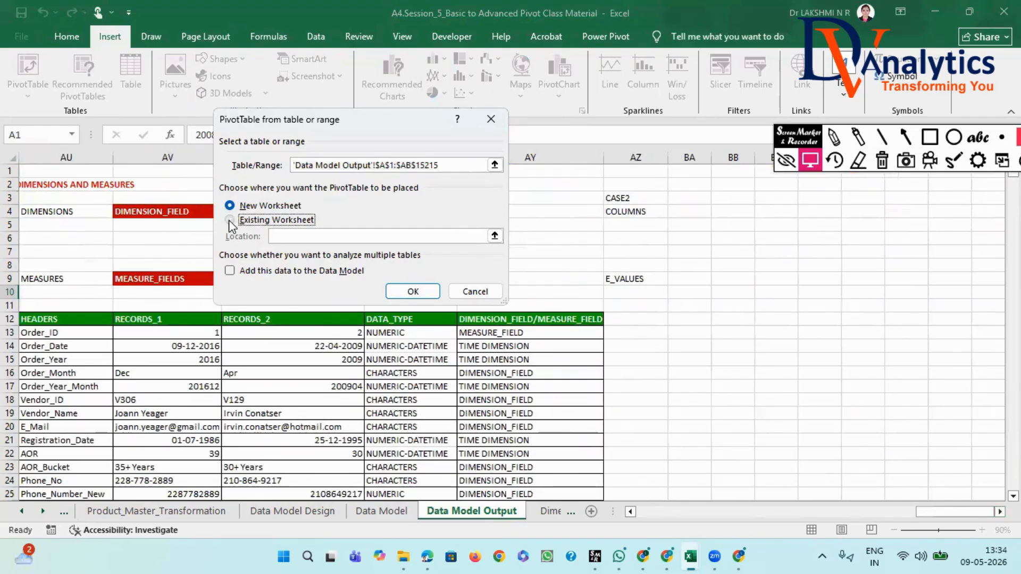
{"action": "left_click", "coordinate": [864, 278]}
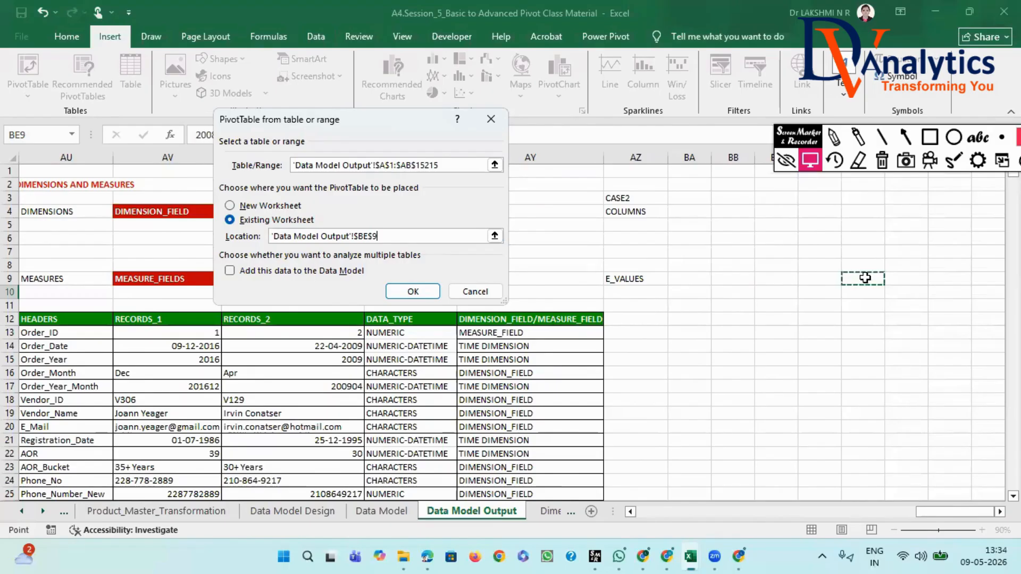
{"action": "mouse_move", "coordinate": [790, 135]}
{"action": "left_mouse_down"}
{"action": "mouse_move", "coordinate": [812, 60]}
{"action": "mouse_move", "coordinate": [808, 68]}
{"action": "left_mouse_up"}
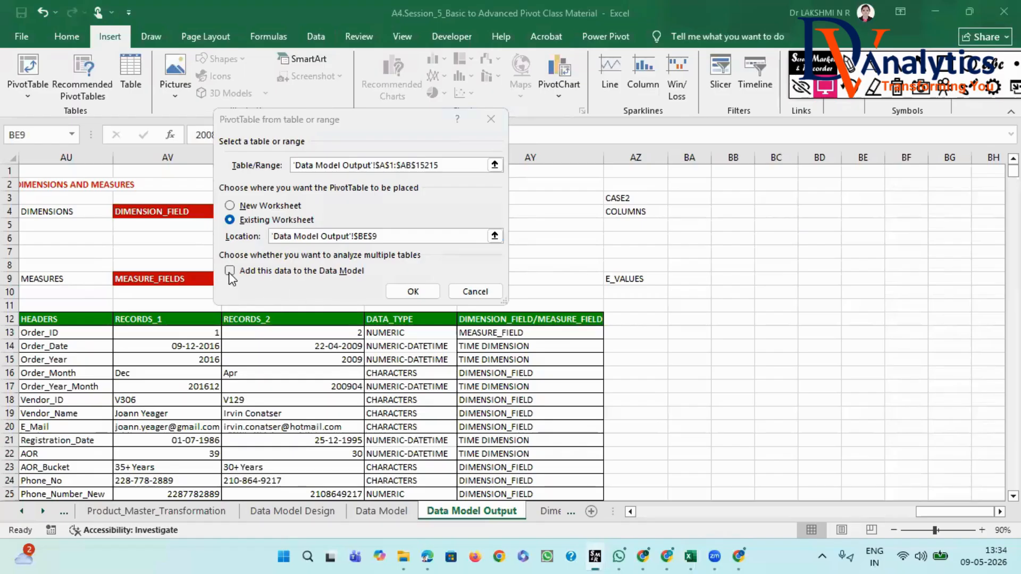
{"action": "left_click", "coordinate": [429, 297]}
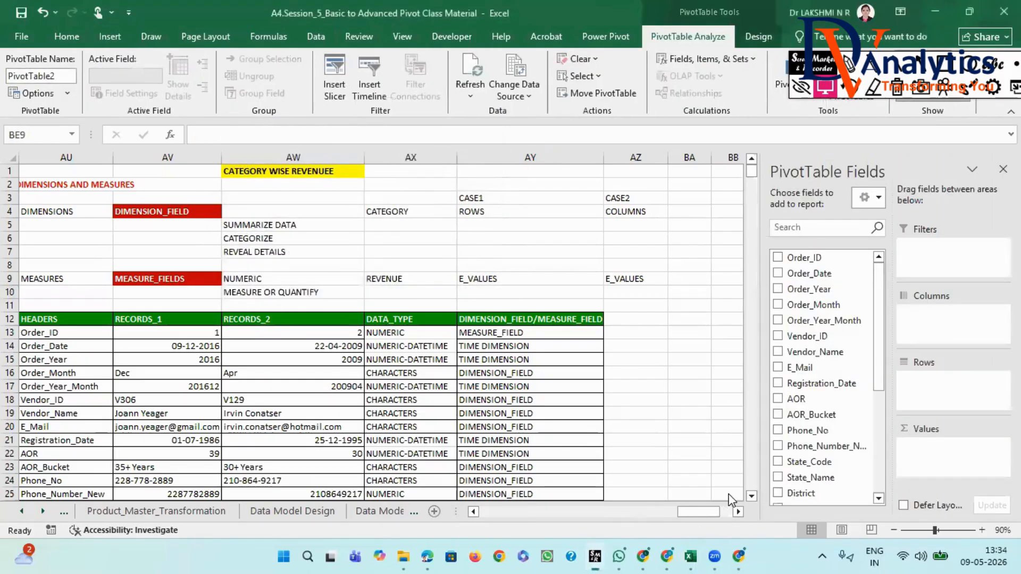
- Add Category_Name to the Rows area of the new PivotTable at BE9
{"action": "left_click", "coordinate": [738, 512]}
{"action": "left_click", "coordinate": [738, 511]}
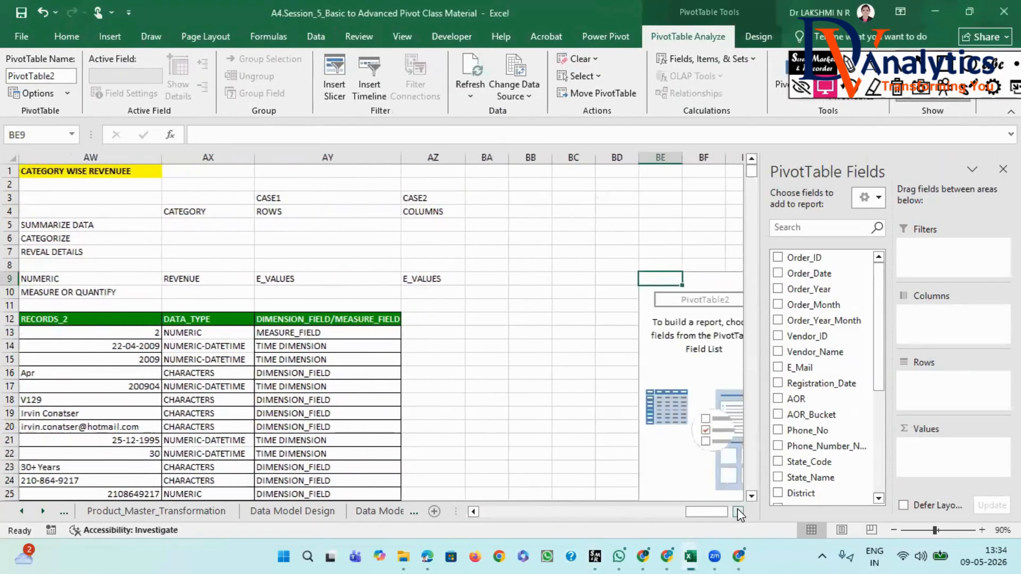
{"action": "left_click", "coordinate": [739, 512]}
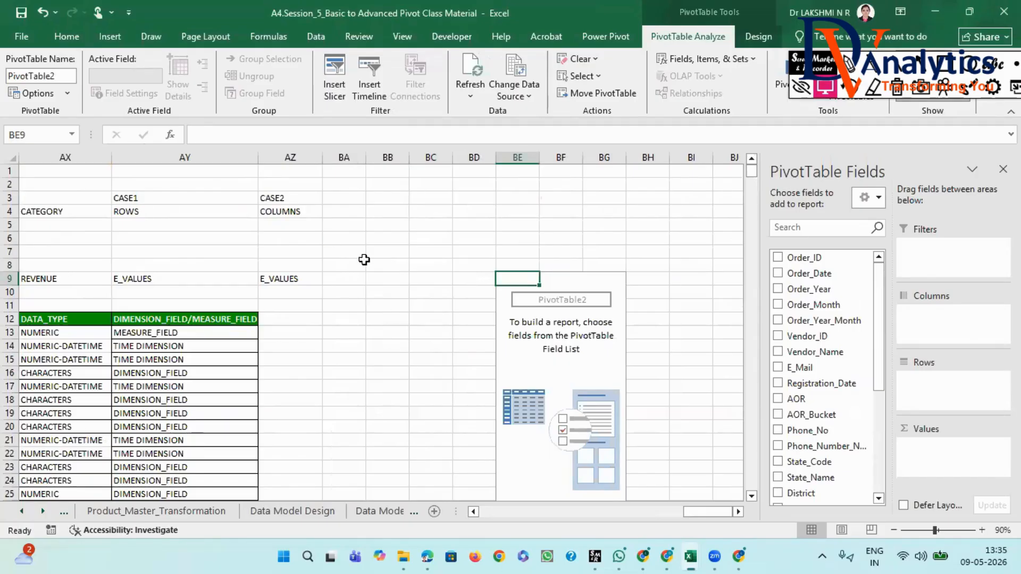
{"action": "scroll", "coordinate": [846, 393], "scroll_direction": "down", "scroll_amount": 3}
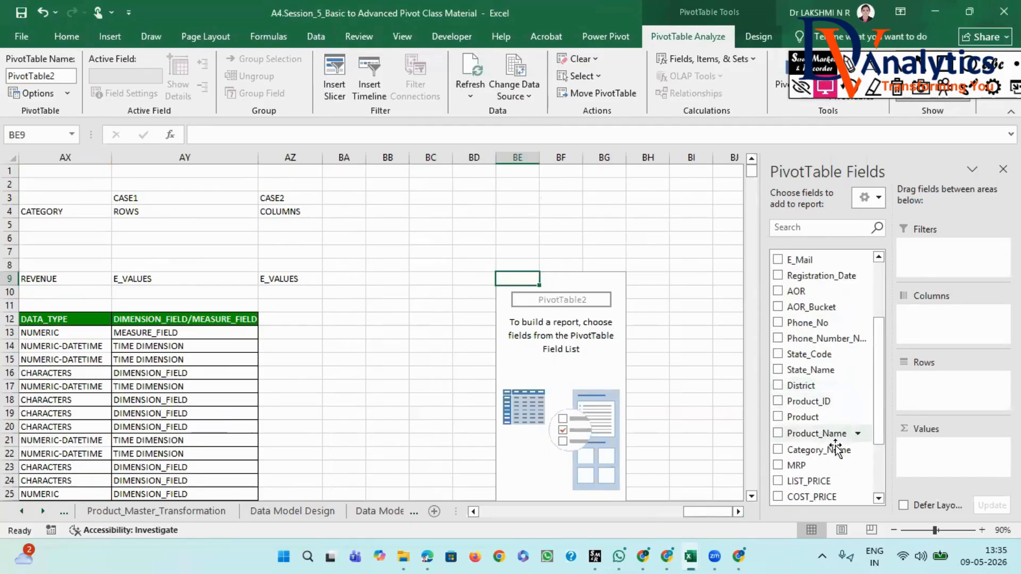
{"action": "scroll", "coordinate": [803, 383], "scroll_direction": "up", "scroll_amount": 2}
{"action": "scroll", "coordinate": [823, 403], "scroll_direction": "down", "scroll_amount": 4}
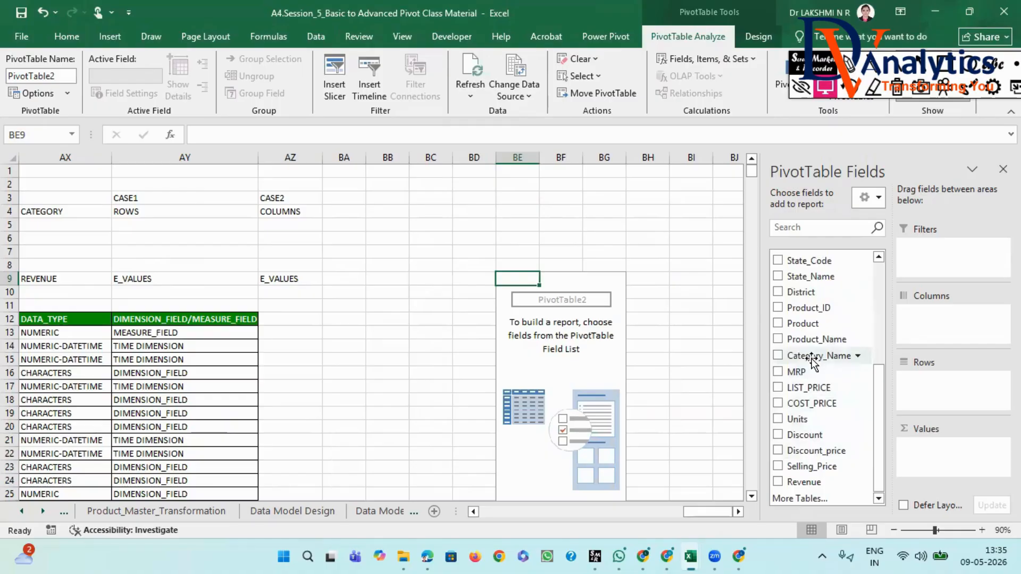
{"action": "left_click_drag", "start_coordinate": [812, 362], "coordinate": [934, 377]}
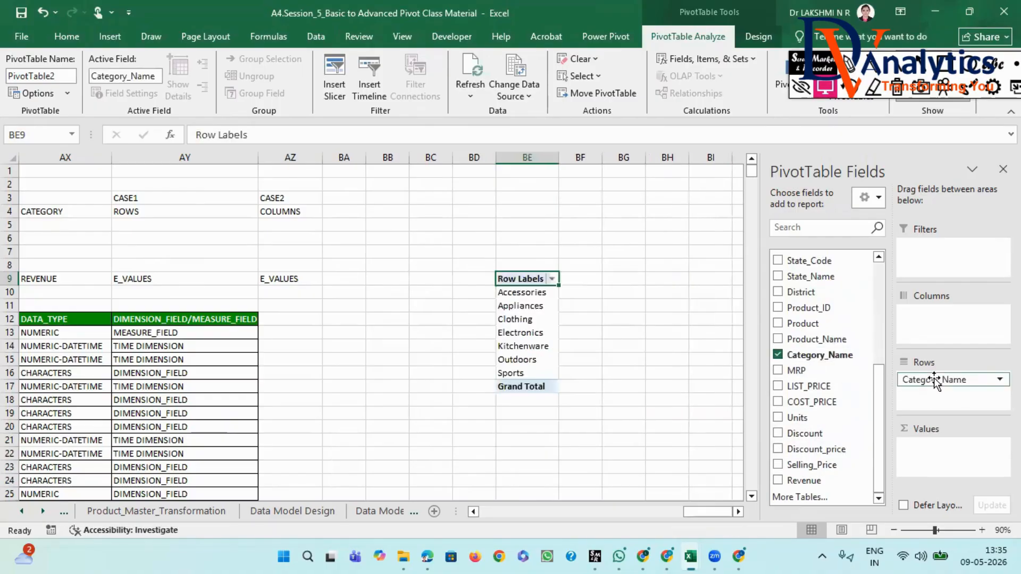
- Remove Category_Name from the PivotTable and add it back by toggling its selection in the field list
{"action": "left_click", "coordinate": [777, 356]}
{"action": "left_click", "coordinate": [778, 356]}
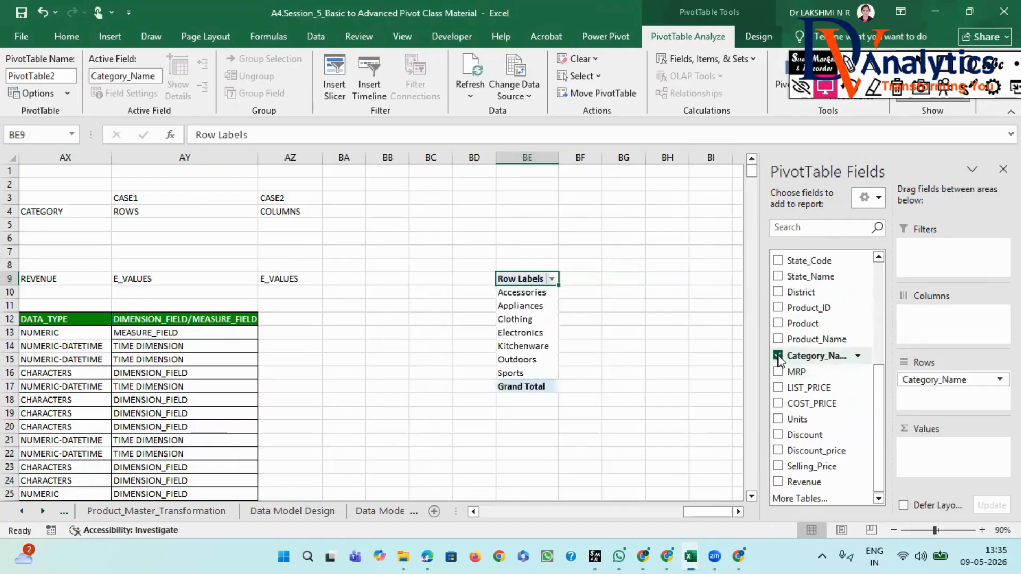
{"action": "left_click", "coordinate": [777, 356]}
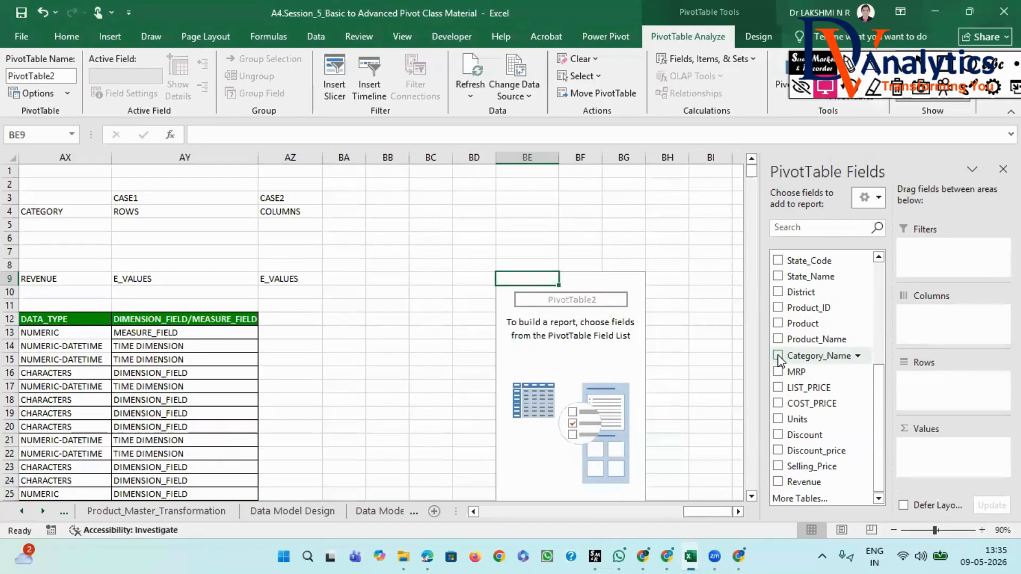
{"action": "left_click", "coordinate": [778, 356]}
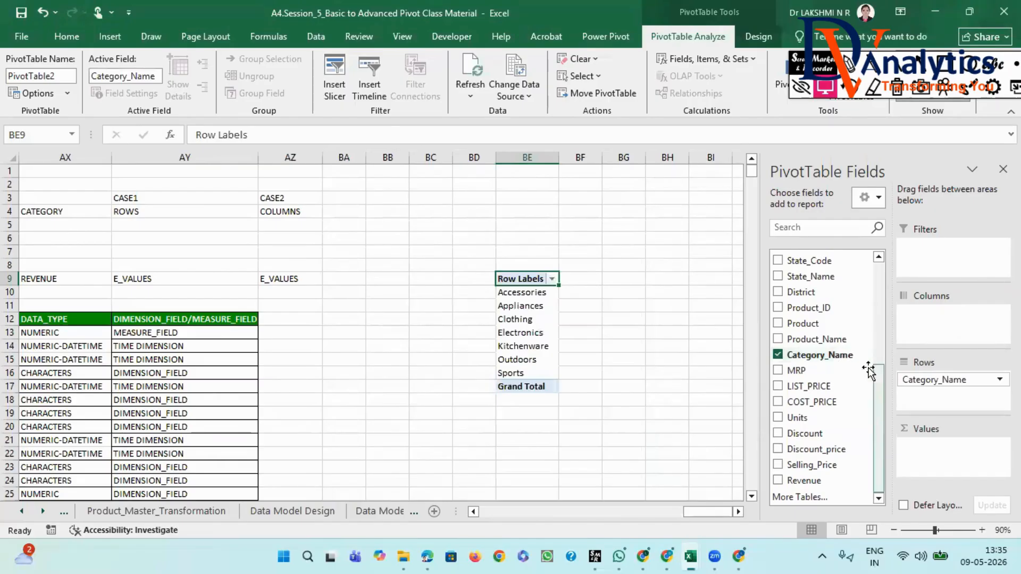
- Select the category labels in BE10:BE16, and add Revenue to the PivotTable's Values area
{"action": "left_click", "coordinate": [523, 295]}
{"action": "left_click_drag", "start_coordinate": [523, 303], "coordinate": [526, 372]}
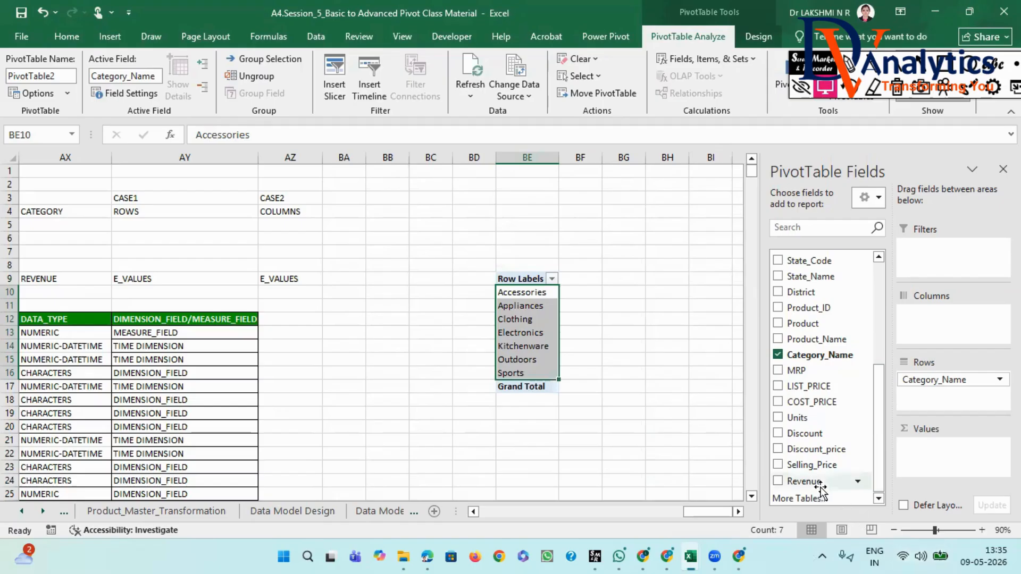
{"action": "left_click_drag", "start_coordinate": [819, 481], "coordinate": [931, 456]}
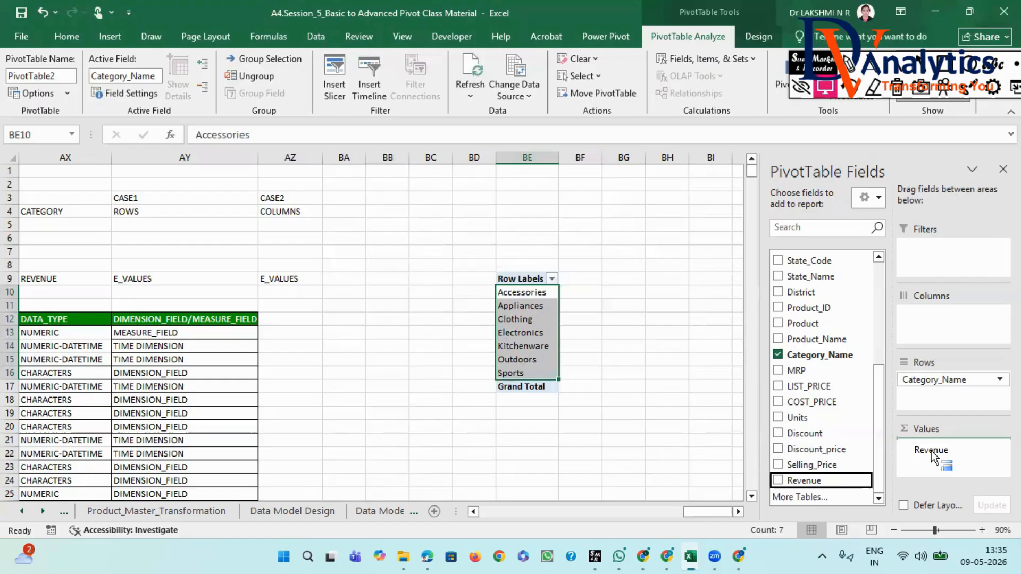
{"action": "left_click_drag", "start_coordinate": [931, 456], "coordinate": [934, 455]}
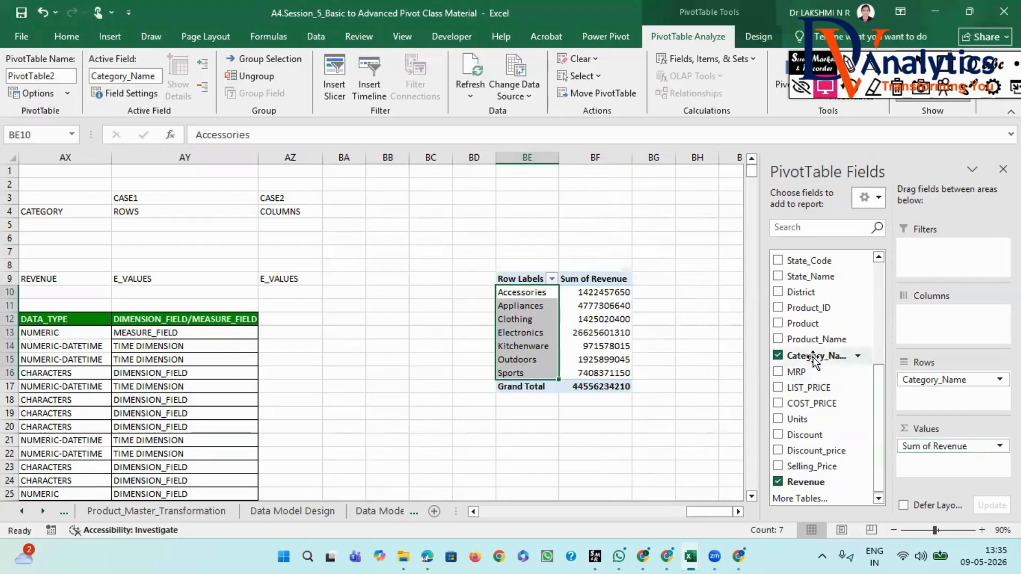
- Rename the PivotTable's revenue header in BF9 as "TOTAL_Revenue"
{"action": "left_click", "coordinate": [590, 280]}
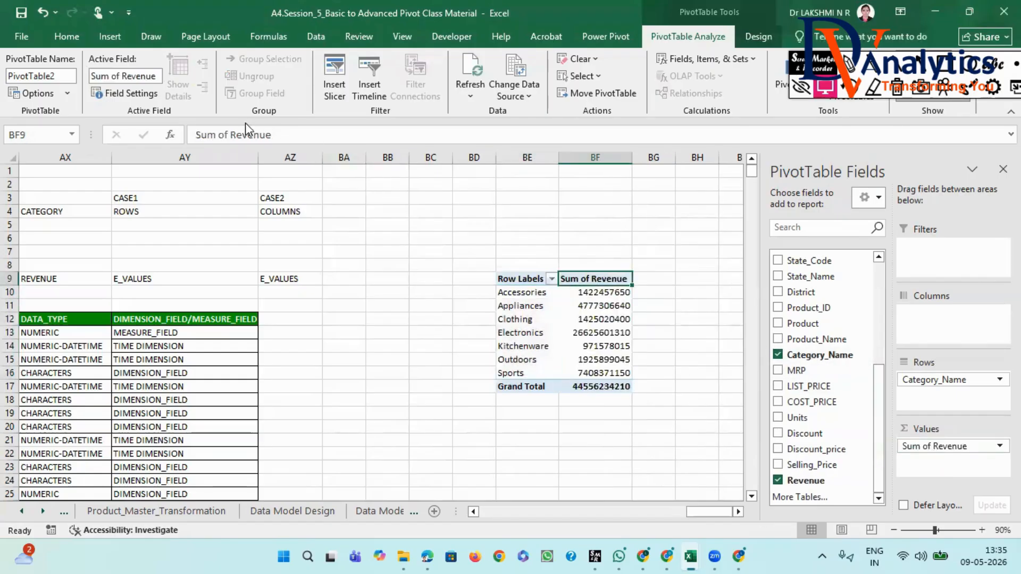
{"action": "double_click", "coordinate": [216, 135]}
{"action": "left_click_drag", "start_coordinate": [216, 134], "coordinate": [198, 138]}
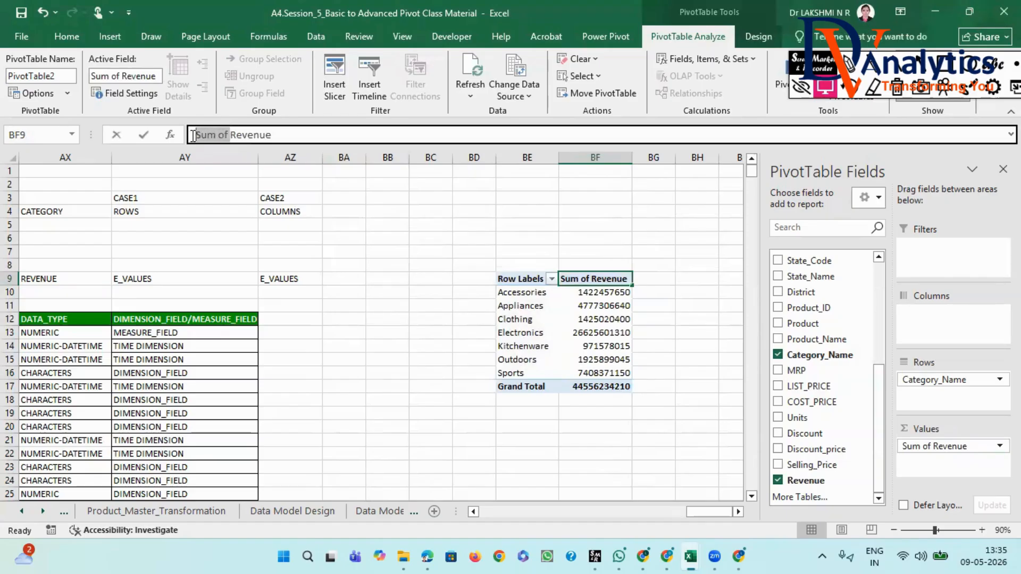
{"action": "type", "text": "TOTAL"}
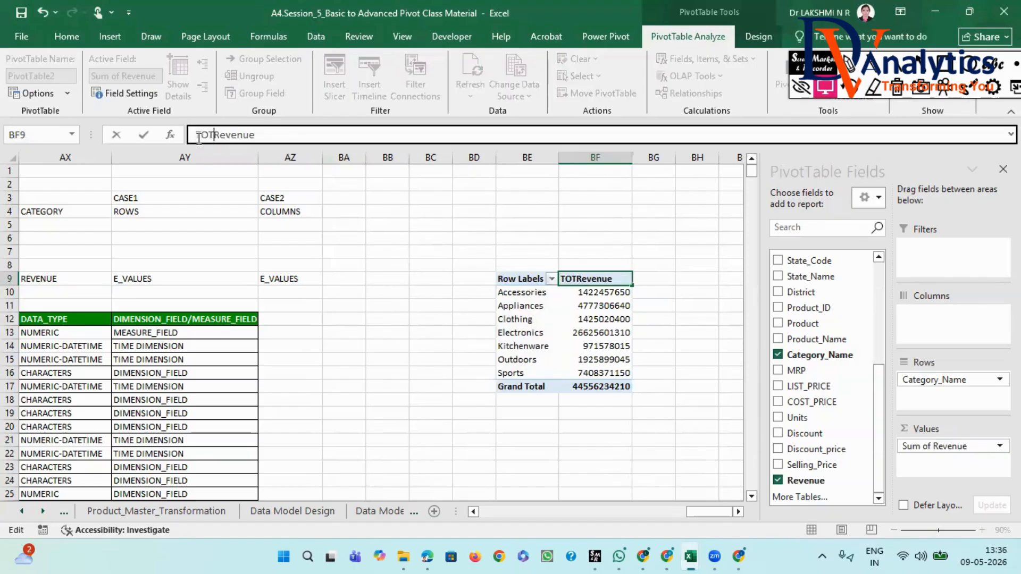
{"action": "type", "text": "_"}
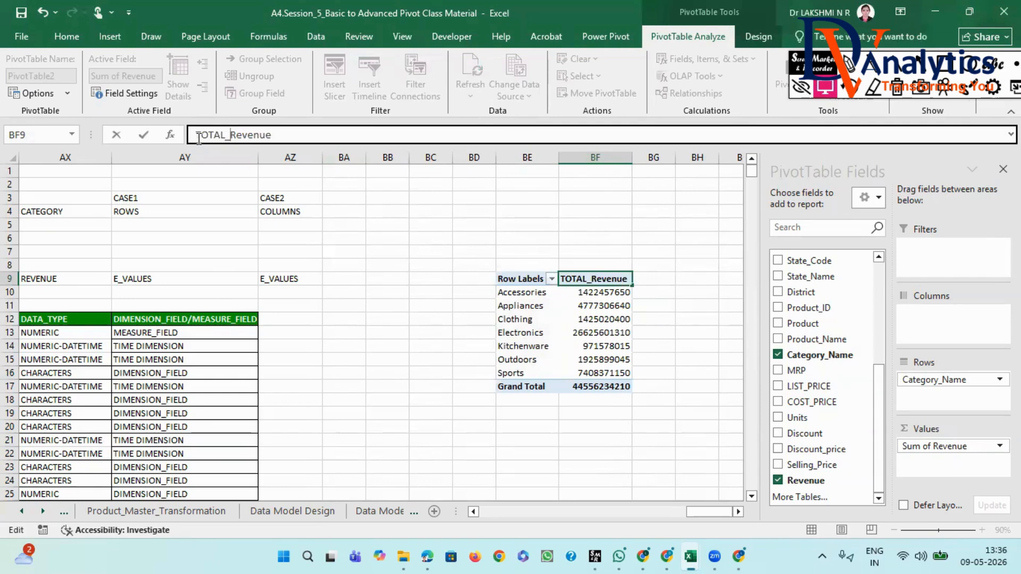
{"action": "left_click", "coordinate": [394, 375]}
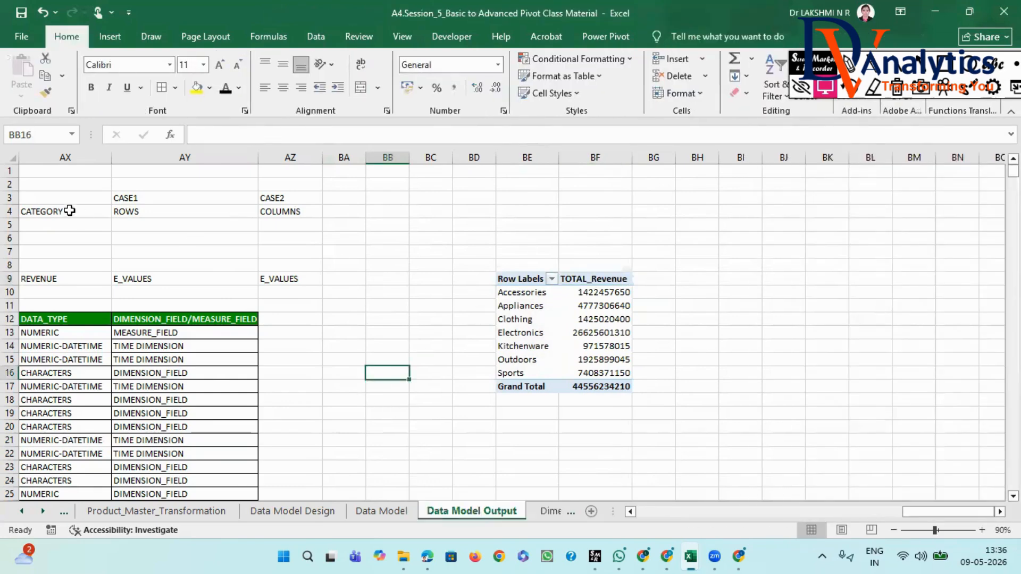
- Copy the CASE1 label from AY3 to BE6 above the PivotTable, and format it bold with a yellow fill
{"action": "left_click", "coordinate": [122, 196]}
{"action": "key", "text": "ctrl+c"}
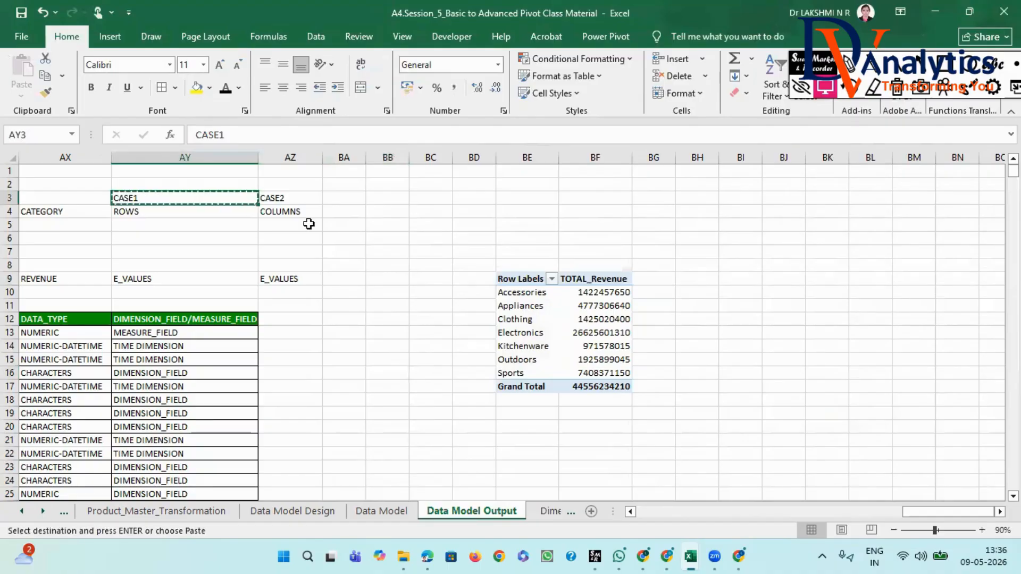
{"action": "left_click", "coordinate": [531, 237]}
{"action": "key", "text": "ctrl+v"}
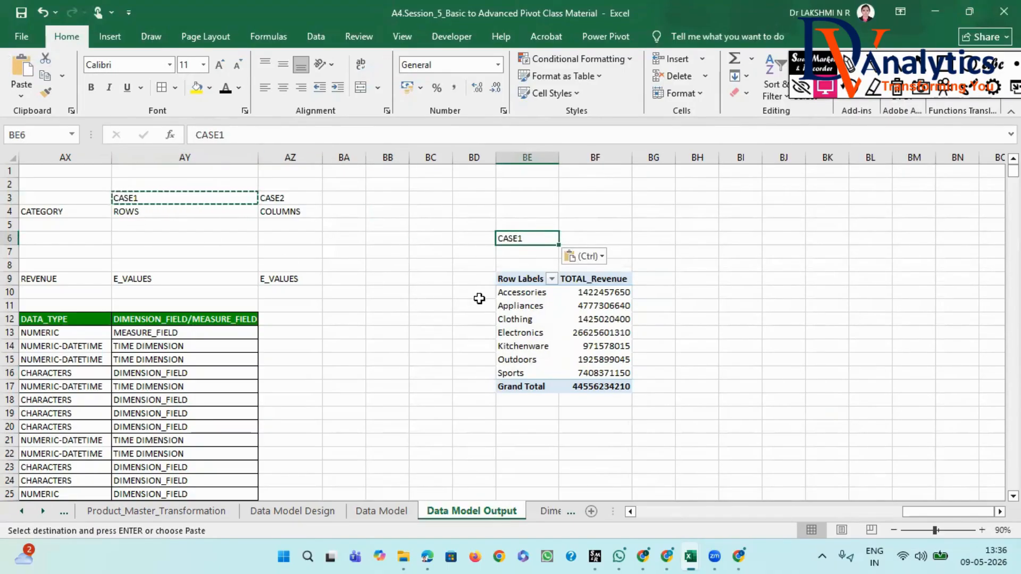
{"action": "left_click", "coordinate": [598, 319]}
{"action": "key", "text": "Escape"}
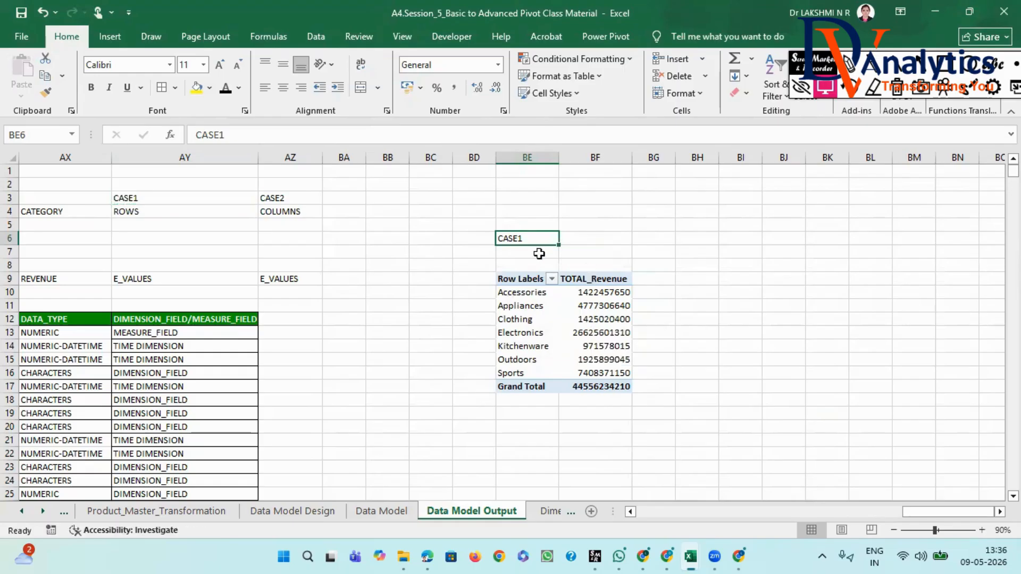
{"action": "left_click", "coordinate": [196, 87]}
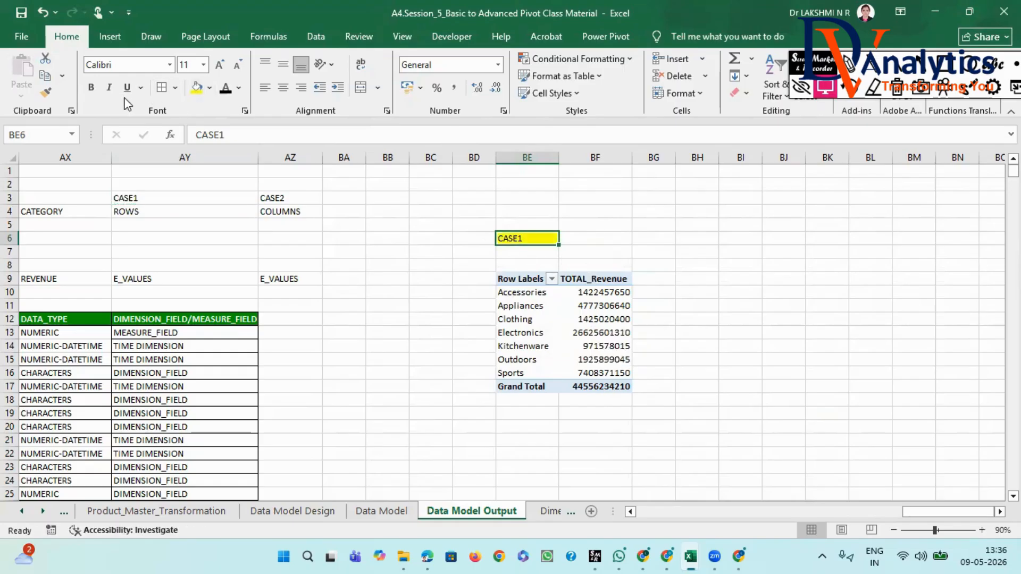
- Copy the CASE1 PivotTable in BE9:BF17 to BJ9, and move Category_Name from Rows to Columns in the copy
{"action": "left_click", "coordinate": [505, 276]}
{"action": "left_click_drag", "start_coordinate": [509, 277], "coordinate": [601, 378]}
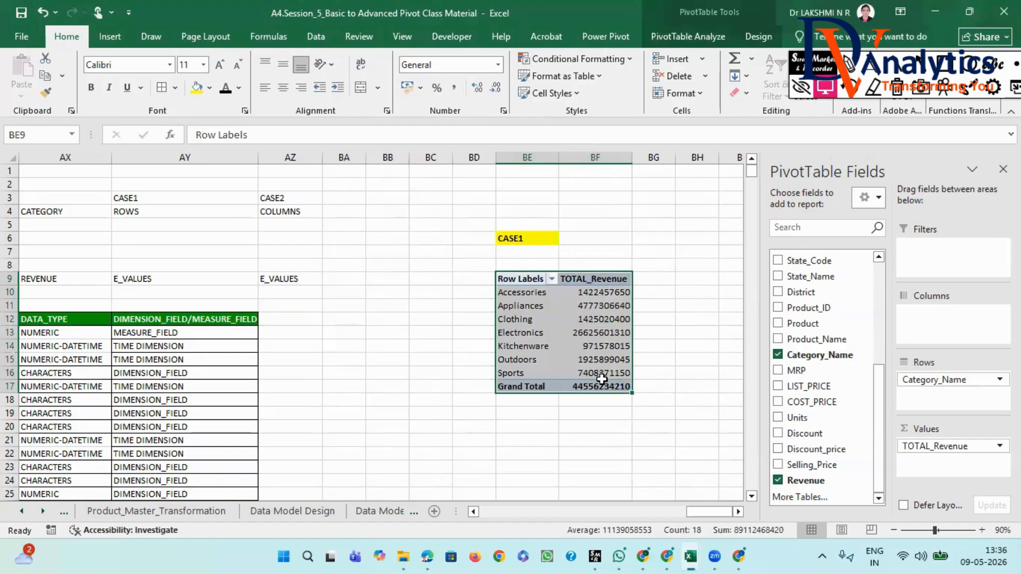
{"action": "key", "text": "ctrl+c"}
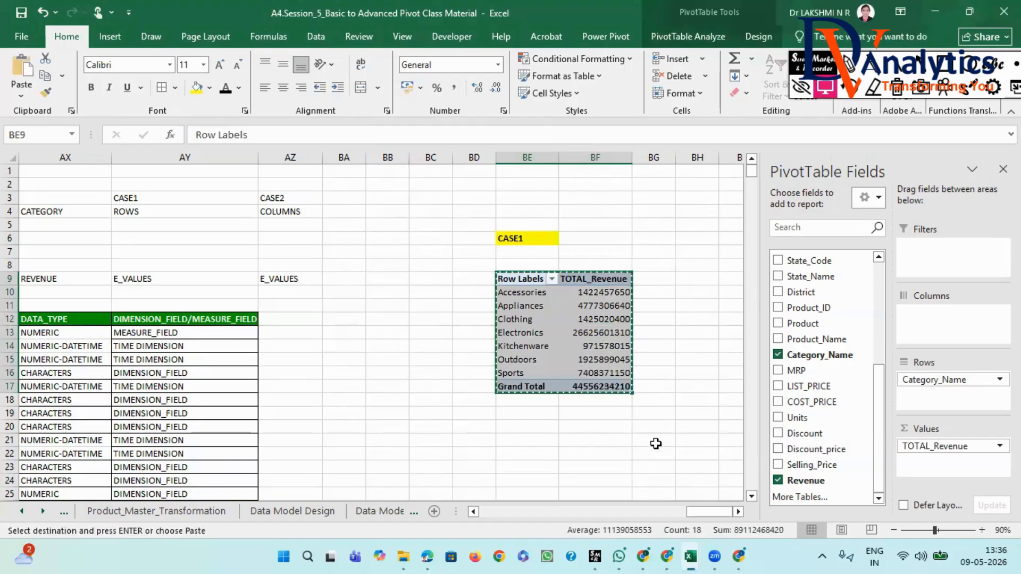
{"action": "left_click", "coordinate": [738, 511]}
{"action": "left_click", "coordinate": [738, 512]}
{"action": "left_click", "coordinate": [542, 277]}
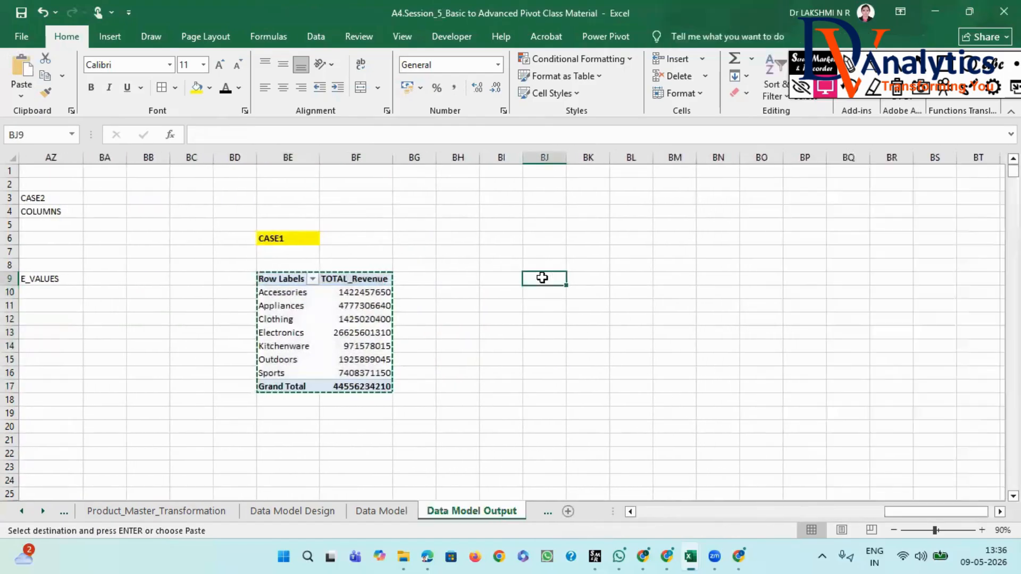
{"action": "key", "text": "ctrl+v"}
{"action": "left_click_drag", "start_coordinate": [566, 158], "coordinate": [677, 158]}
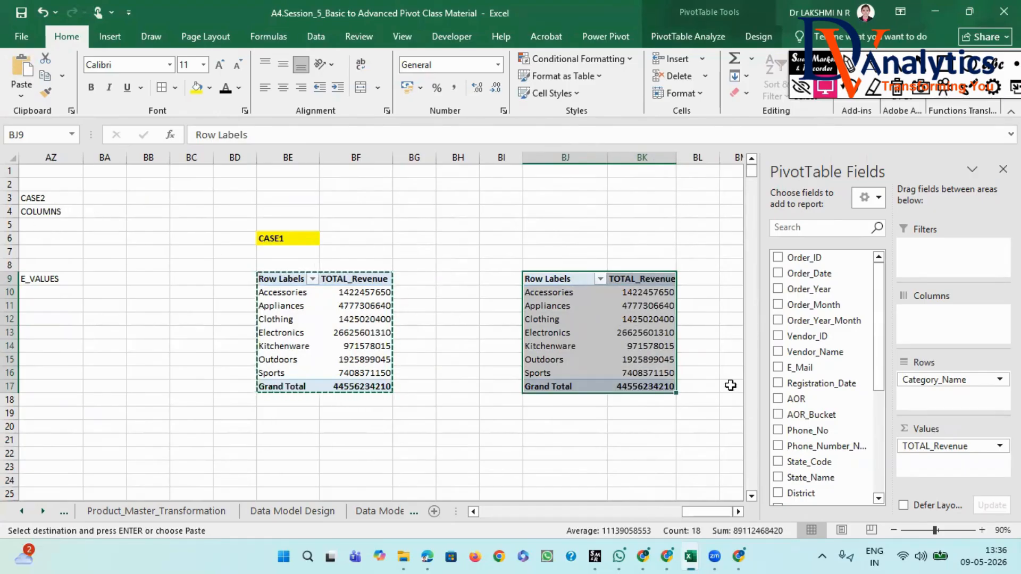
{"action": "left_click_drag", "start_coordinate": [918, 379], "coordinate": [932, 314]}
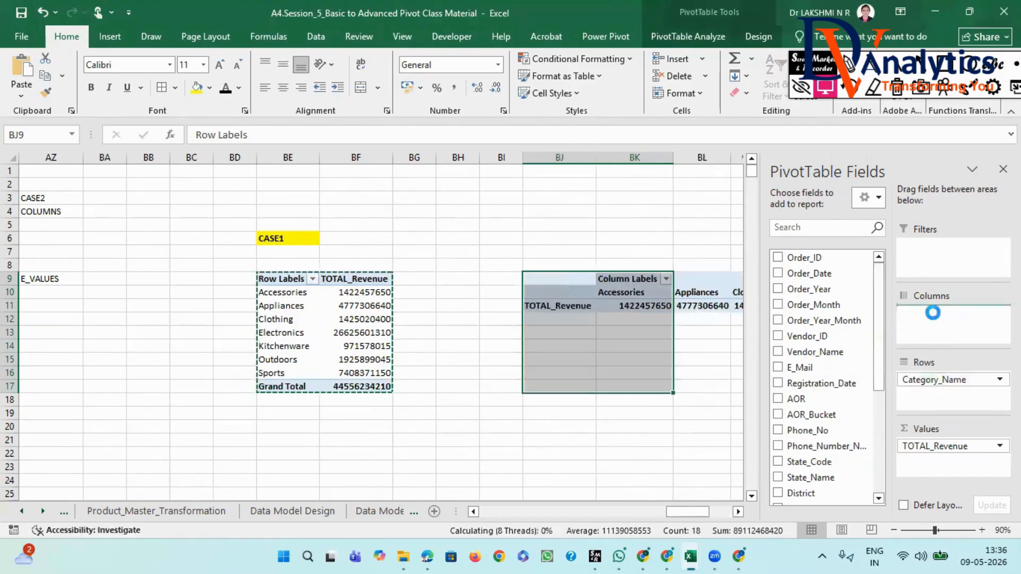
- Copy the CASE1 label from BE6 to BJ6 above the column-oriented PivotTable, and change the copy to CASE2
{"action": "left_click", "coordinate": [738, 512]}
{"action": "left_click", "coordinate": [737, 512]}
{"action": "left_click", "coordinate": [738, 511]}
{"action": "left_click", "coordinate": [738, 512]}
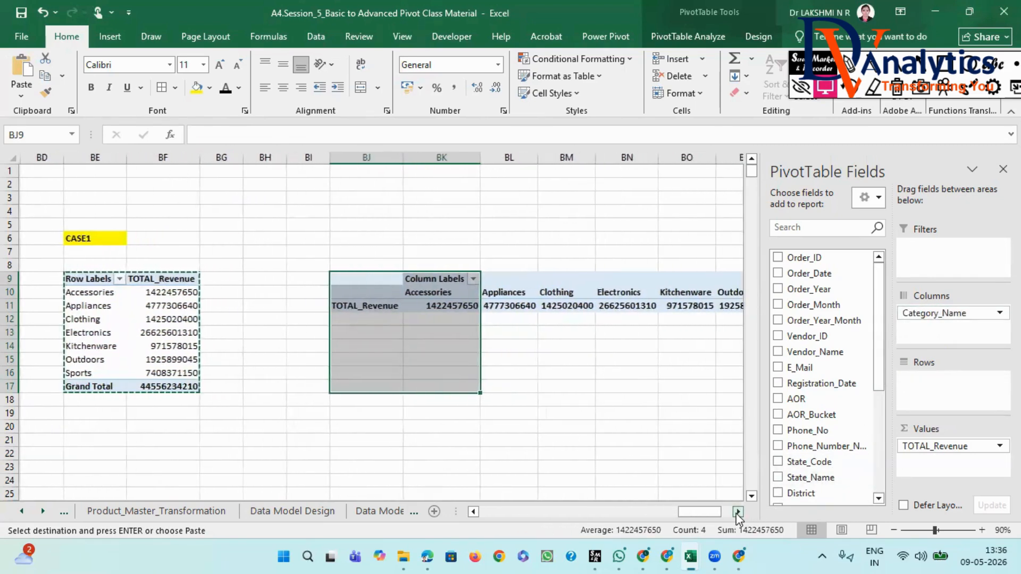
{"action": "left_click", "coordinate": [738, 512]}
{"action": "left_click", "coordinate": [71, 238]}
{"action": "key", "text": "ctrl+c"}
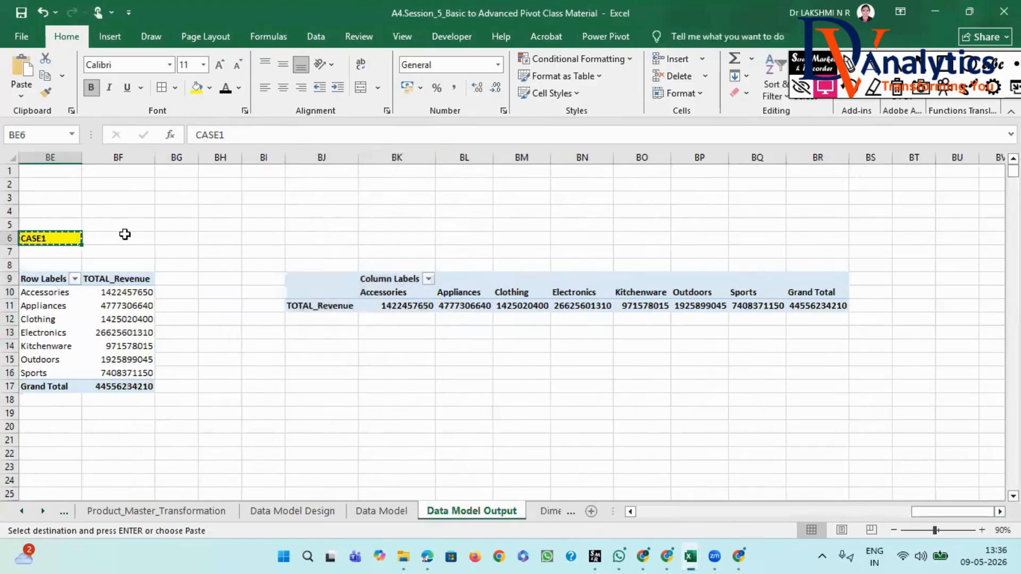
{"action": "left_click", "coordinate": [327, 238]}
{"action": "key", "text": "ctrl+v"}
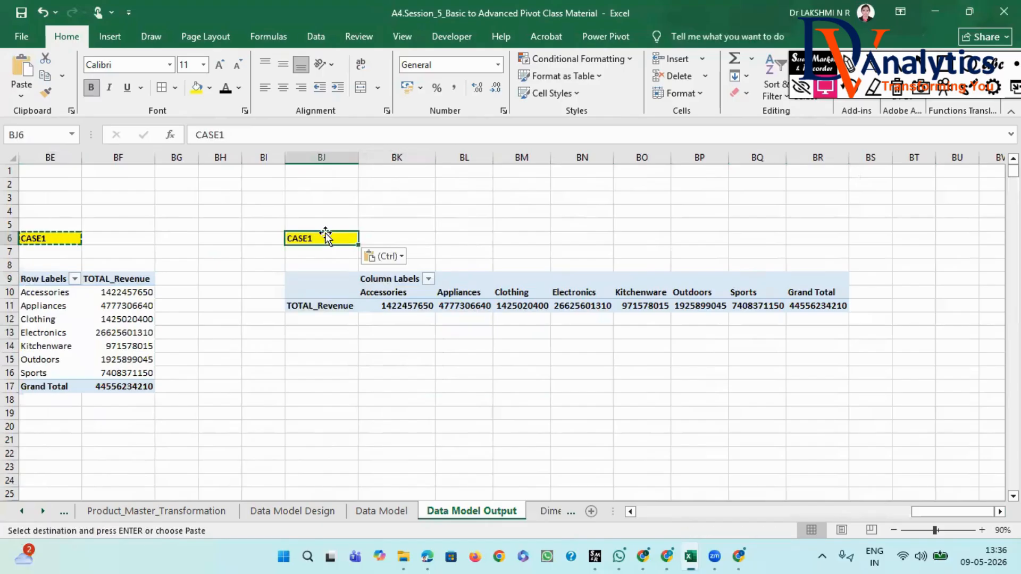
{"action": "left_click", "coordinate": [236, 135]}
{"action": "key", "text": "BackSpace"}
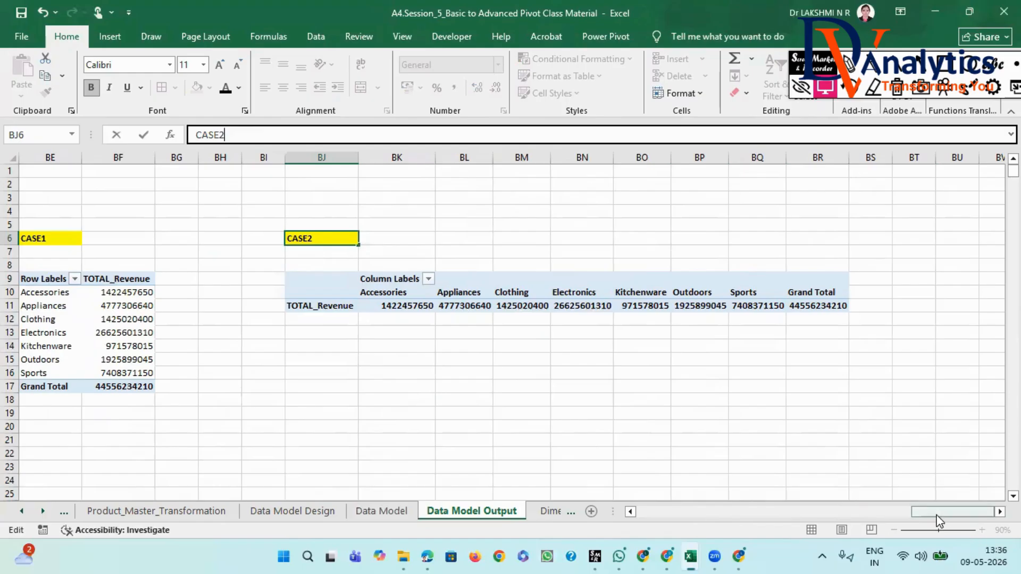
- Enter BETTER in AY2, directly above the CASE1 label in the field-placement notes
{"action": "left_click_drag", "start_coordinate": [936, 514], "coordinate": [907, 511]}
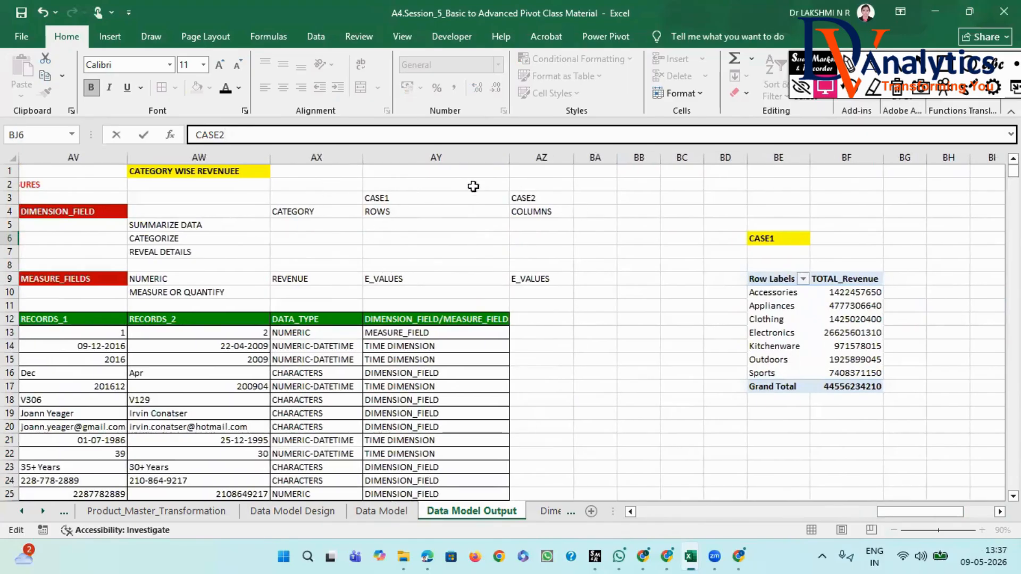
{"action": "left_click", "coordinate": [435, 184]}
{"action": "type", "text": "BETTER"}
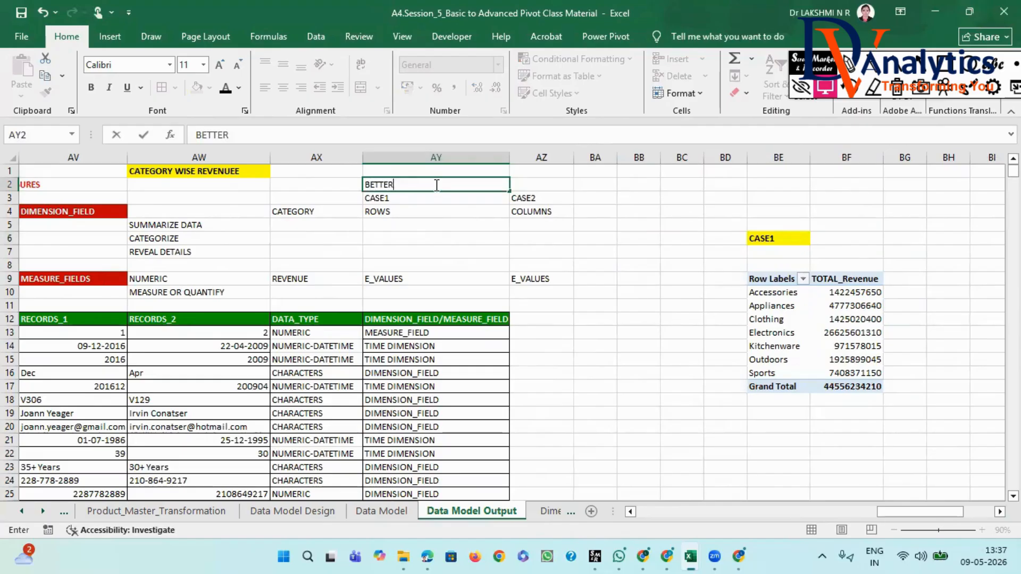
{"action": "left_click", "coordinate": [428, 246]}
- Format the BETTER label in AY2 with a green fill and bold white text
{"action": "left_click", "coordinate": [387, 188]}
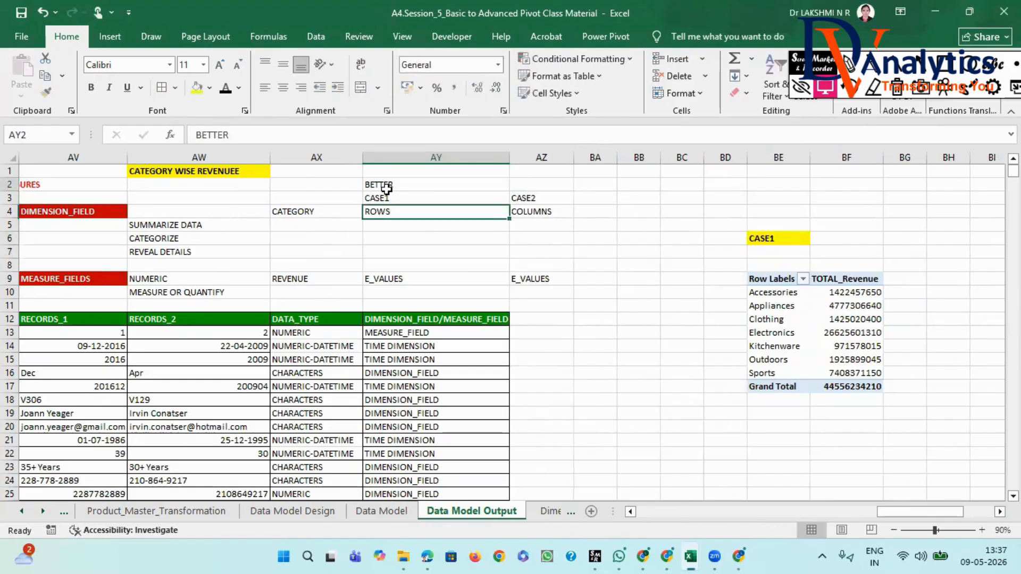
{"action": "left_click", "coordinate": [209, 87]}
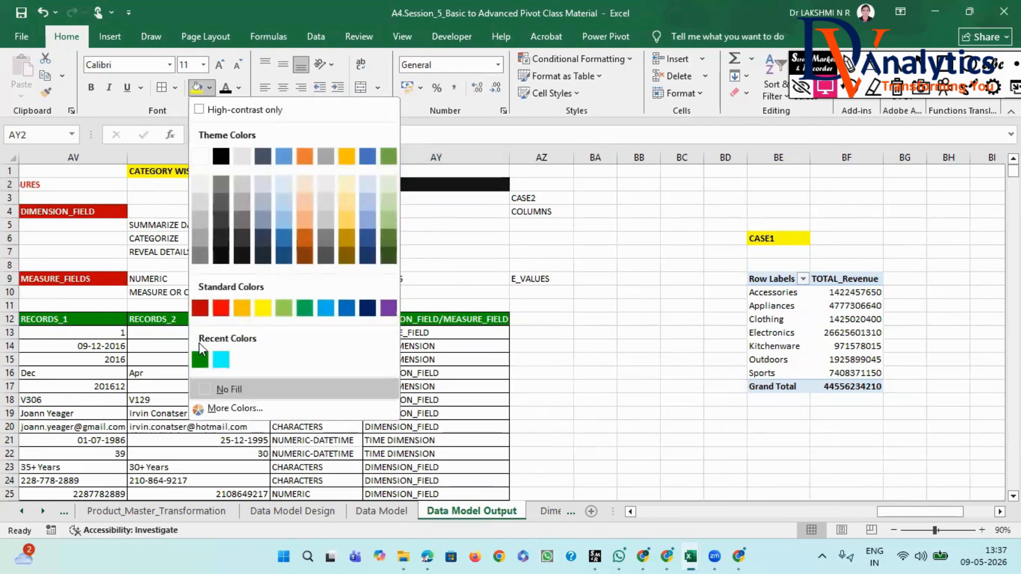
{"action": "left_click", "coordinate": [200, 360]}
{"action": "left_click", "coordinate": [239, 88]}
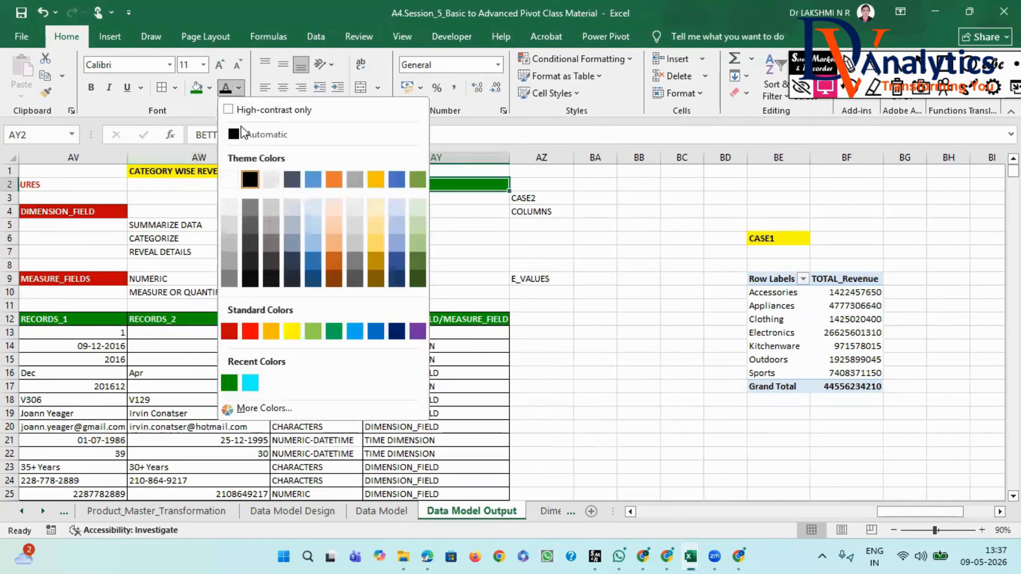
{"action": "left_click", "coordinate": [229, 179]}
{"action": "left_click", "coordinate": [91, 87]}
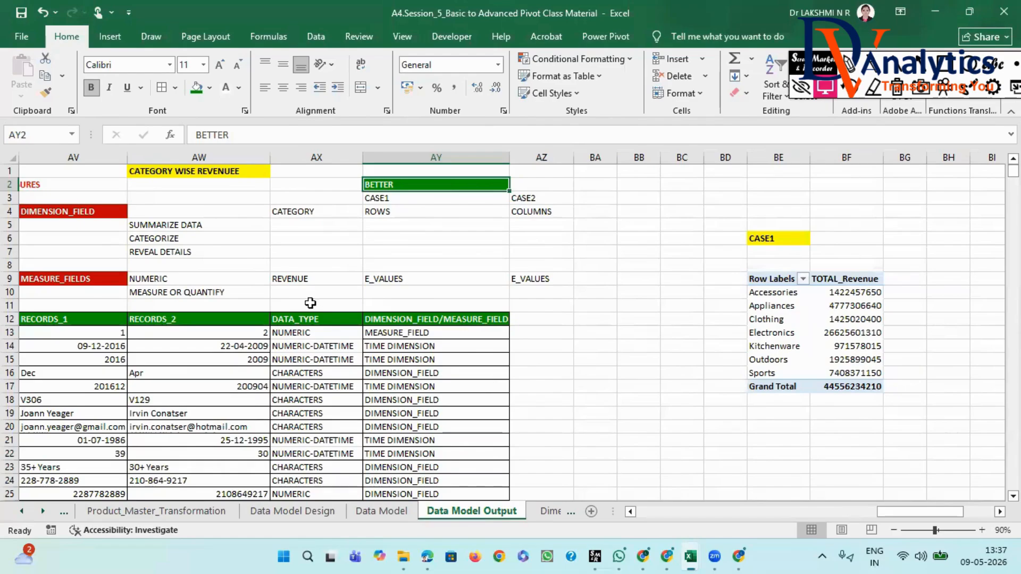
- Enter the note "IDENTIFIED MEASURE_FIELD/DIMENSION_FIELD" in BB22
{"action": "left_click", "coordinate": [182, 171]}
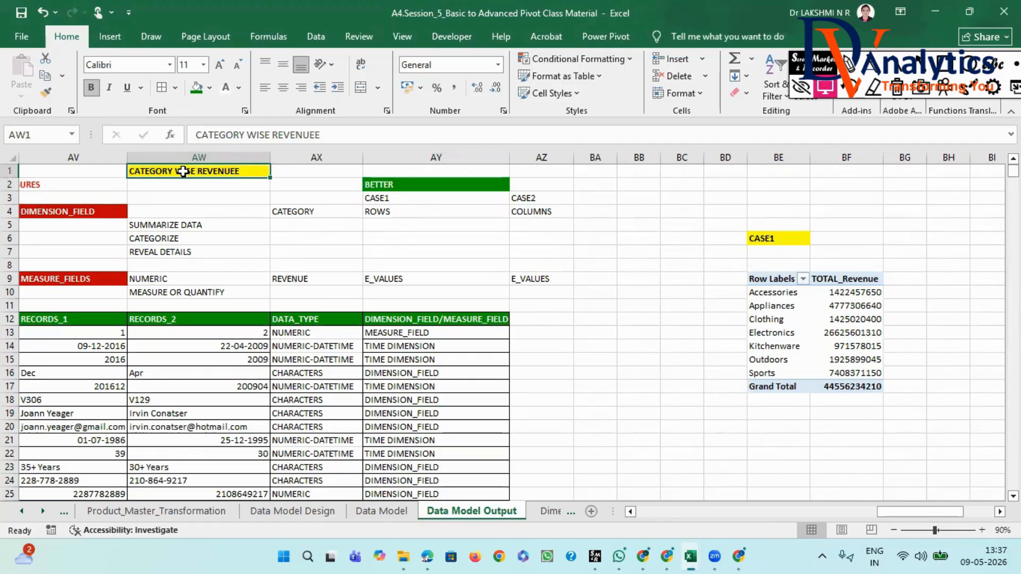
{"action": "scroll", "coordinate": [556, 496], "scroll_direction": "down", "scroll_amount": 1}
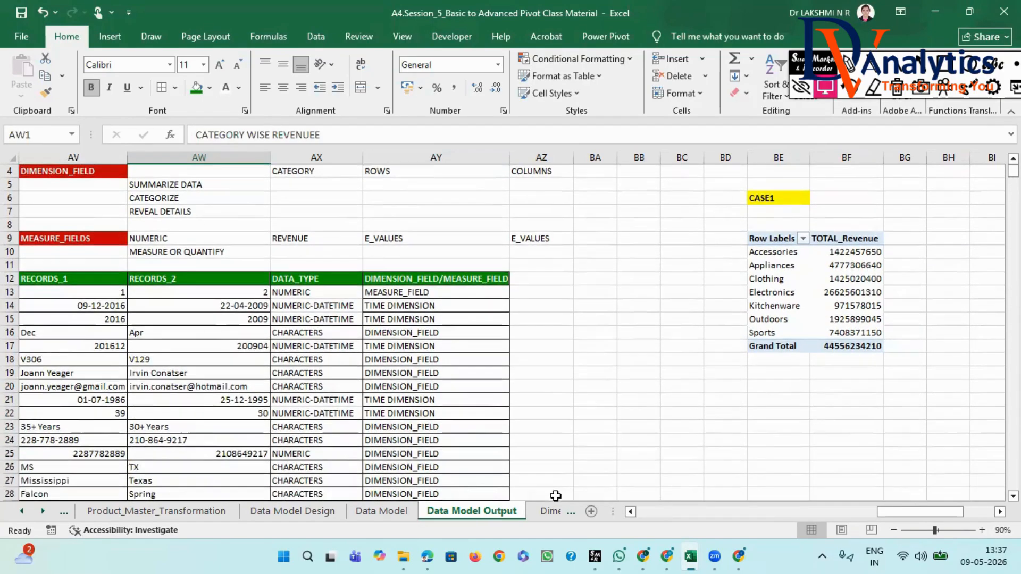
{"action": "left_click", "coordinate": [633, 410]}
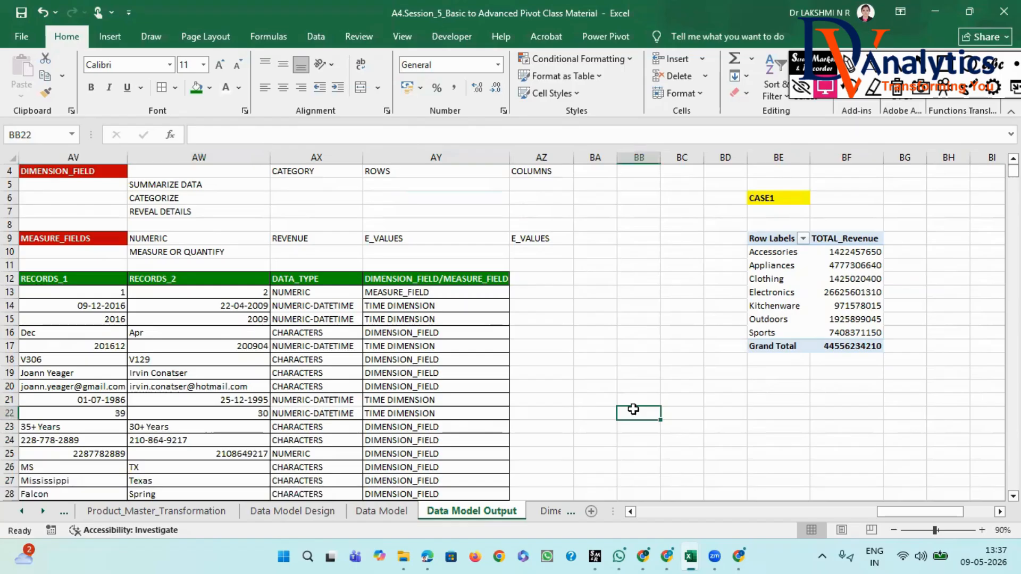
{"action": "type", "text": "IDENTIF"}
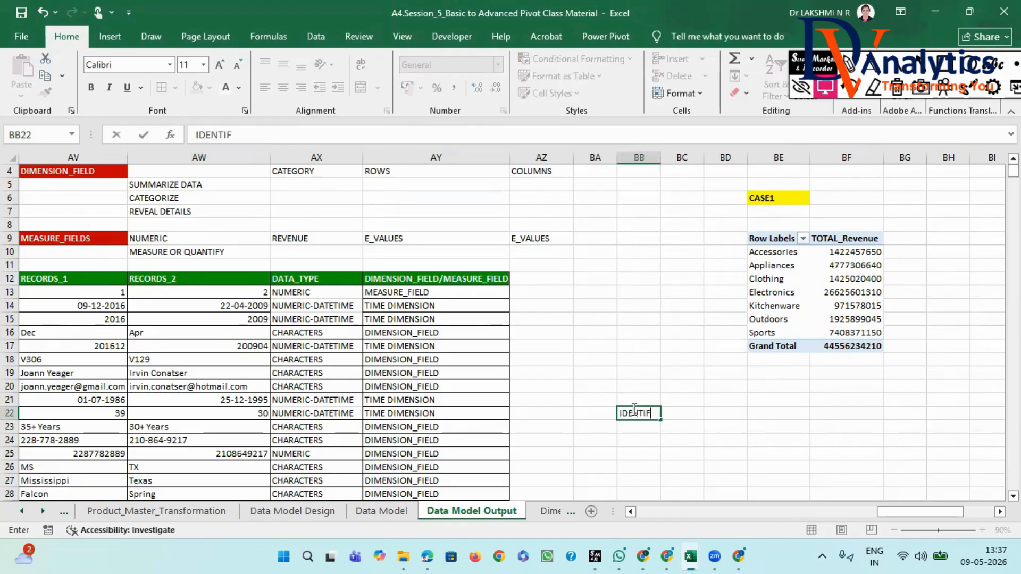
{"action": "type", "text": "Y TO FIN"}
{"action": "key", "text": "BackSpace"}
{"action": "key", "text": "BackSpace"}
{"action": "key", "text": "BackSpace"}
{"action": "key", "text": "BackSpace"}
{"action": "key", "text": "BackSpace"}
{"action": "key", "text": "BackSpace"}
{"action": "key", "text": "BackSpace"}
{"action": "key", "text": "BackSpace"}
{"action": "type", "text": "IED M"}
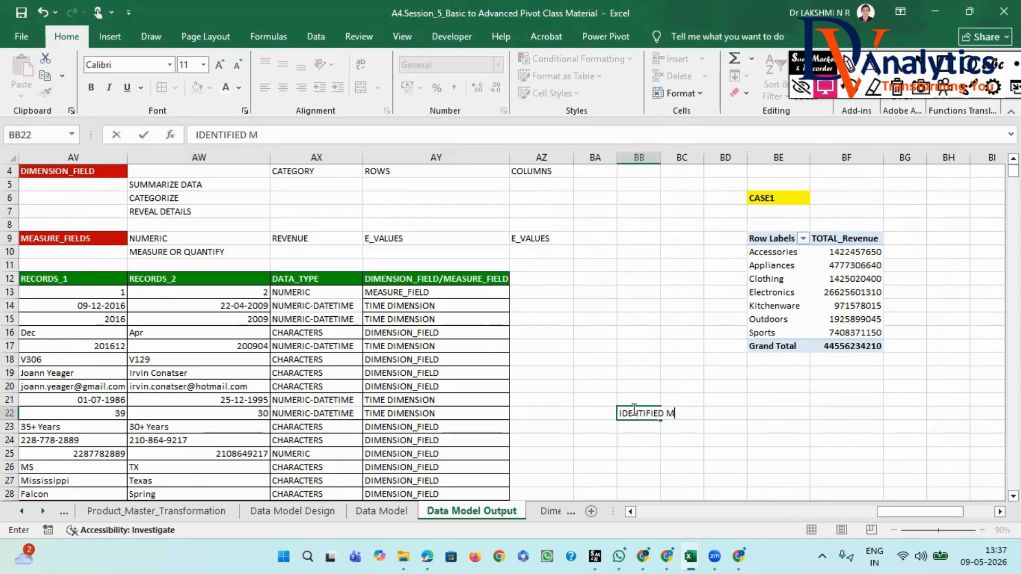
{"action": "type", "text": "EASURE_FIELD/DIMENSION_FIELD"}
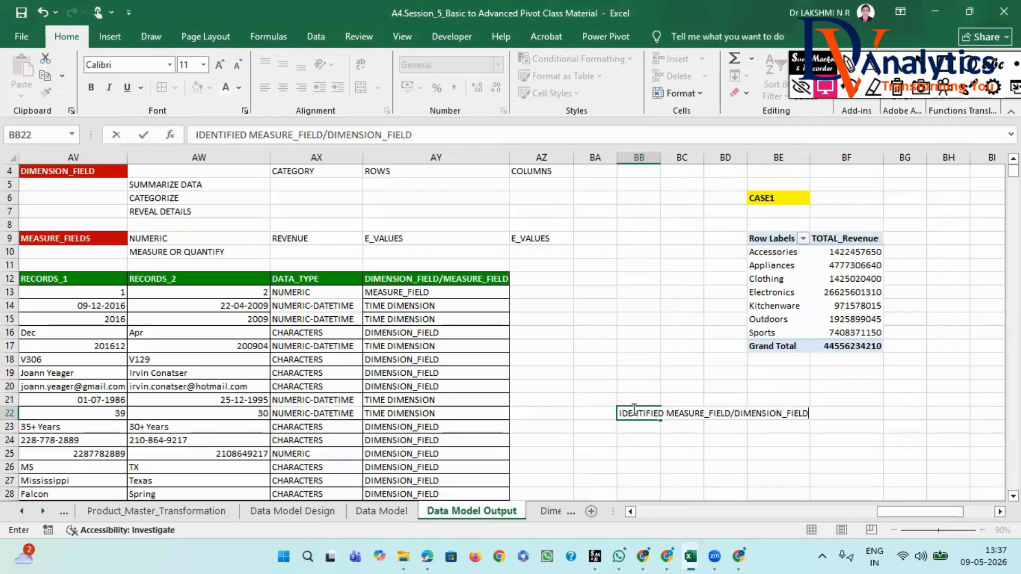
{"action": "left_click", "coordinate": [643, 440]}
{"action": "left_click", "coordinate": [644, 414]}
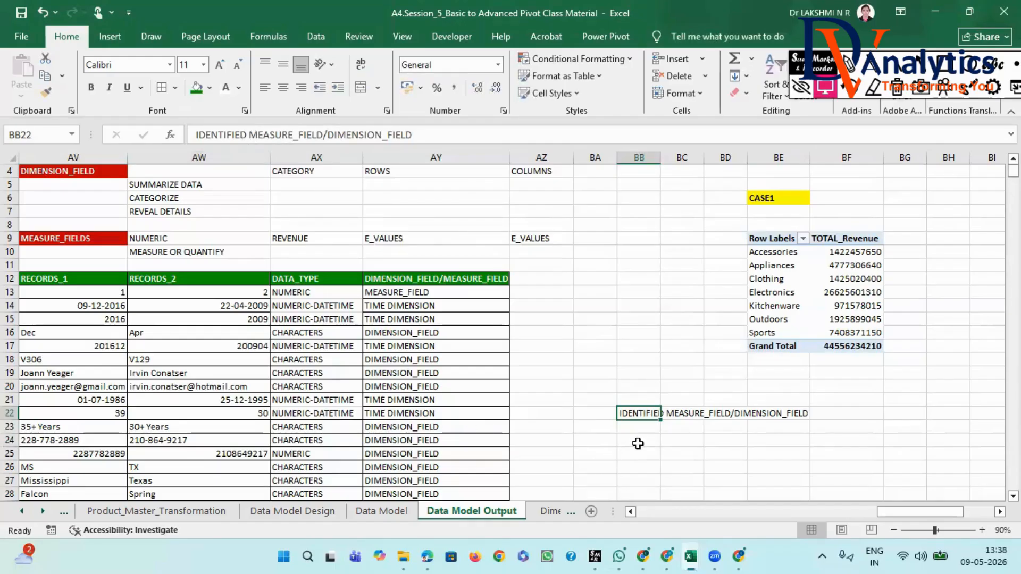
- Number BA22 and BA23 as 1 and 2, and enter "SUMMARIZE DATA" in BB23
{"action": "left_click", "coordinate": [595, 415]}
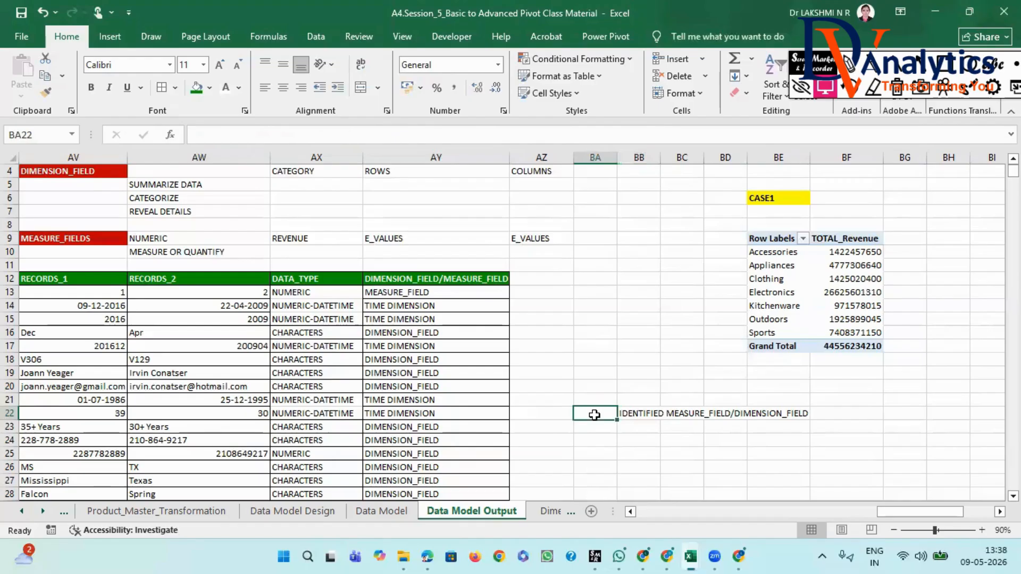
{"action": "type", "text": "1"}
{"action": "left_click", "coordinate": [595, 425]}
{"action": "type", "text": "2"}
{"action": "left_click", "coordinate": [641, 427]}
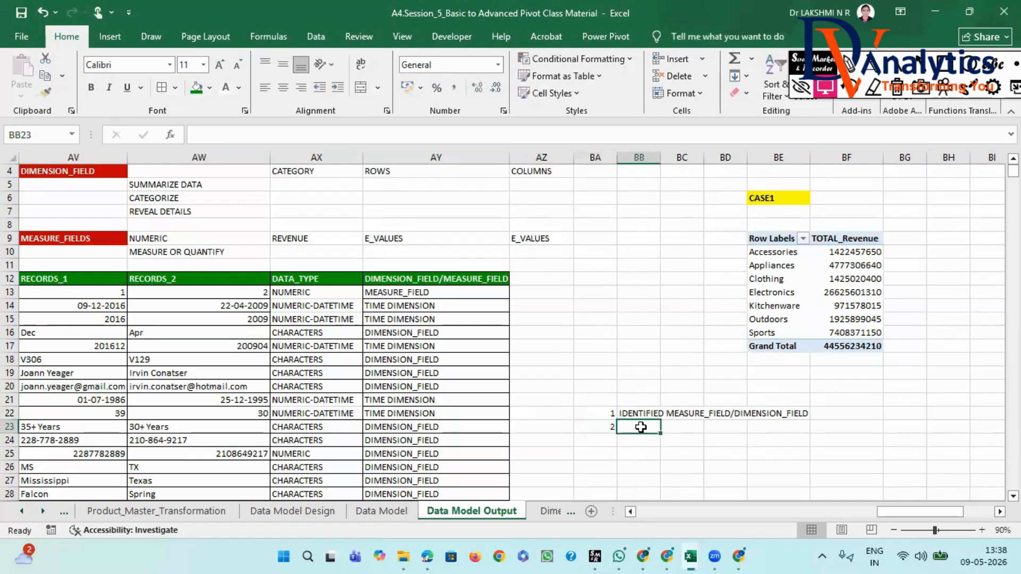
{"action": "type", "text": "SUMMA"}
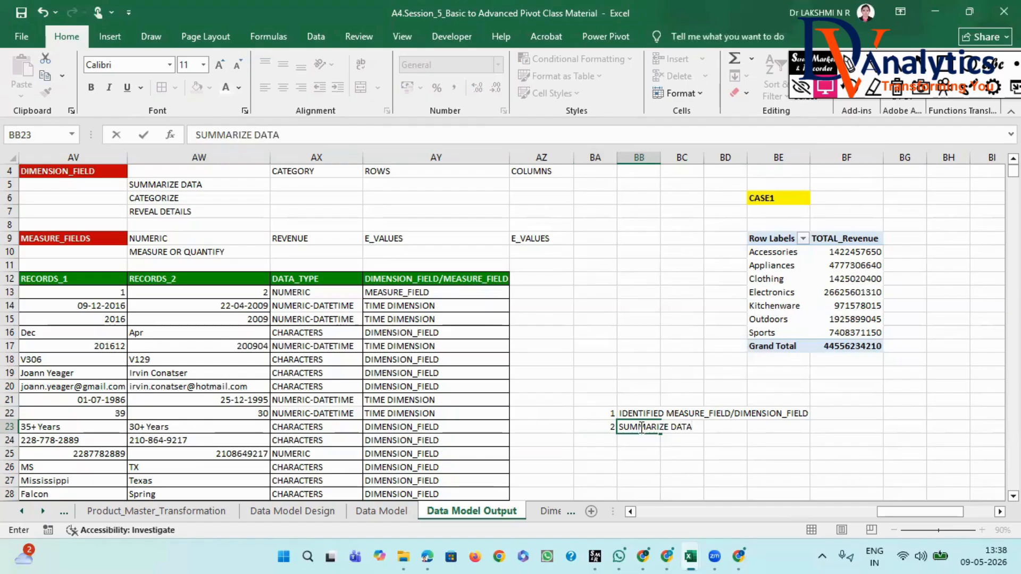
{"action": "type", "text": "RIZE DATA"}
- Enter "INSERT PIVOT TABLE" in BD23 beside the SUMMARIZE DATA note
{"action": "left_click", "coordinate": [722, 424]}
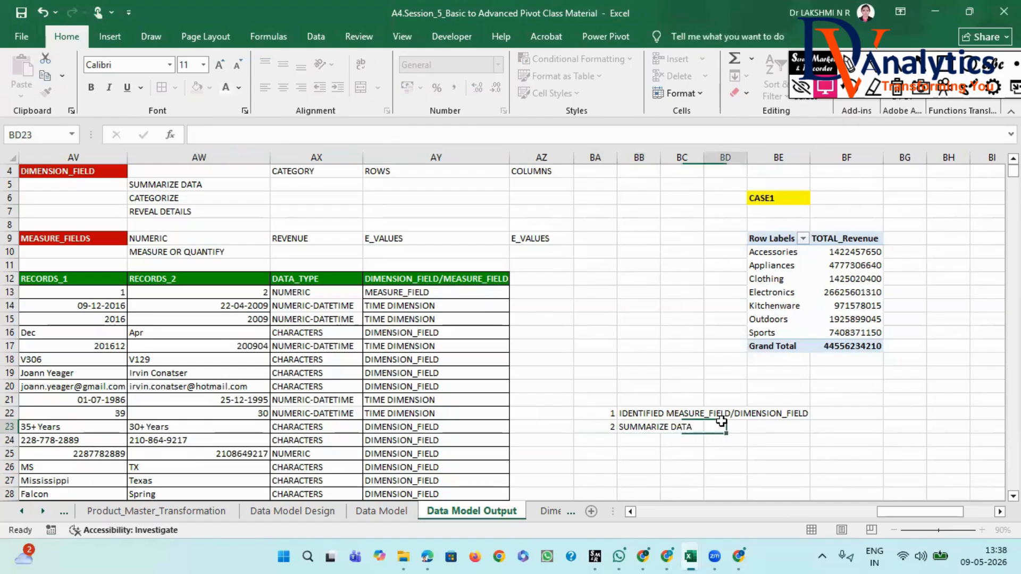
{"action": "type", "text": "INS"}
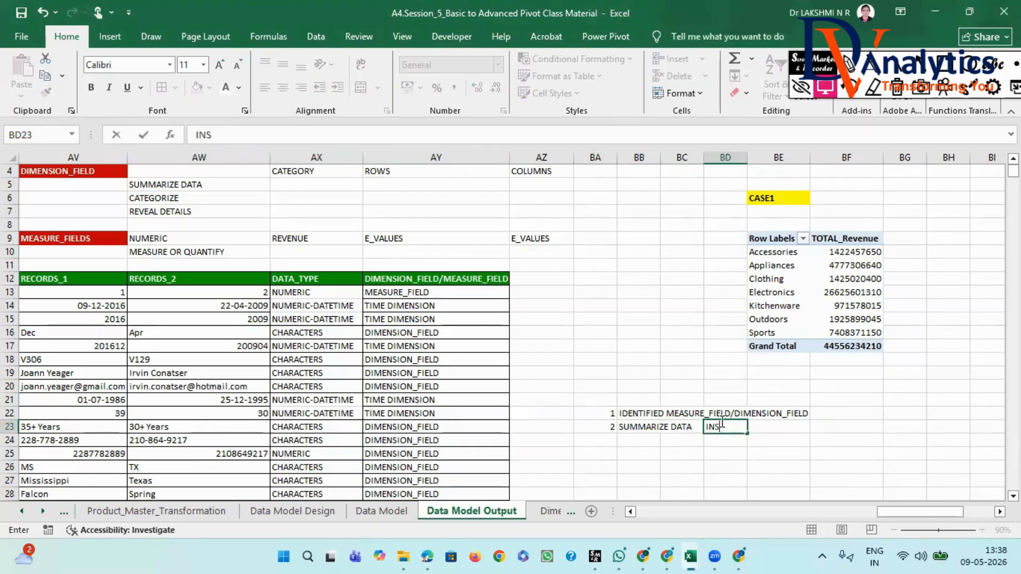
{"action": "type", "text": "ERT PIVOT TABLE"}
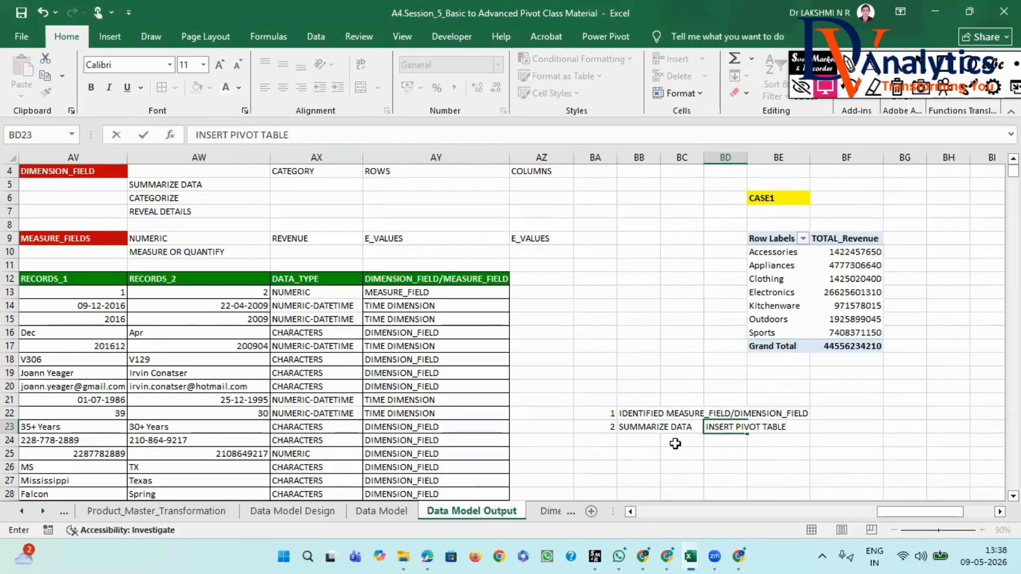
- Add note 3 to the list, with the number in BA24 and "ROWS" in BB24
{"action": "left_click", "coordinate": [602, 442]}
{"action": "type", "text": "3"}
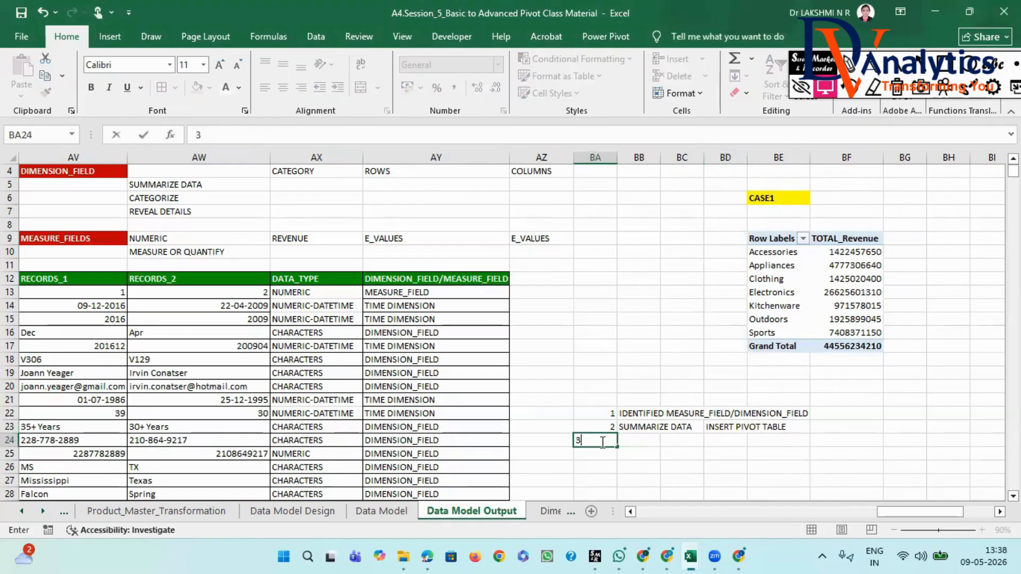
{"action": "left_click", "coordinate": [631, 441]}
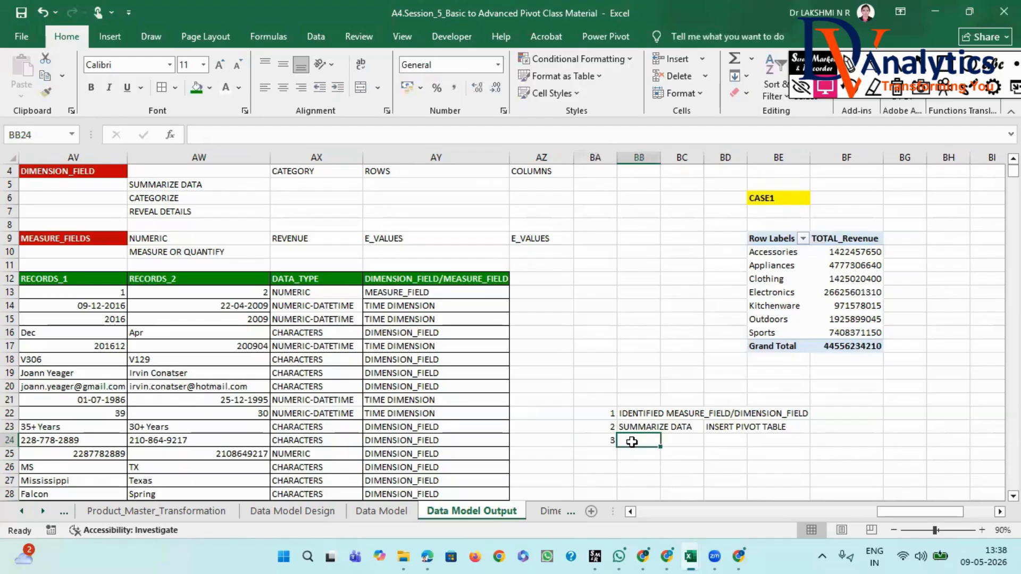
{"action": "type", "text": "ROWS"}
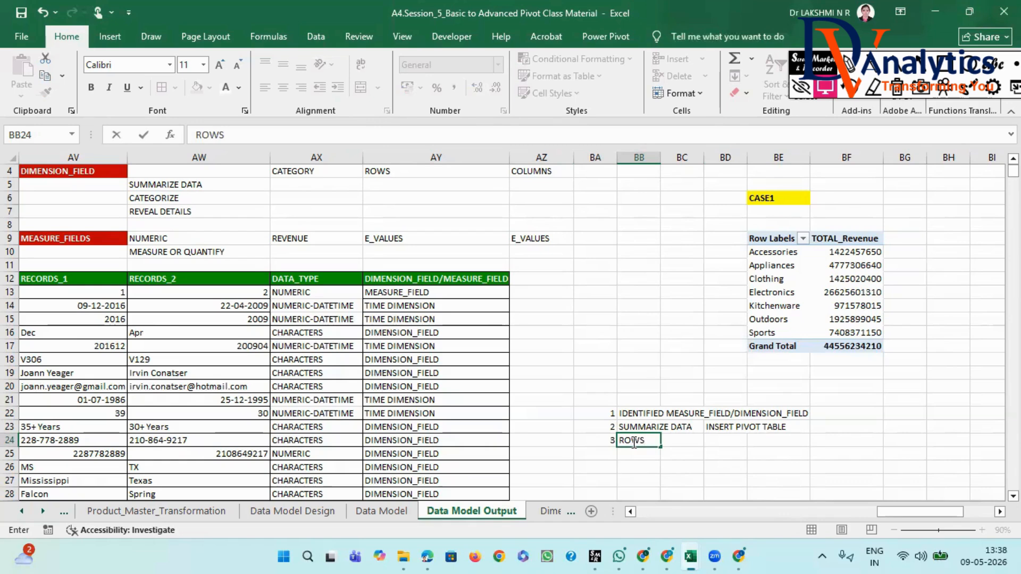
- Add note 4 to the list, with the number in BA25 and "NUMBERS E VALUES" in BB25
{"action": "left_click", "coordinate": [605, 452]}
{"action": "type", "text": "4"}
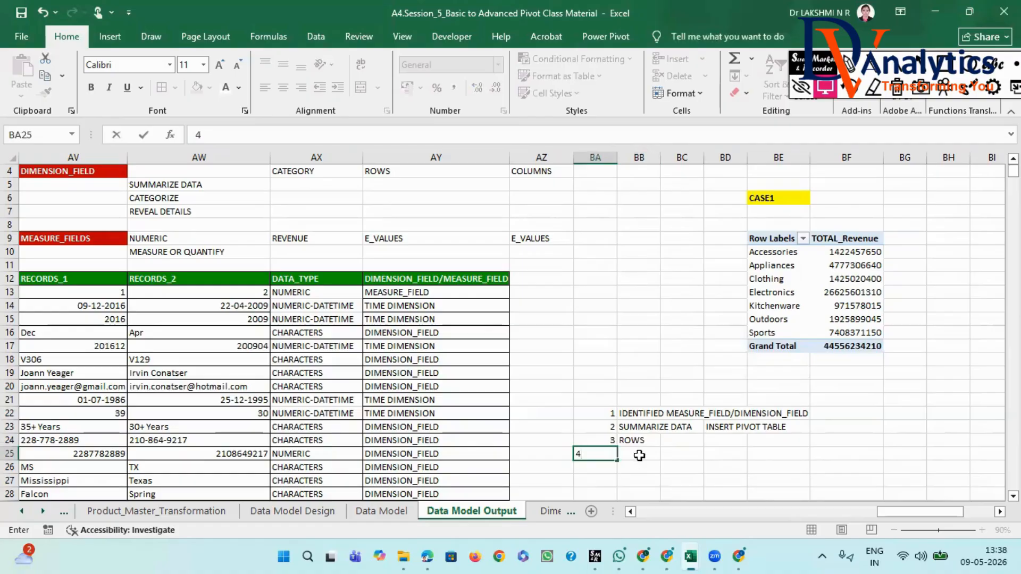
{"action": "left_click", "coordinate": [640, 454]}
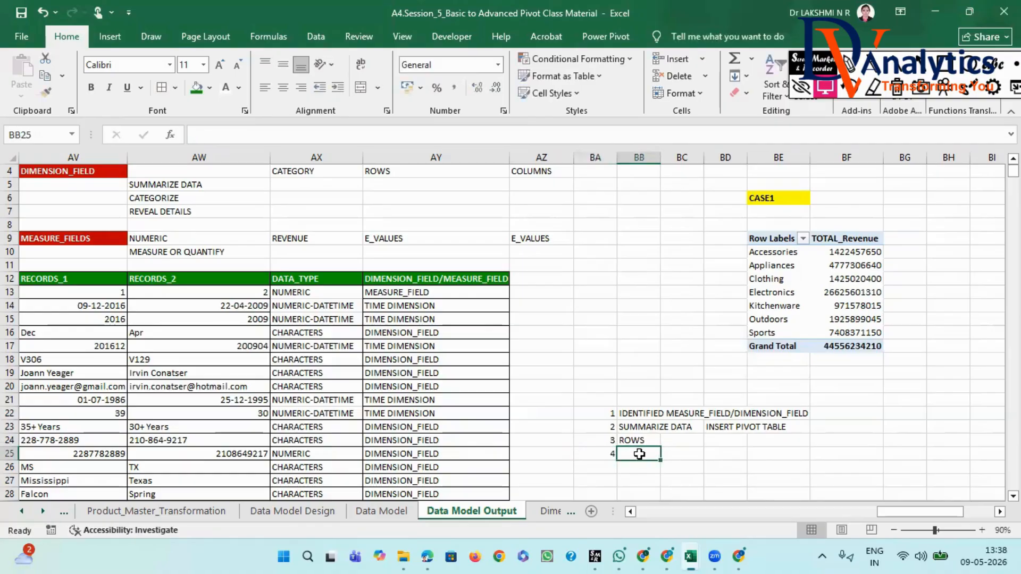
{"action": "type", "text": "NUMBERS"}
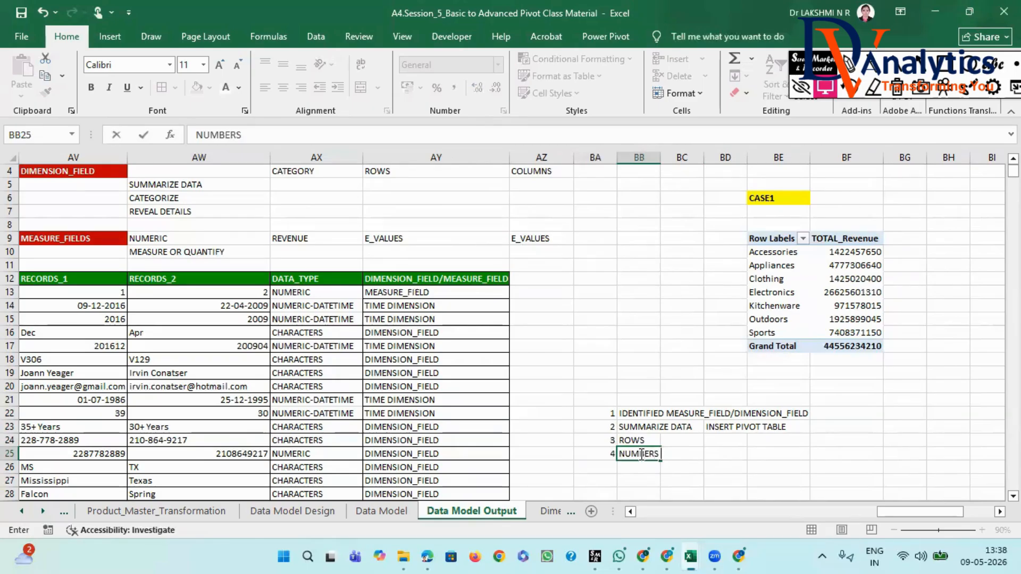
{"action": "type", "text": " E VALUES"}
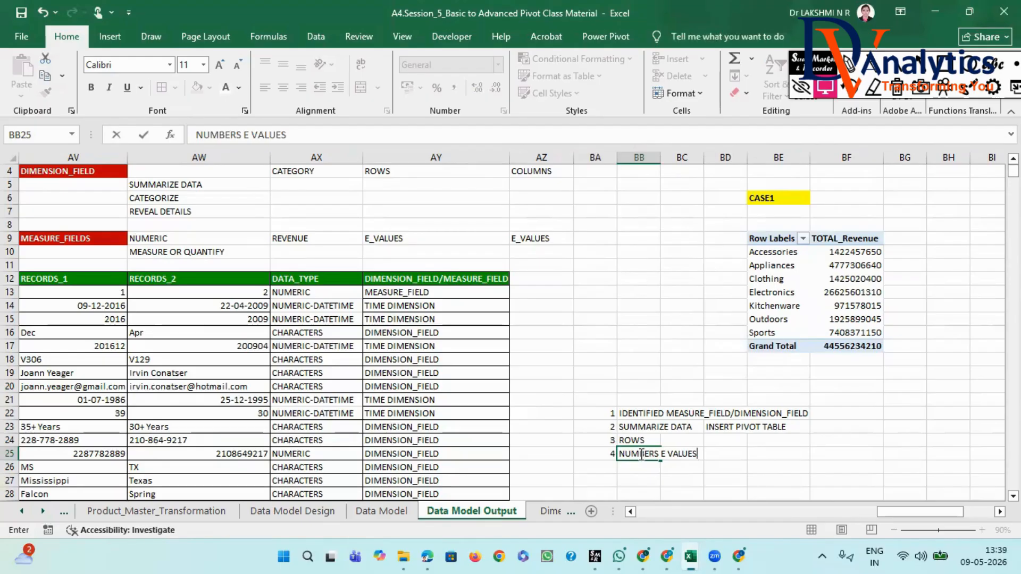
{"action": "left_click", "coordinate": [736, 479]}
- Copy the CATEGORY WISE REVENUEE heading from AW1 to BT2, beyond the CASE2 PivotTable
{"action": "scroll", "coordinate": [691, 267], "scroll_direction": "up", "scroll_amount": 1}
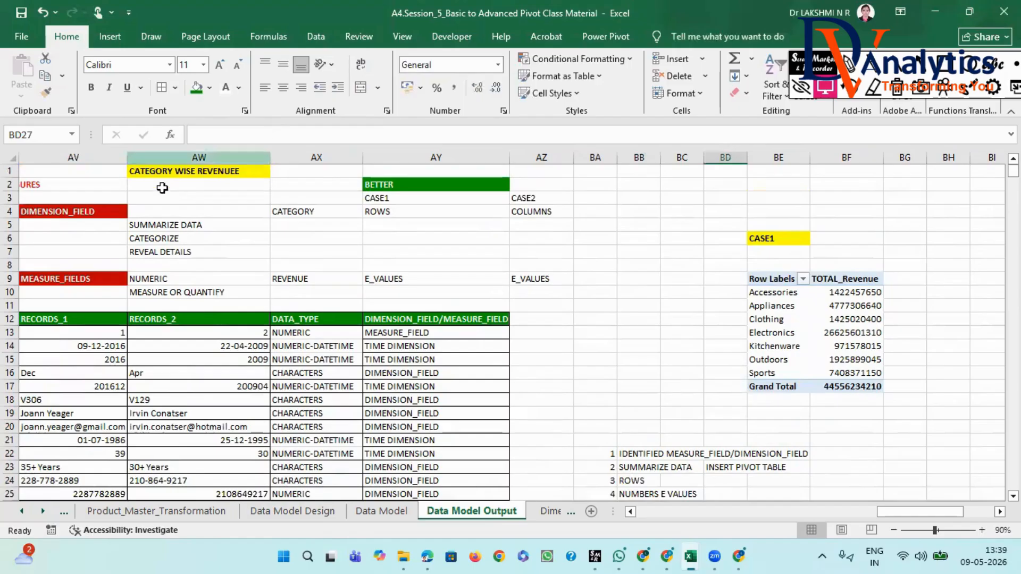
{"action": "left_click", "coordinate": [168, 169]}
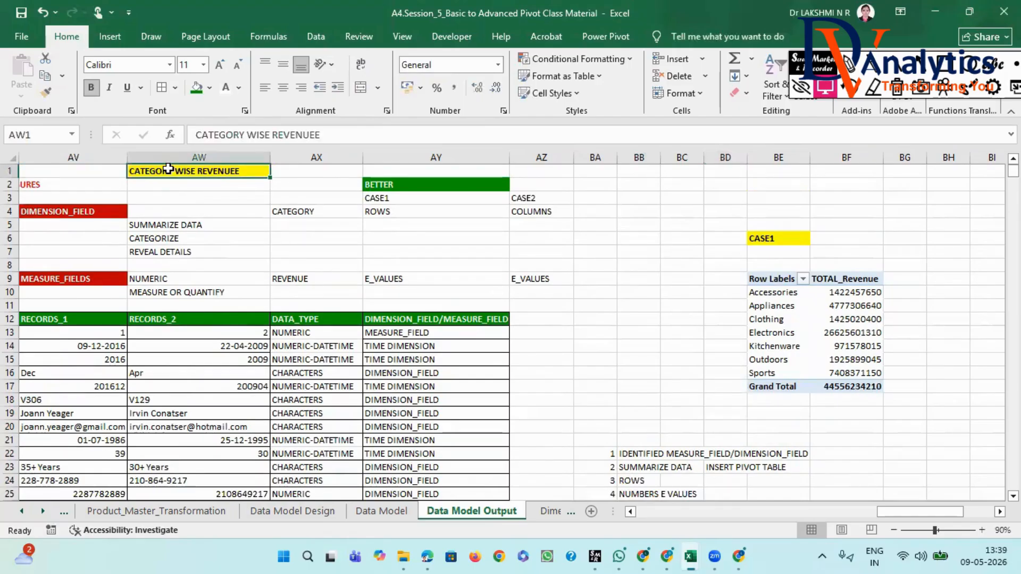
{"action": "key", "text": "ctrl+c"}
{"action": "left_click_drag", "start_coordinate": [886, 512], "coordinate": [917, 511]}
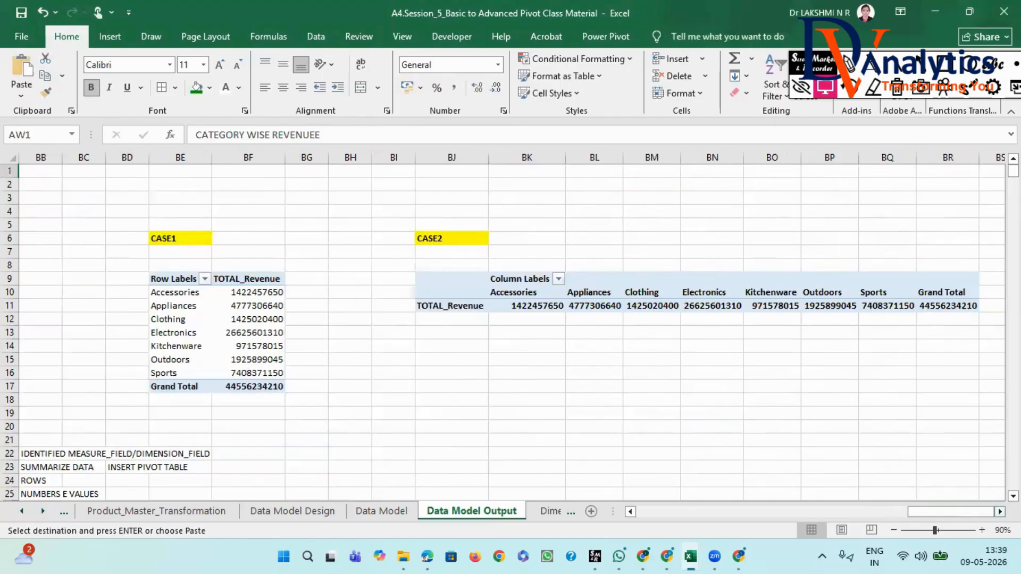
{"action": "scroll", "coordinate": [585, 319], "scroll_direction": "right", "scroll_amount": 3}
{"action": "left_click", "coordinate": [739, 171]}
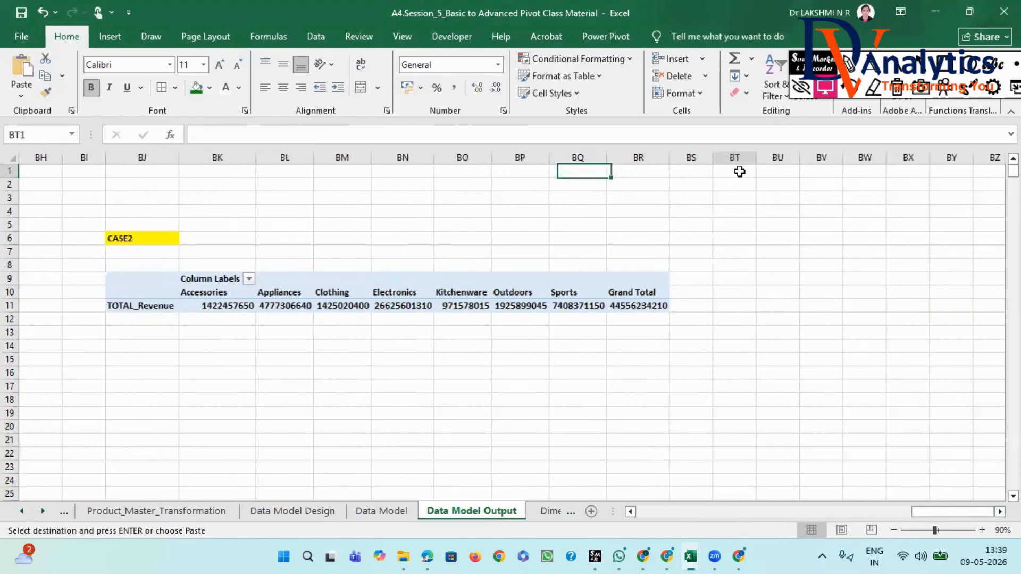
{"action": "left_click", "coordinate": [736, 186]}
{"action": "key", "text": "ctrl+v"}
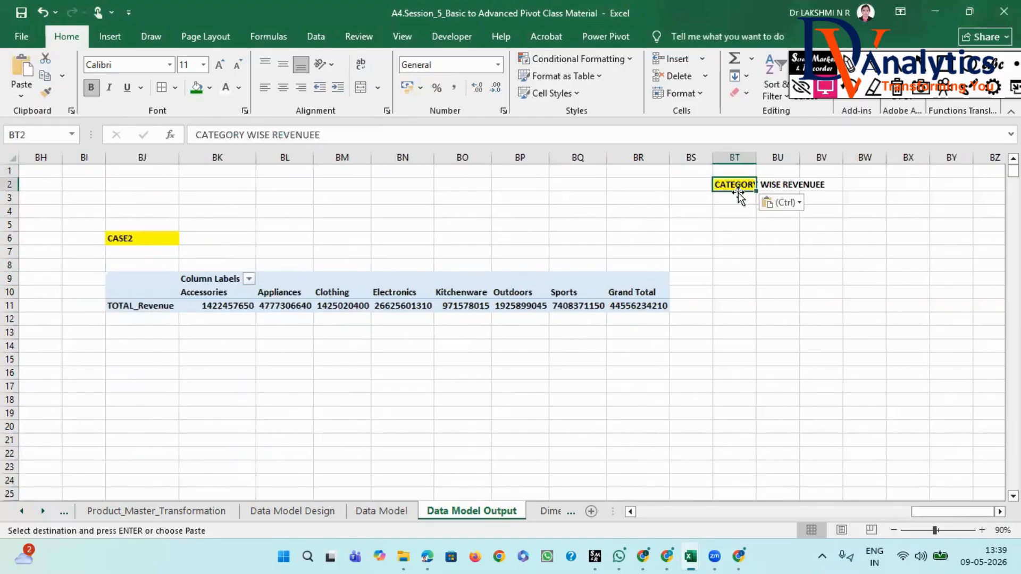
- Widen column BT and change the BT2 heading to "CATEGORY WISE PRODUCT WISE REVENUE"
{"action": "left_click_drag", "start_coordinate": [753, 158], "coordinate": [881, 158]}
{"action": "left_click", "coordinate": [248, 135]}
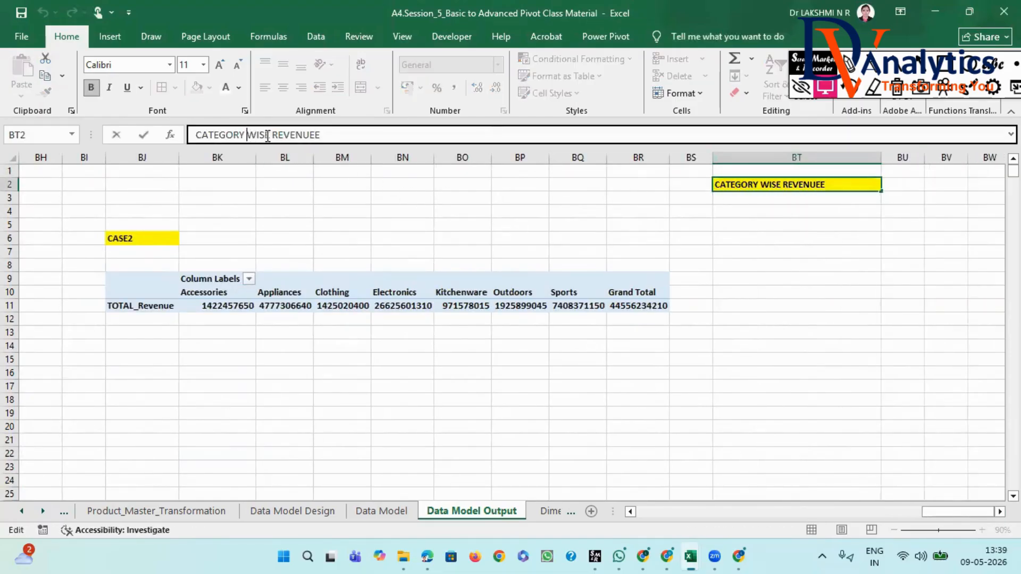
{"action": "type", "text": "PROD"}
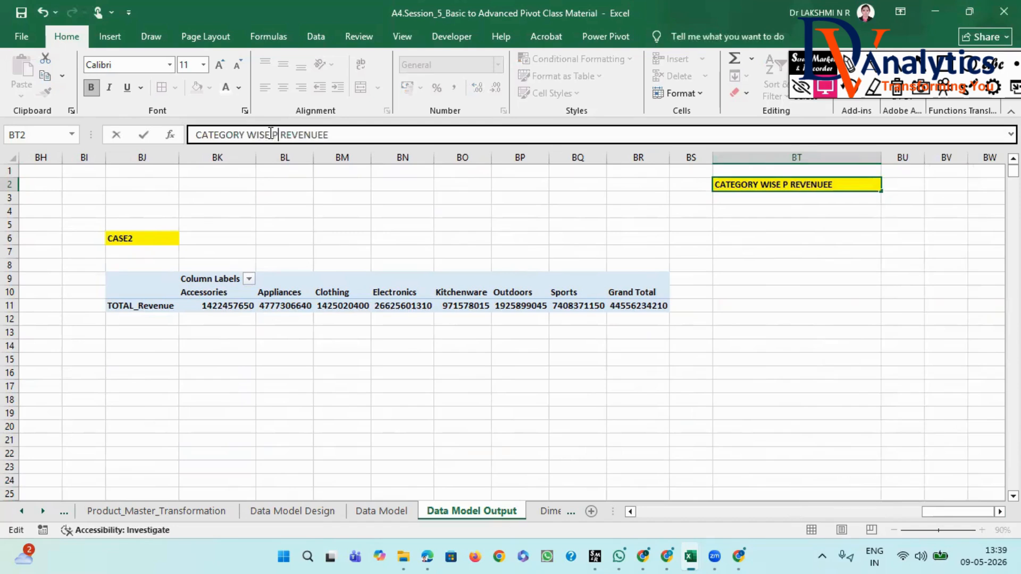
{"action": "key", "text": "Left"}
{"action": "type", "text": "UCT WISE"}
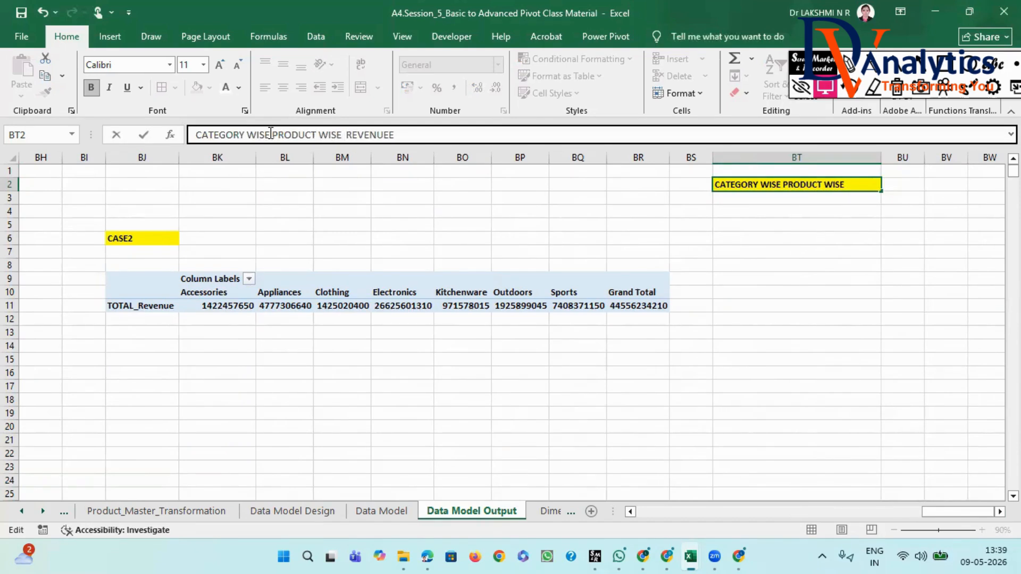
{"action": "left_click", "coordinate": [400, 133]}
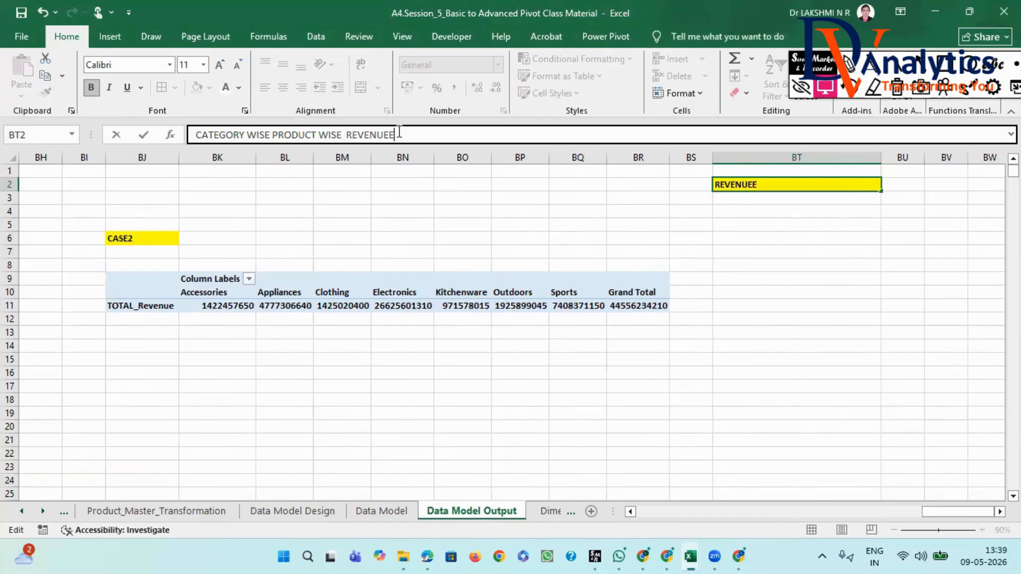
{"action": "key", "text": "BackSpace"}
- Copy the STEP1: label and its IDENTIFY DIMENSIONS AND MEASURES text from row 2, starting at AS2, to BT6
{"action": "left_click_drag", "start_coordinate": [942, 512], "coordinate": [824, 515]}
{"action": "left_click_drag", "start_coordinate": [468, 187], "coordinate": [634, 186]}
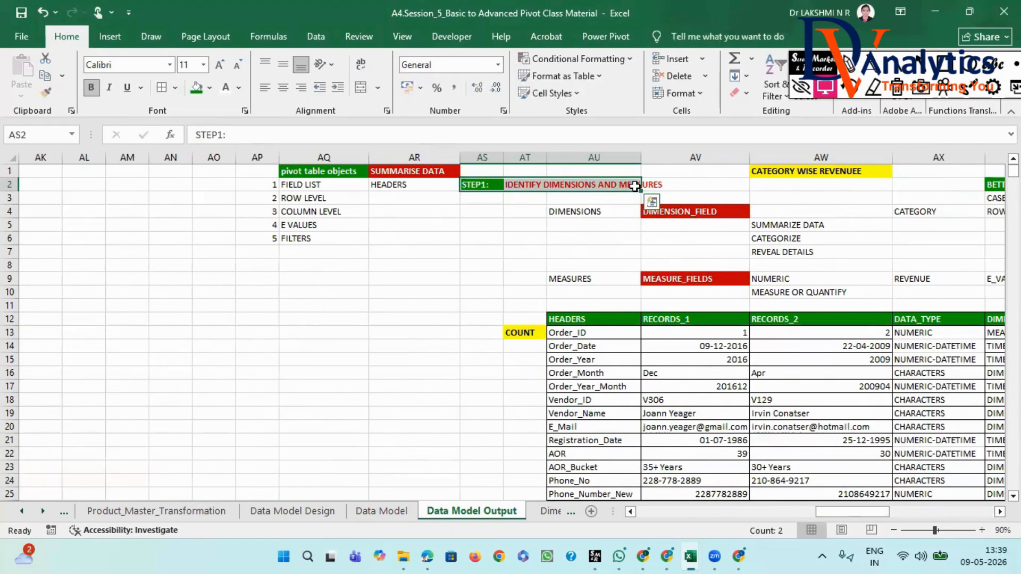
{"action": "key", "text": "ctrl+c"}
{"action": "left_click_drag", "start_coordinate": [834, 513], "coordinate": [939, 514]}
{"action": "left_click", "coordinate": [879, 242]}
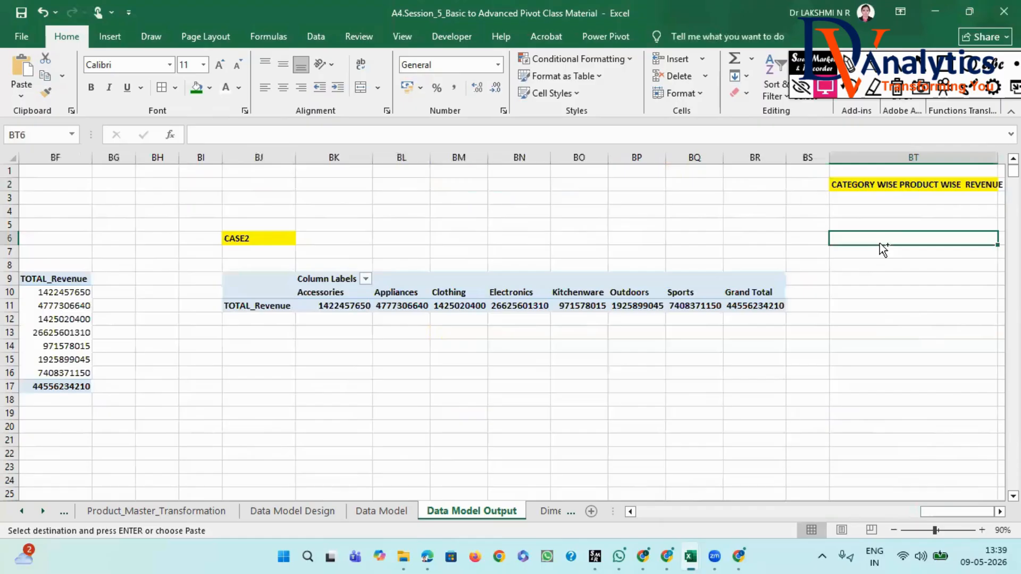
{"action": "key", "text": "ctrl+v"}
{"action": "scroll", "coordinate": [527, 222], "scroll_direction": "right", "scroll_amount": 5}
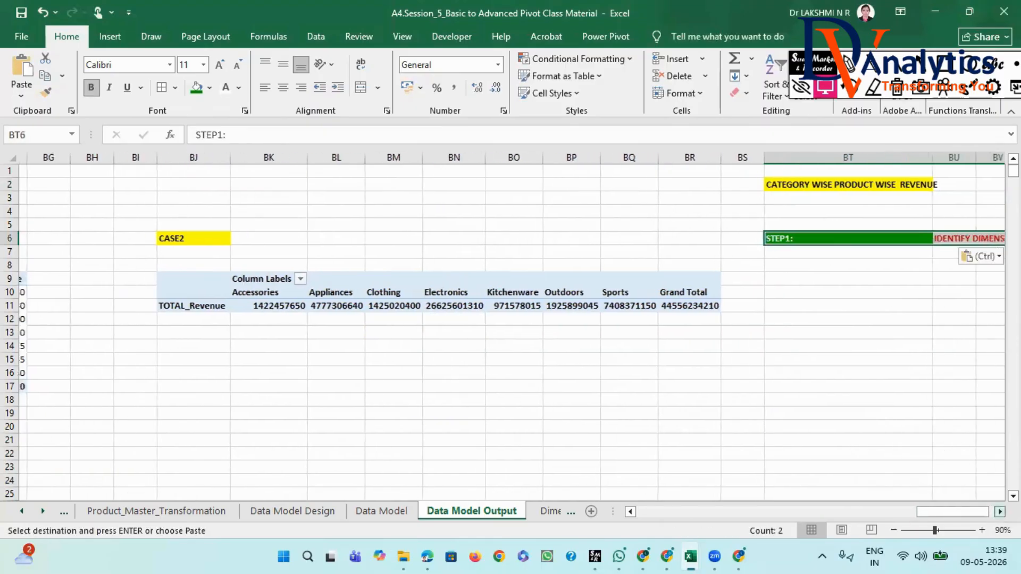
- Move the STEP1: label from BT6 to BS6
{"action": "left_click", "coordinate": [527, 277]}
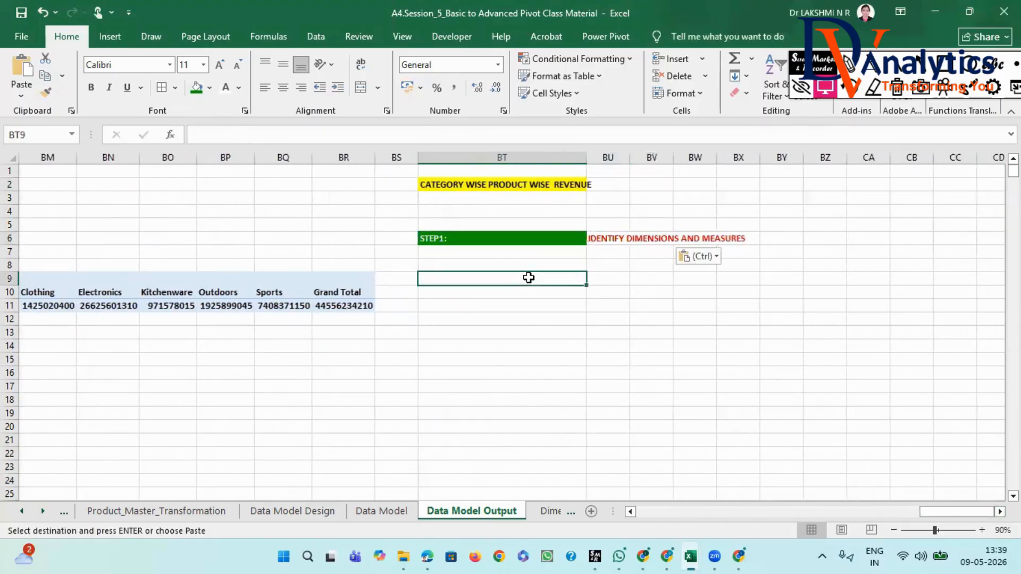
{"action": "left_click", "coordinate": [460, 238]}
{"action": "left_click_drag", "start_coordinate": [233, 135], "coordinate": [198, 135]}
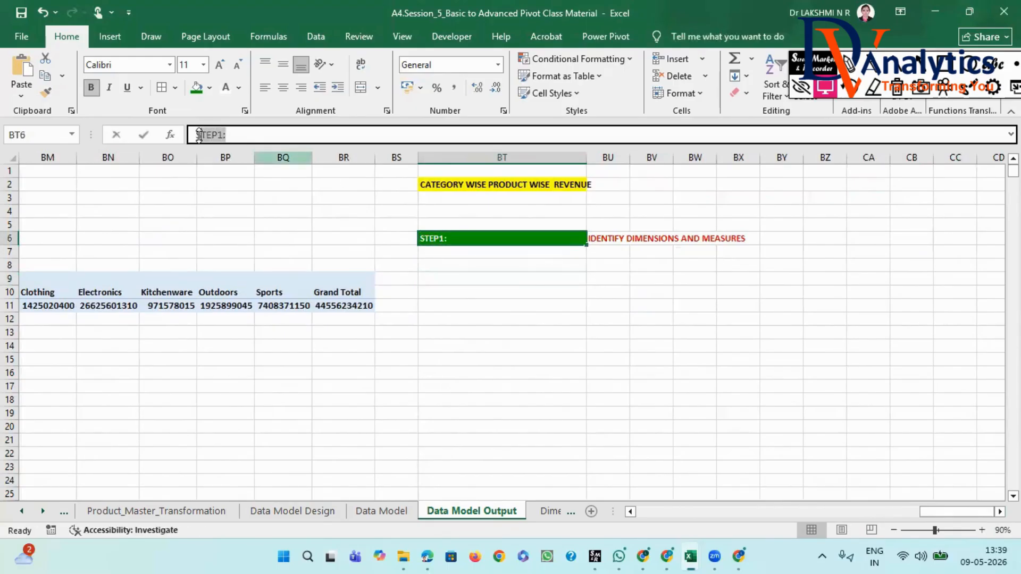
{"action": "left_click", "coordinate": [411, 307]}
{"action": "left_click", "coordinate": [450, 236]}
{"action": "key", "text": "ctrl+c"}
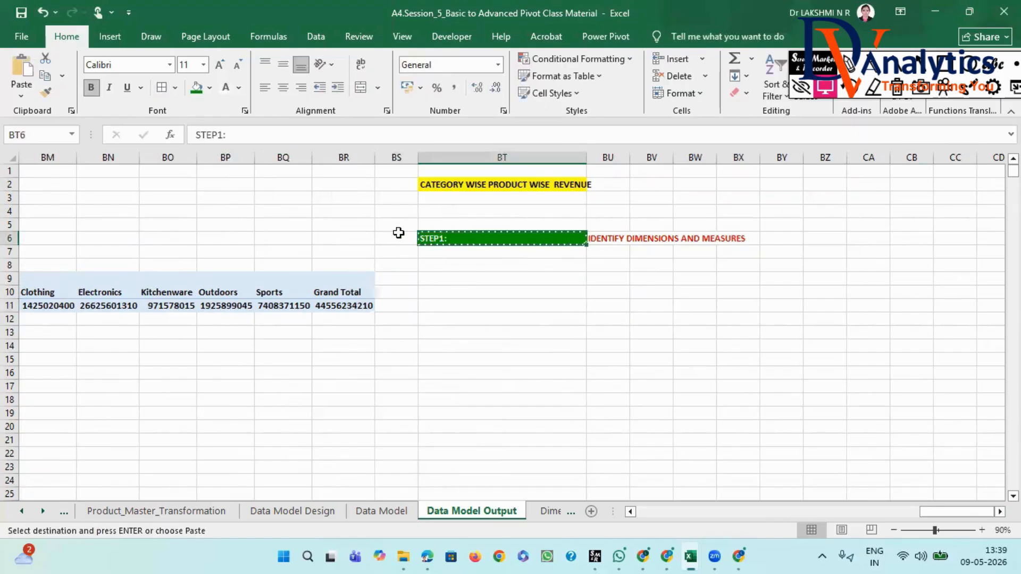
{"action": "left_click", "coordinate": [400, 232]}
{"action": "key", "text": "Escape"}
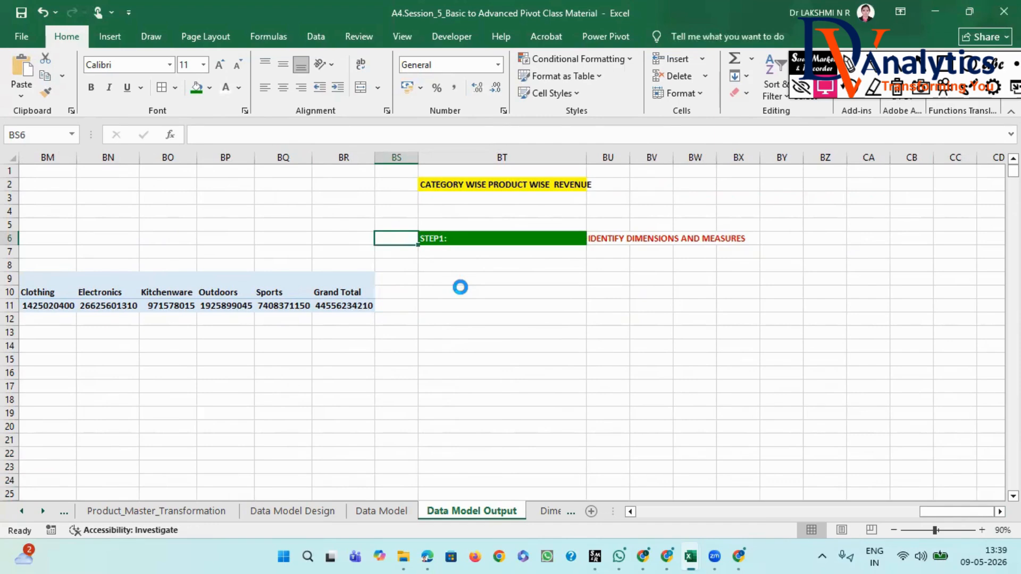
{"action": "key", "text": "ctrl+v"}
- Move the IDENTIFY DIMENSIONS AND MEASURES text from BU6 to BT6, beside the STEP1: label
{"action": "right_click", "coordinate": [460, 287]}
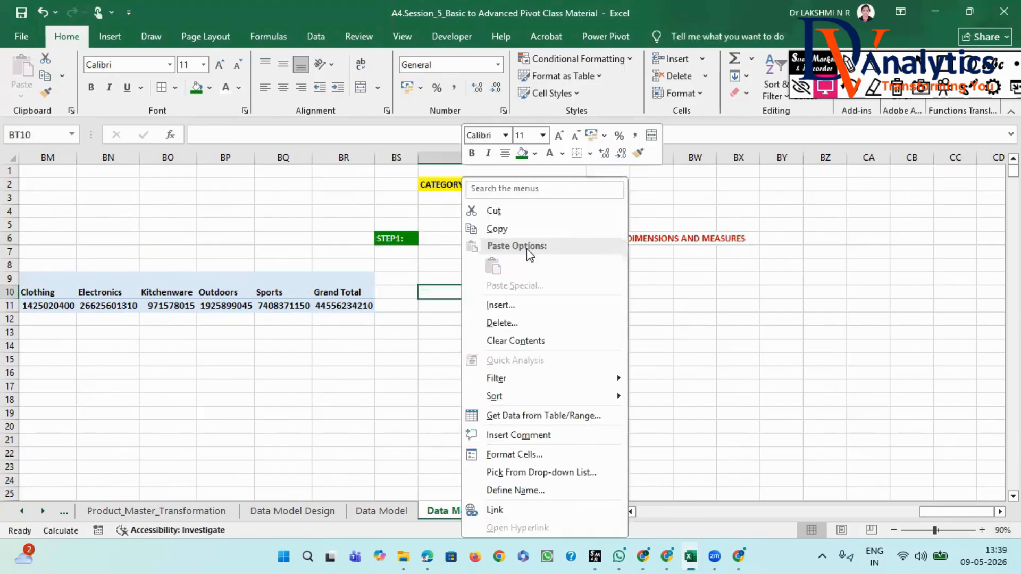
{"action": "key", "text": "Escape"}
{"action": "left_click", "coordinate": [613, 234]}
{"action": "key", "text": "ctrl+x"}
{"action": "left_click", "coordinate": [558, 237]}
{"action": "key", "text": "Escape"}
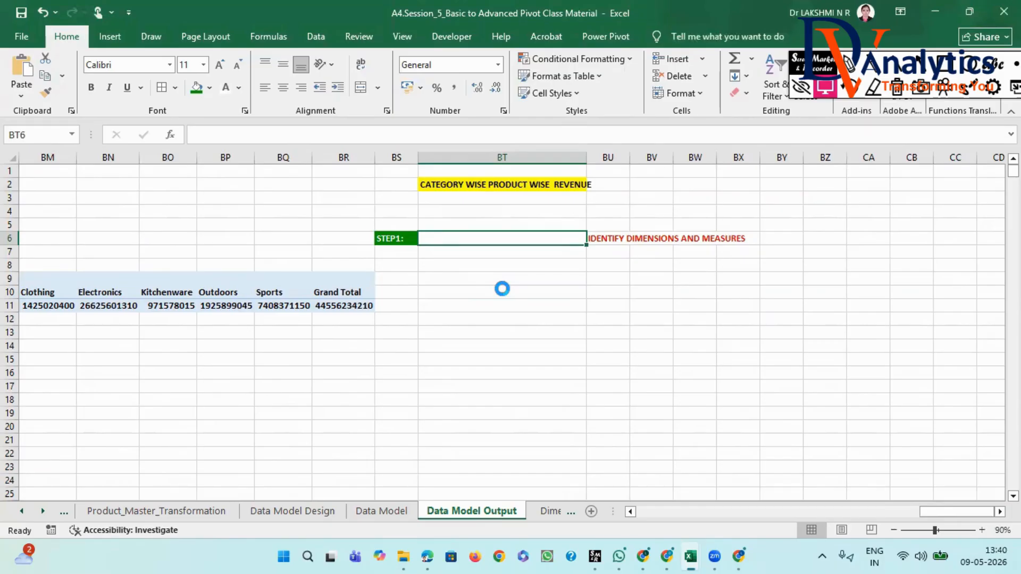
{"action": "key", "text": "ctrl+v"}
- Enter "DIMENSION_FIELD1" in BT8 and fill it down to BT9 as DIMENSION_FIELD2
{"action": "left_click", "coordinate": [462, 271]}
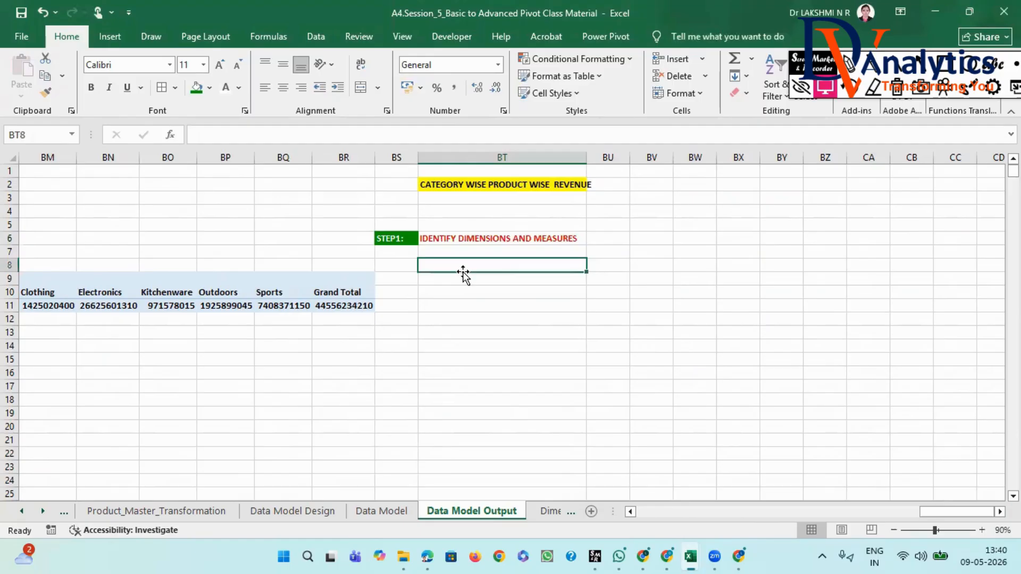
{"action": "type", "text": "DIMW"}
{"action": "type", "text": "NSION_FIELD1"}
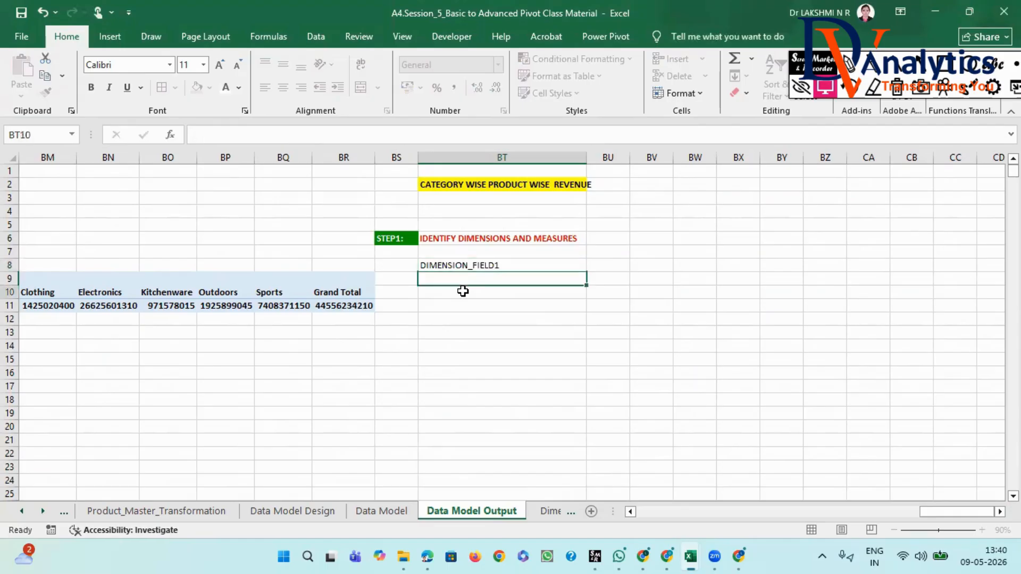
{"action": "key", "text": "Return"}
{"action": "left_click", "coordinate": [494, 264]}
{"action": "left_click_drag", "start_coordinate": [587, 272], "coordinate": [591, 283]}
- Enter "CATEGORY" in BU8 and "PRODUCT" in BU9 beside the two dimension field labels
{"action": "left_click", "coordinate": [605, 266]}
{"action": "type", "text": "C"}
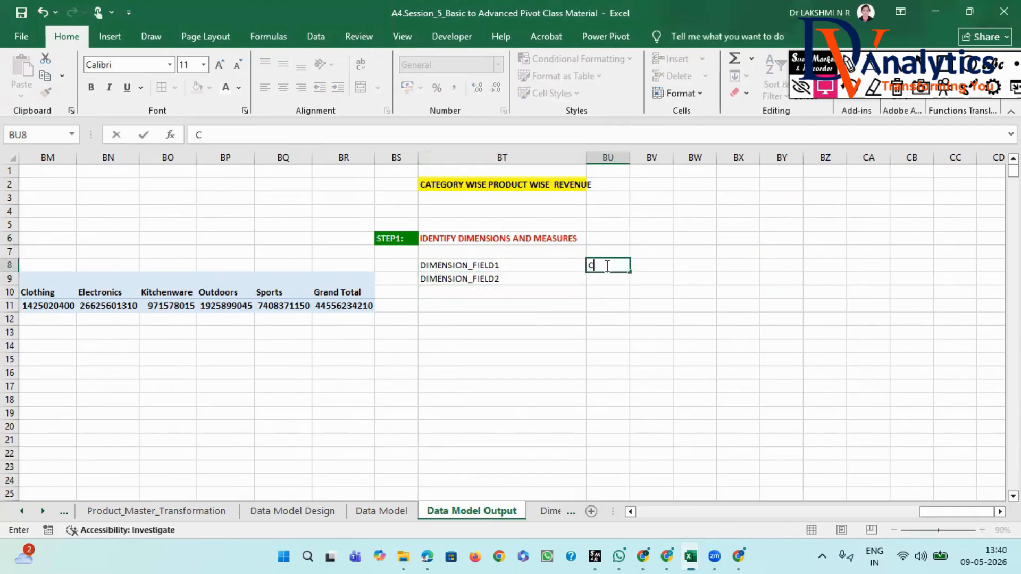
{"action": "type", "text": "ATEGORY"}
{"action": "left_click", "coordinate": [608, 281]}
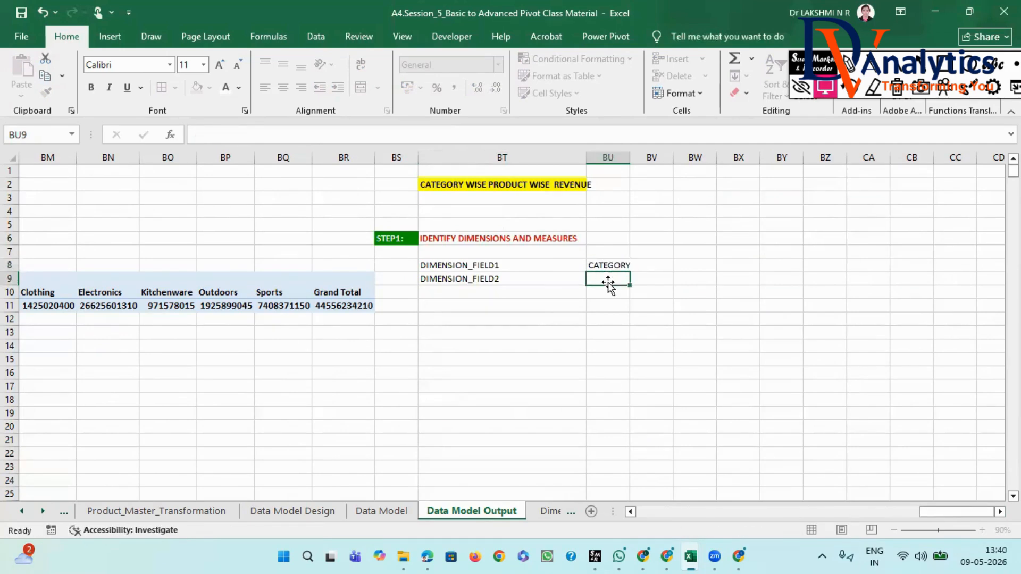
{"action": "type", "text": "PRODU"}
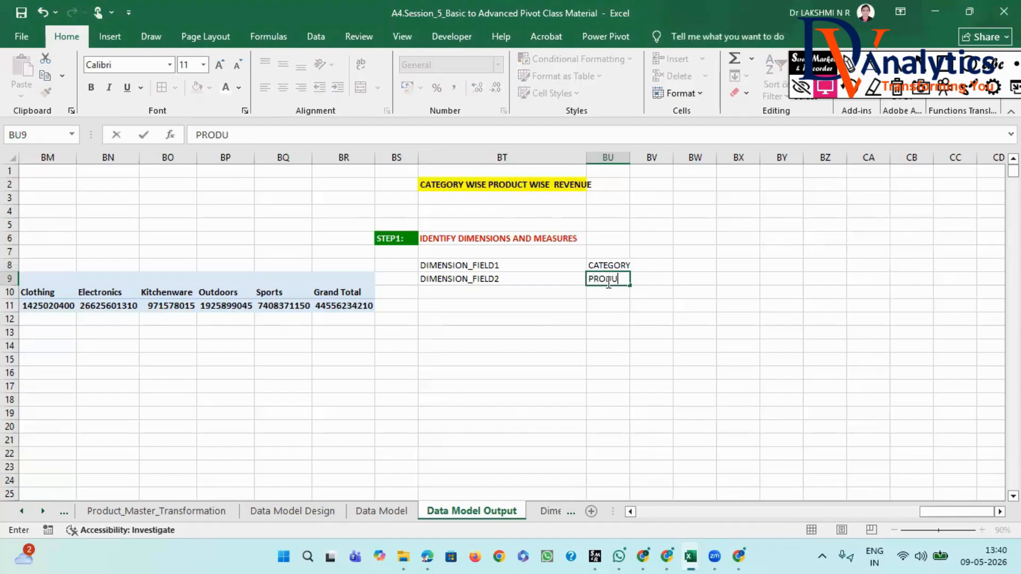
{"action": "type", "text": "CT"}
- Enter "MEASURE_FIELD" in BT11 and copy the word REVENUE from the BT2 heading into BU11
{"action": "left_click", "coordinate": [552, 306]}
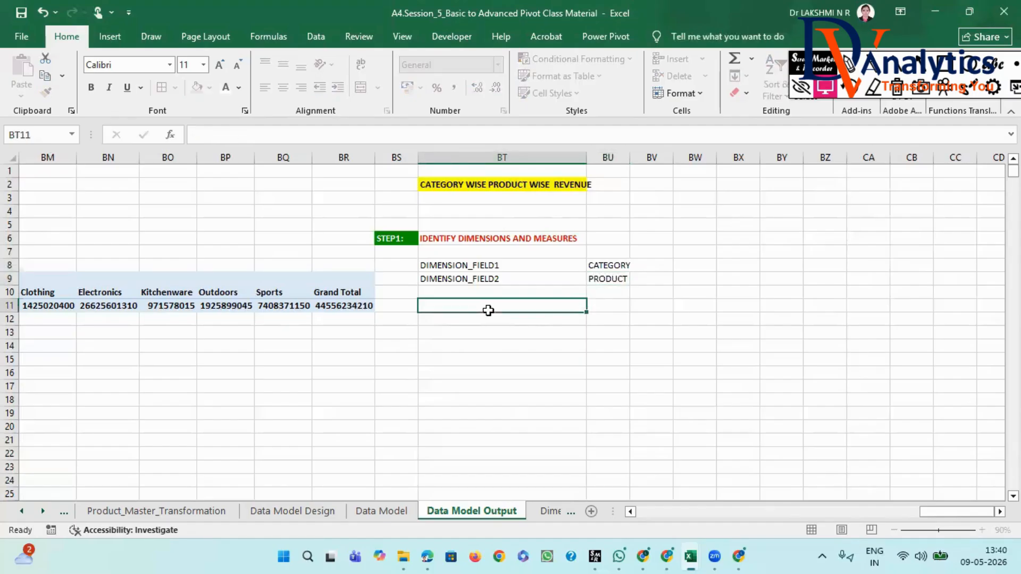
{"action": "type", "text": "MEASURE_FIELD"}
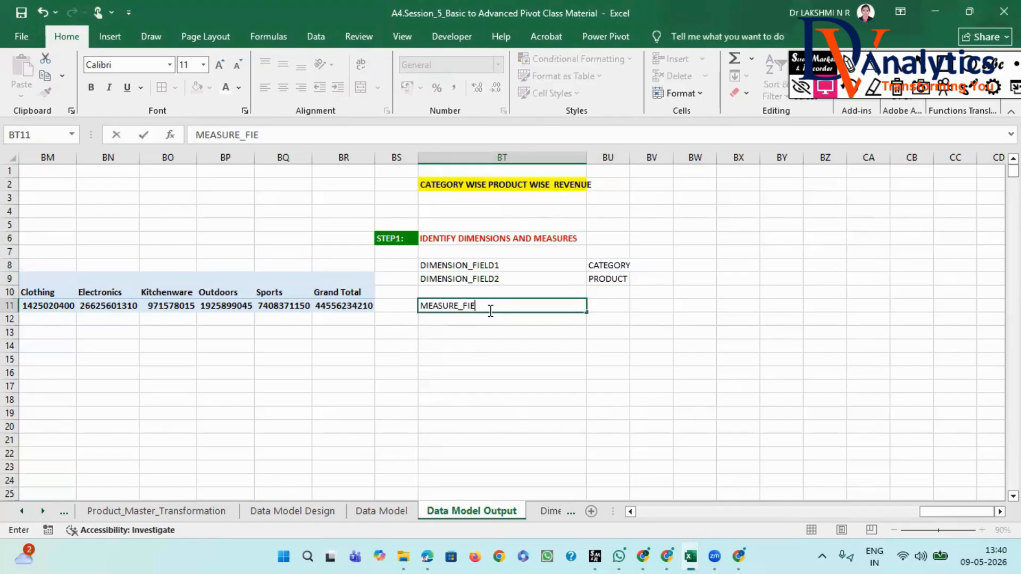
{"action": "left_click", "coordinate": [596, 303]}
{"action": "left_click", "coordinate": [515, 186]}
{"action": "left_click_drag", "start_coordinate": [390, 134], "coordinate": [349, 140]}
{"action": "key", "text": "ctrl+c"}
{"action": "left_click", "coordinate": [607, 304]}
{"action": "key", "text": "ctrl+v"}
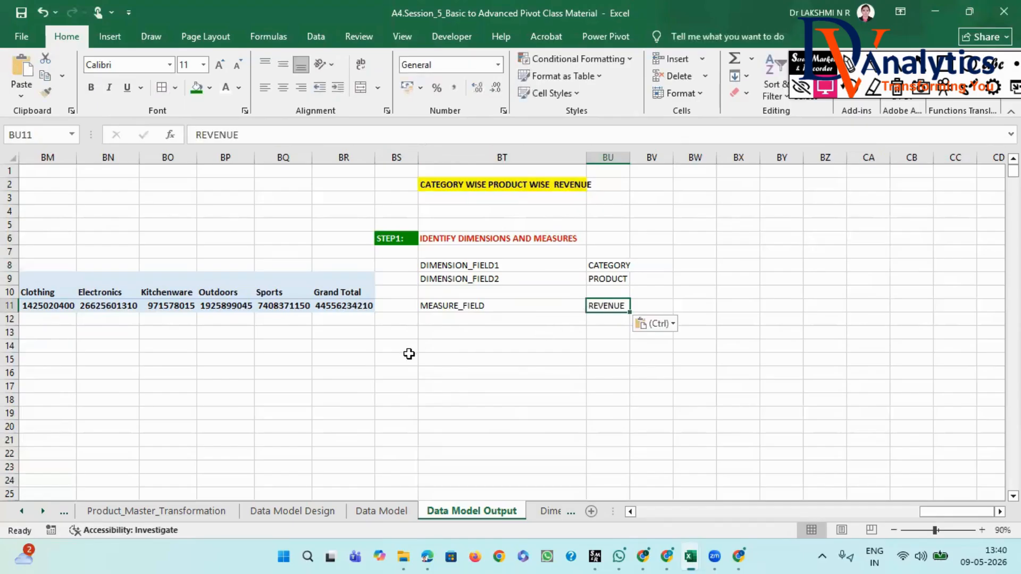
- Enter "STEP2" in BS14 and apply the STEP1: label's formatting to it
{"action": "left_click", "coordinate": [397, 346]}
{"action": "type", "text": "ST"}
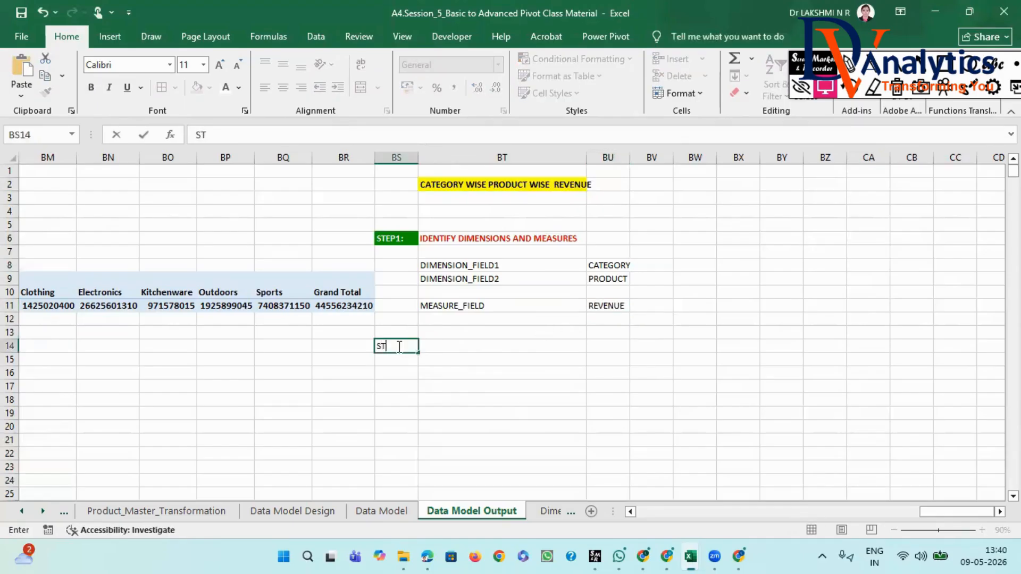
{"action": "type", "text": "EP2"}
{"action": "key", "text": "Tab"}
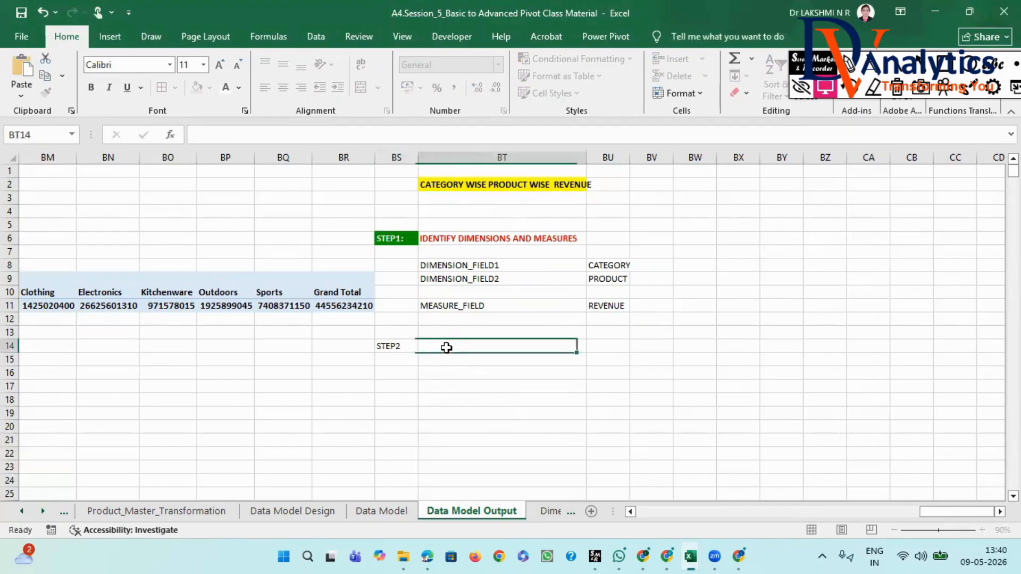
{"action": "left_click", "coordinate": [389, 348]}
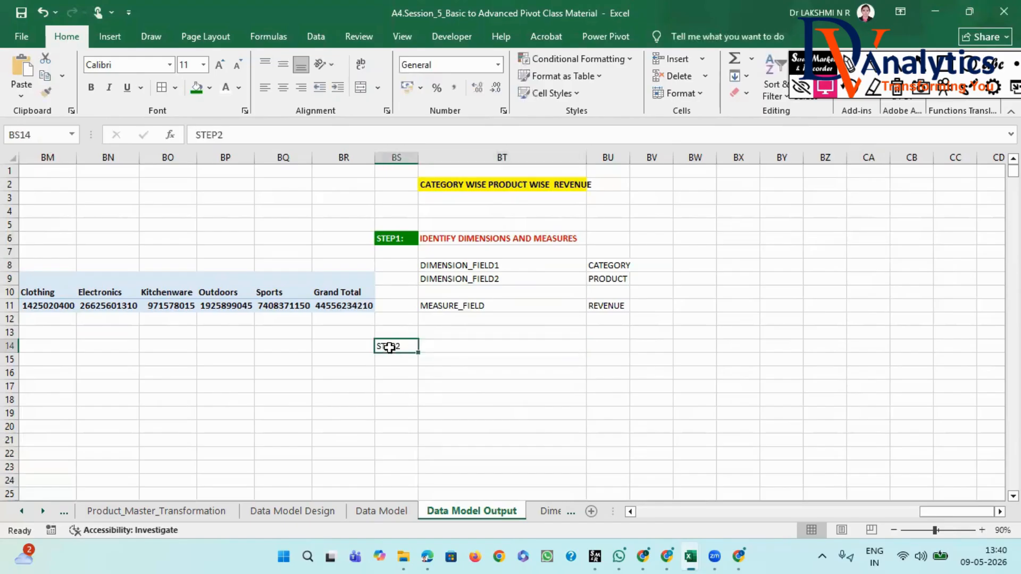
{"action": "left_click", "coordinate": [384, 239]}
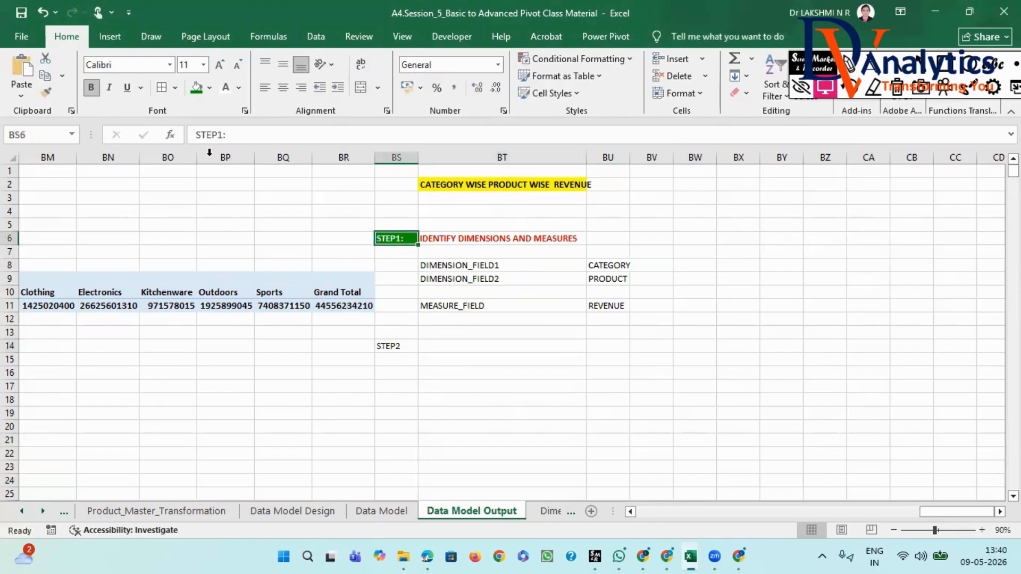
{"action": "left_click", "coordinate": [46, 92]}
{"action": "left_click", "coordinate": [389, 347]}
- Enter "INSERT PIVOT TABLE" in BT14 beside the STEP2 label
{"action": "left_click", "coordinate": [433, 345]}
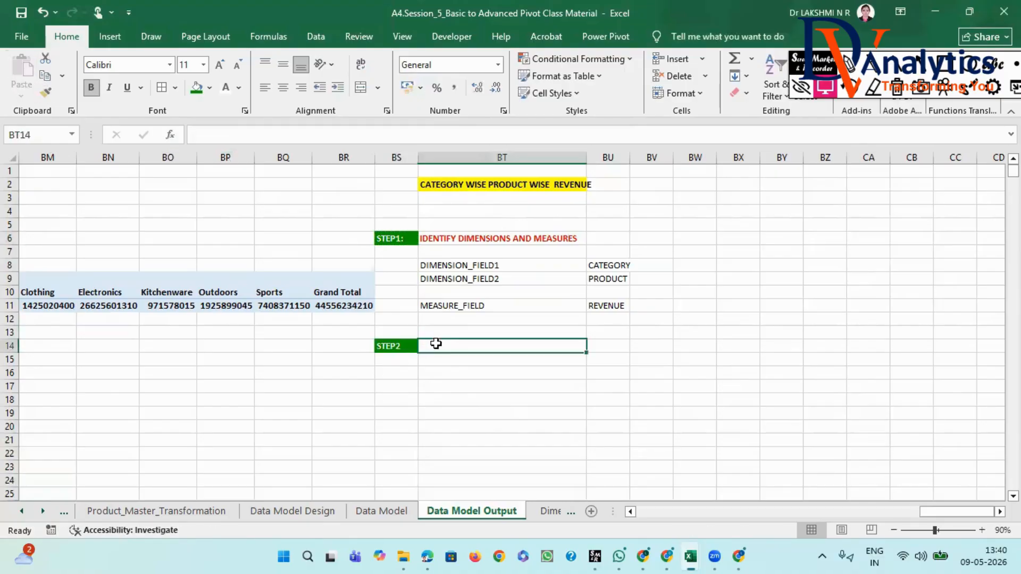
{"action": "type", "text": "INSETR"}
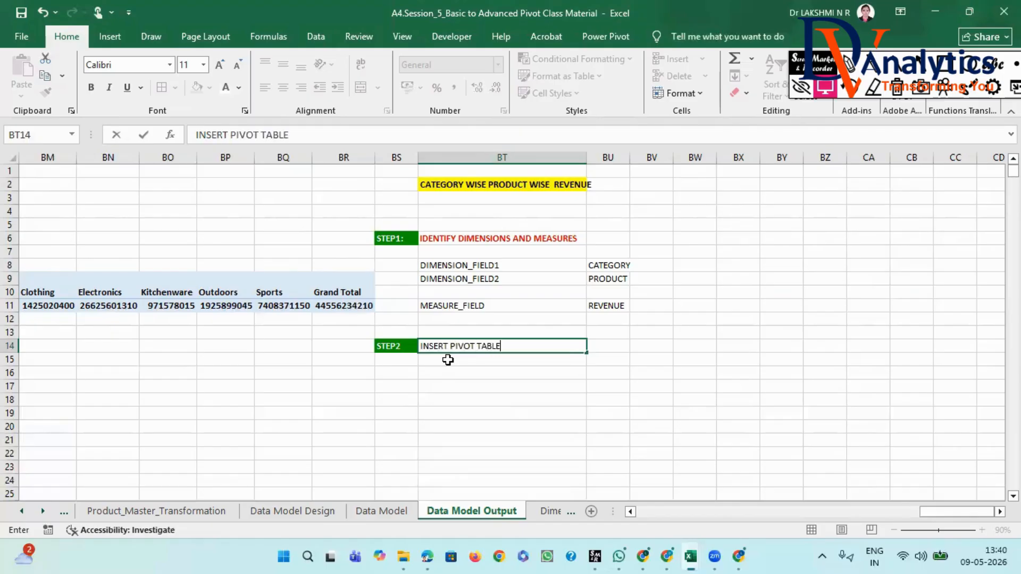
{"action": "left_click", "coordinate": [449, 368]}
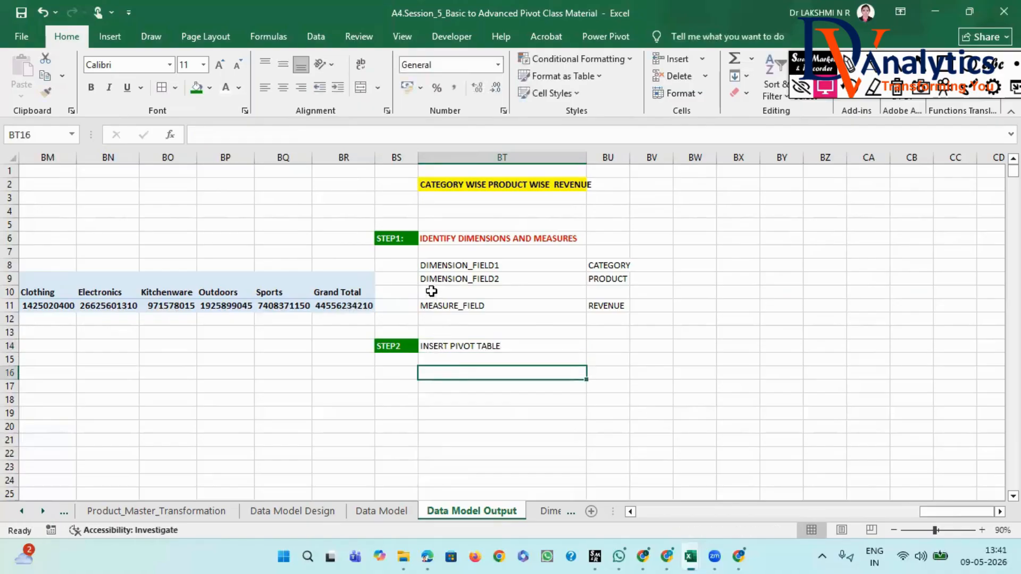
- Copy the dimension and measure field list in BT8:BU11 to BT17, and widen column BU slightly
{"action": "left_click_drag", "start_coordinate": [437, 269], "coordinate": [591, 305]}
{"action": "key", "text": "ctrl+c"}
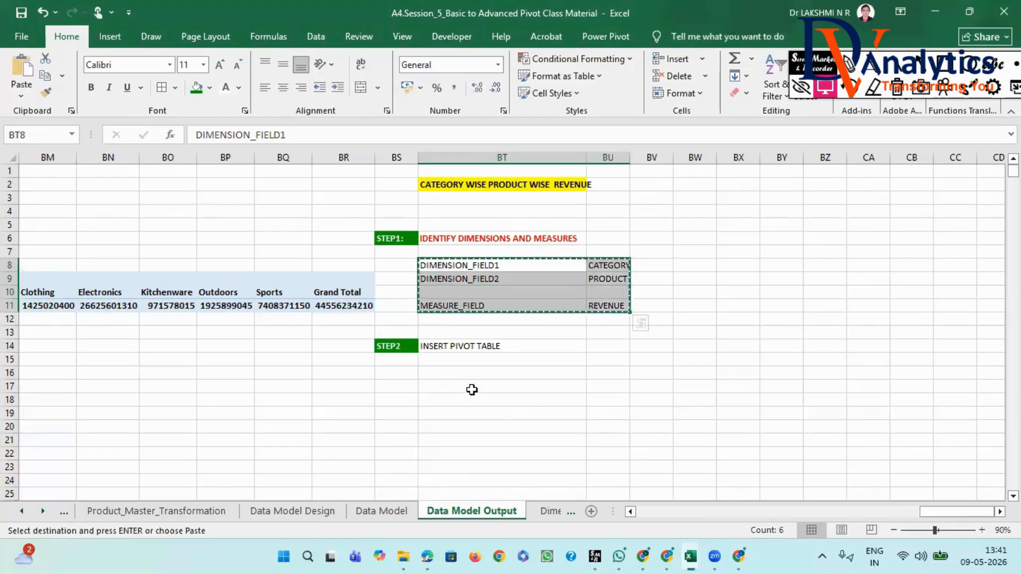
{"action": "left_click", "coordinate": [472, 390]}
{"action": "key", "text": "ctrl+v"}
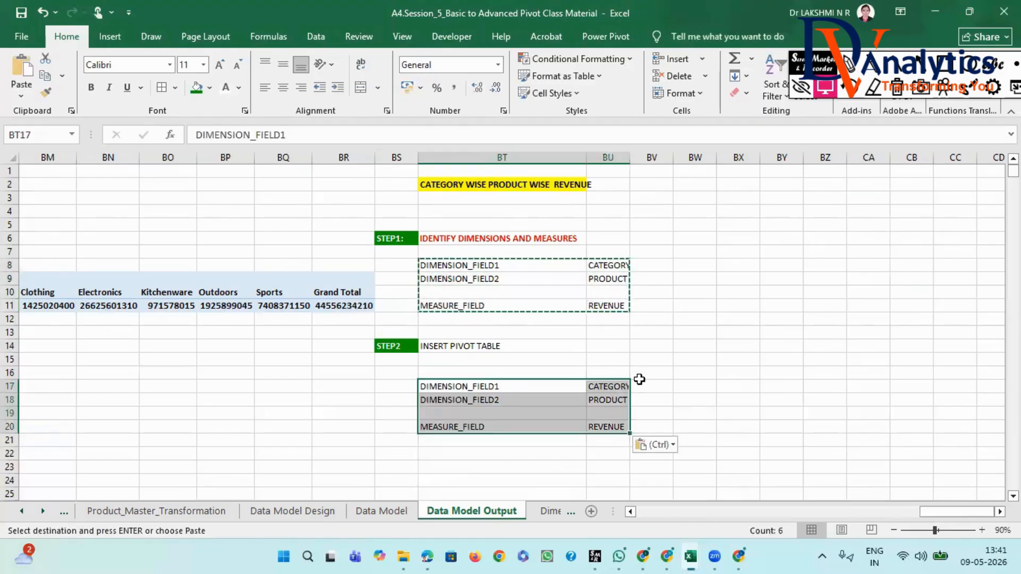
{"action": "left_click_drag", "start_coordinate": [630, 159], "coordinate": [642, 158]}
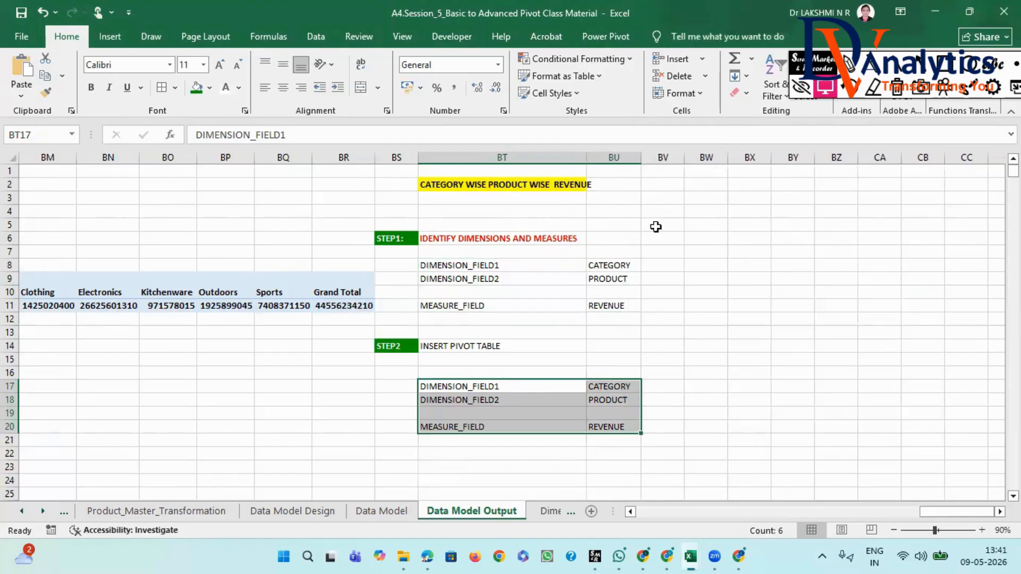
- Enter "CASE1" in BV16 and fill the series across to CASE3 in BX16
{"action": "left_click", "coordinate": [658, 384]}
{"action": "left_click", "coordinate": [660, 372]}
{"action": "type", "text": "CASE1"}
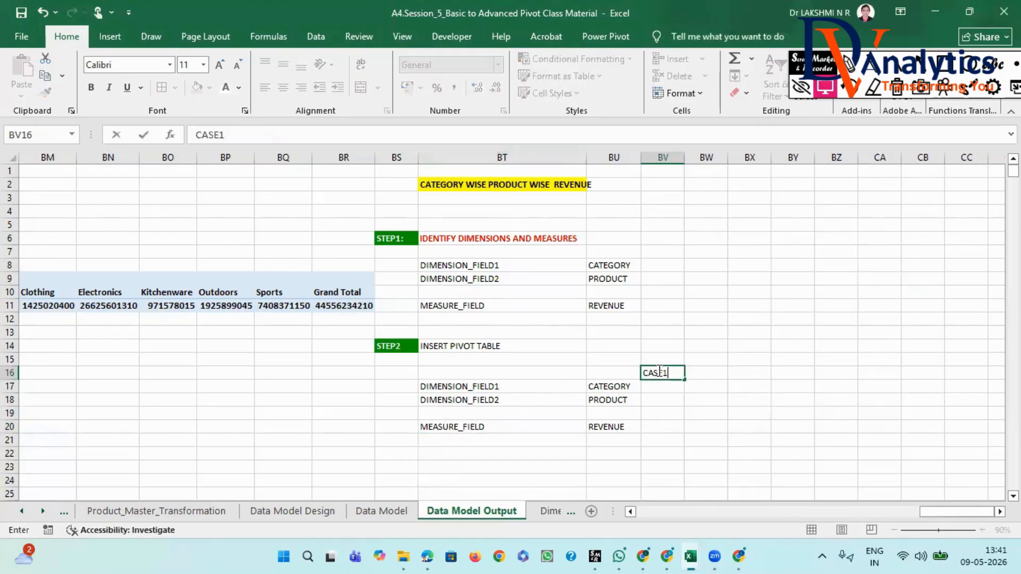
{"action": "left_click", "coordinate": [655, 384]}
{"action": "left_click", "coordinate": [659, 372]}
{"action": "left_click_drag", "start_coordinate": [685, 379], "coordinate": [760, 375]}
- Enter "ROWS" in BV17 as the CASE1 placement for CATEGORY
{"action": "left_click", "coordinate": [670, 388]}
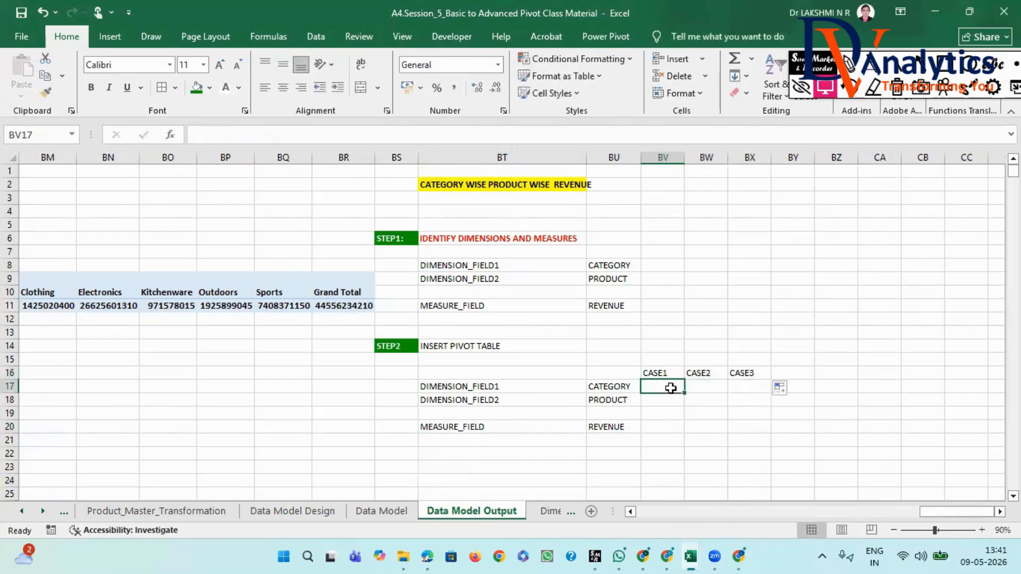
{"action": "type", "text": "ROWS"}
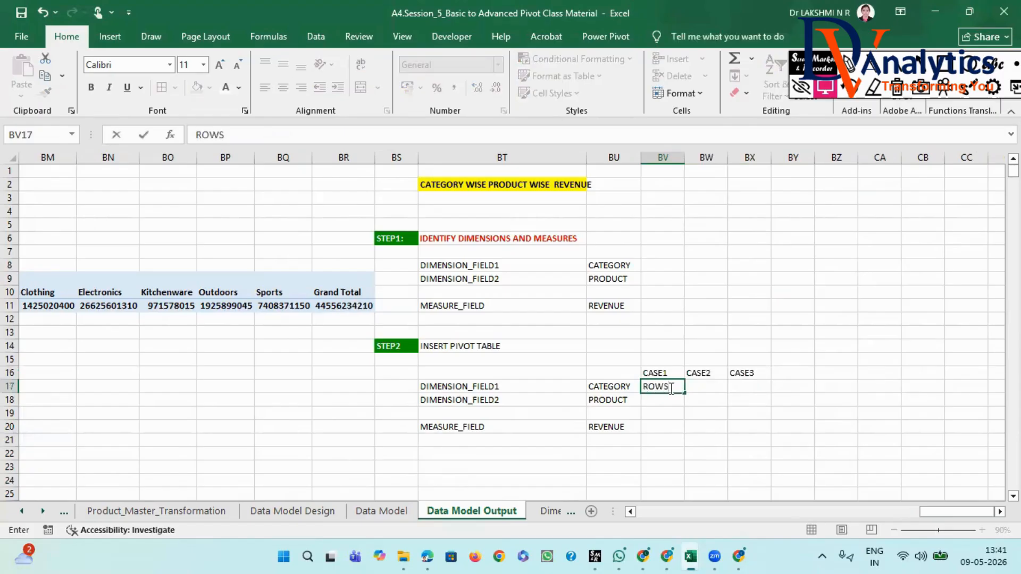
{"action": "left_click", "coordinate": [660, 402]}
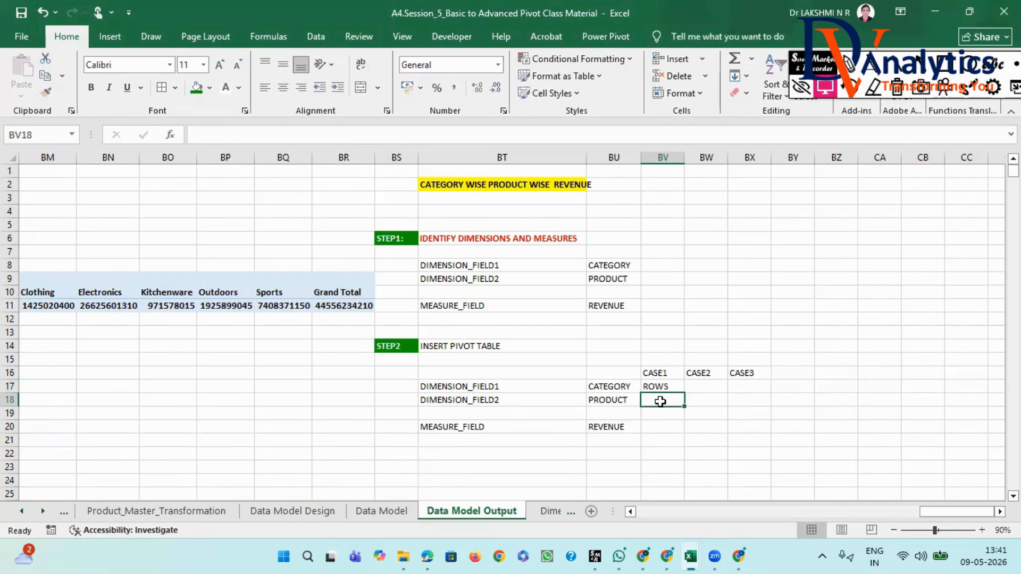
- Enter "COLUMNS" in BV18 as the CASE1 placement for PRODUCT, and copy "ROWS" into BW17 and BW18 for CASE2
{"action": "type", "text": "COLUMNS"}
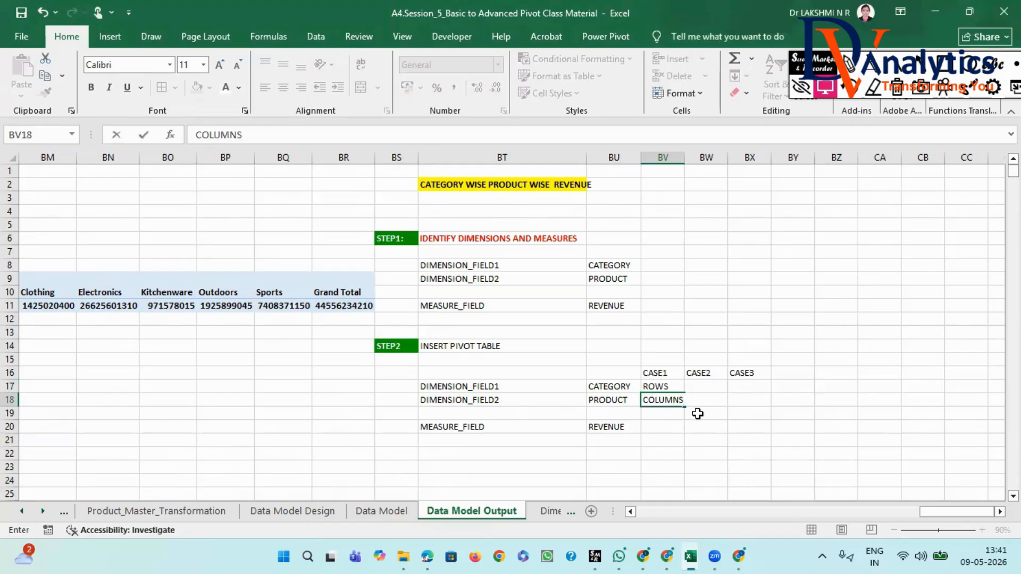
{"action": "left_click", "coordinate": [698, 414]}
{"action": "left_click", "coordinate": [662, 401]}
{"action": "left_click", "coordinate": [662, 386]}
{"action": "key", "text": "ctrl+c"}
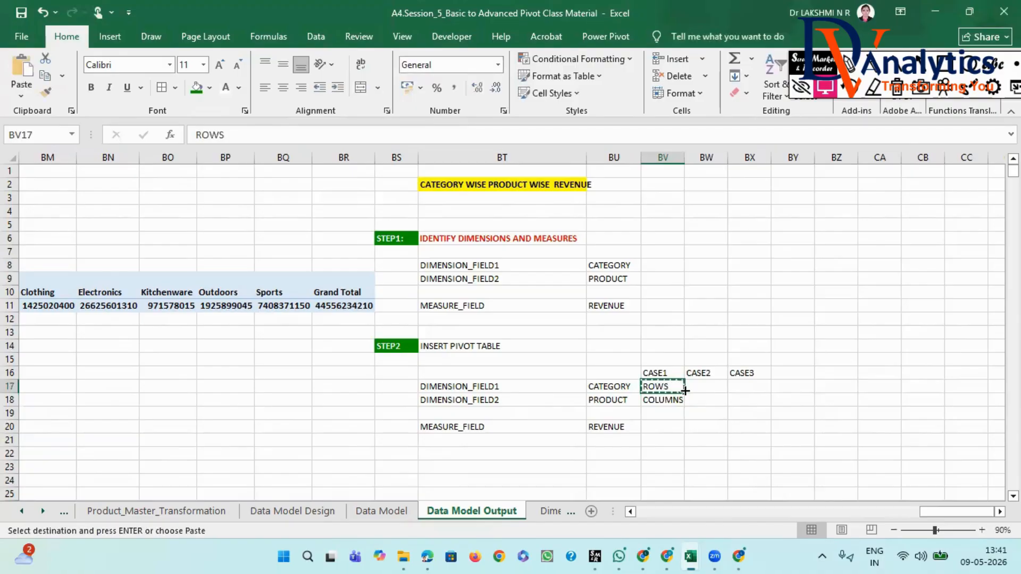
{"action": "left_click", "coordinate": [699, 388]}
{"action": "key", "text": "ctrl+v"}
{"action": "left_click", "coordinate": [702, 400]}
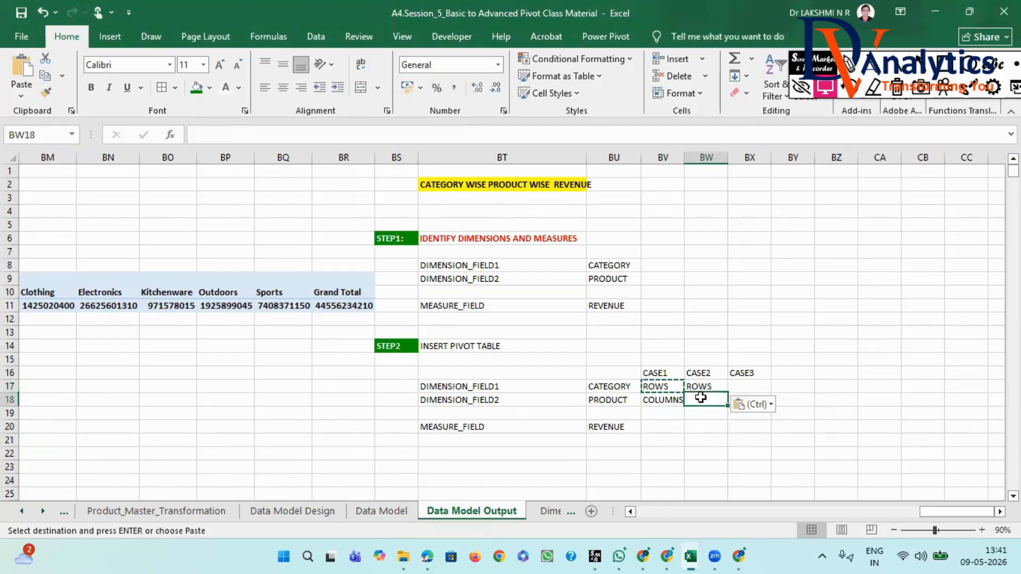
{"action": "key", "text": "ctrl+v"}
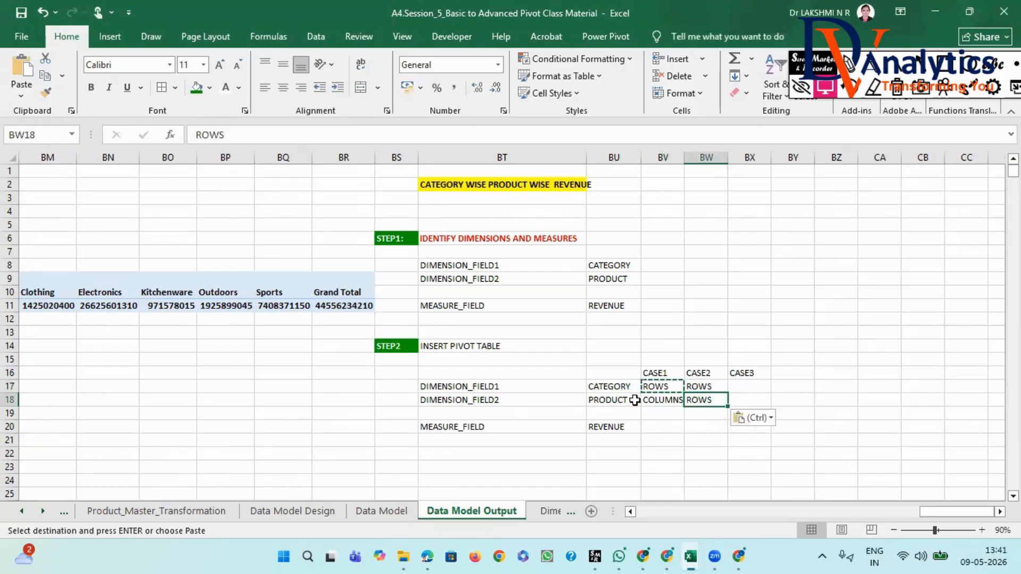
- Fill in the CASE3 placements by copying "COLUMNS" to BX17 for CATEGORY and "ROWS" to BX18 for PRODUCT
{"action": "left_click", "coordinate": [659, 400]}
{"action": "key", "text": "ctrl+c"}
{"action": "left_click", "coordinate": [743, 385]}
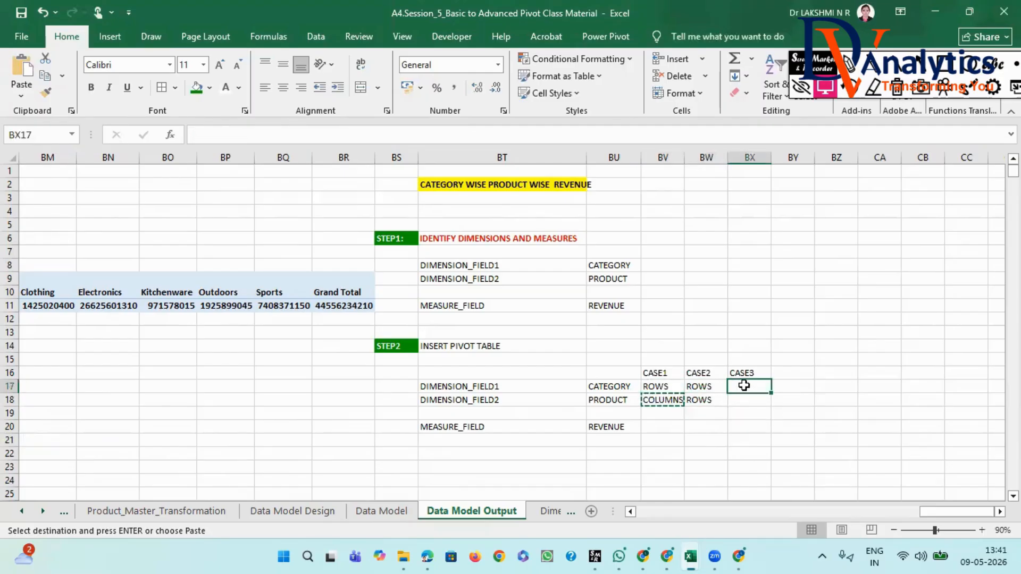
{"action": "key", "text": "ctrl+v"}
{"action": "left_click", "coordinate": [691, 401]}
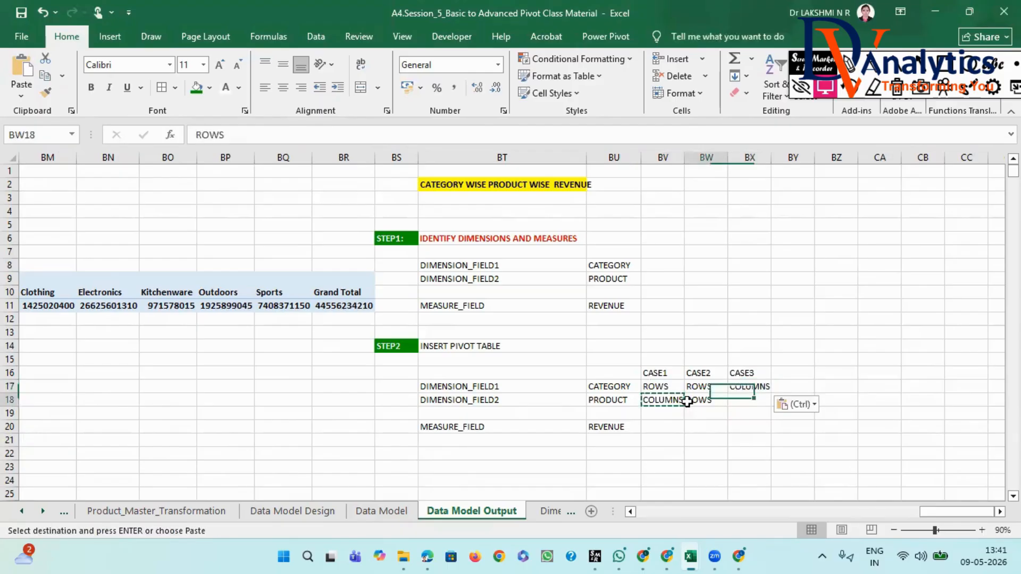
{"action": "key", "text": "ctrl+c"}
{"action": "left_click", "coordinate": [747, 399]}
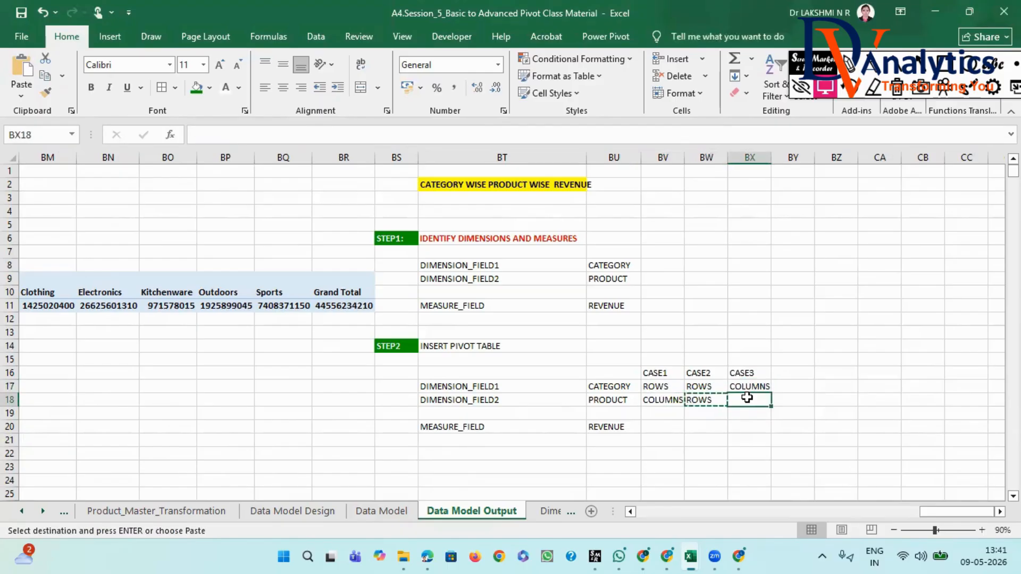
{"action": "key", "text": "ctrl+v"}
{"action": "left_click", "coordinate": [747, 425]}
- Format the CASE1 to CASE3 headers in BV16:BX16 with green fill and bold white text
{"action": "left_click_drag", "start_coordinate": [663, 376], "coordinate": [767, 378]}
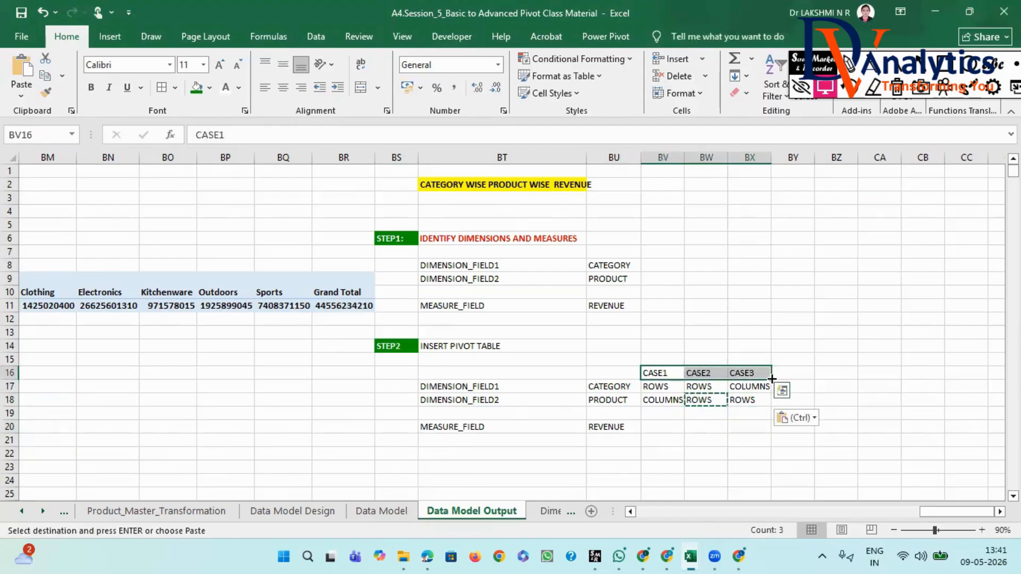
{"action": "left_click", "coordinate": [196, 87]}
{"action": "left_click", "coordinate": [91, 87]}
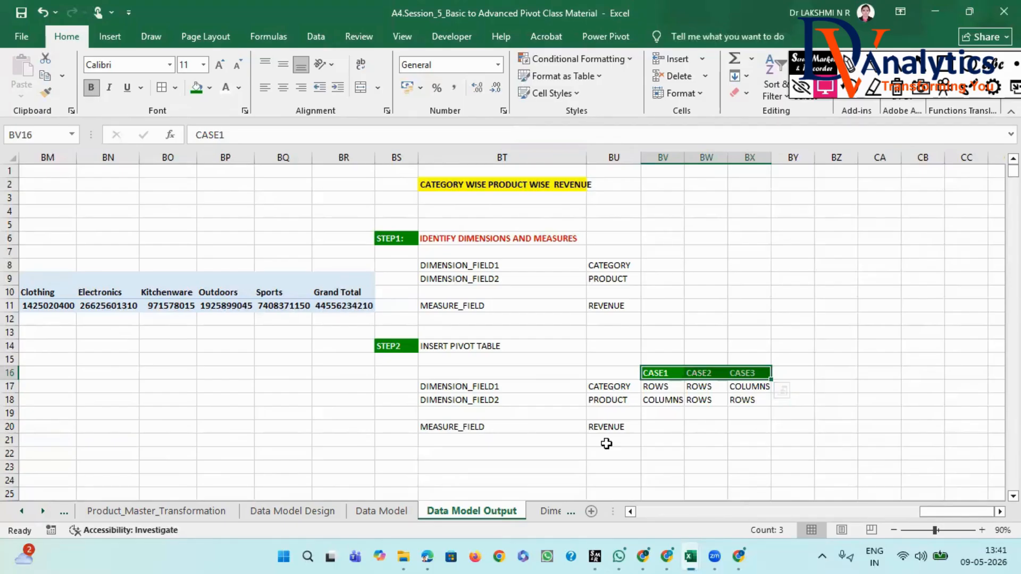
- Enter "EVALUES" in BV20 as the REVENUE placement and fill it across to BX20
{"action": "left_click", "coordinate": [660, 426]}
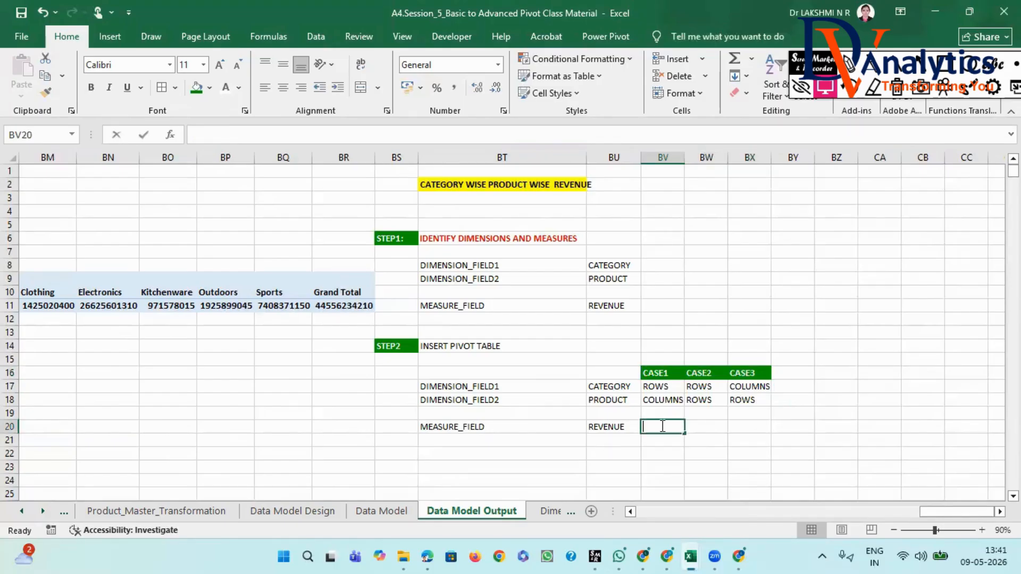
{"action": "type", "text": "EVALUES"}
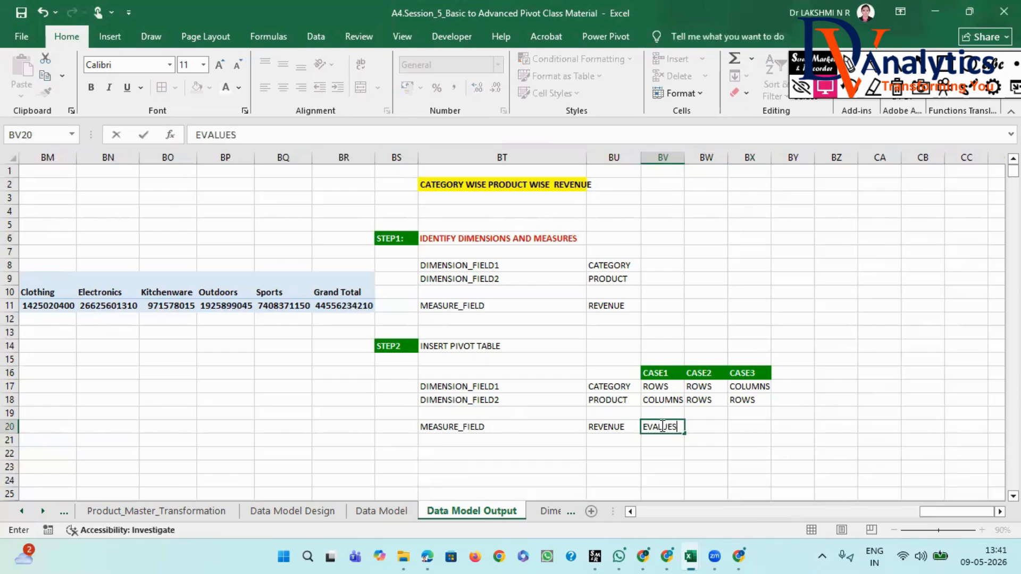
{"action": "key", "text": "ctrl+Return"}
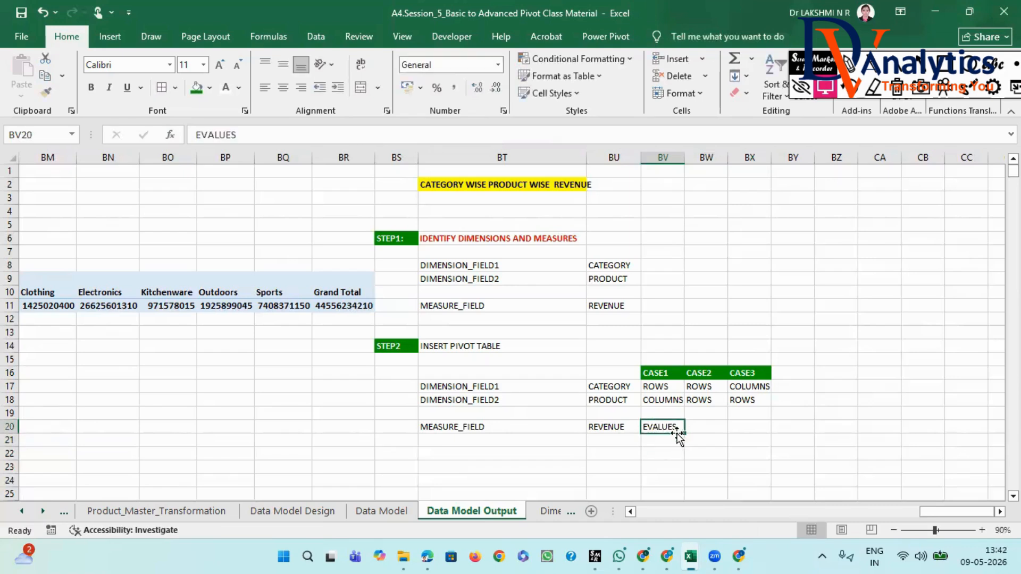
{"action": "left_click_drag", "start_coordinate": [711, 435], "coordinate": [755, 432]}
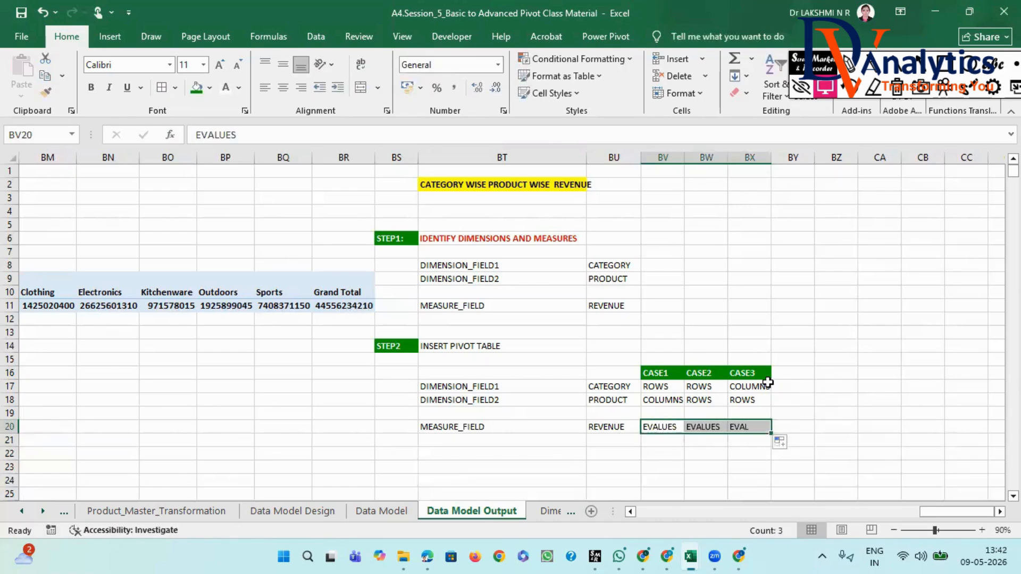
- Insert a PivotTable from the source data range A1:AB15215, placed on the existing Data Model Output sheet at CB10
{"action": "left_click_drag", "start_coordinate": [941, 511], "coordinate": [653, 515]}
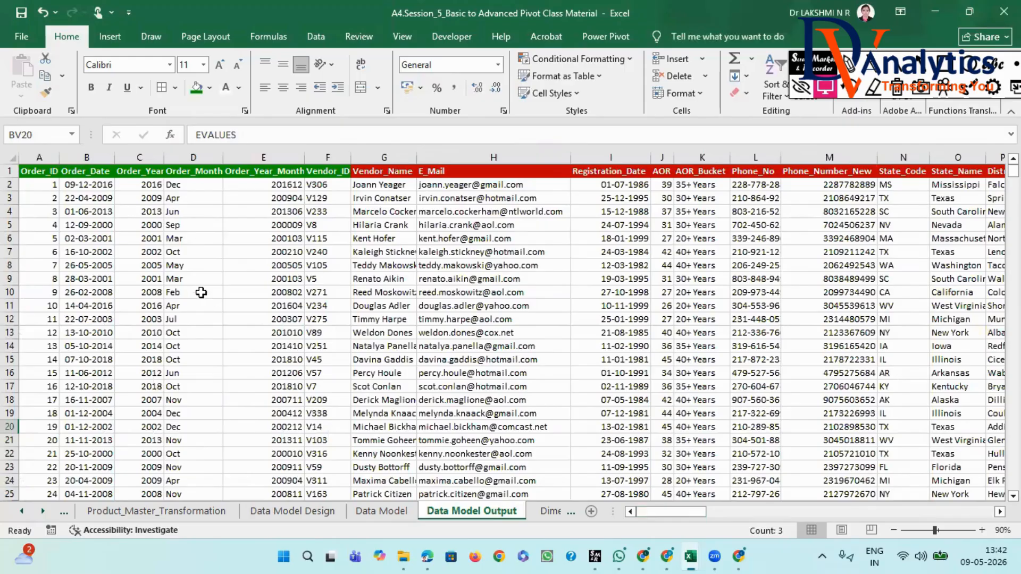
{"action": "left_click", "coordinate": [193, 277]}
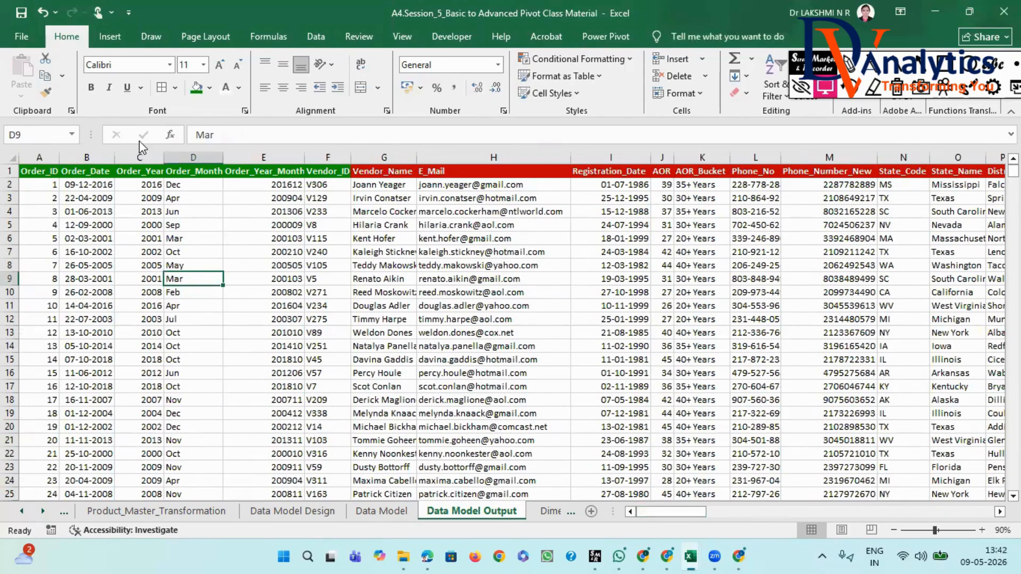
{"action": "left_click", "coordinate": [115, 35]}
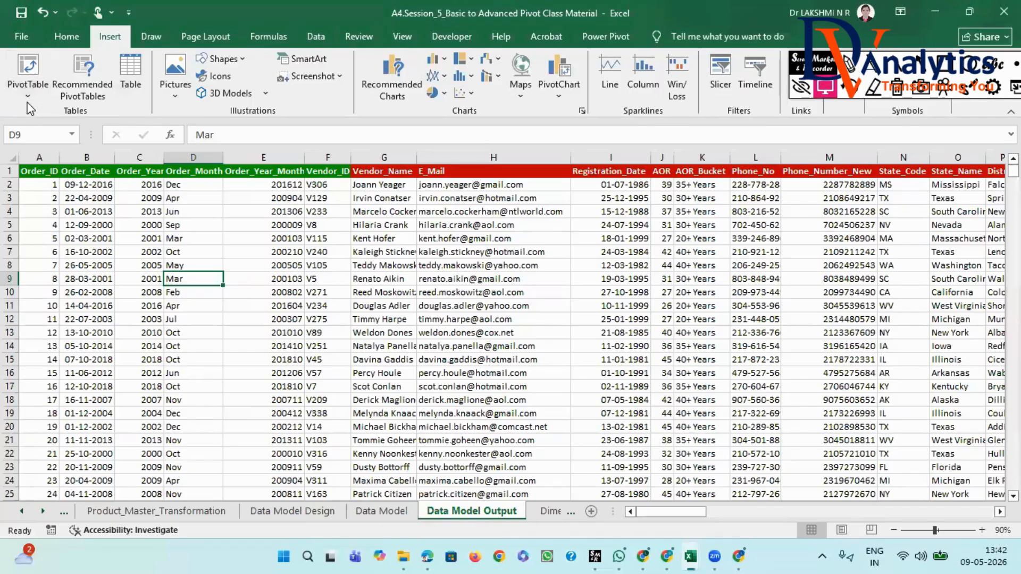
{"action": "left_click", "coordinate": [29, 98]}
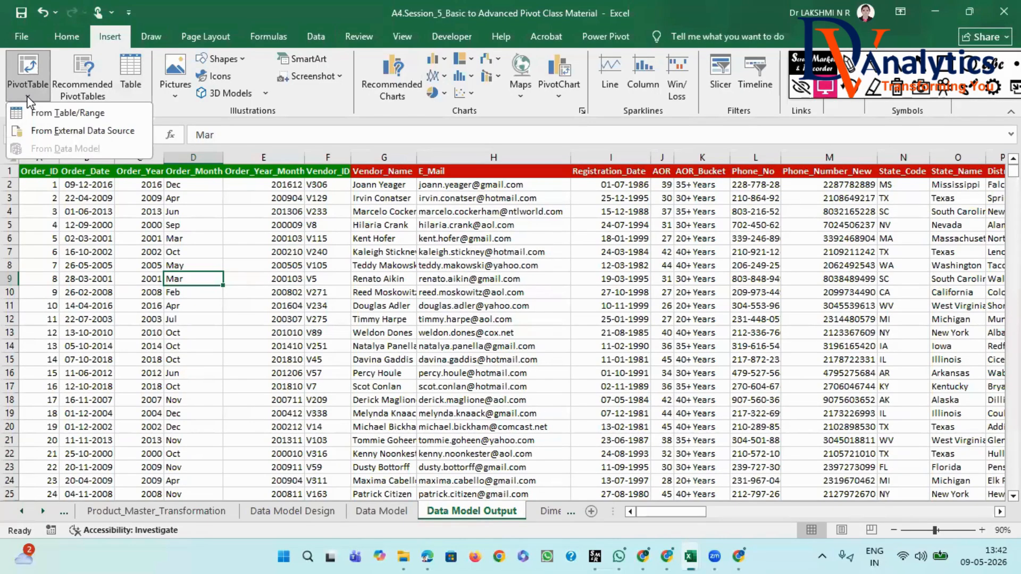
{"action": "left_click", "coordinate": [40, 113]}
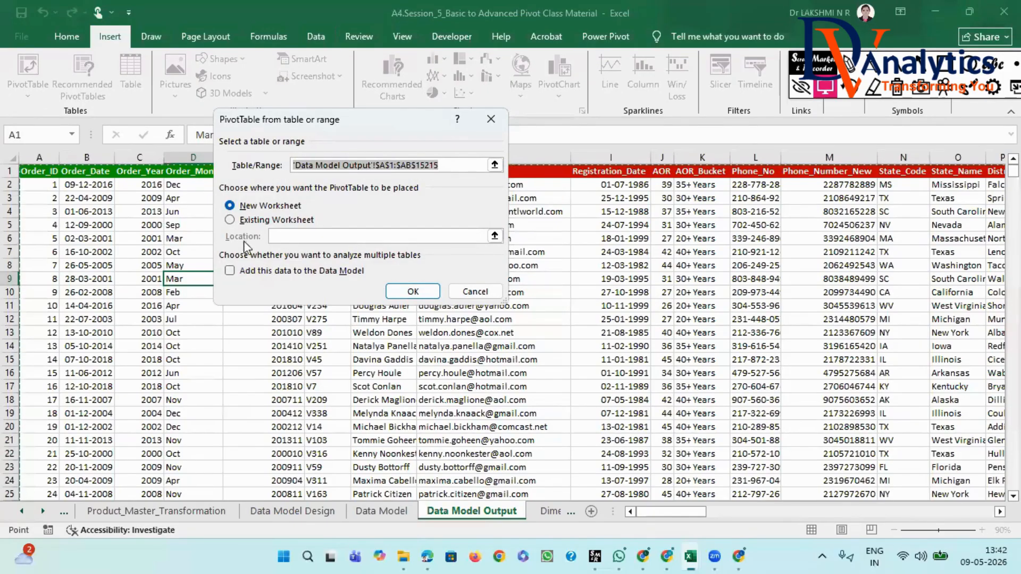
{"action": "left_click", "coordinate": [230, 219]}
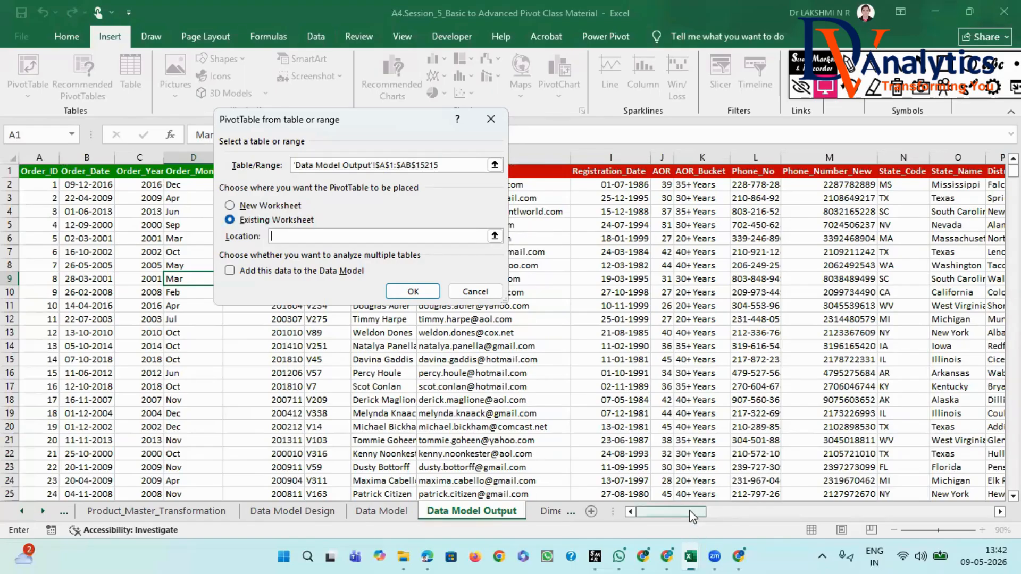
{"action": "left_click_drag", "start_coordinate": [692, 516], "coordinate": [979, 515]}
{"action": "left_click", "coordinate": [1000, 512]}
{"action": "left_click", "coordinate": [1000, 512]}
{"action": "left_click", "coordinate": [1000, 512]}
{"action": "left_click", "coordinate": [1000, 513]}
{"action": "left_click", "coordinate": [1001, 512]}
{"action": "left_click", "coordinate": [804, 294]}
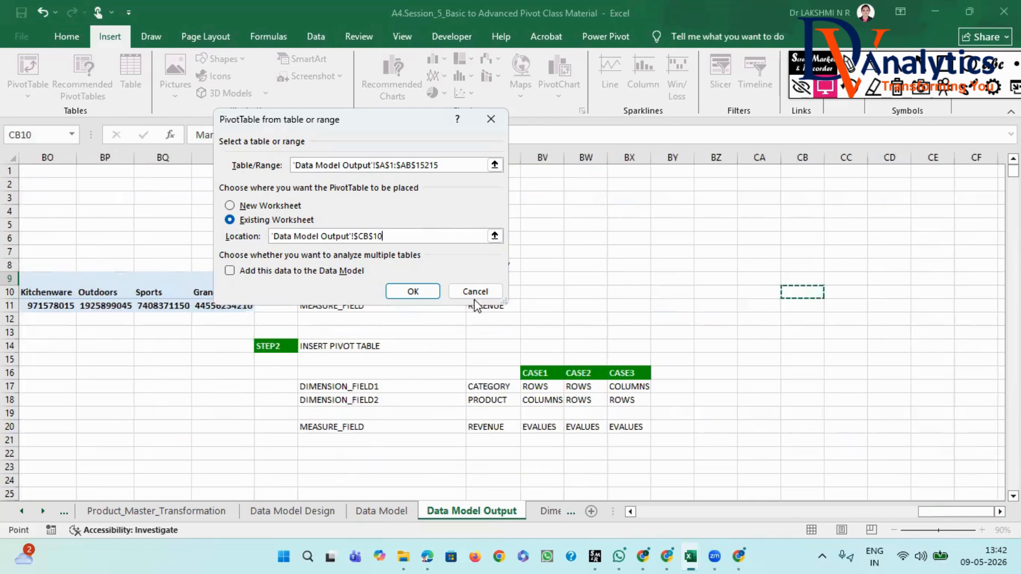
{"action": "left_click", "coordinate": [413, 293]}
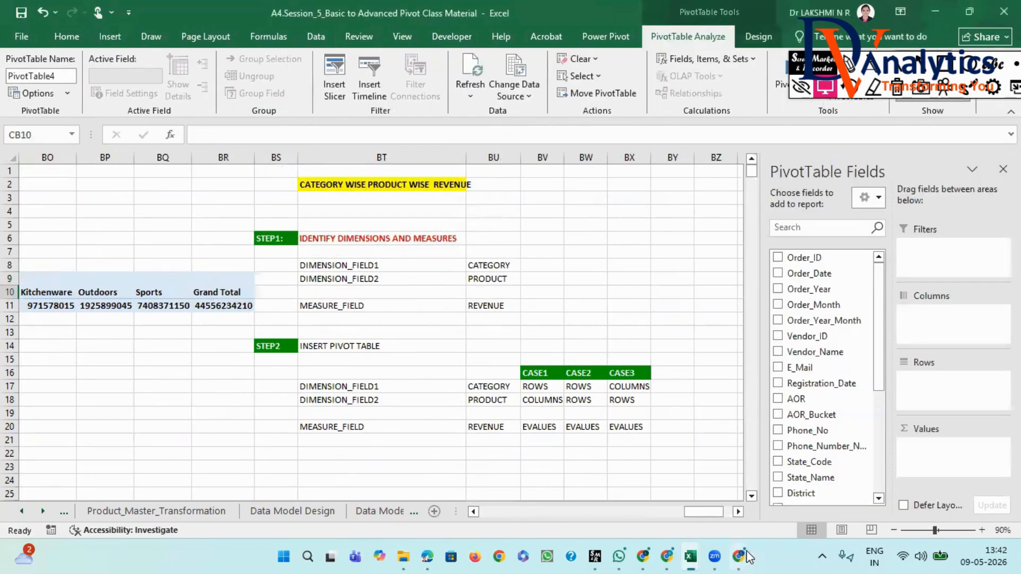
- Add Category_Name to the Rows area of the new PivotTable at CB10
{"action": "left_click", "coordinate": [738, 512]}
{"action": "left_click", "coordinate": [738, 511]}
{"action": "left_click", "coordinate": [738, 512]}
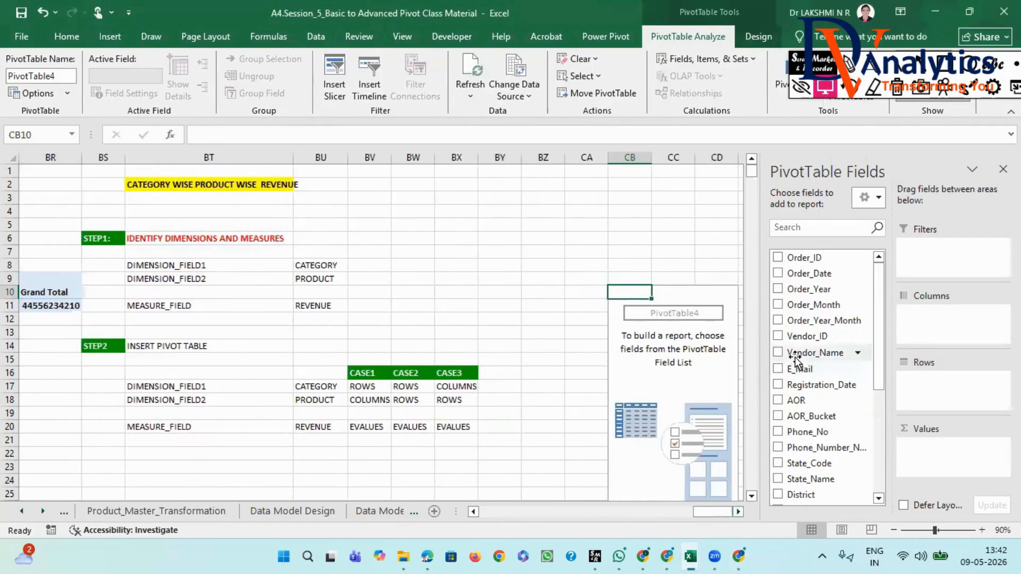
{"action": "scroll", "coordinate": [828, 427], "scroll_direction": "down", "scroll_amount": 1}
{"action": "scroll", "coordinate": [828, 427], "scroll_direction": "down", "scroll_amount": 2}
{"action": "left_click_drag", "start_coordinate": [824, 413], "coordinate": [949, 382]}
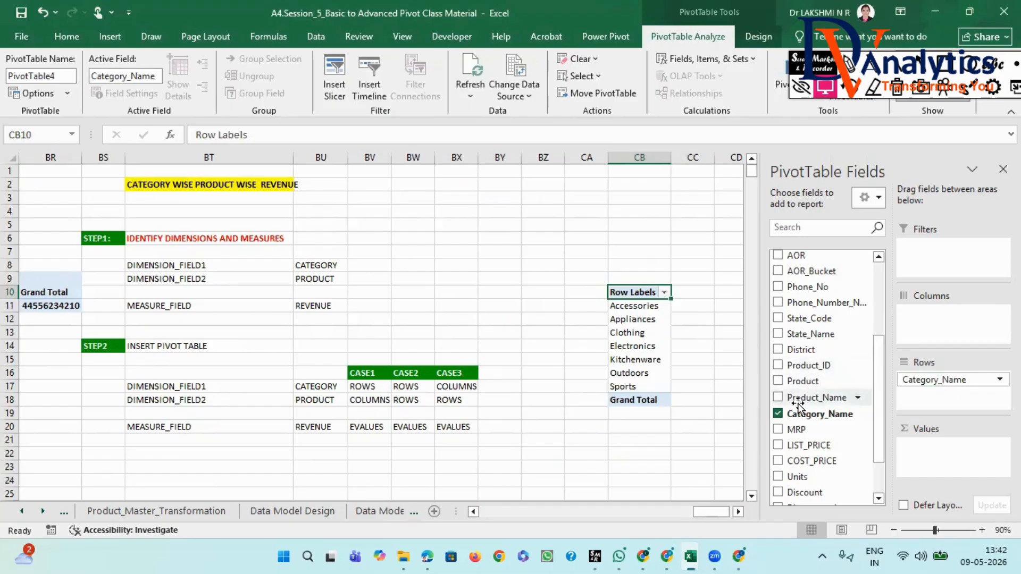
- Check the product columns in the source data and add Product_Name to the PivotTable's Columns area
{"action": "left_click_drag", "start_coordinate": [707, 512], "coordinate": [537, 504]}
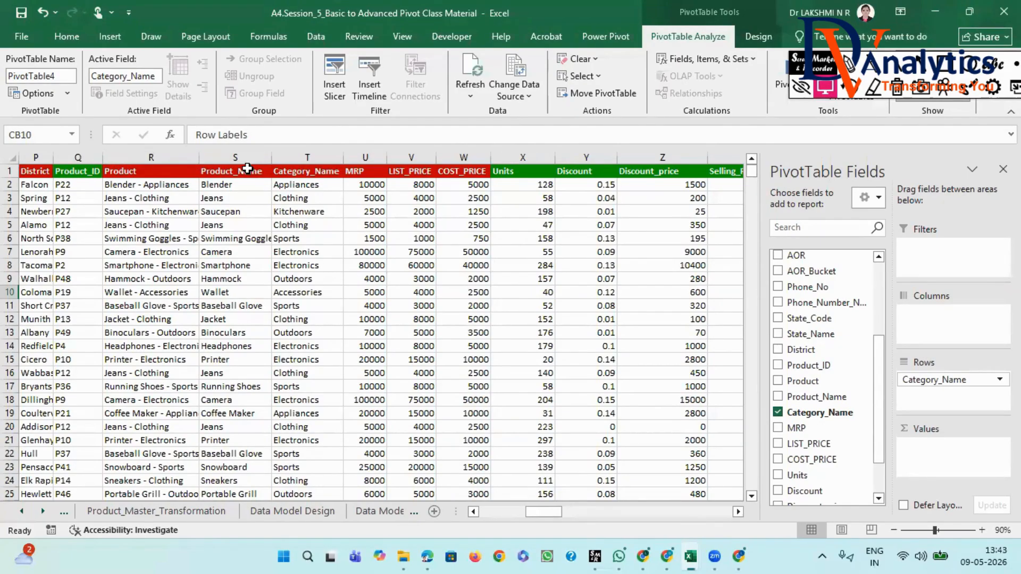
{"action": "left_click_drag", "start_coordinate": [553, 512], "coordinate": [732, 522]}
{"action": "left_click_drag", "start_coordinate": [826, 400], "coordinate": [946, 313]}
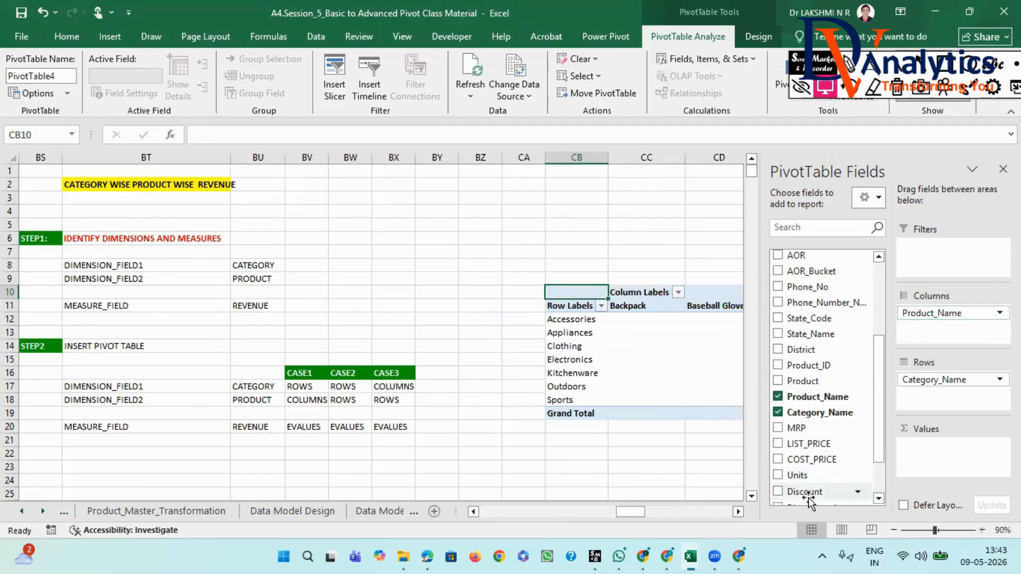
- Add Revenue to the PivotTable's Values area as a sum and close the field list
{"action": "scroll", "coordinate": [817, 463], "scroll_direction": "down", "scroll_amount": 2}
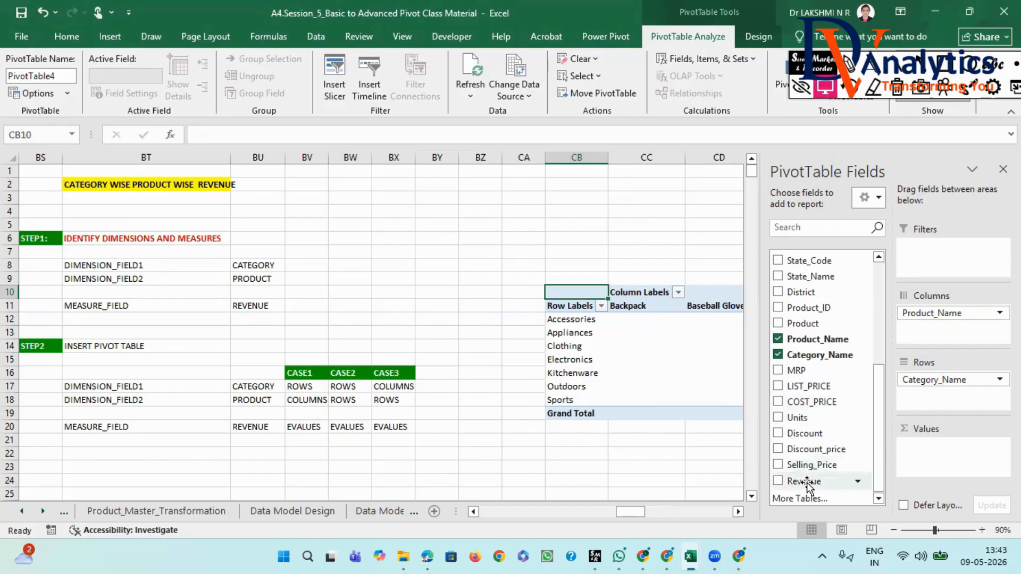
{"action": "left_click_drag", "start_coordinate": [807, 484], "coordinate": [925, 455]}
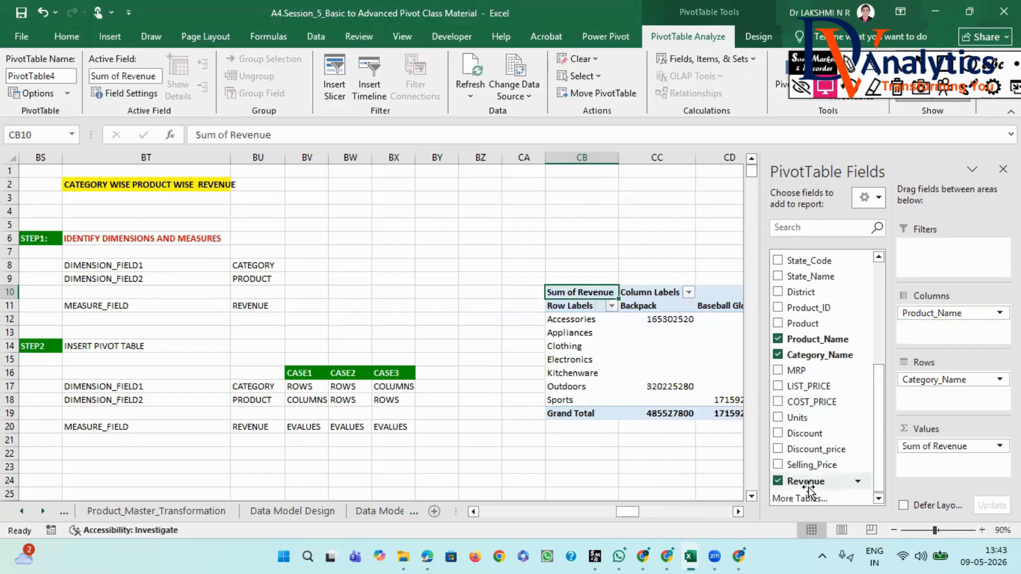
{"action": "left_click", "coordinate": [739, 512]}
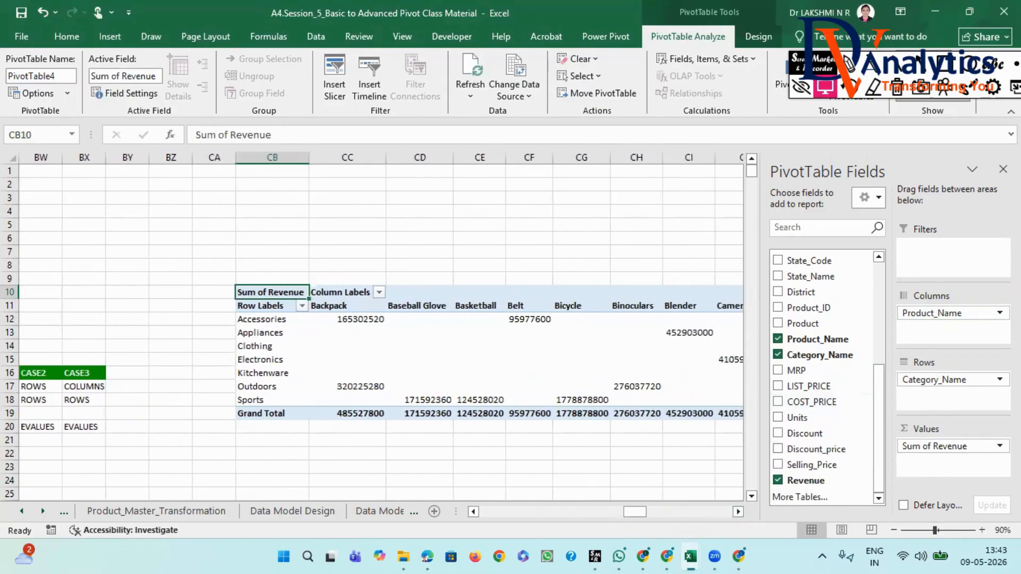
{"action": "left_click", "coordinate": [1003, 169]}
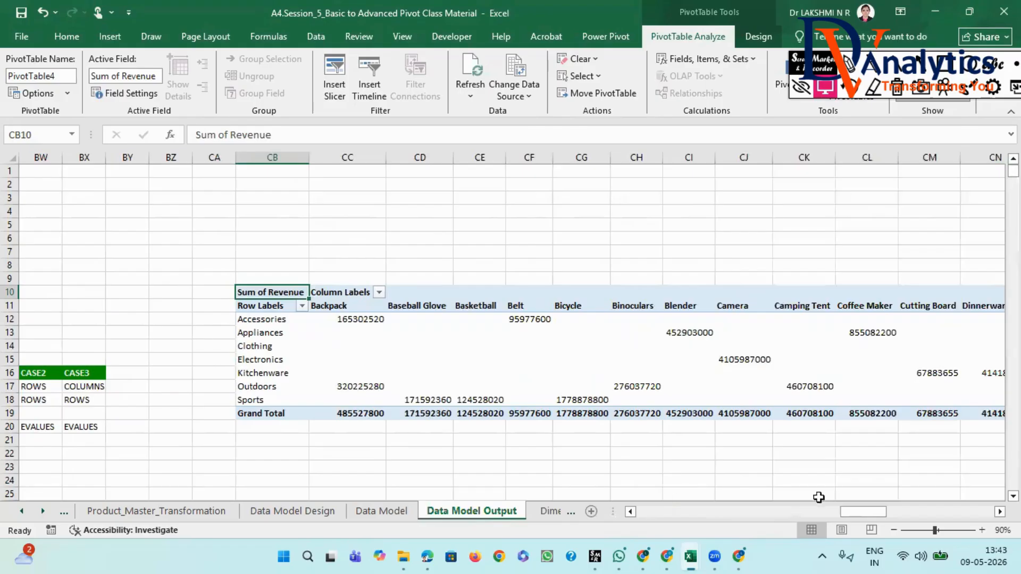
- Enter "NO" in BV15 above the CASE1 header
{"action": "left_click_drag", "start_coordinate": [870, 515], "coordinate": [854, 500]}
{"action": "left_click", "coordinate": [301, 361]}
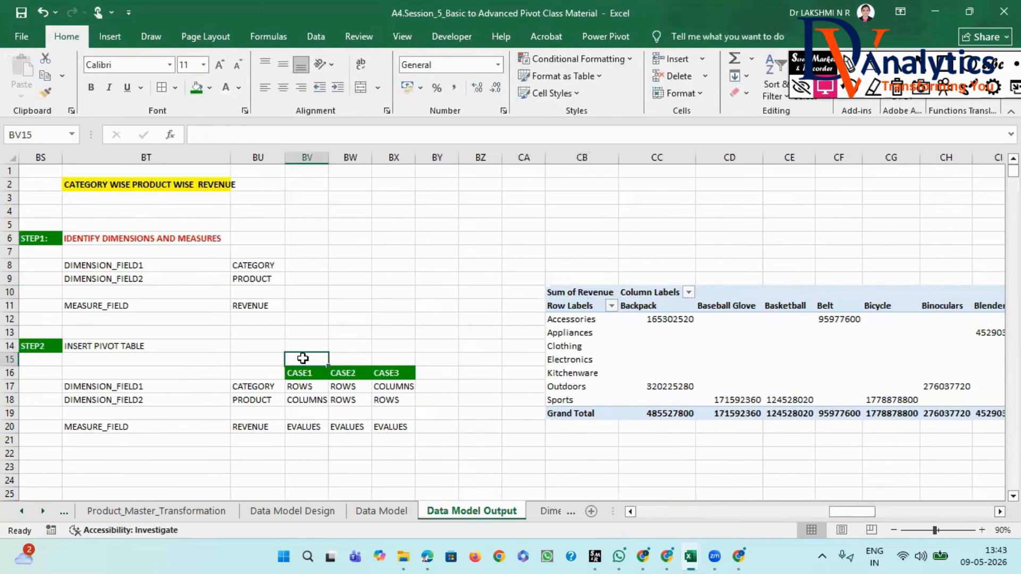
{"action": "type", "text": "NO"}
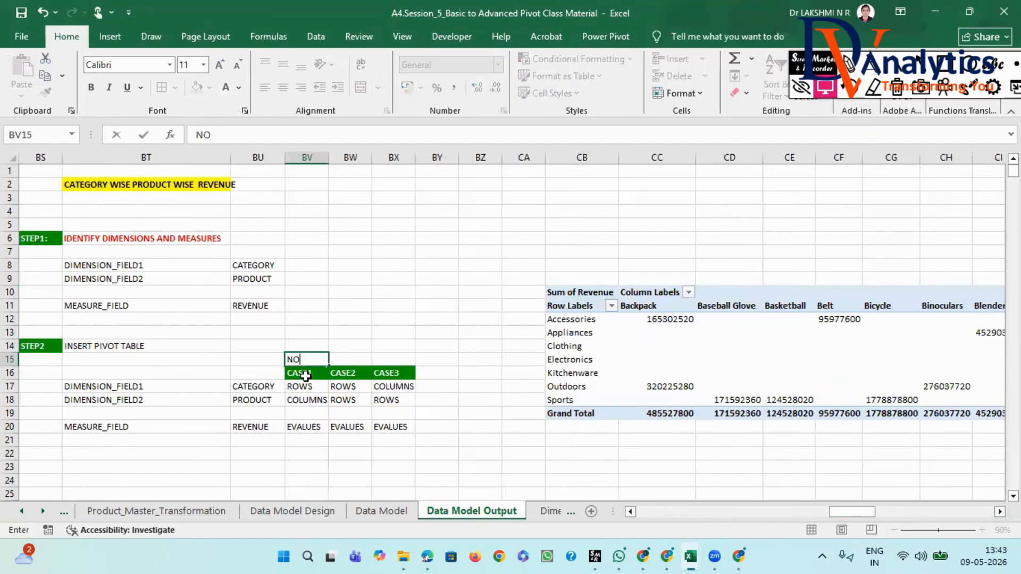
{"action": "left_click", "coordinate": [304, 387]}
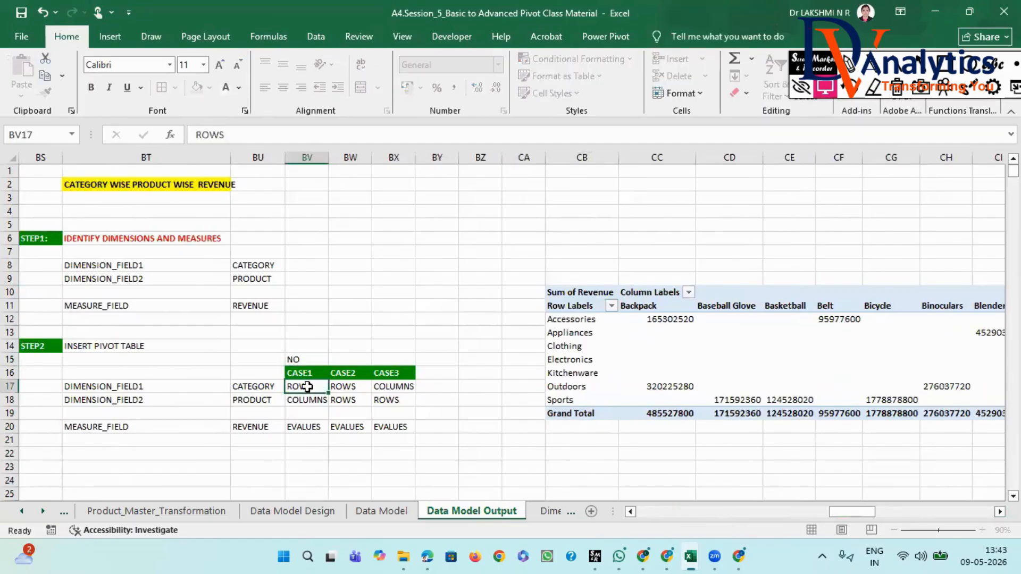
- Apply the CASE2 layout by reopening the PivotTable field list and moving Product_Name from Columns to Rows below Category_Name
{"action": "left_click", "coordinate": [363, 384]}
{"action": "left_click", "coordinate": [357, 400]}
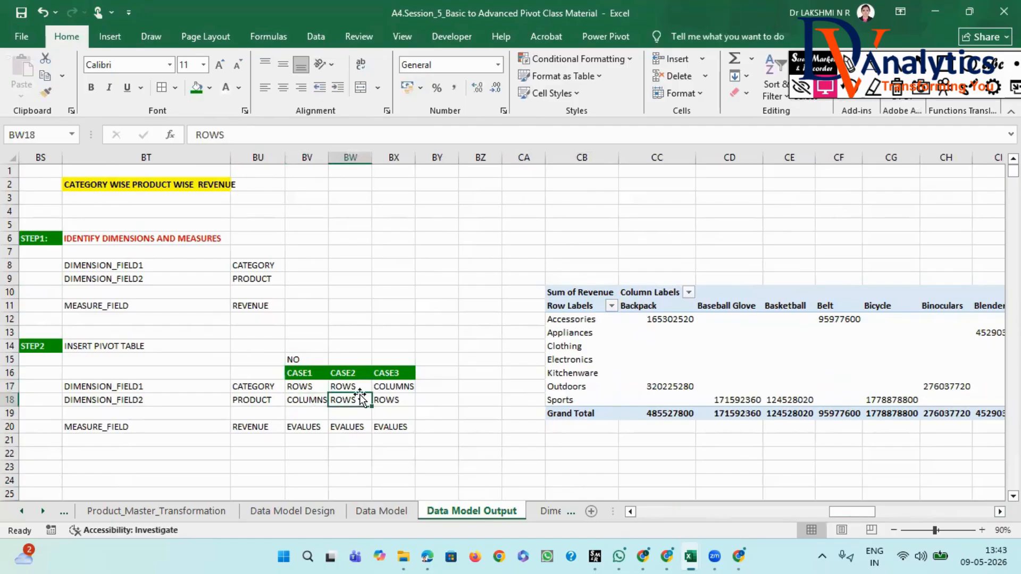
{"action": "left_click", "coordinate": [651, 309]}
{"action": "right_click", "coordinate": [662, 313]}
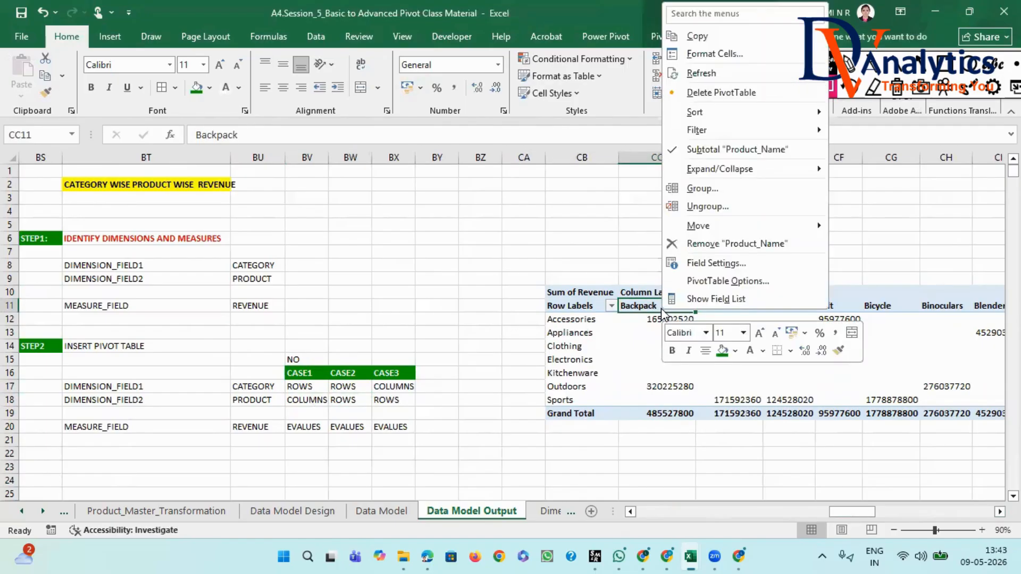
{"action": "left_click", "coordinate": [725, 298]}
{"action": "left_click_drag", "start_coordinate": [939, 308], "coordinate": [941, 396]}
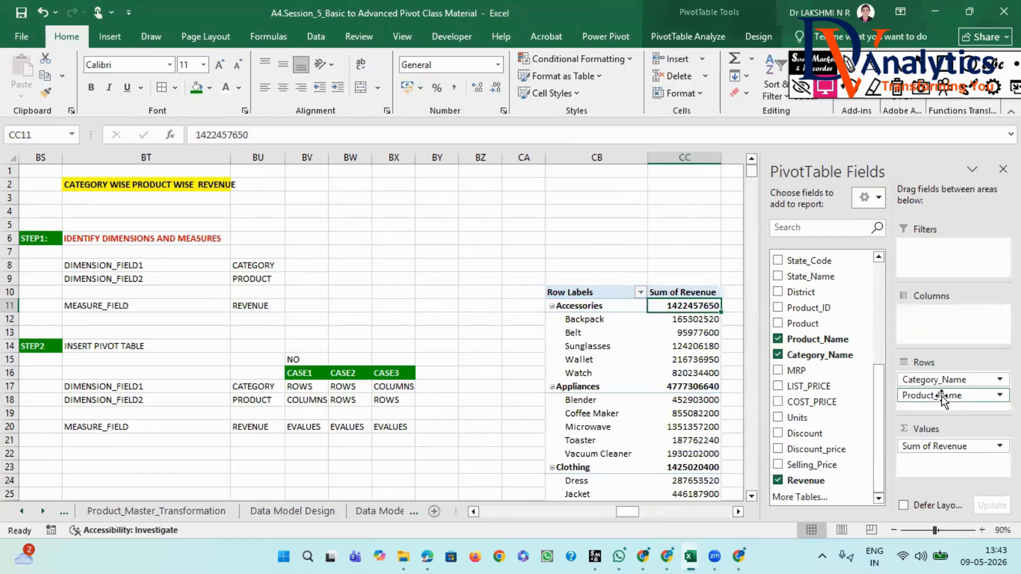
- Enter "BETTER" in BW15 above the CASE2 header
{"action": "scroll", "coordinate": [565, 361], "scroll_direction": "down", "scroll_amount": 4}
{"action": "scroll", "coordinate": [565, 361], "scroll_direction": "down", "scroll_amount": 4}
{"action": "scroll", "coordinate": [565, 362], "scroll_direction": "up", "scroll_amount": 5}
{"action": "scroll", "coordinate": [565, 362], "scroll_direction": "down", "scroll_amount": 5}
{"action": "scroll", "coordinate": [565, 360], "scroll_direction": "up", "scroll_amount": 6}
{"action": "scroll", "coordinate": [564, 360], "scroll_direction": "up", "scroll_amount": 2}
{"action": "left_click", "coordinate": [340, 359]}
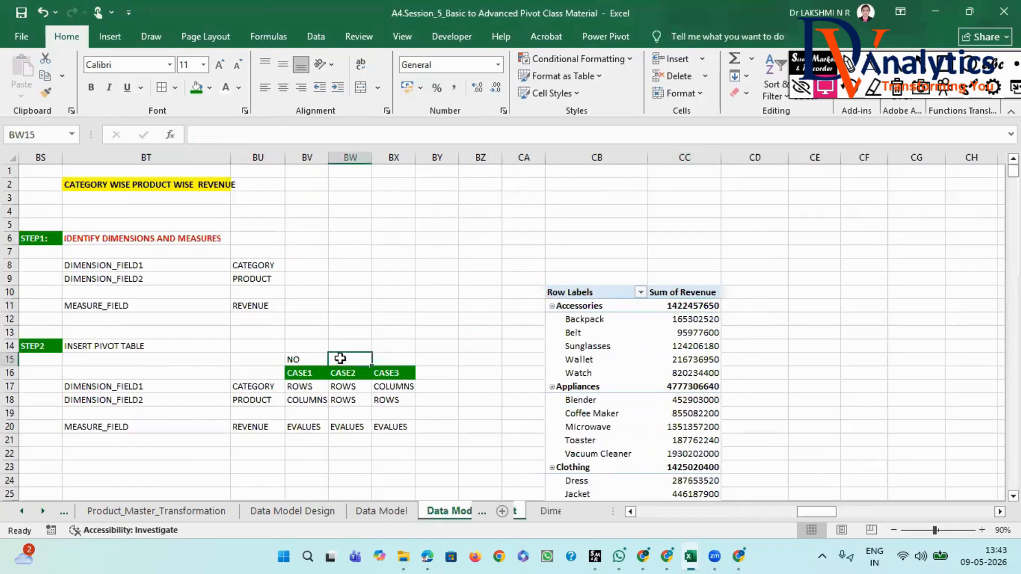
{"action": "type", "text": "BETTER"}
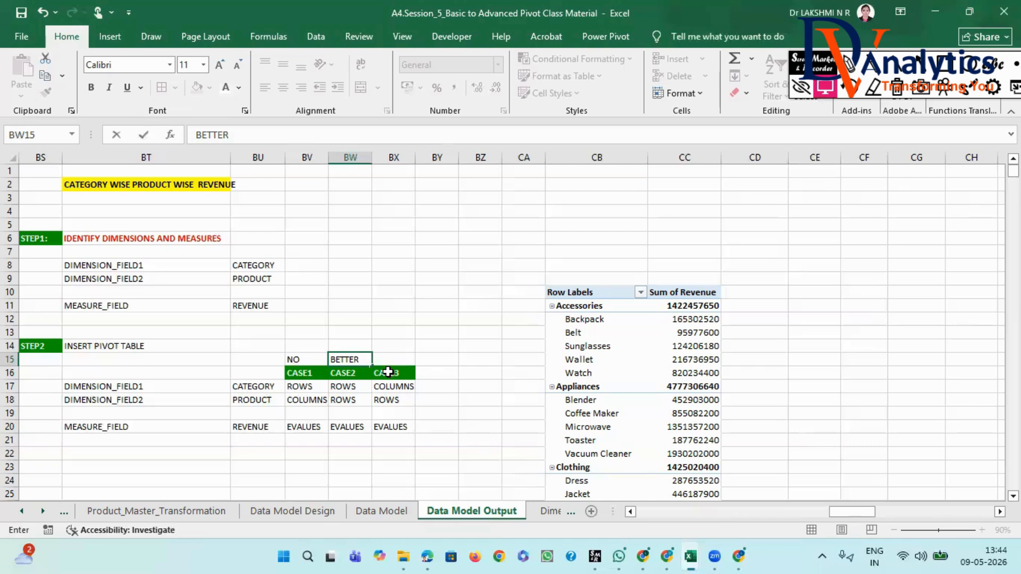
{"action": "left_click", "coordinate": [388, 371]}
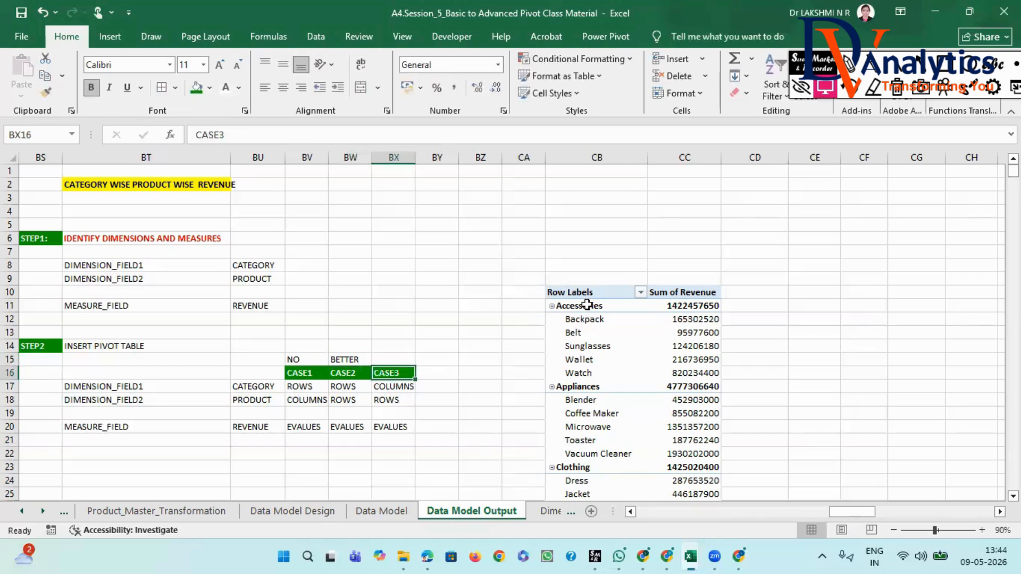
- Apply the CASE3 layout by moving Category_Name from Rows to Columns in the PivotTable, keeping Product_Name in Rows
{"action": "left_click", "coordinate": [587, 304]}
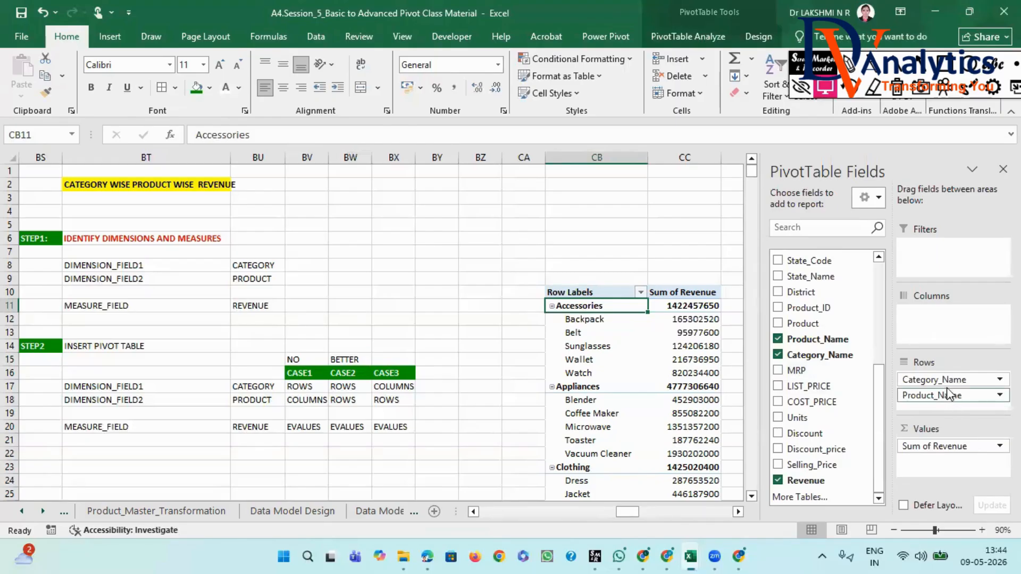
{"action": "left_click_drag", "start_coordinate": [943, 381], "coordinate": [936, 308]}
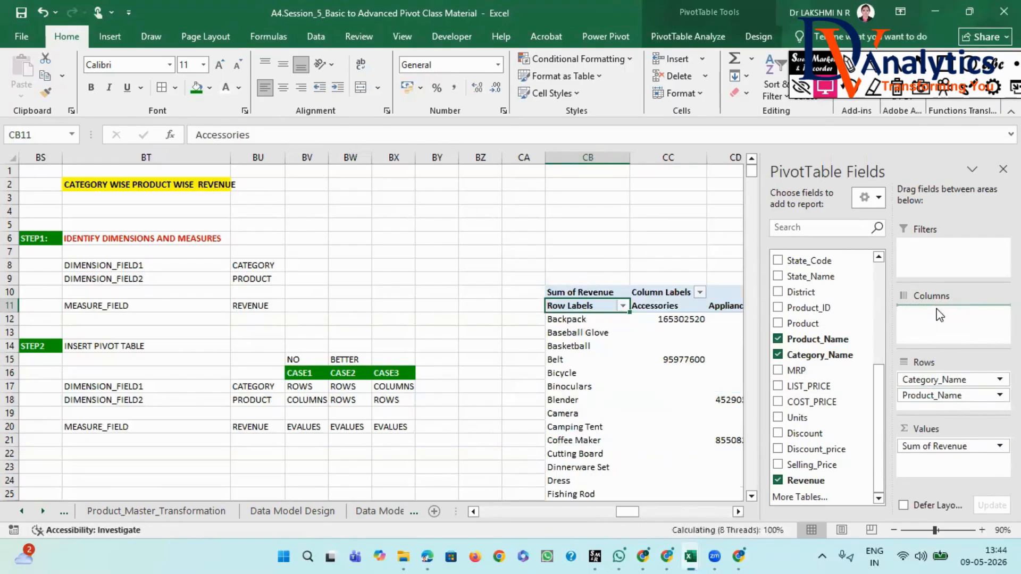
{"action": "left_click", "coordinate": [737, 512]}
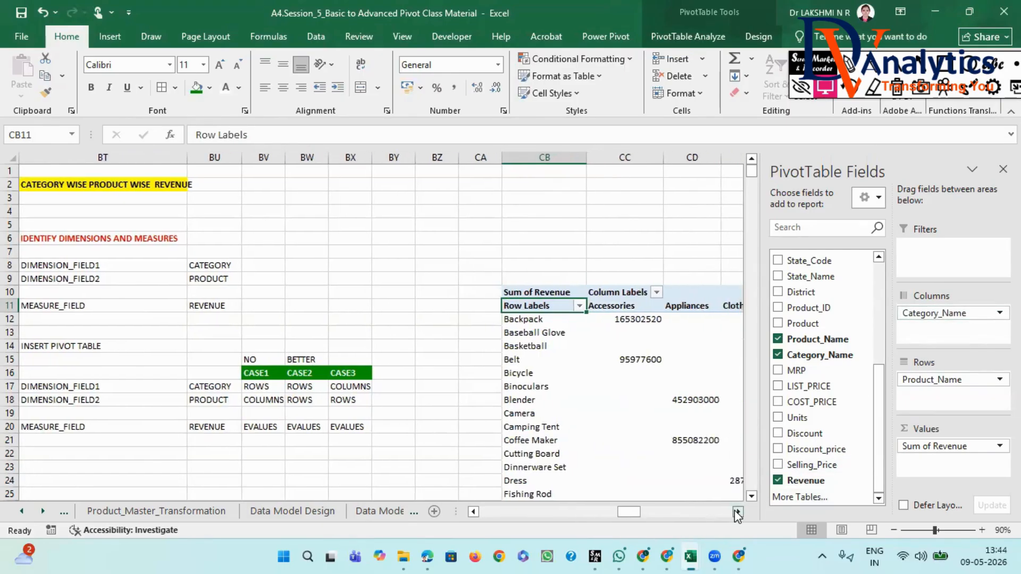
{"action": "left_click", "coordinate": [737, 512]}
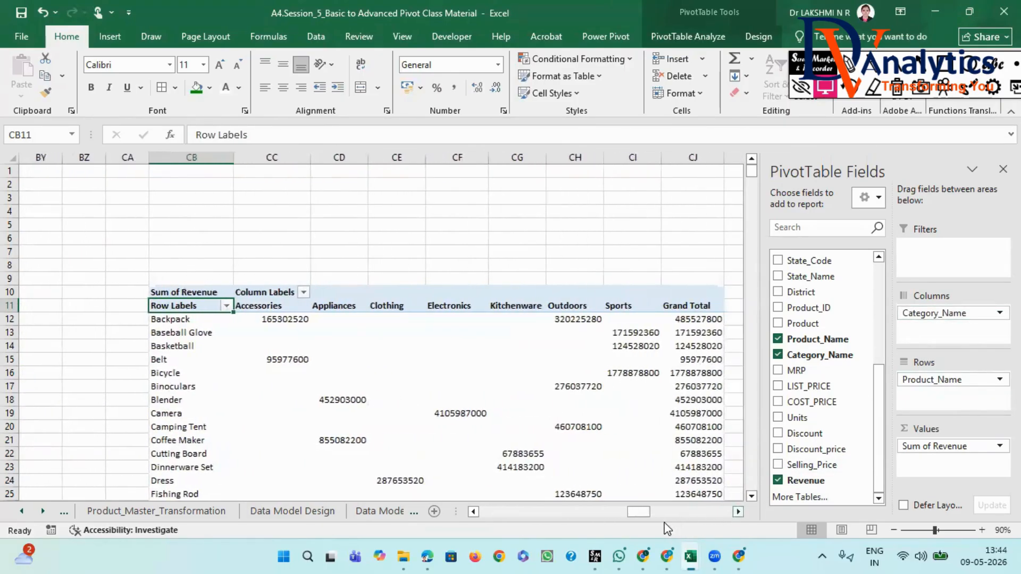
{"action": "left_click_drag", "start_coordinate": [636, 511], "coordinate": [621, 512]}
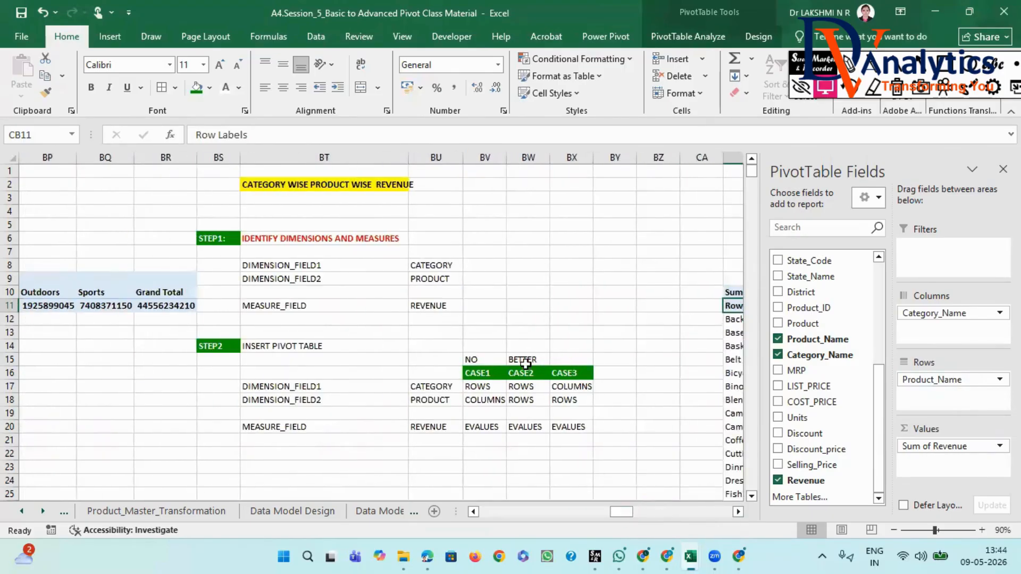
- Enter "BEST" in BX15 above the CASE3 header
{"action": "left_click", "coordinate": [563, 361]}
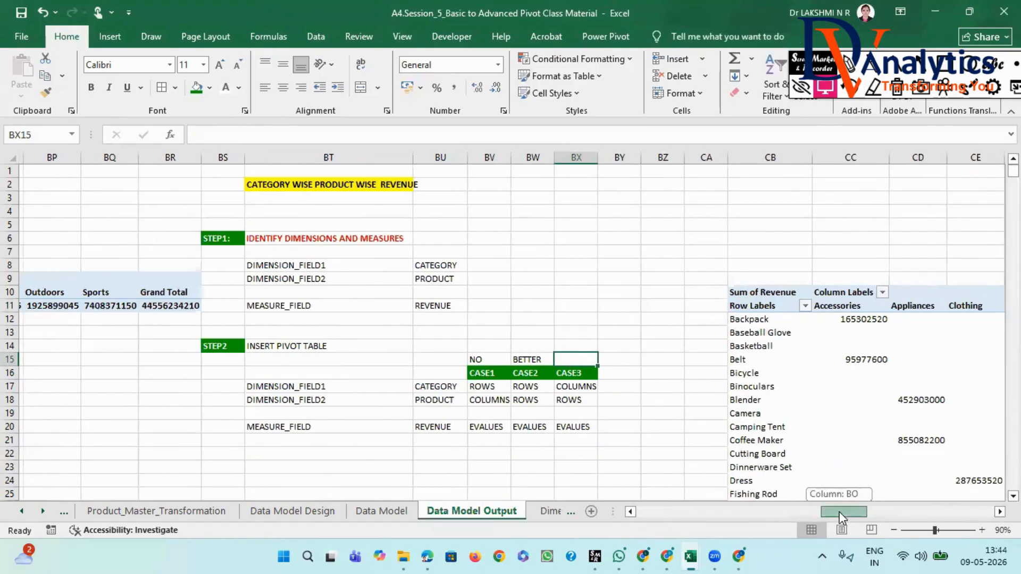
{"action": "type", "text": "BEST"}
{"action": "left_click", "coordinate": [754, 321]}
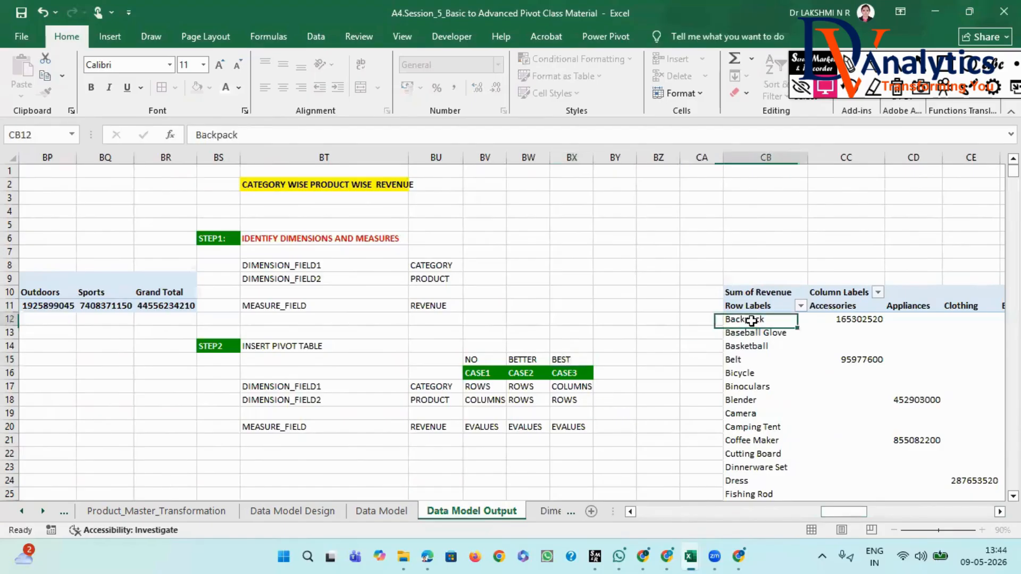
- Examine the full width of the CASE3 PivotTable and compare it with the ratings and field placements of the three cases
{"action": "left_click", "coordinate": [738, 512]}
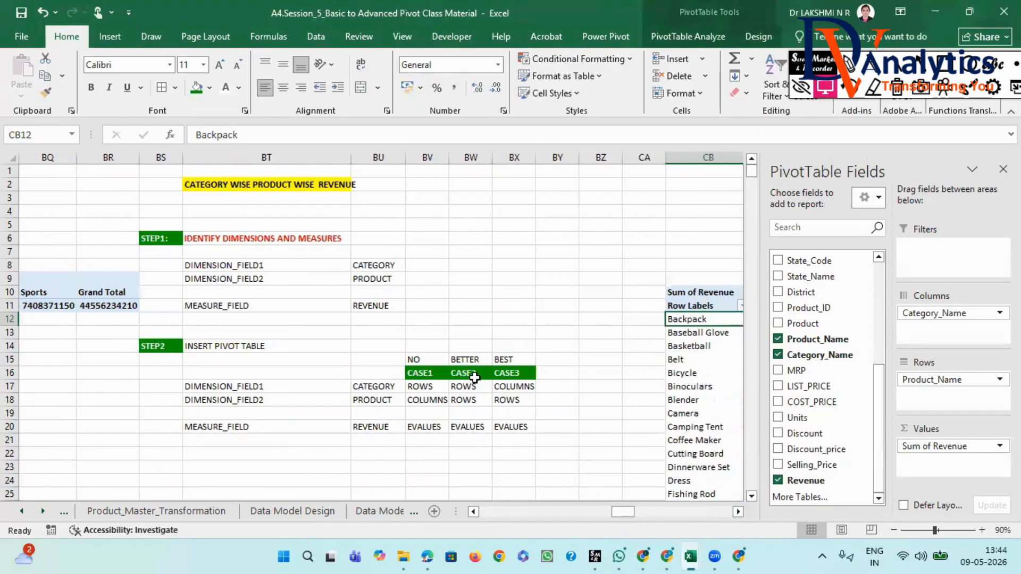
{"action": "left_click", "coordinate": [739, 512]}
{"action": "left_click", "coordinate": [739, 512]}
{"action": "left_click", "coordinate": [738, 512]}
{"action": "left_click", "coordinate": [738, 512]}
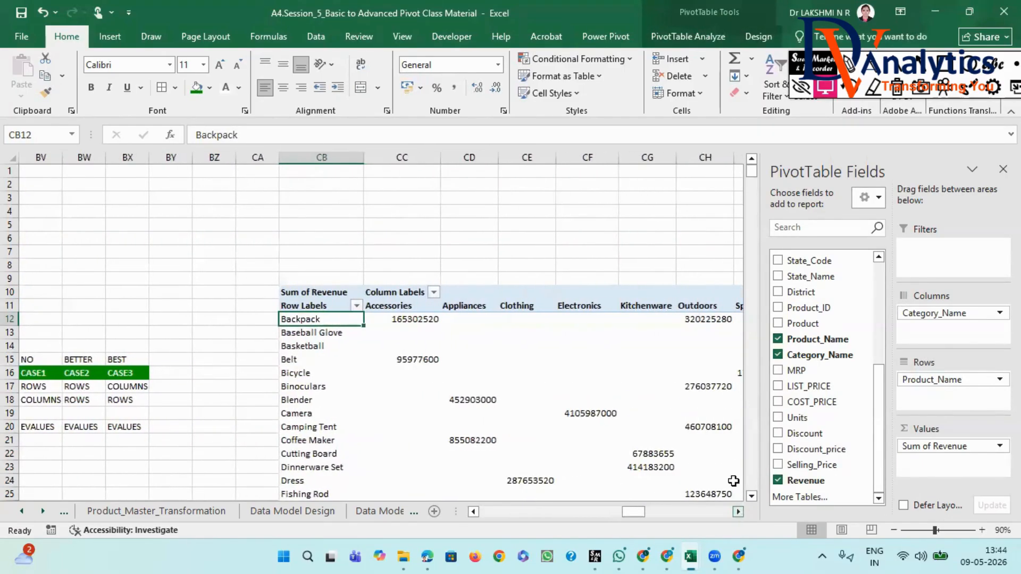
{"action": "left_click", "coordinate": [723, 250]}
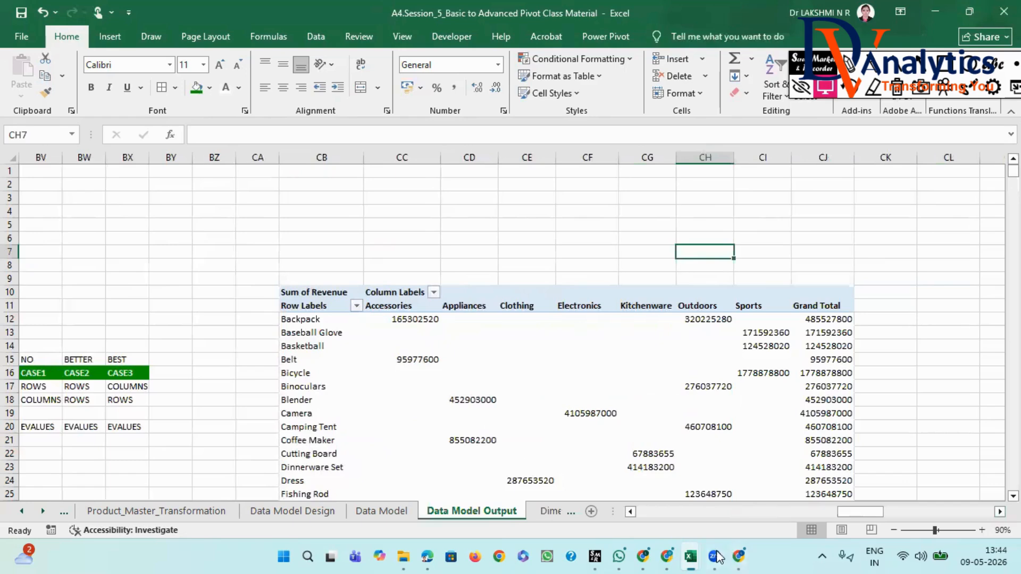
{"action": "left_click_drag", "start_coordinate": [867, 516], "coordinate": [859, 516]}
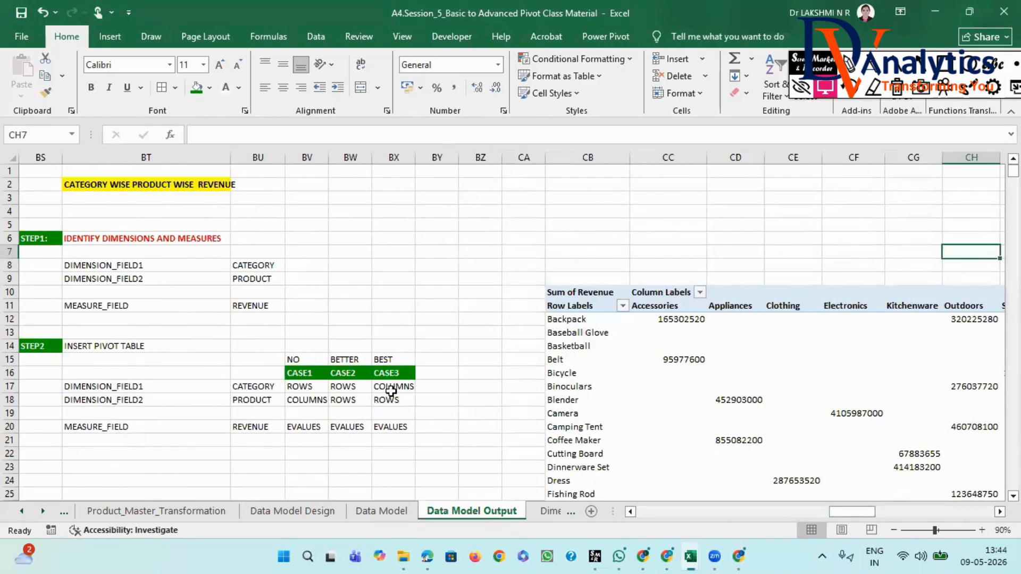
{"action": "left_click", "coordinate": [340, 361]}
{"action": "left_click", "coordinate": [383, 359]}
{"action": "left_click", "coordinate": [310, 374]}
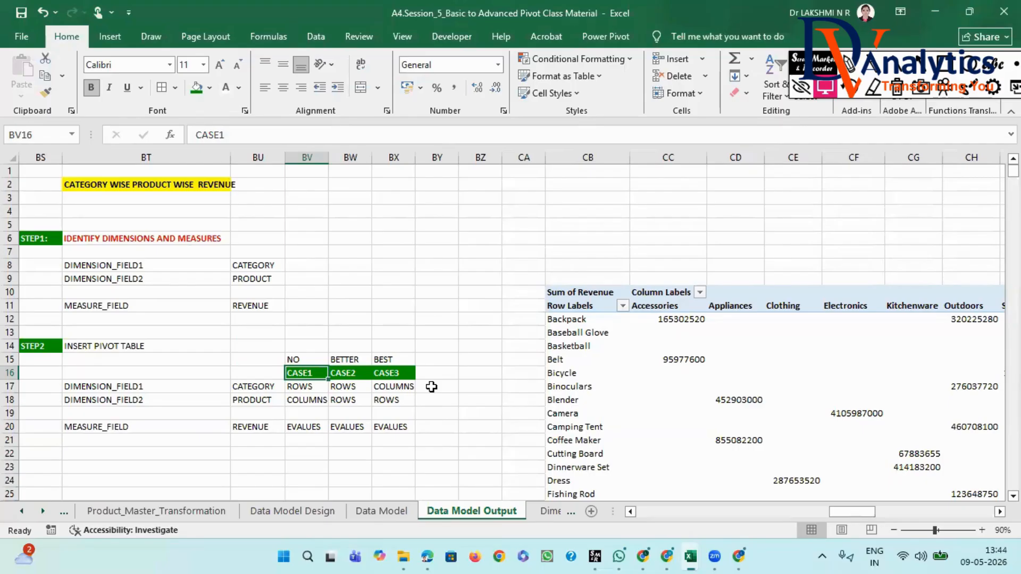
{"action": "left_click", "coordinate": [240, 389]}
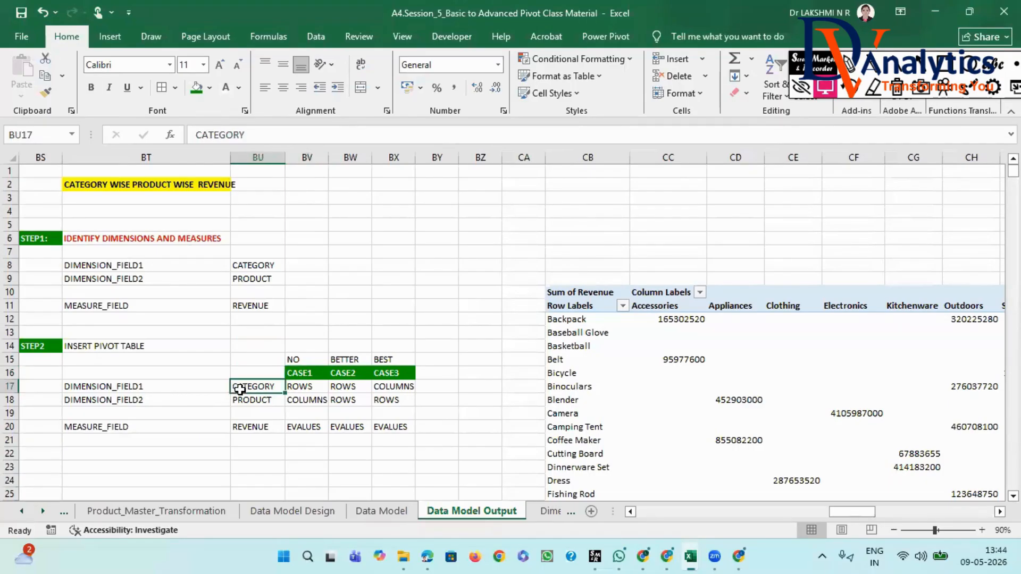
- Rearrange the PivotTable to show only Category_Name in Rows with its revenue, and enter 5 in BY17 on the CATEGORY line
{"action": "left_click", "coordinate": [685, 307]}
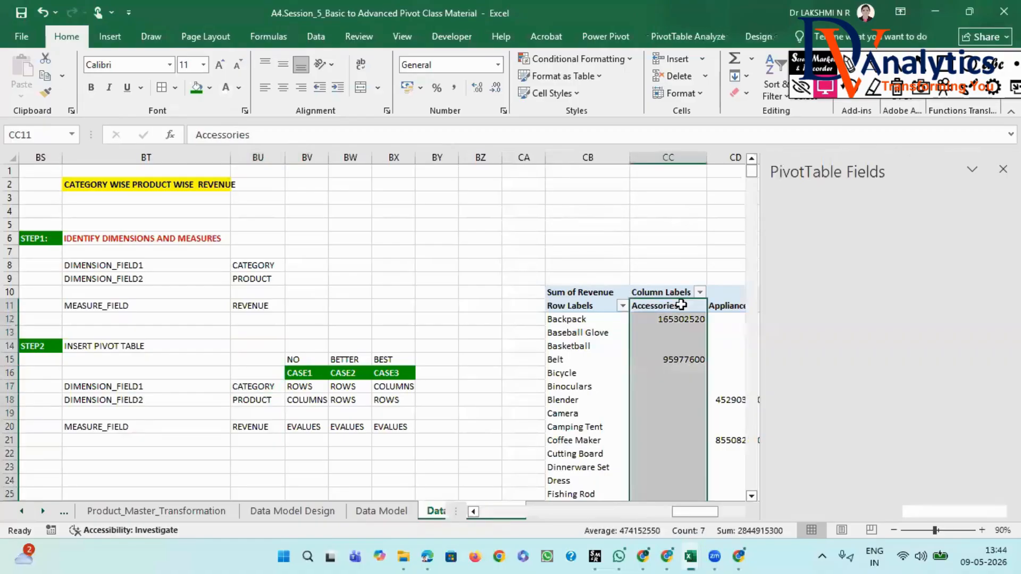
{"action": "left_click_drag", "start_coordinate": [936, 380], "coordinate": [810, 392]}
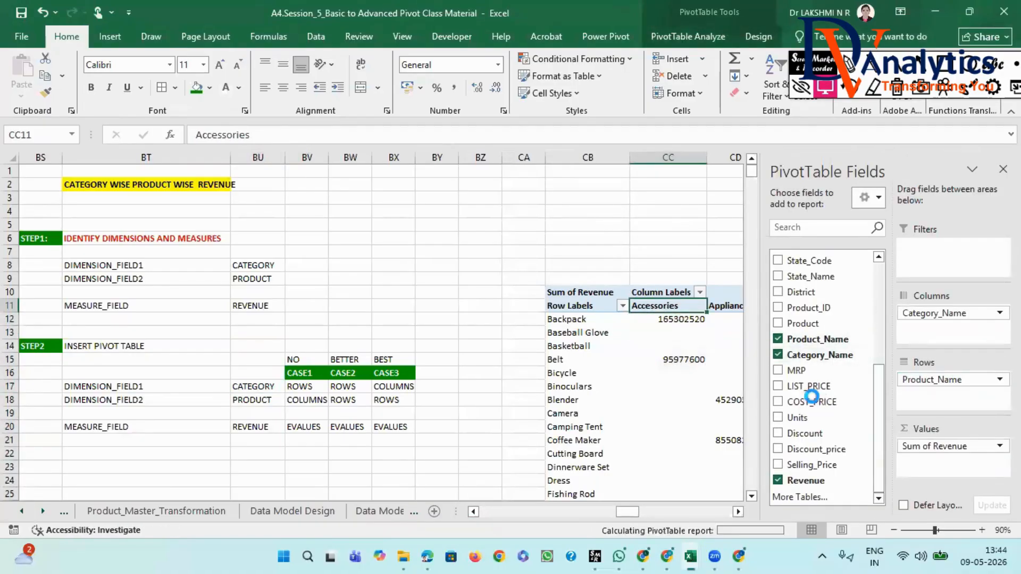
{"action": "left_click_drag", "start_coordinate": [916, 314], "coordinate": [909, 380]}
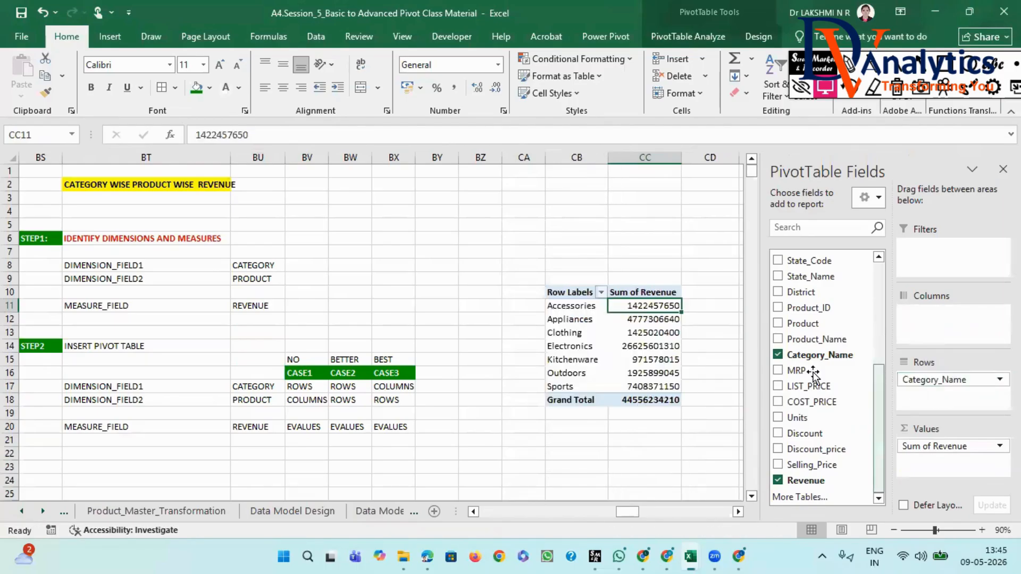
{"action": "left_click", "coordinate": [433, 388]}
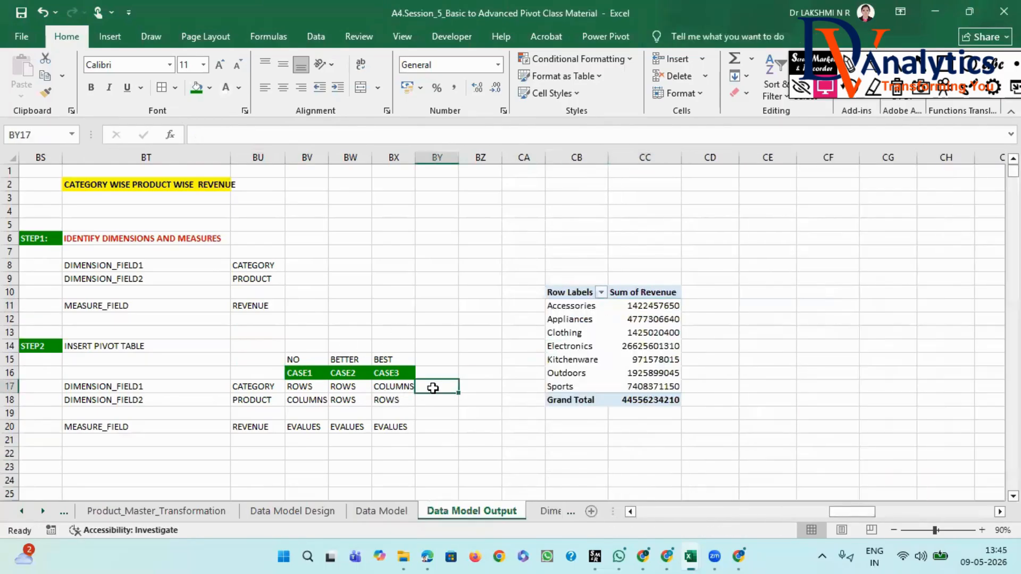
{"action": "type", "text": "5"}
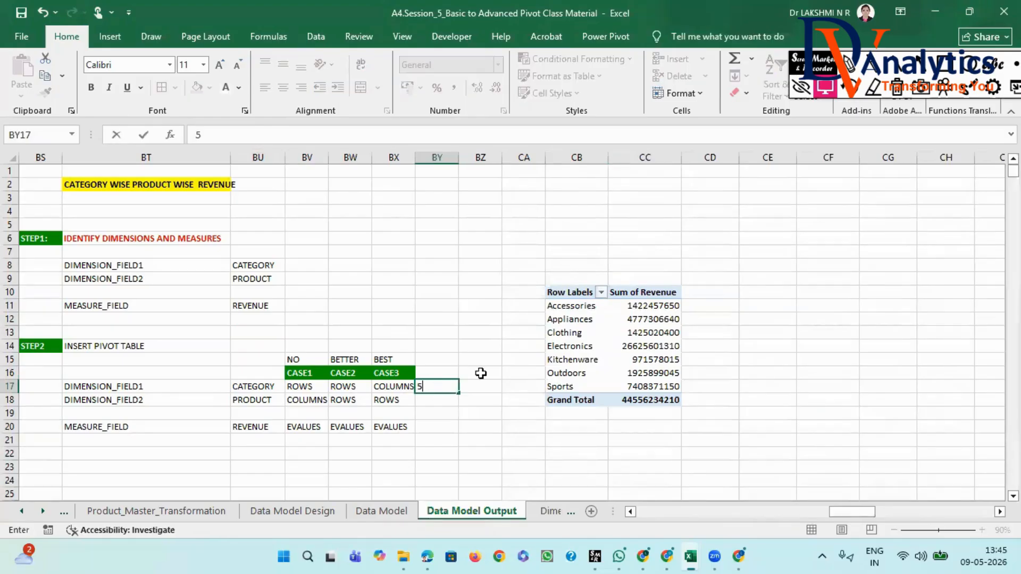
- Replace Category_Name with Product_Name in the PivotTable's Rows area and enter 52 in BY18 on the PRODUCT line
{"action": "left_click", "coordinate": [587, 309]}
{"action": "left_click_drag", "start_coordinate": [936, 380], "coordinate": [782, 410]}
{"action": "left_click_drag", "start_coordinate": [832, 342], "coordinate": [943, 379]}
{"action": "scroll", "coordinate": [606, 378], "scroll_direction": "down", "scroll_amount": 11}
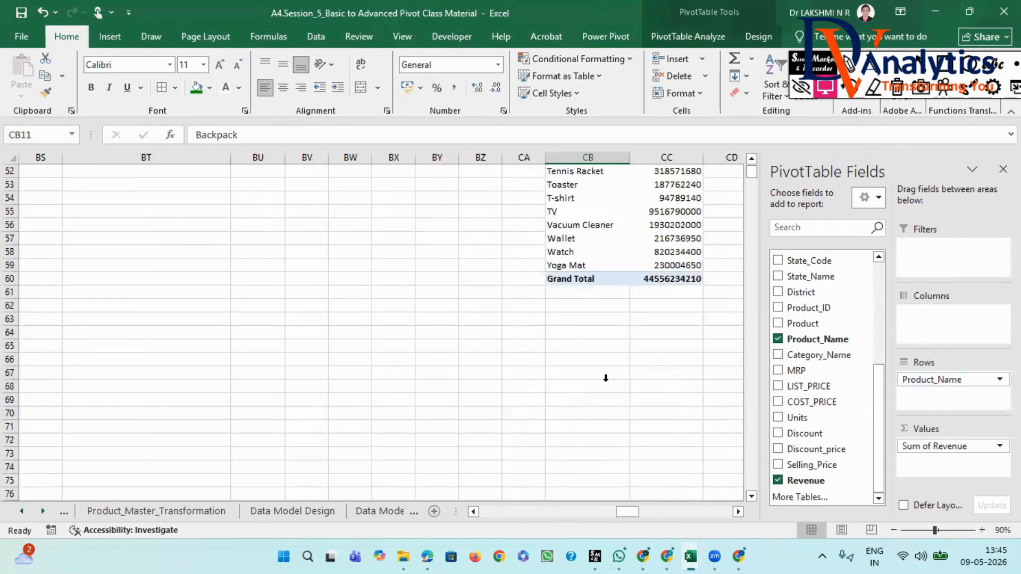
{"action": "scroll", "coordinate": [605, 379], "scroll_direction": "up", "scroll_amount": 11}
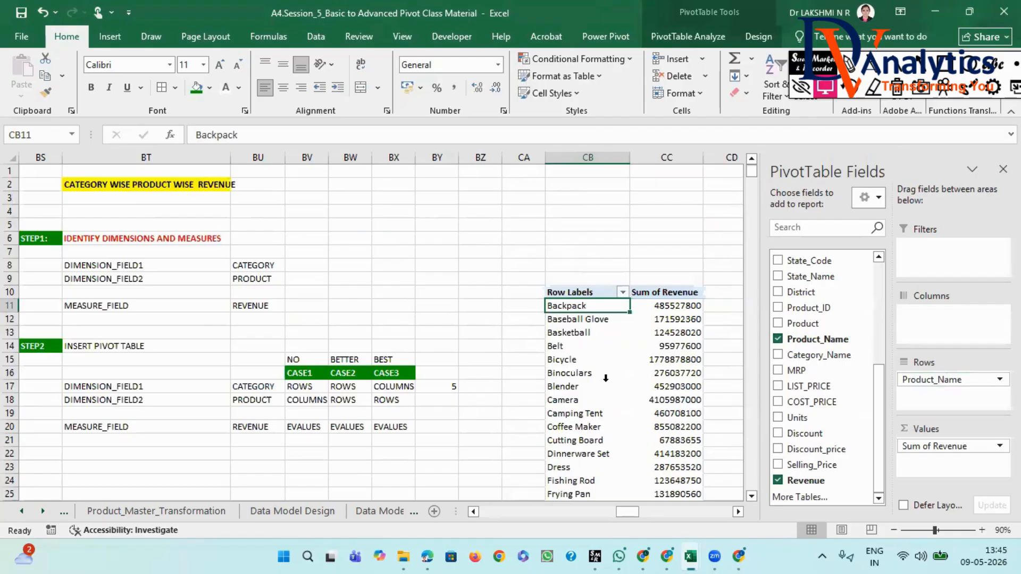
{"action": "left_click", "coordinate": [424, 403]}
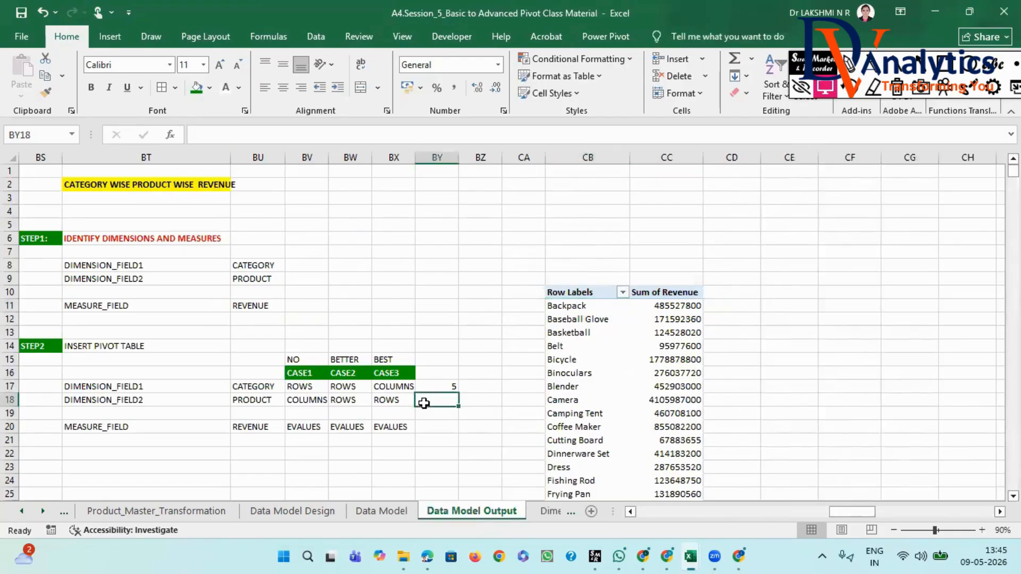
{"action": "type", "text": "52"}
{"action": "left_click", "coordinate": [430, 428]}
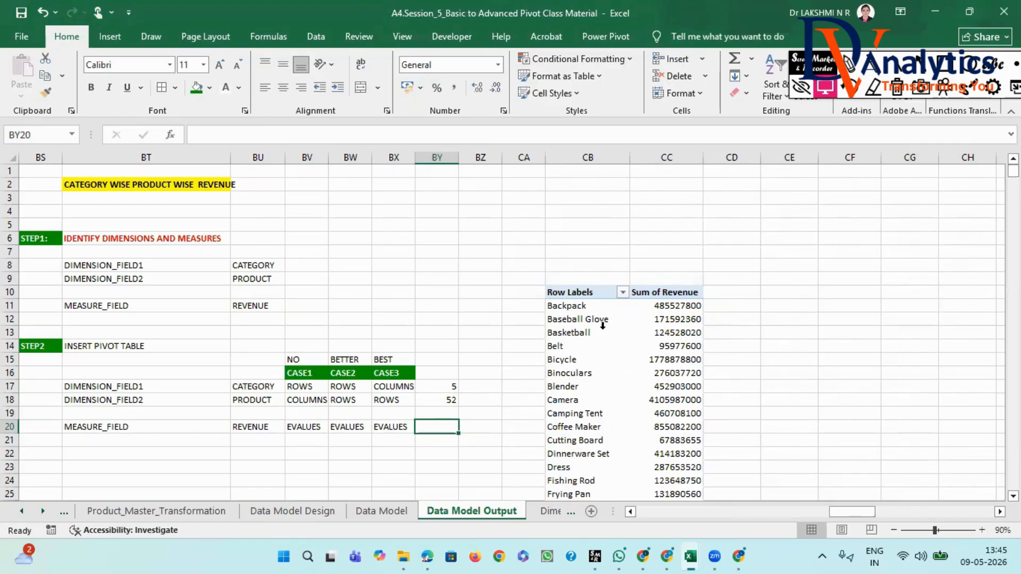
- Add Category_Name to the PivotTable's Columns area to restore the CASE3 layout and review all category columns
{"action": "left_click", "coordinate": [575, 304]}
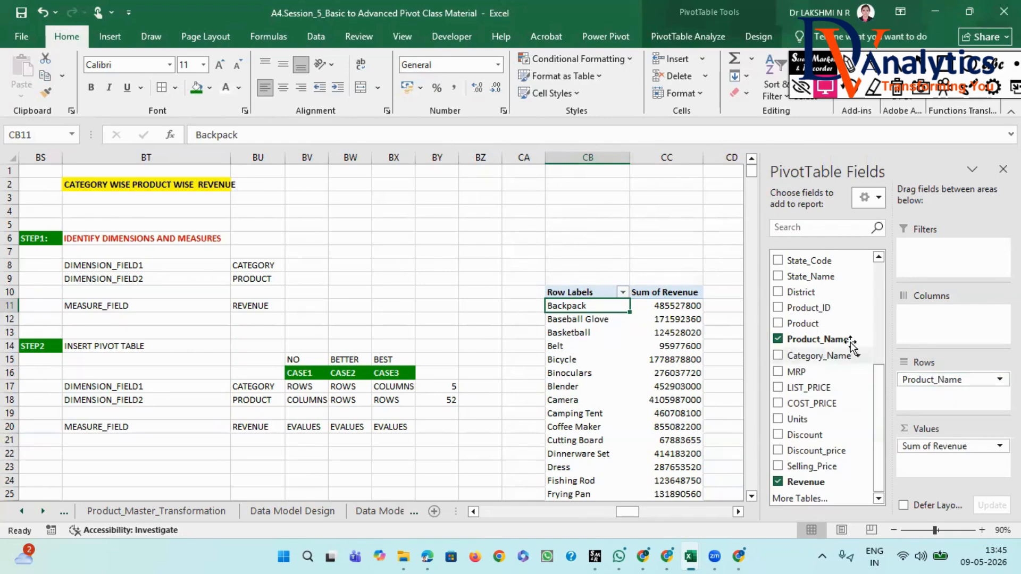
{"action": "left_click_drag", "start_coordinate": [822, 356], "coordinate": [915, 313]}
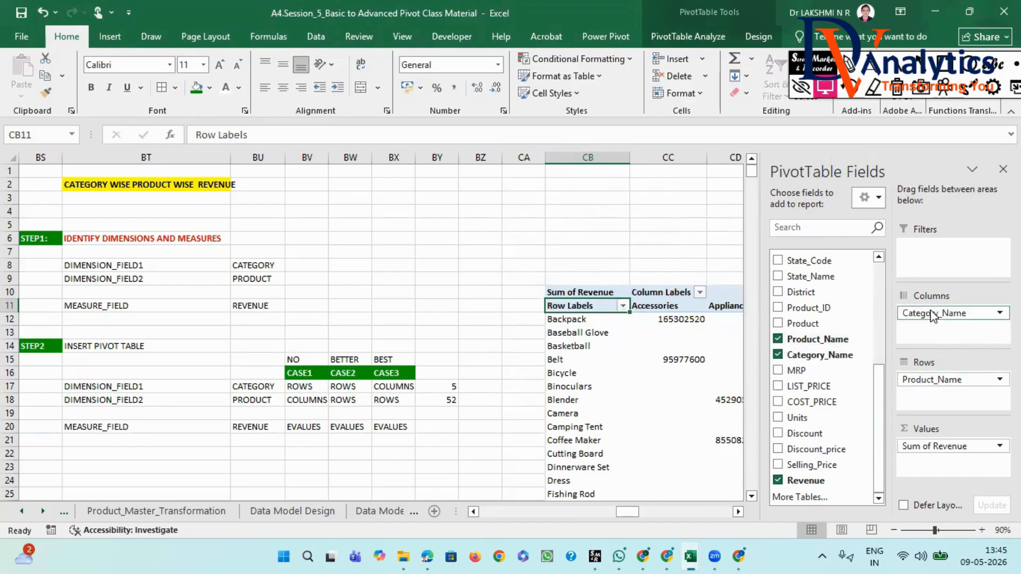
{"action": "left_click", "coordinate": [738, 512]}
{"action": "left_click", "coordinate": [738, 511]}
{"action": "left_click", "coordinate": [738, 511]}
{"action": "left_click", "coordinate": [738, 511]}
{"action": "left_click", "coordinate": [738, 511]}
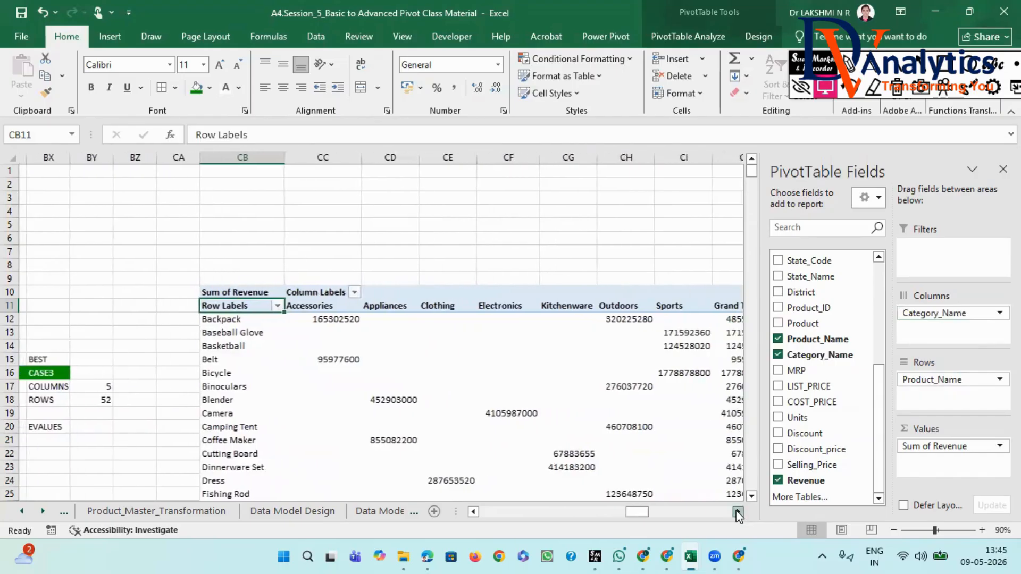
{"action": "left_click", "coordinate": [738, 511]}
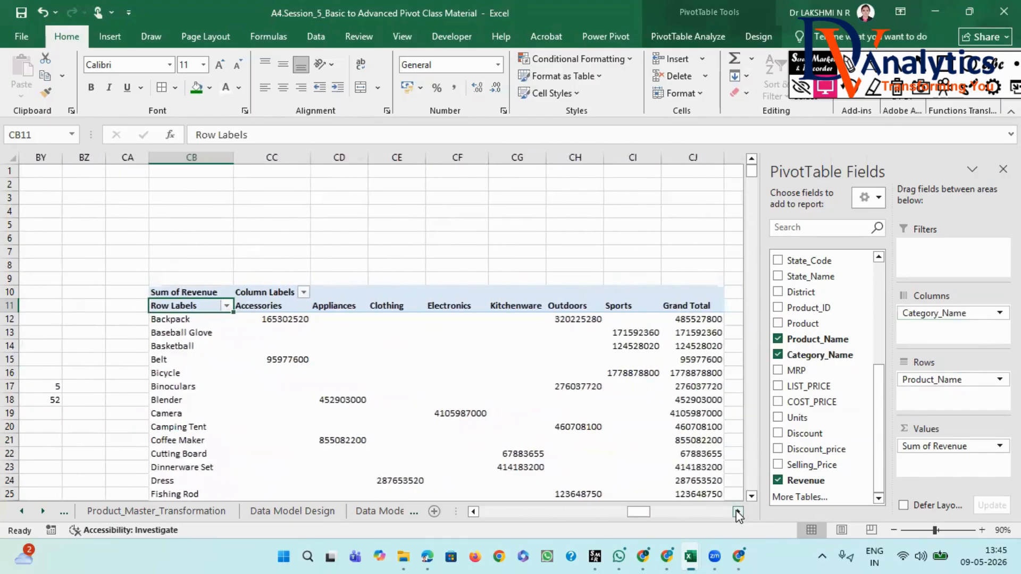